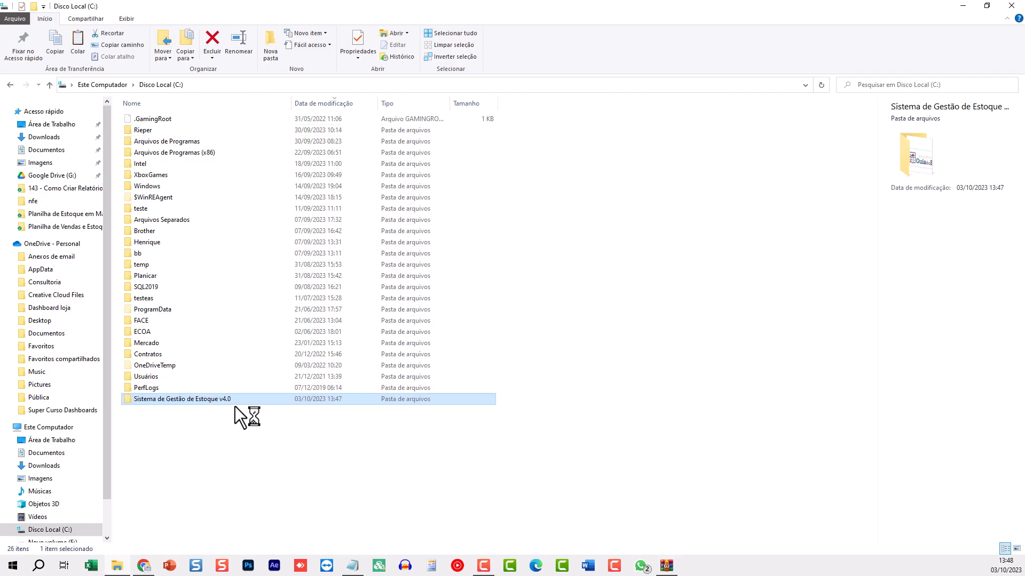
Open the Sistema de Gestão de Estoque v4.0 folder and look inside its BD and Backup subfolders
double_click(170, 399)
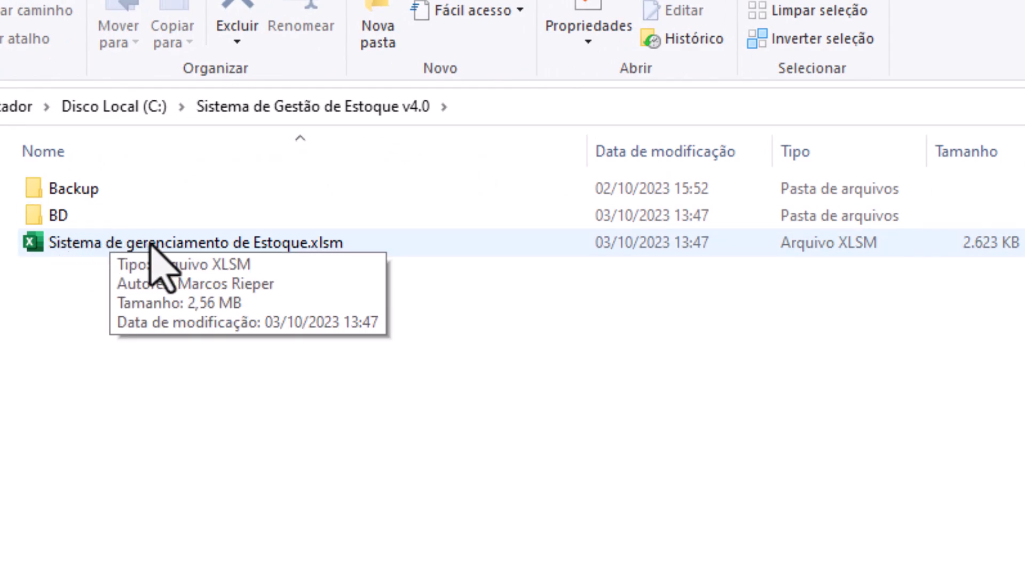
left_click(61, 223)
double_click(61, 223)
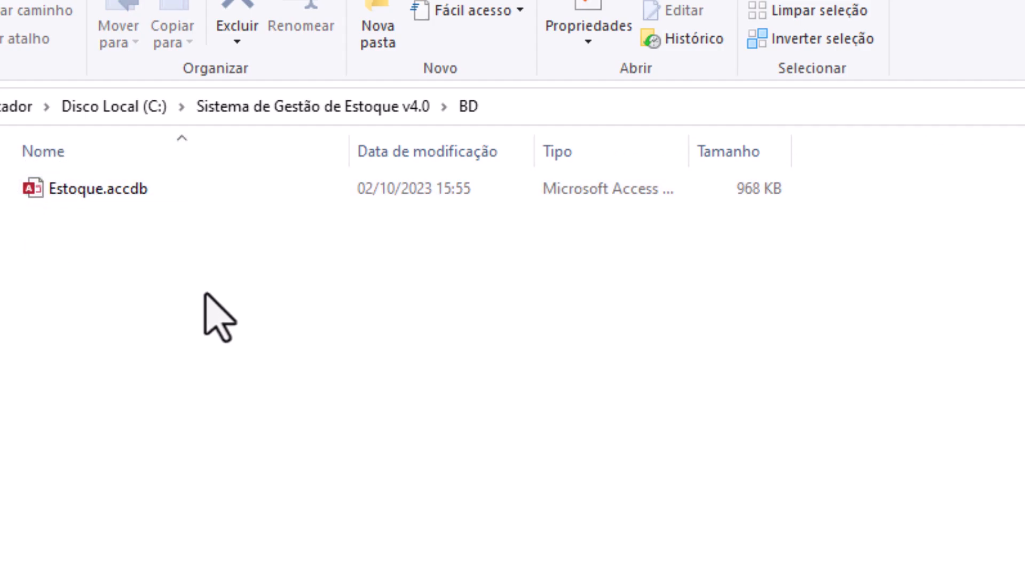
key("alt+Left")
double_click(71, 188)
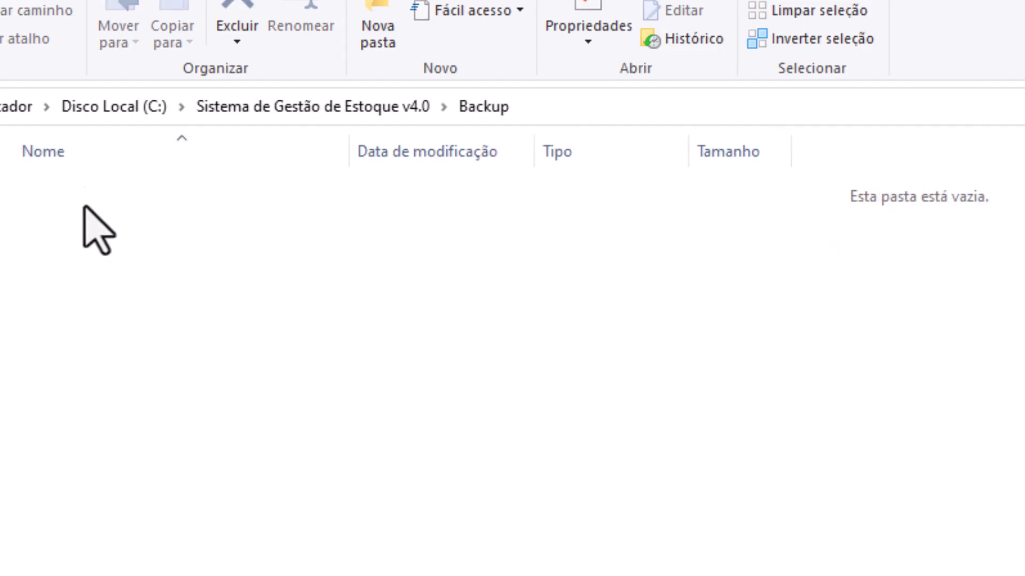
key("alt+Left")
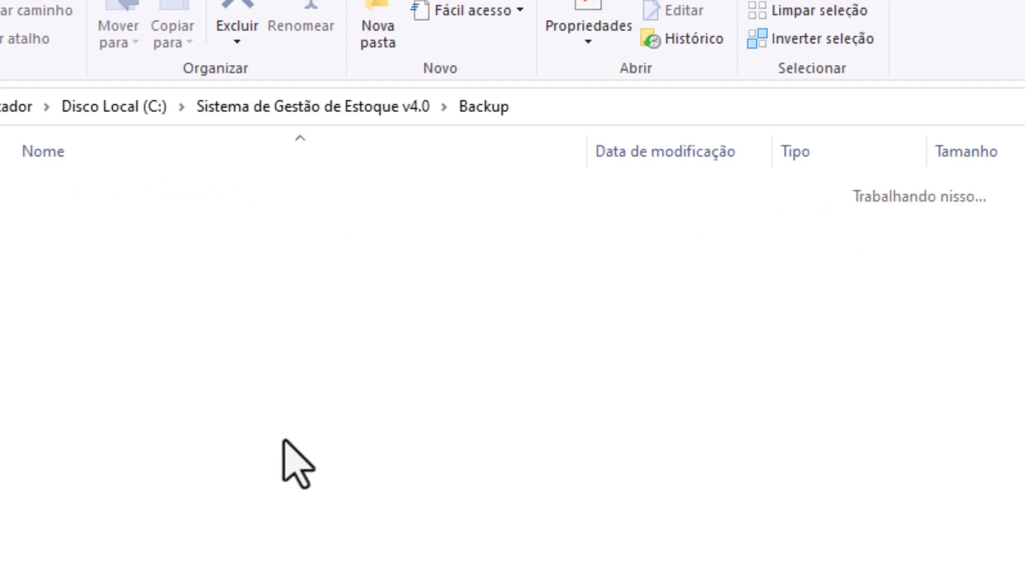
left_click(392, 402)
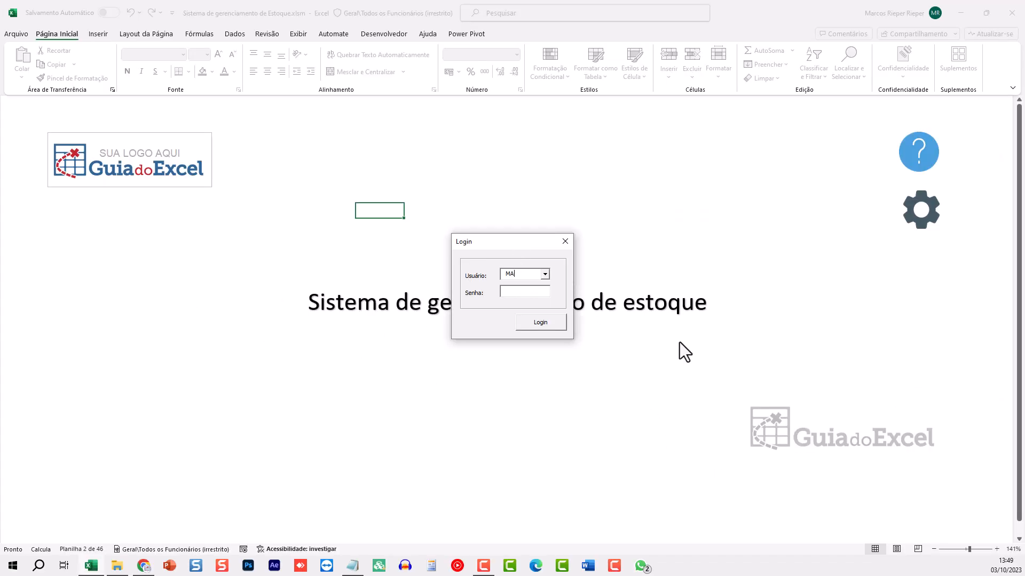
Log in with the master user's password and dismiss the not-logged-in error message
key("Tab")
type("******")
key("Tab")
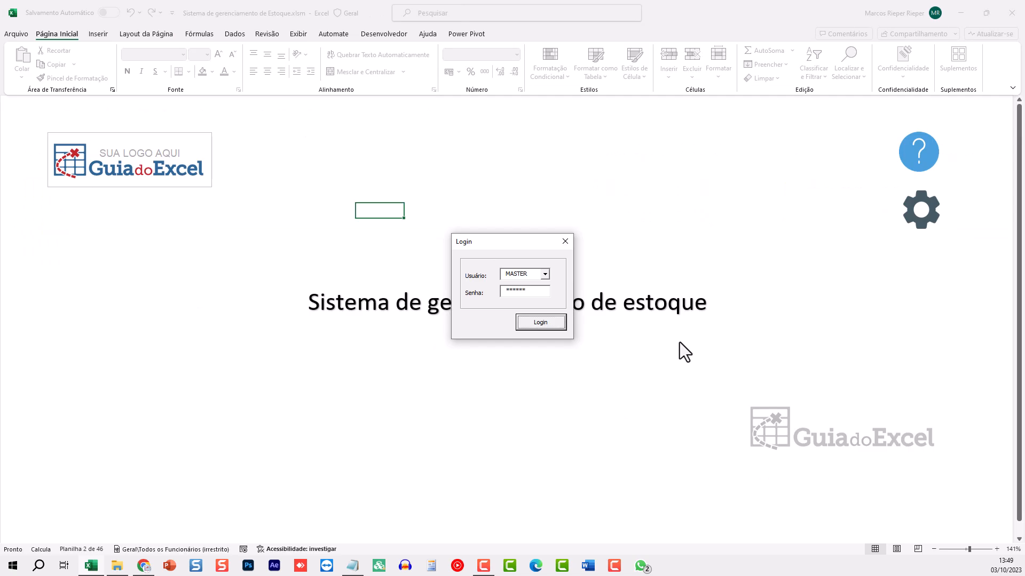
key("Return")
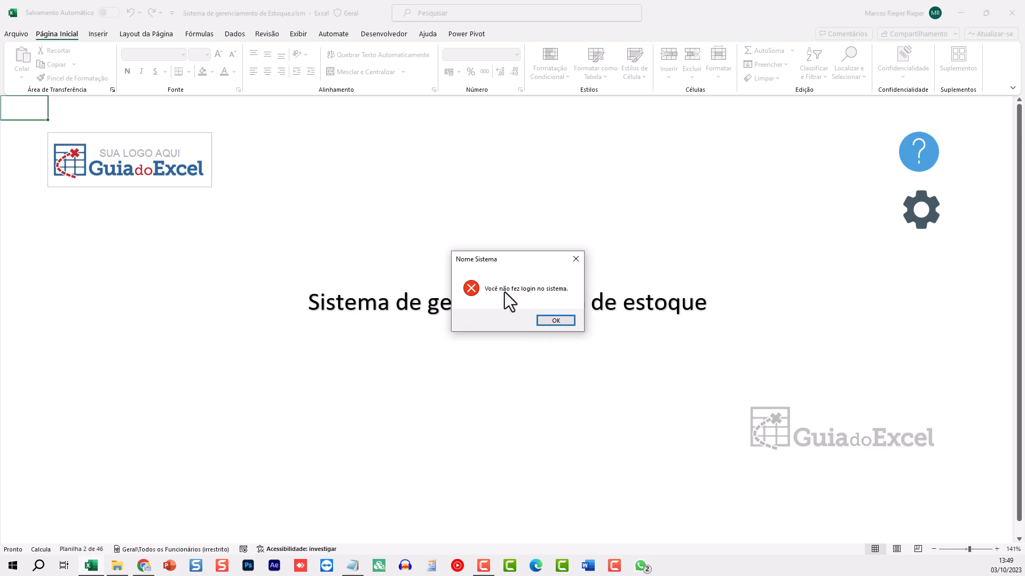
left_click(558, 320)
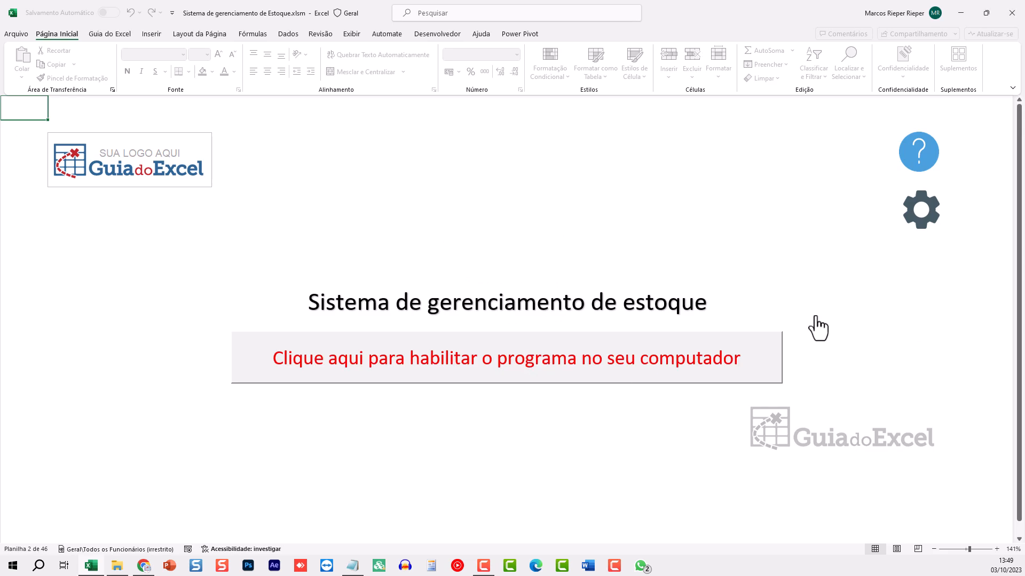
Save the registration in the Registrar Aplicação form, acknowledge the login-updated message, and close it
left_click(686, 378)
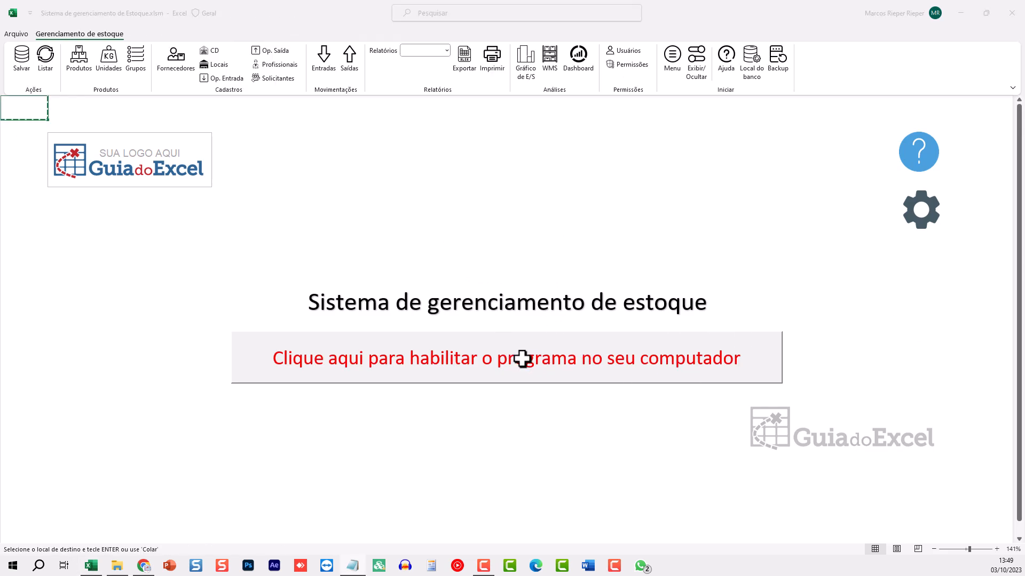
left_click(556, 363)
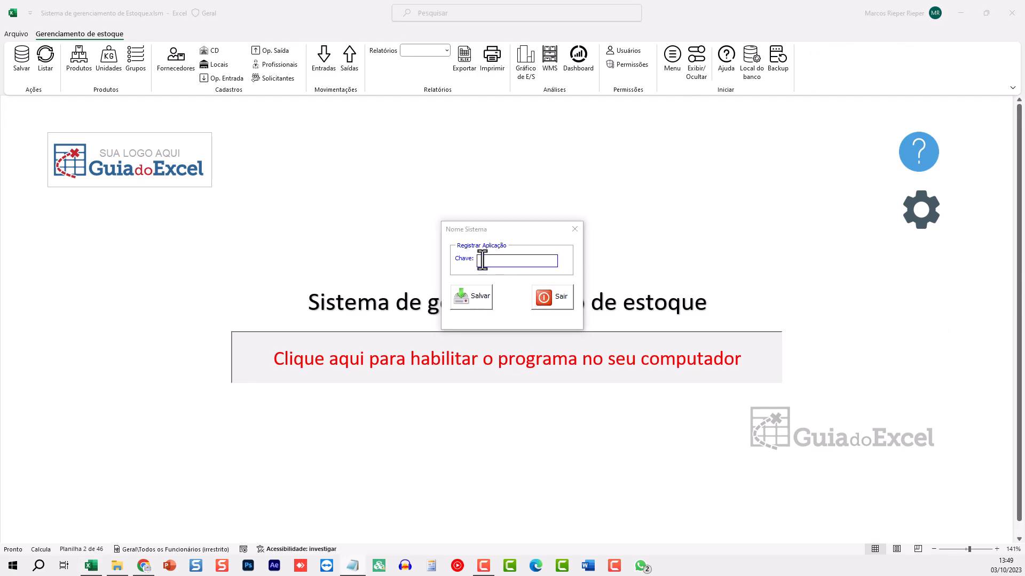
left_click(471, 297)
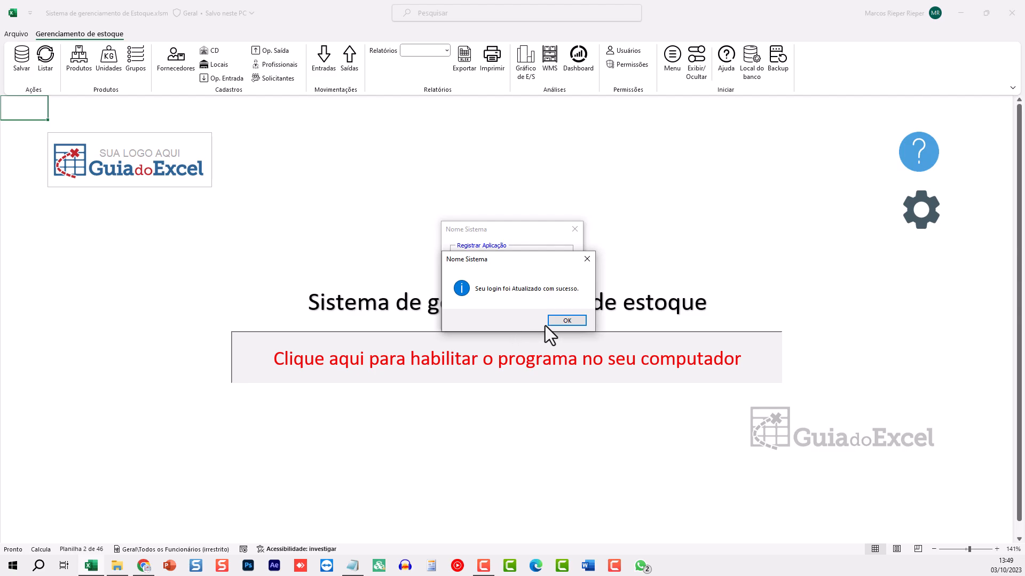
left_click(558, 320)
left_click(546, 300)
left_click(470, 267)
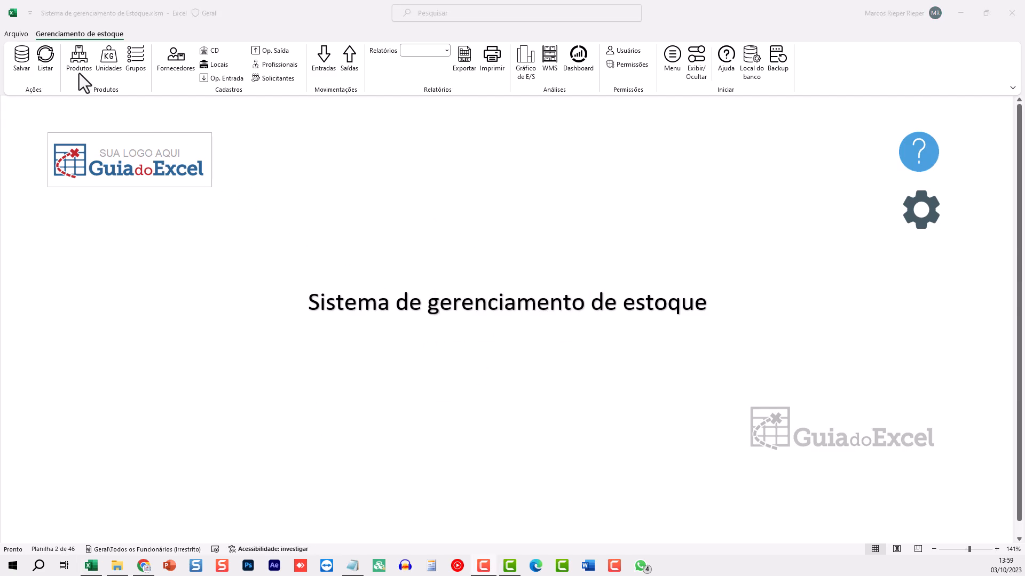
left_click(96, 179)
left_click_drag(80, 163, 129, 262)
left_click(130, 261)
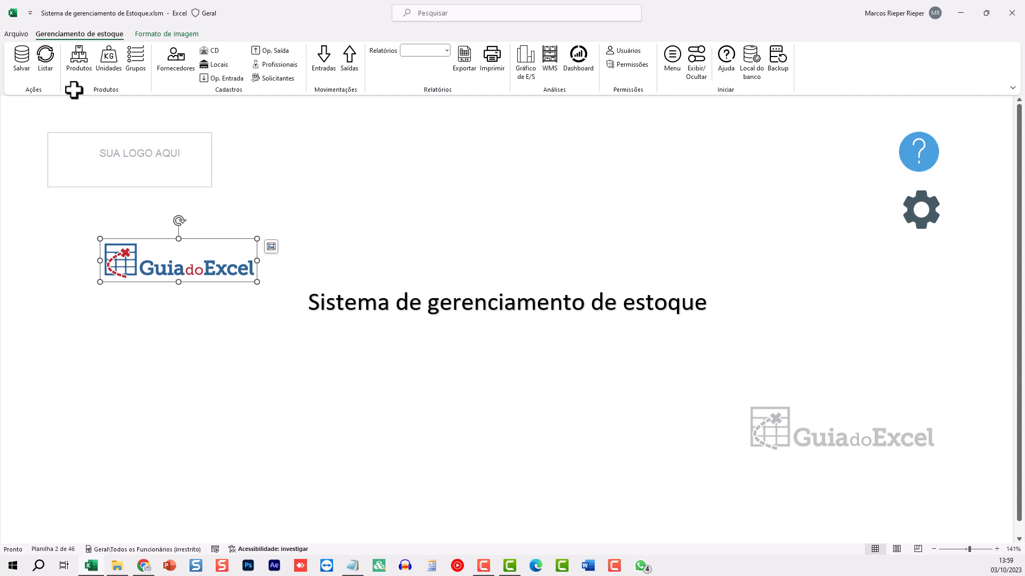
key("ctrl+z")
left_click(16, 34)
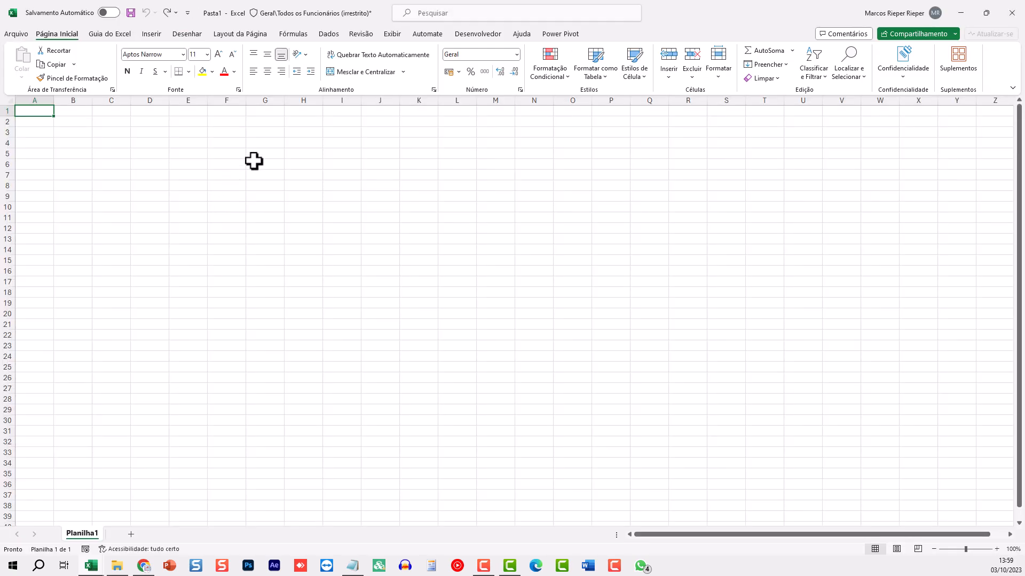
left_click(254, 161)
left_click(153, 34)
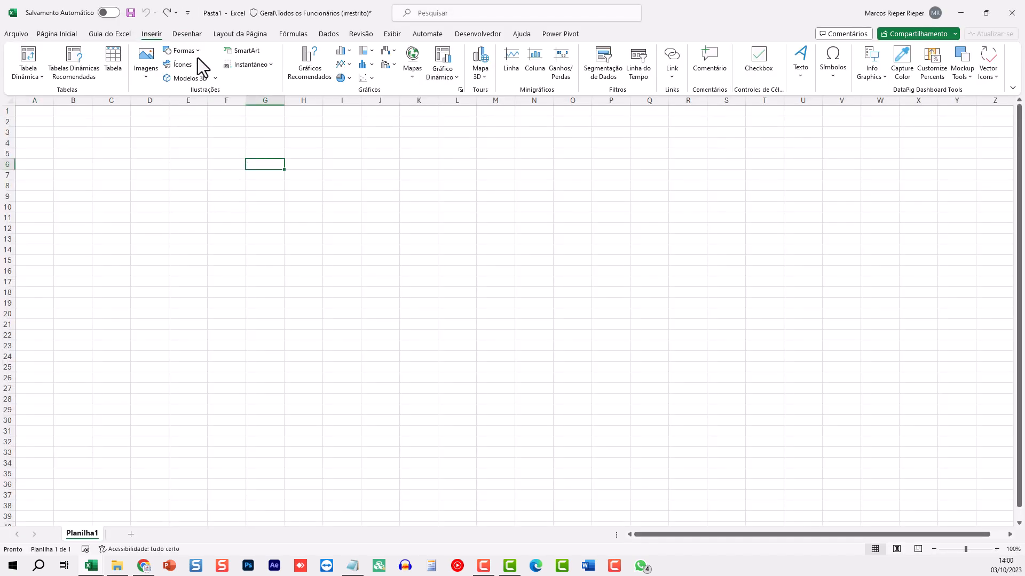
left_click(146, 69)
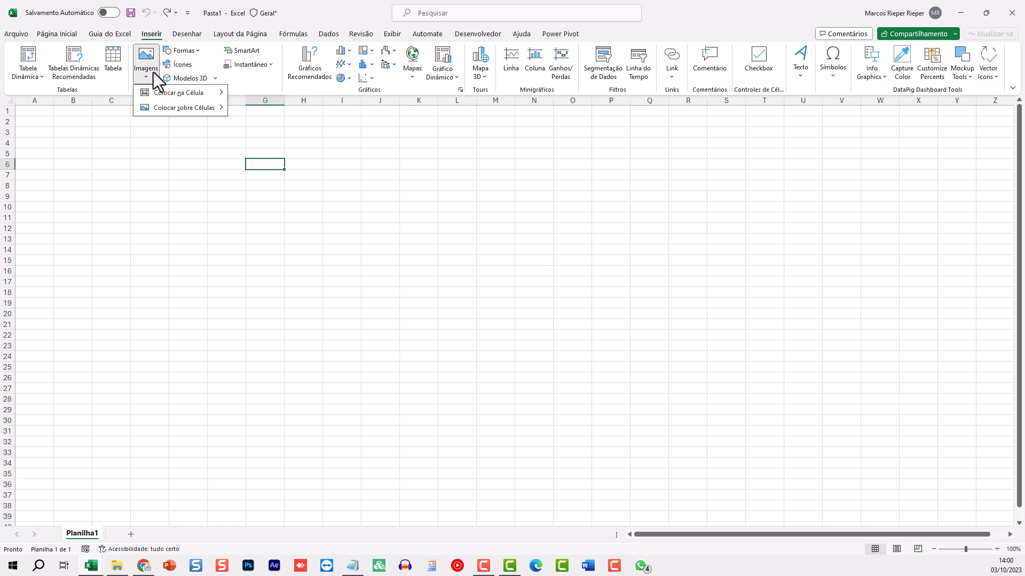
left_click(184, 51)
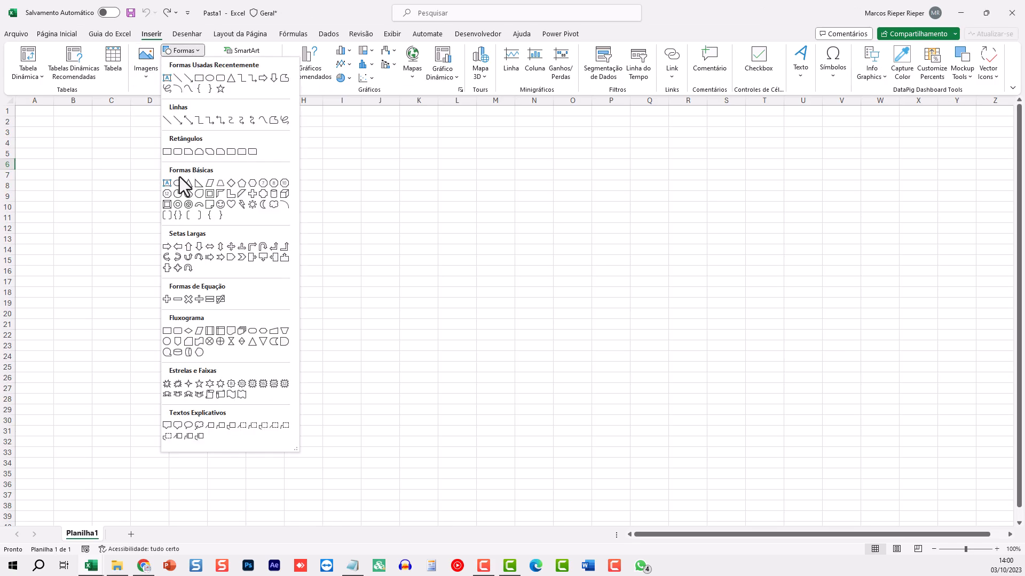
left_click(264, 183)
left_click_drag(250, 184, 279, 202)
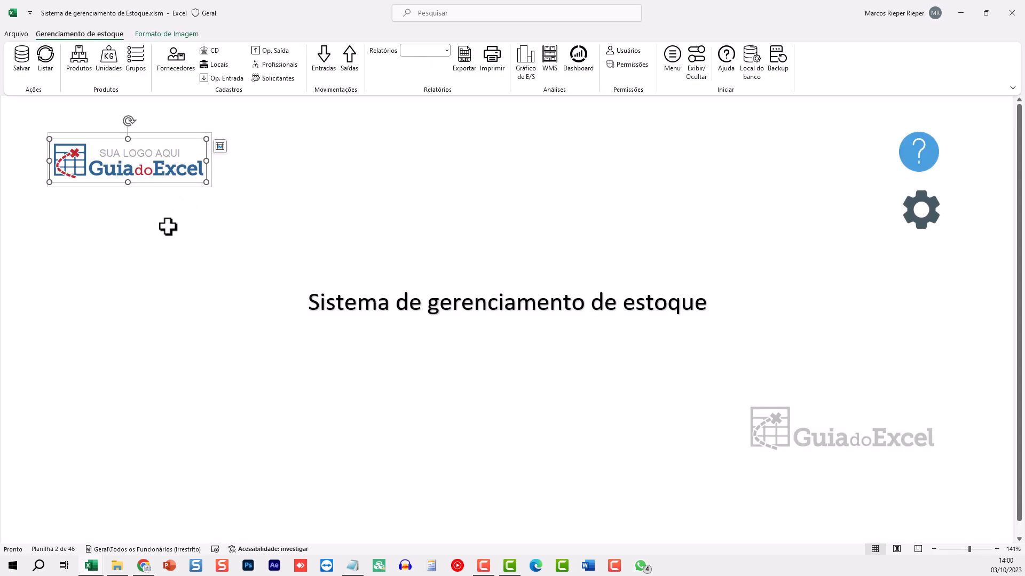
left_click(167, 226)
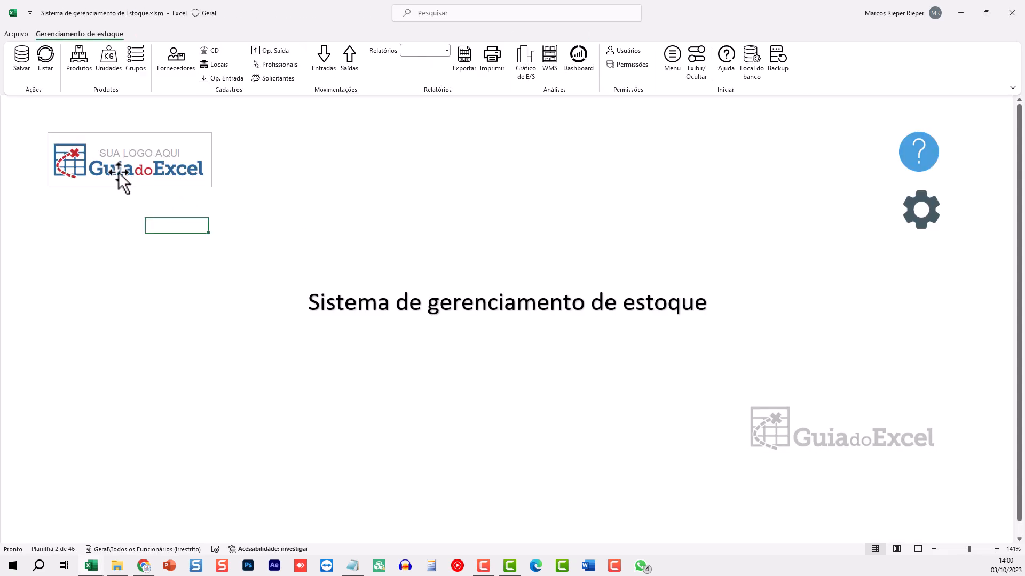
left_click(121, 179)
key("Delete")
left_click(265, 167)
key("ctrl+v")
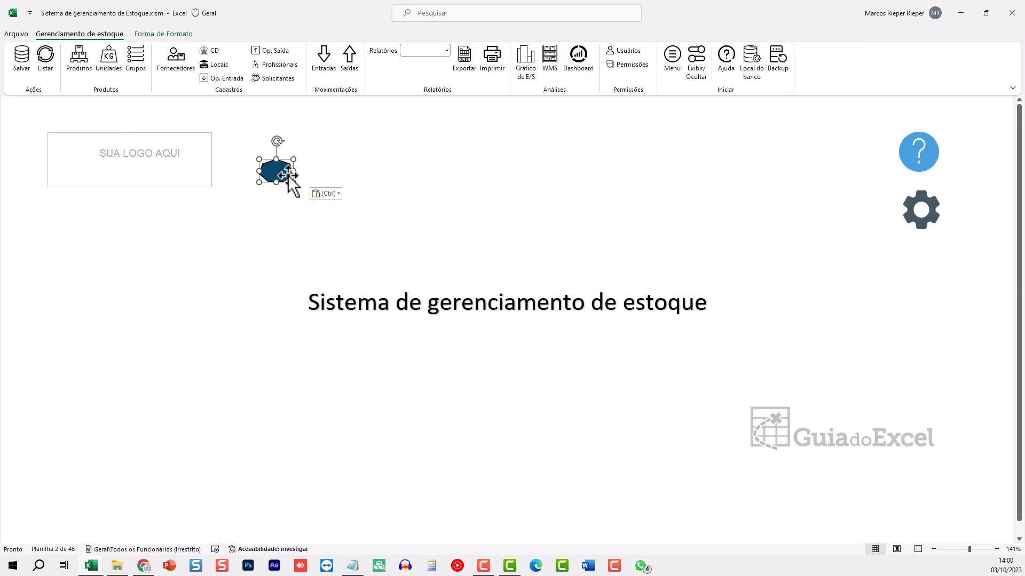
left_click_drag(288, 176, 106, 164)
left_click(122, 154)
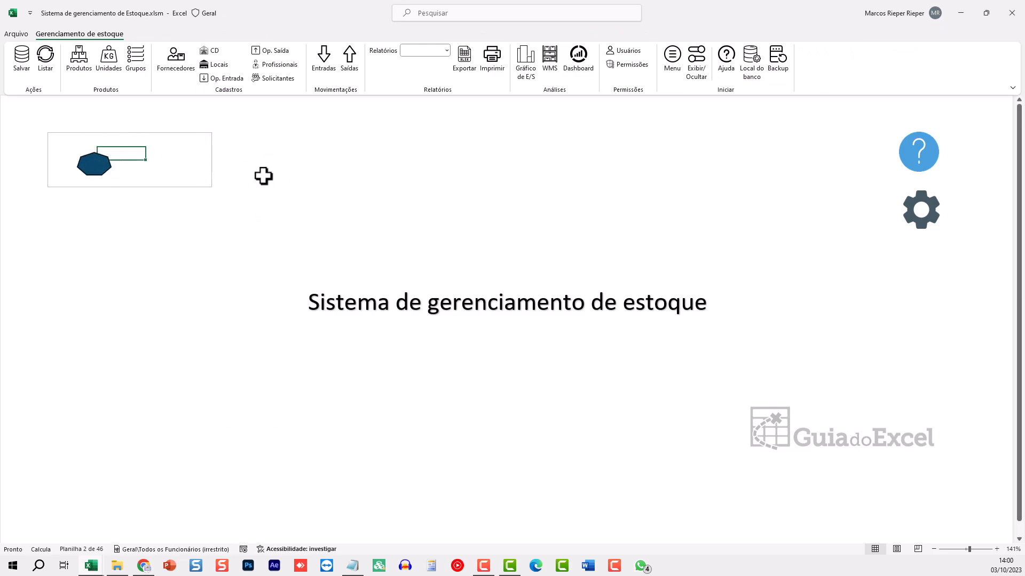
left_click(263, 176)
left_click(418, 50)
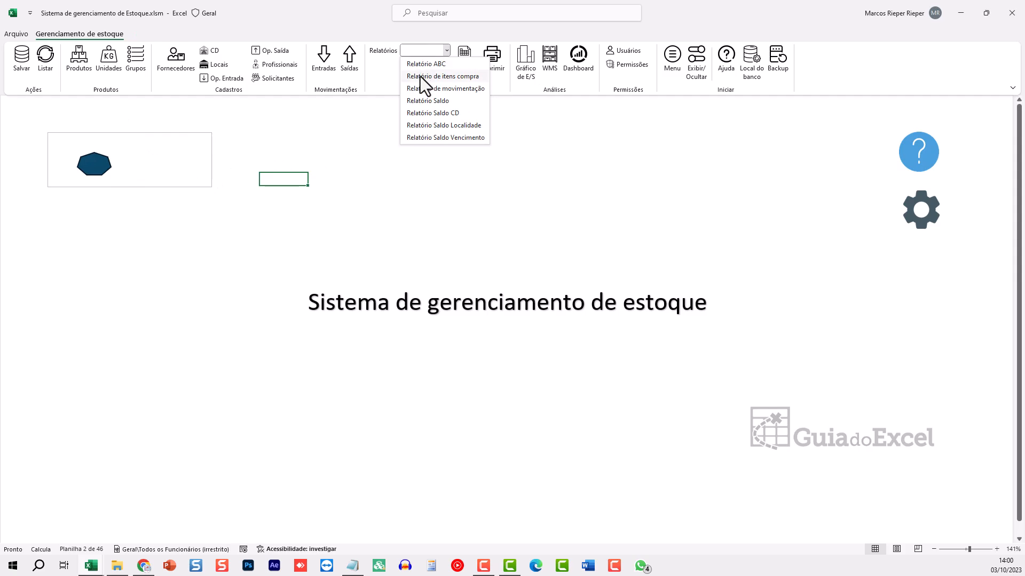
left_click(420, 76)
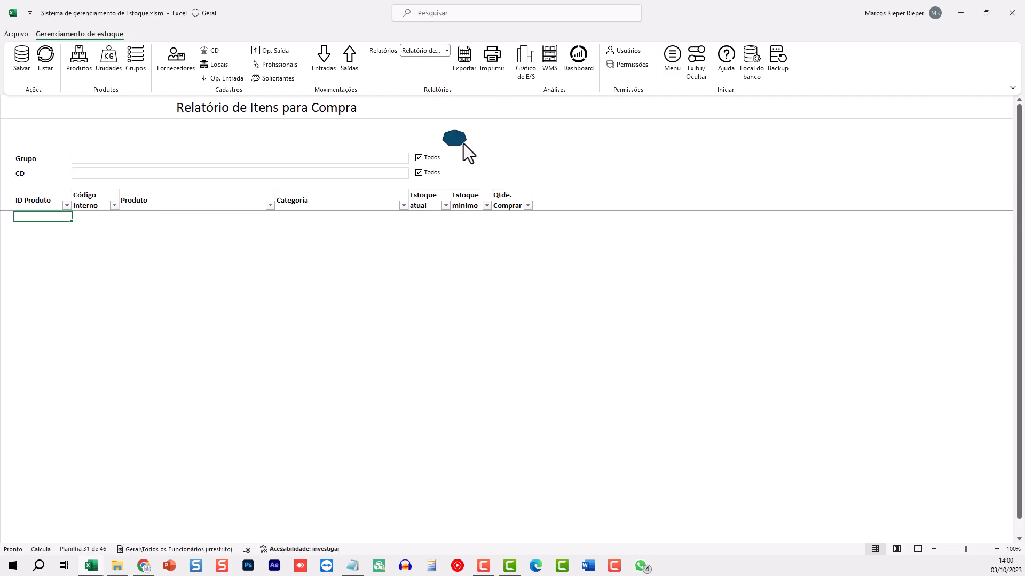
left_click(673, 53)
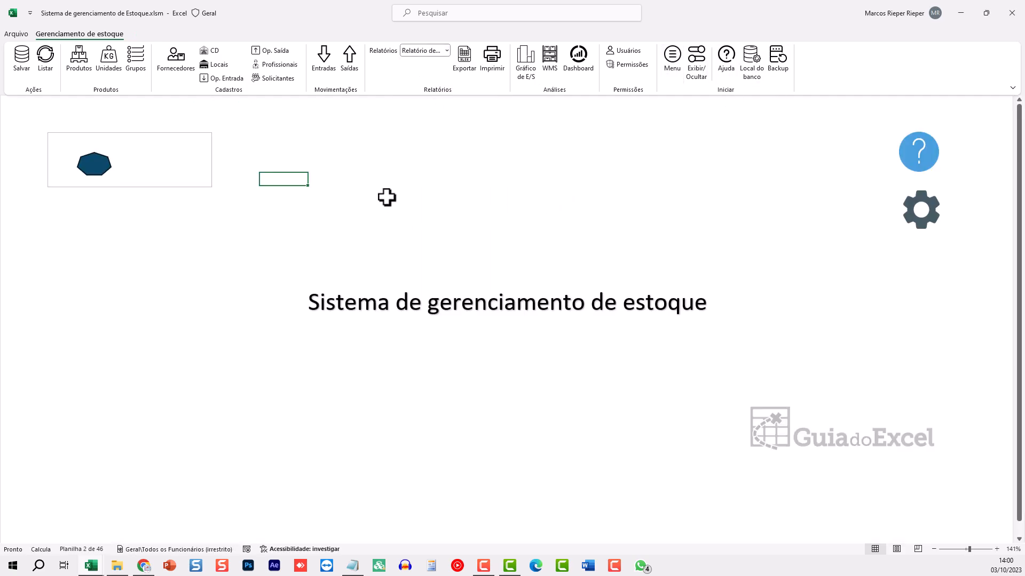
left_click(386, 196)
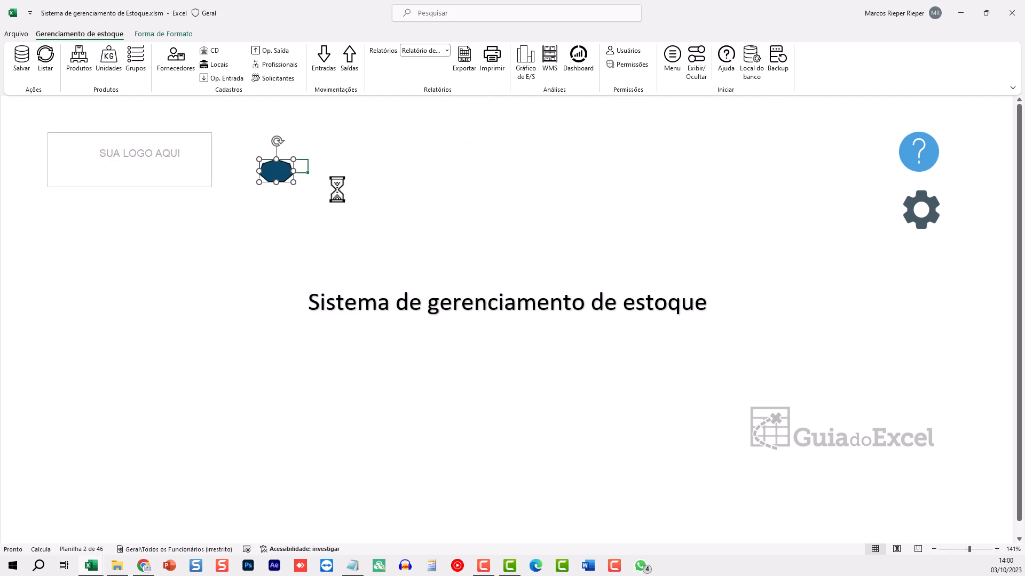
left_click(283, 153)
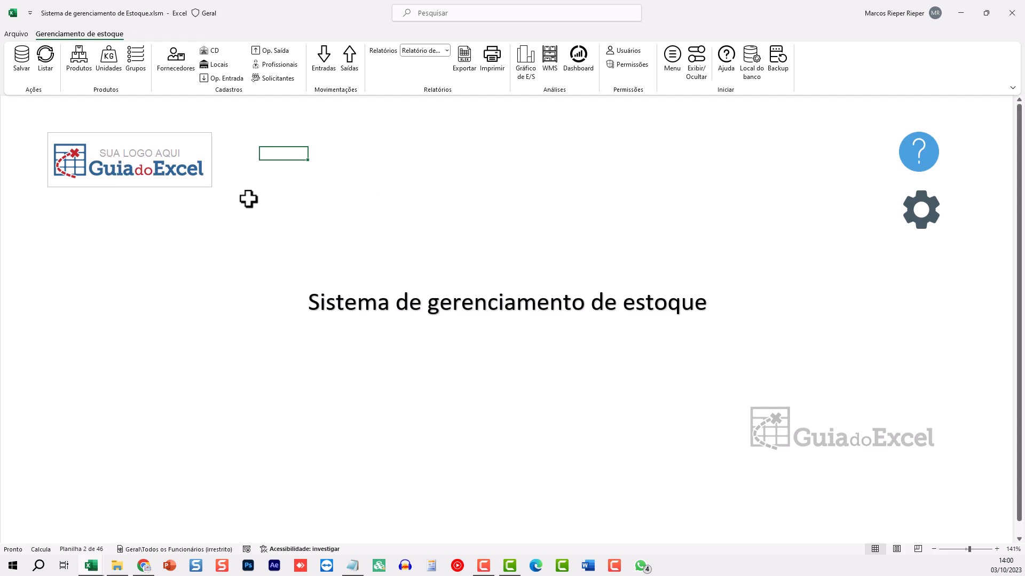
left_click(386, 301)
left_click(430, 199)
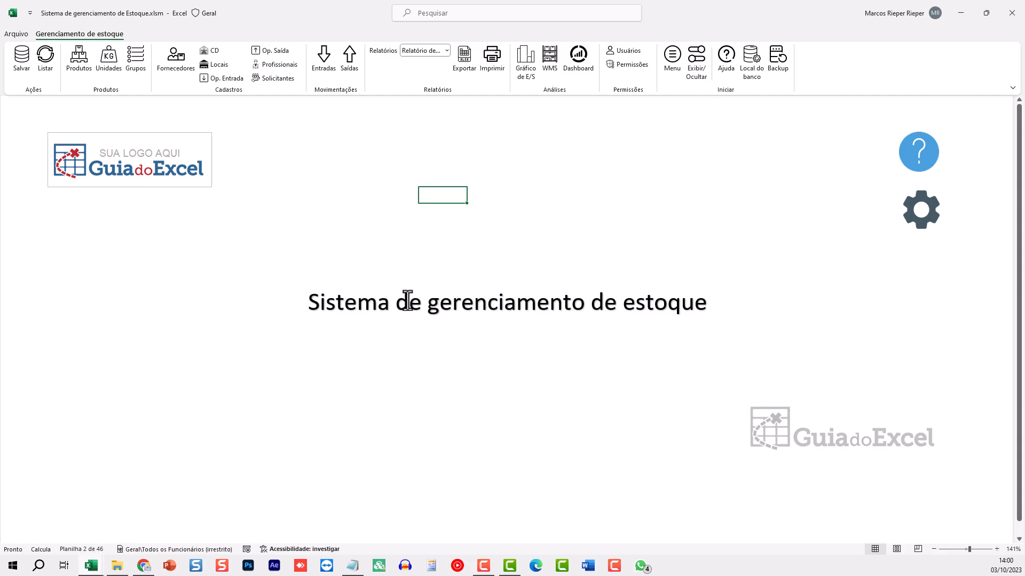
Show then hide gridlines and headers with Exibir/Ocultar, view the Ajuda page, and return to Menu
left_click(696, 67)
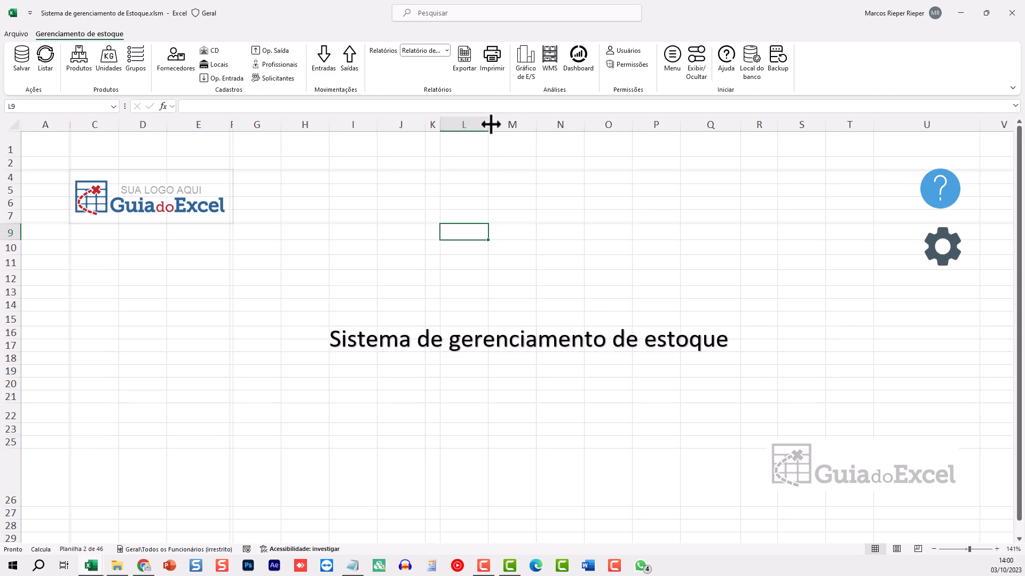
left_click(695, 59)
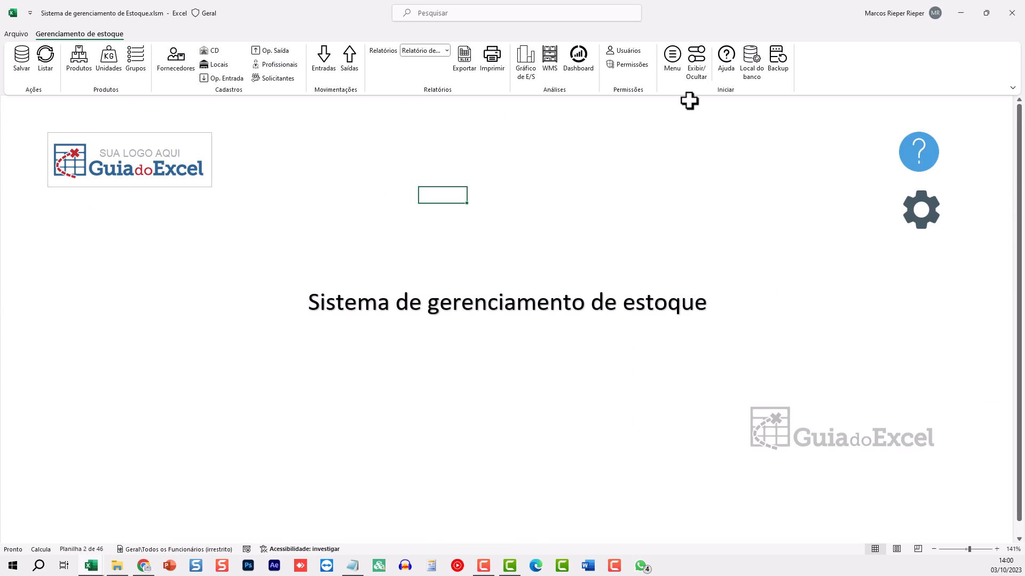
left_click(725, 59)
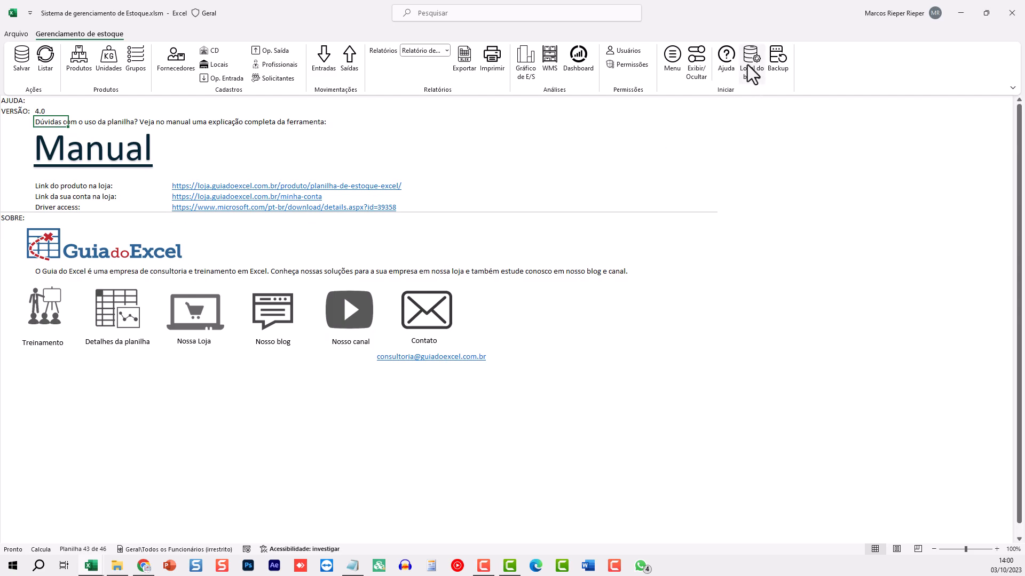
left_click(675, 63)
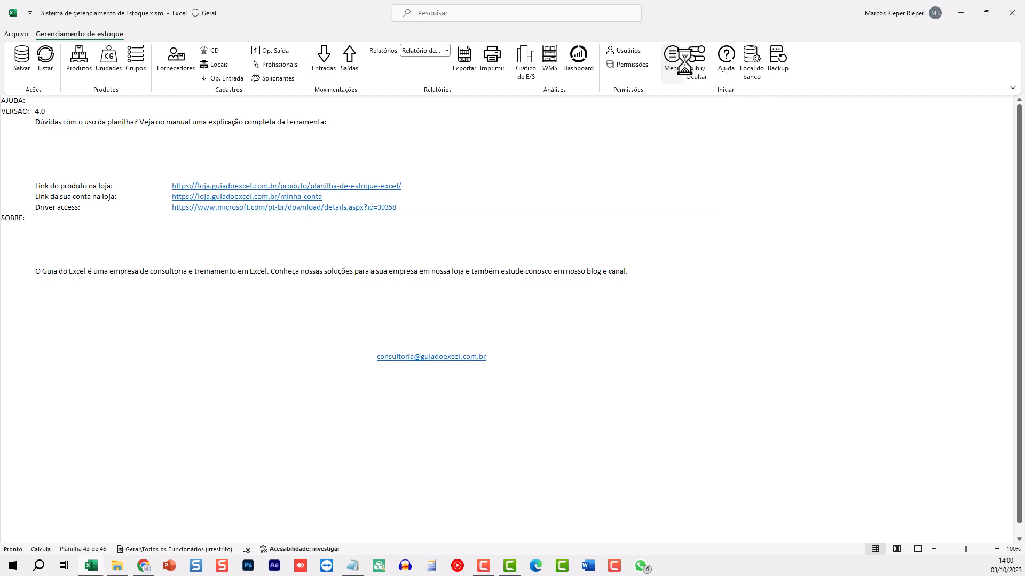
Open the Local do banco settings and check the BD folder's contents in File Explorer
left_click(750, 66)
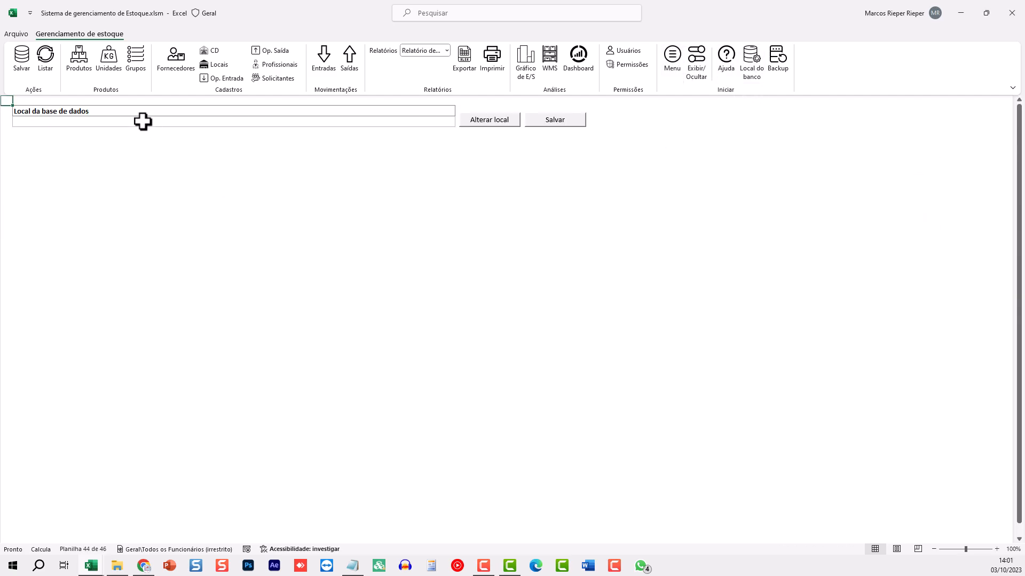
left_click(127, 561)
double_click(138, 134)
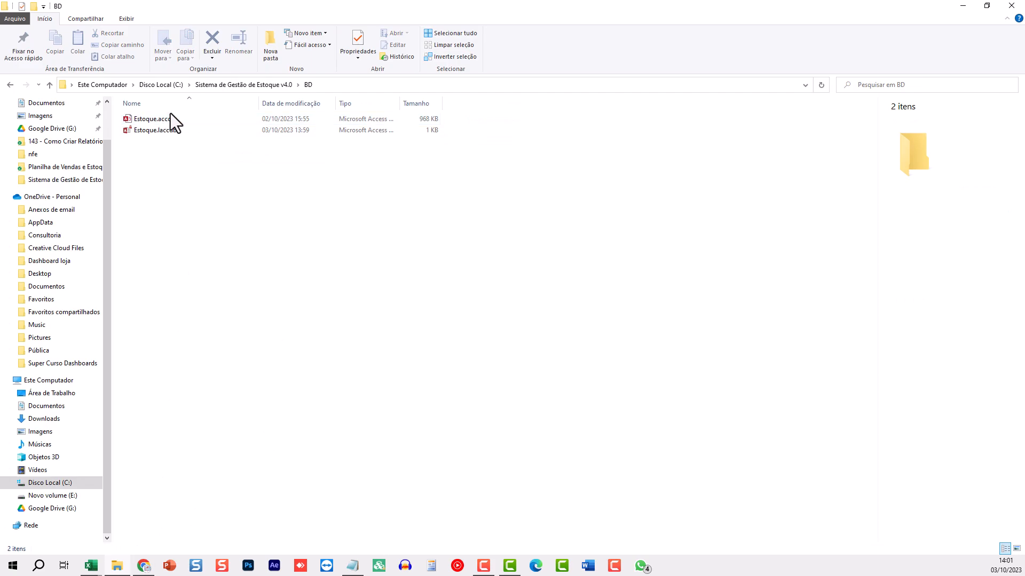
key("alt+Left")
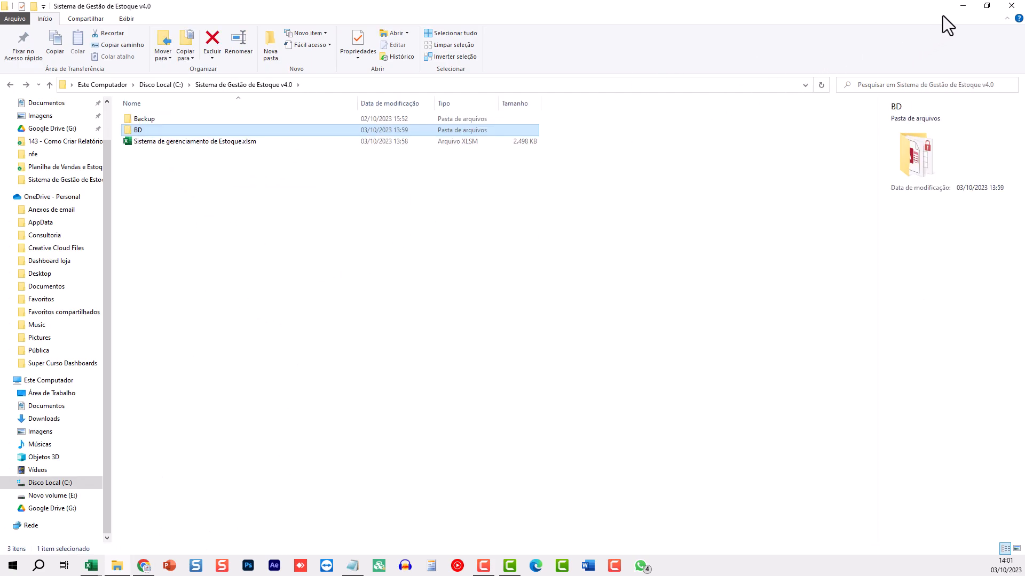
left_click(962, 16)
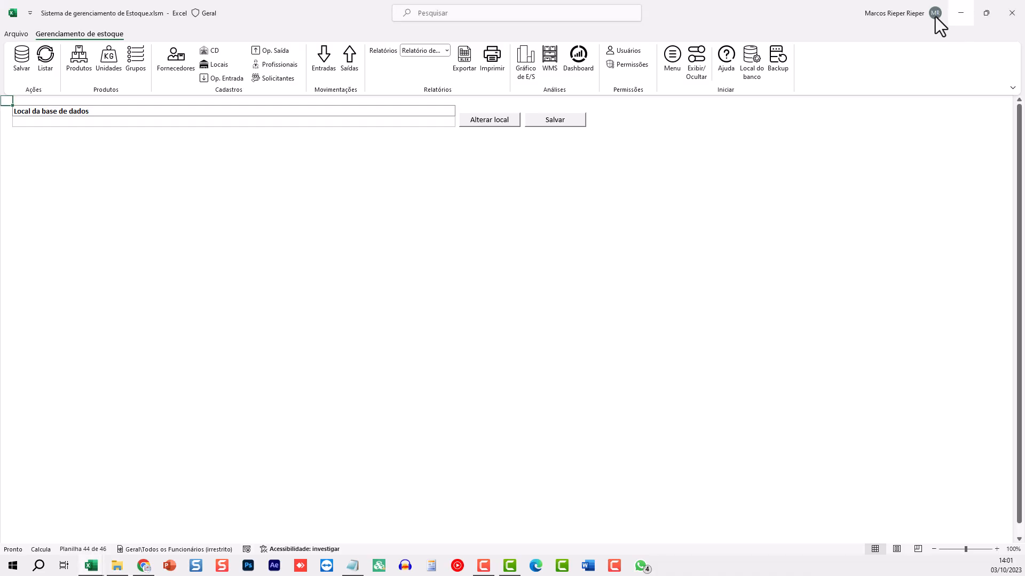
Point the database to C:\Sistema de Gestão de Estoque v4.0\BD\Estoque.accdb and save
left_click(497, 121)
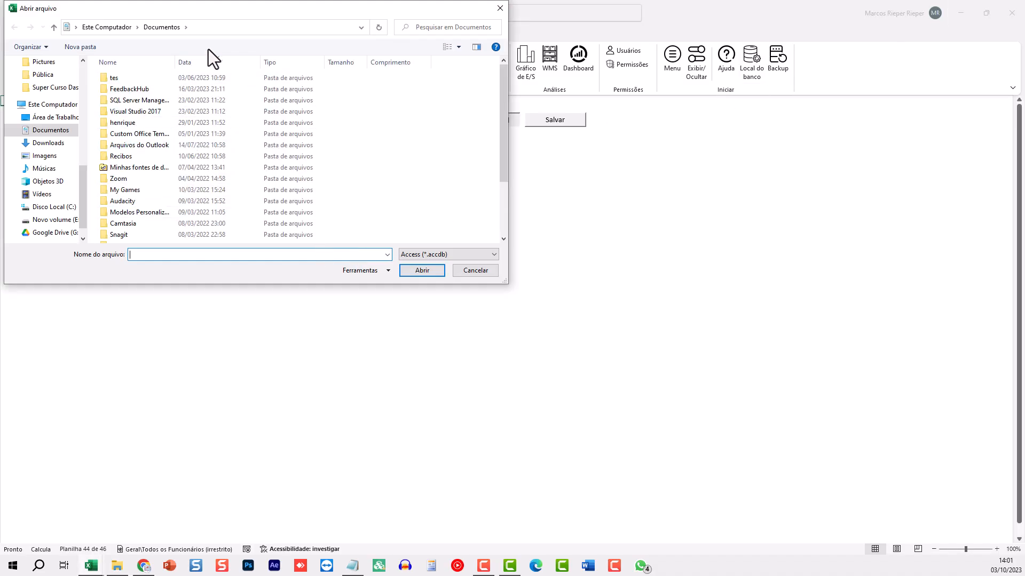
left_click(228, 32)
type("c:")
key("Return")
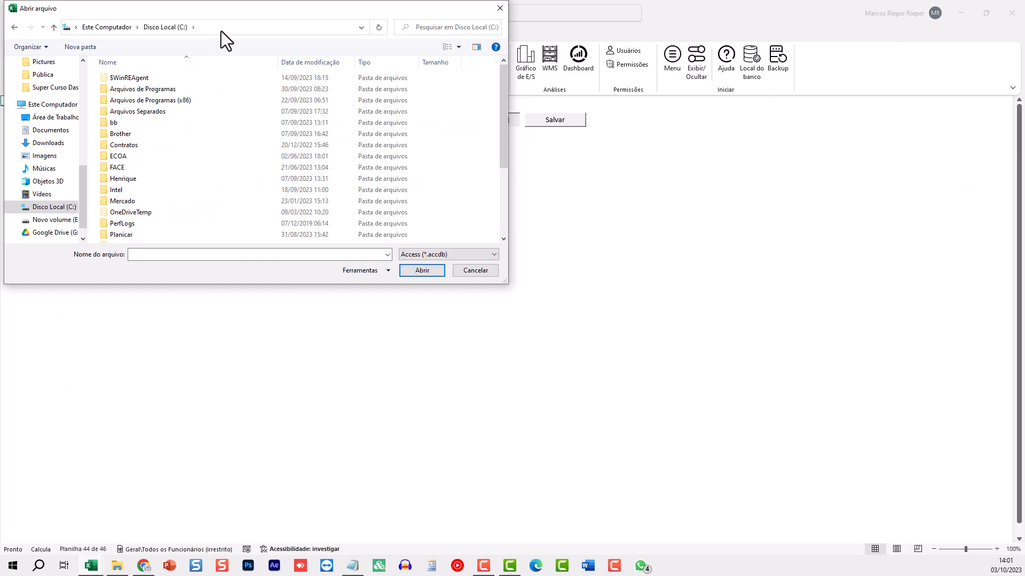
double_click(143, 159)
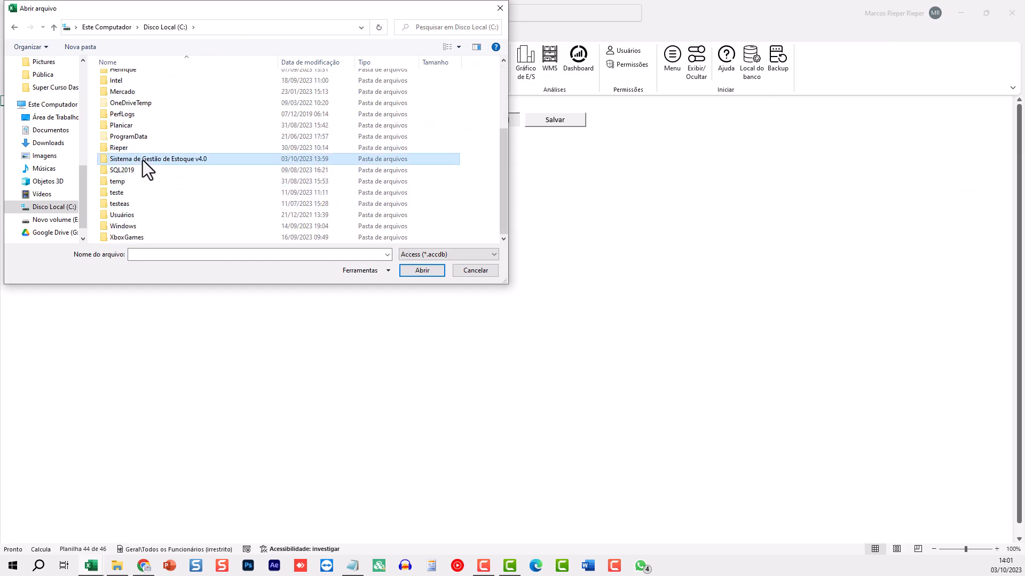
left_click(117, 91)
double_click(118, 91)
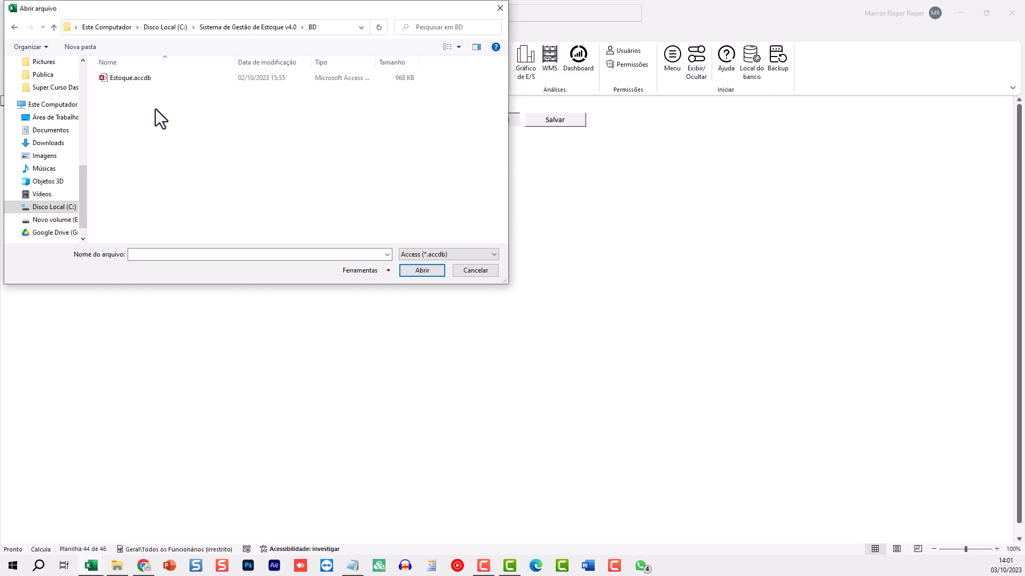
double_click(117, 80)
left_click(571, 122)
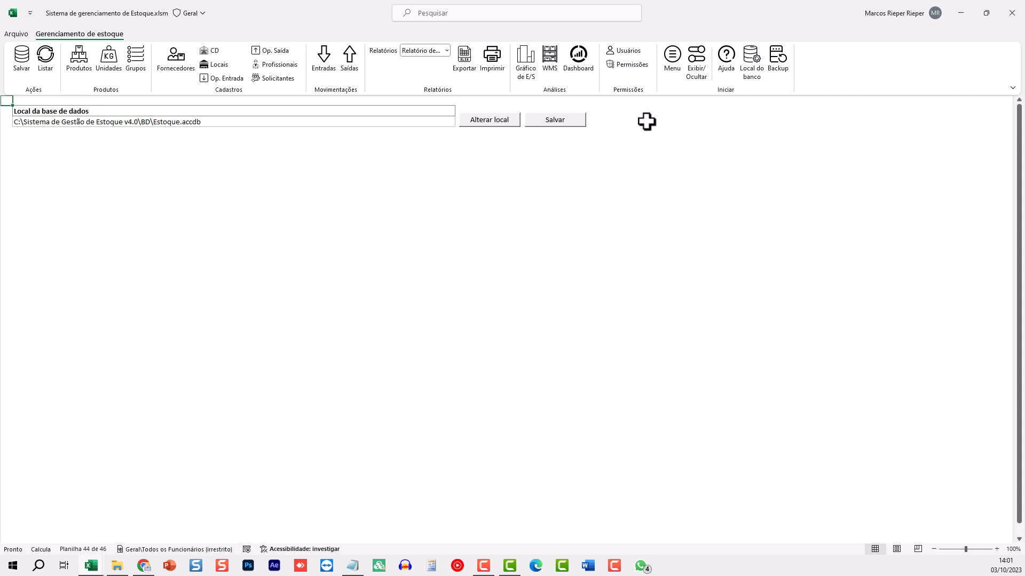
left_click(777, 65)
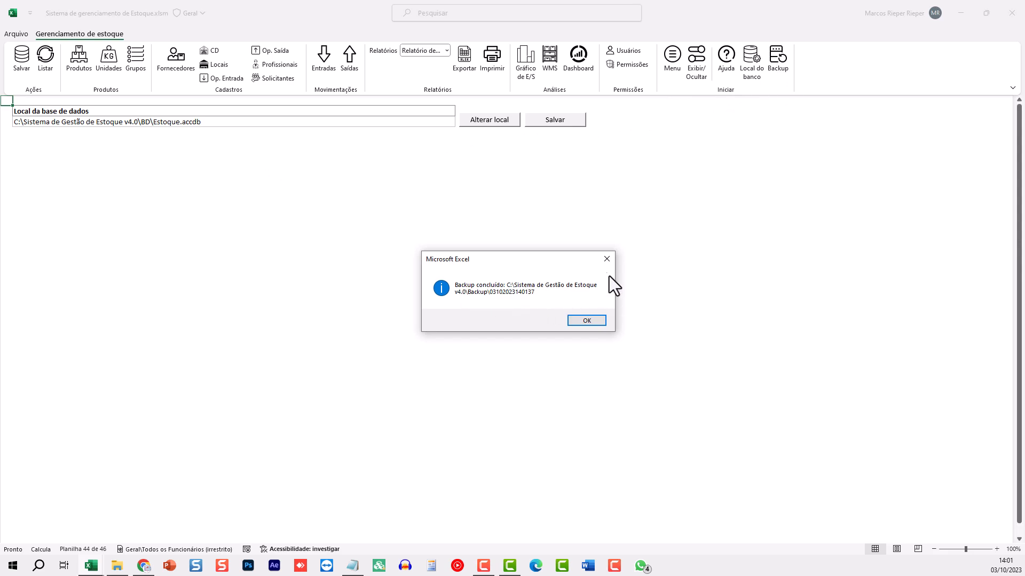
left_click(126, 567)
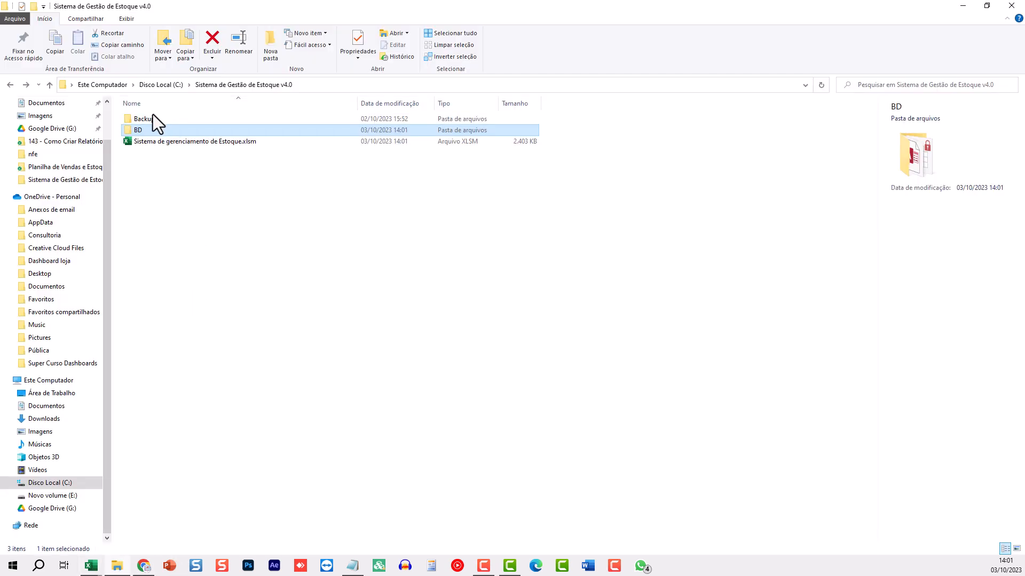
double_click(152, 116)
left_click(146, 117)
double_click(147, 117)
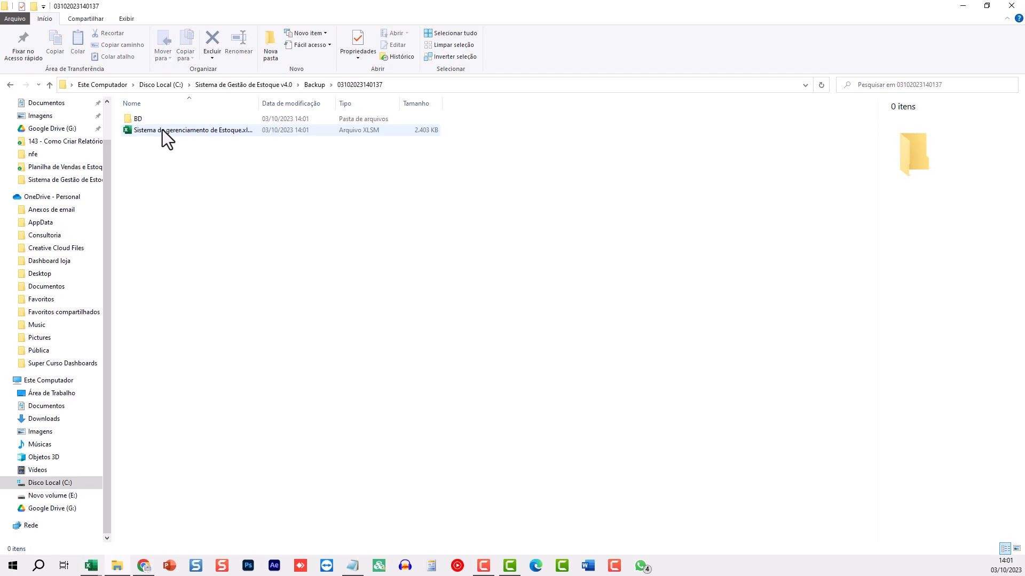
double_click(133, 119)
key("BackSpace")
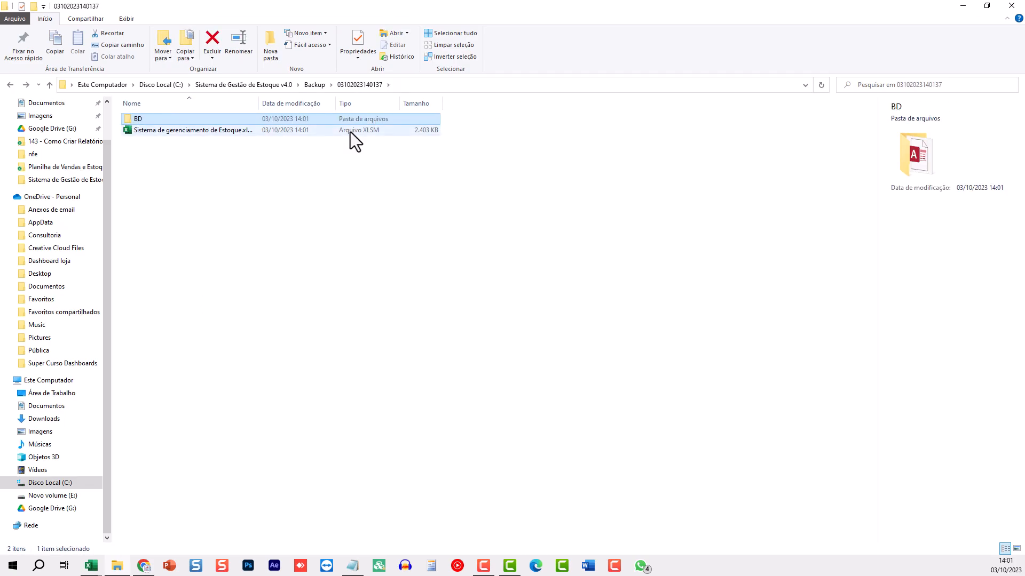
left_click(962, 6)
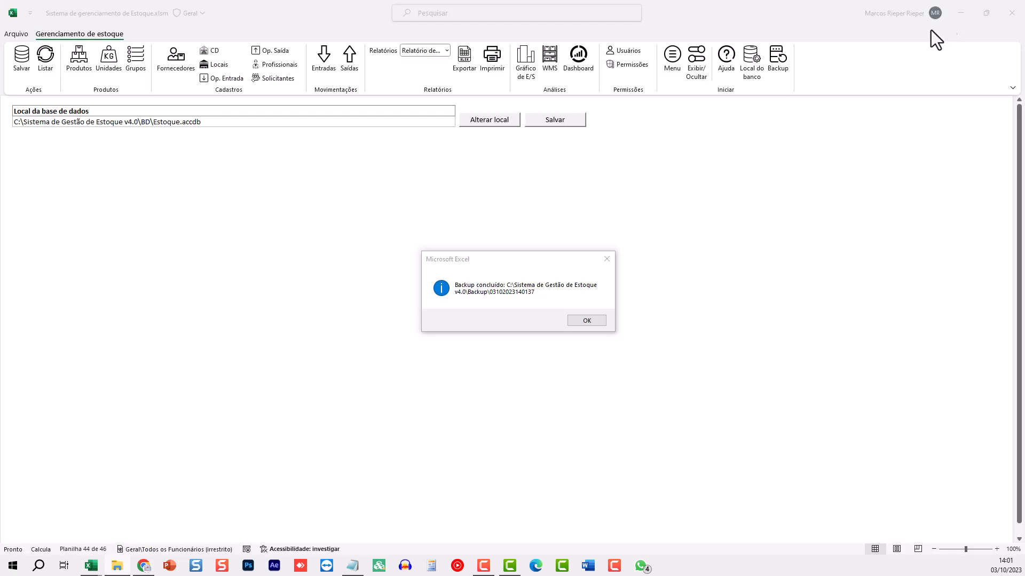
left_click(586, 321)
left_click(734, 113)
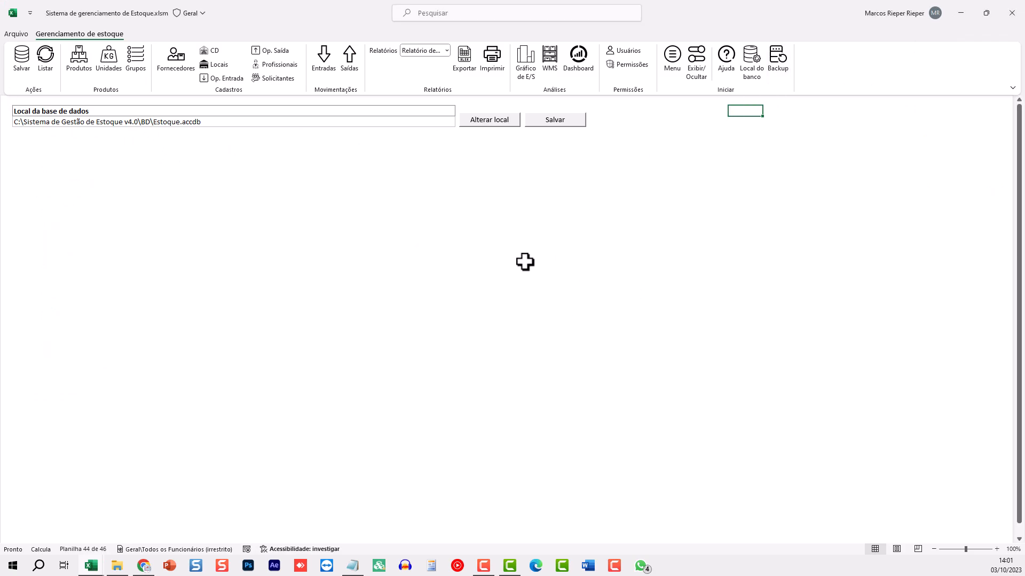
Go back to Menu and open the Unidades registry from the Produtos group
left_click(672, 59)
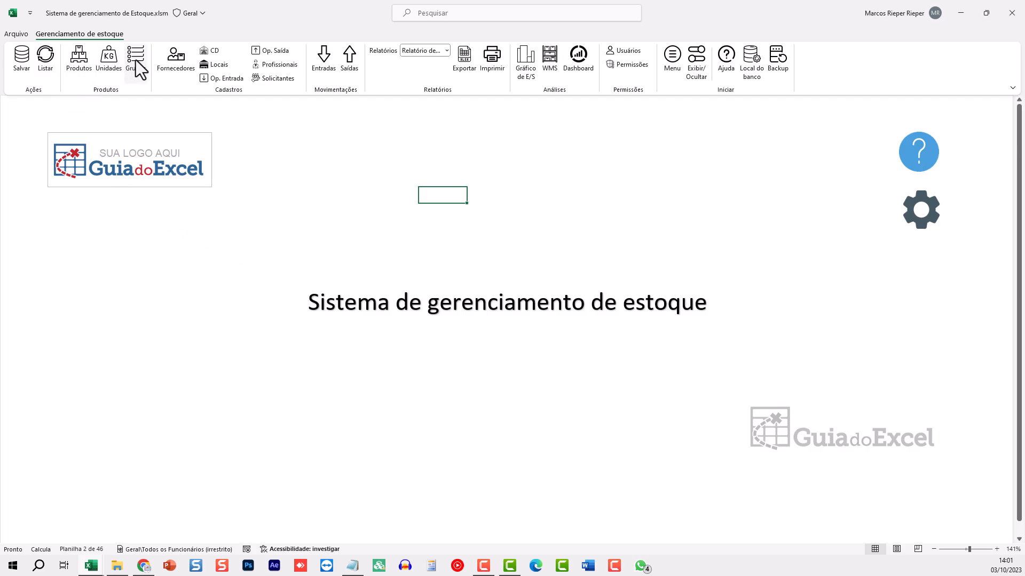
left_click(111, 65)
left_click(84, 60)
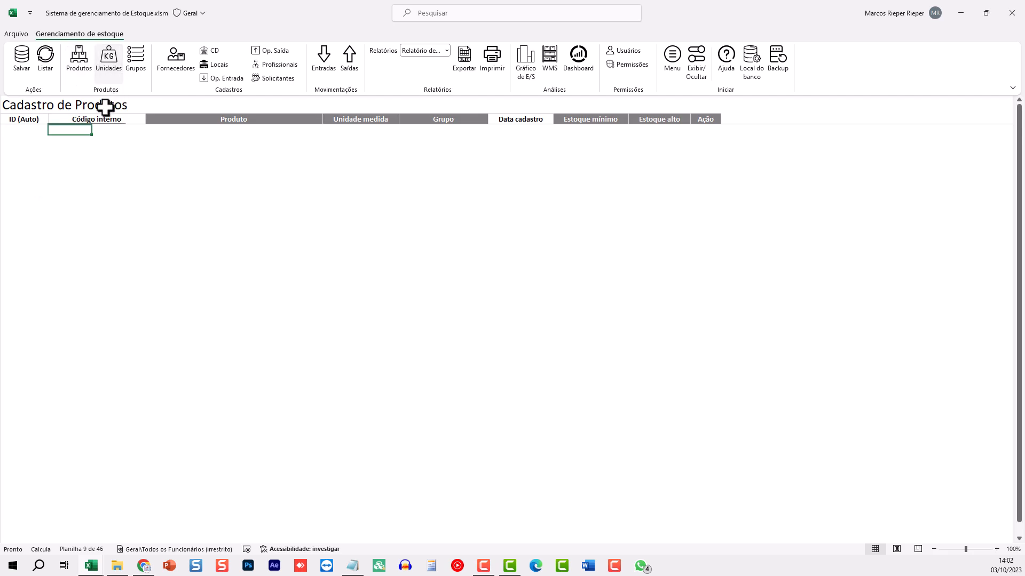
left_click(62, 130)
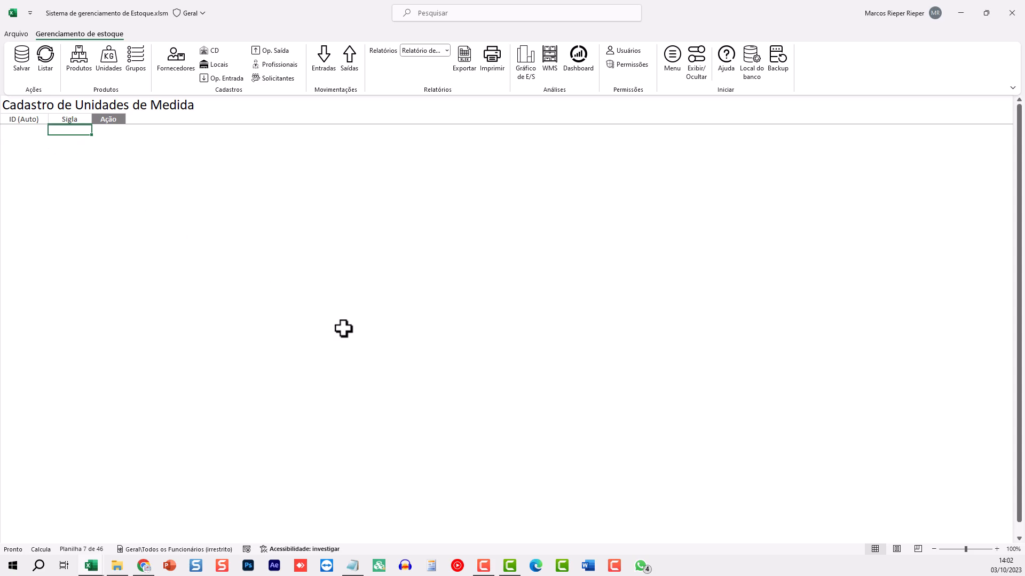
Enter KG, L and PÇ in the Sigla column and save them as IDs 1, 2, 3
type("KG")
key("Return")
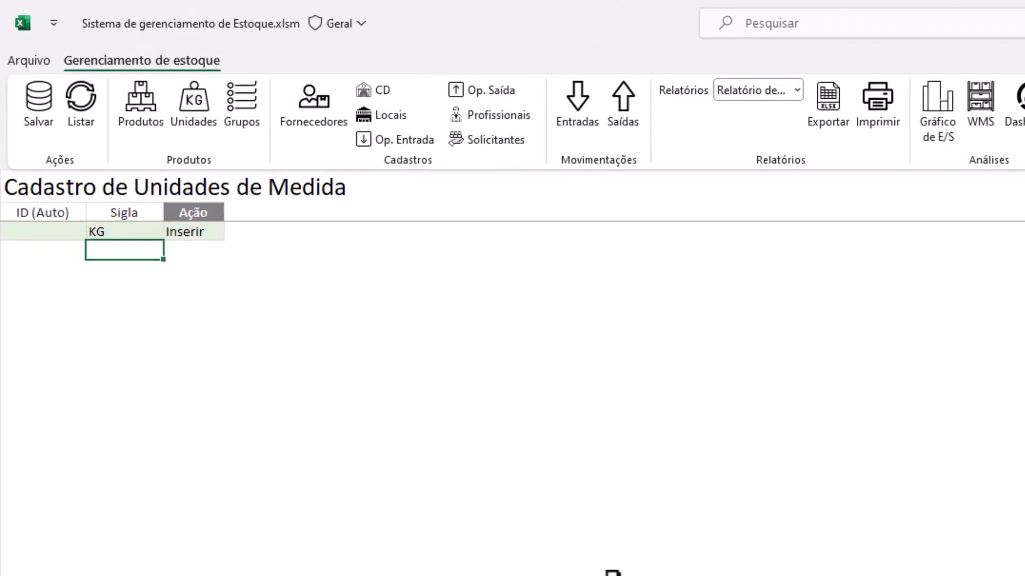
type("L")
key("Return")
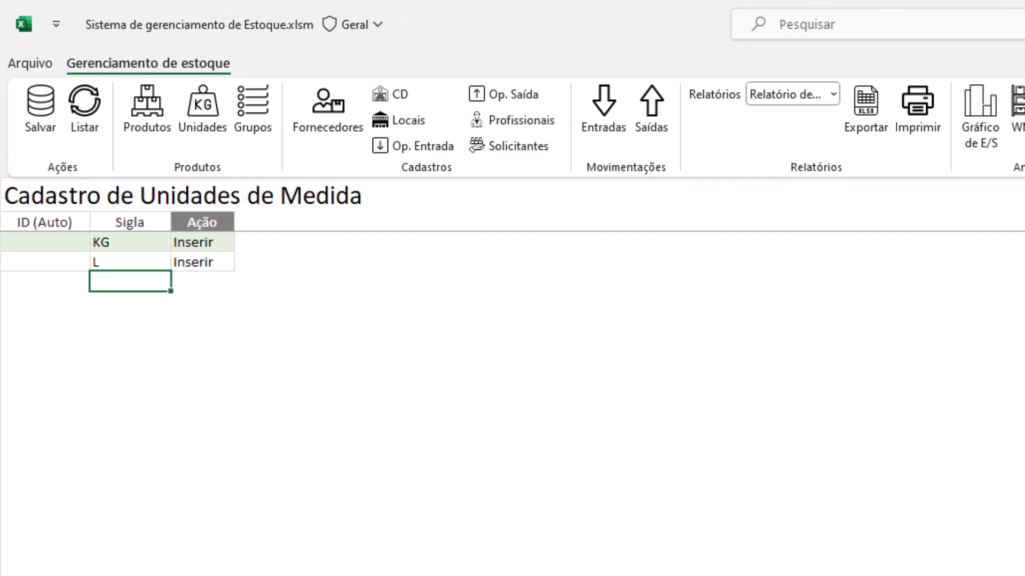
key("Return")
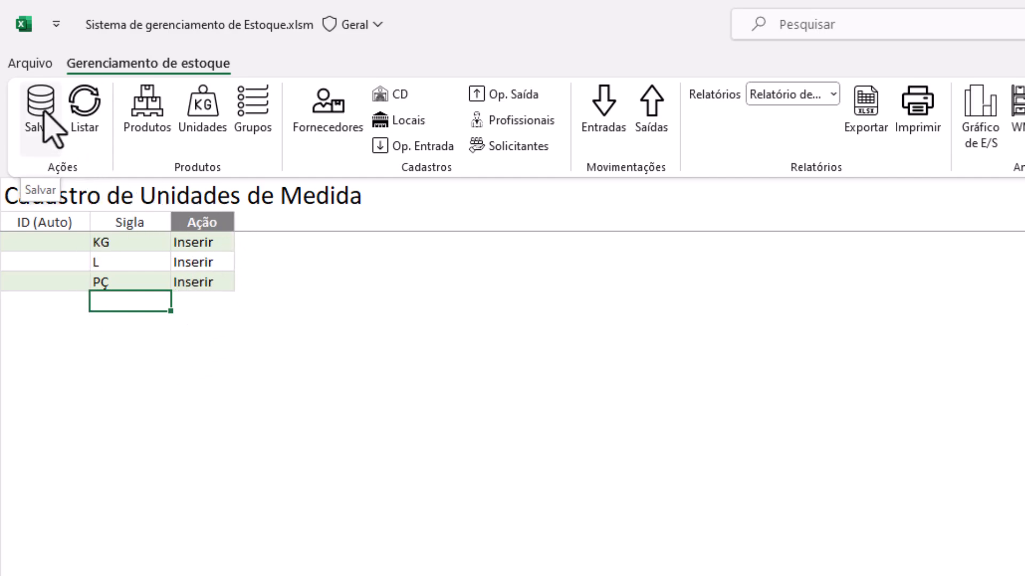
left_click(55, 124)
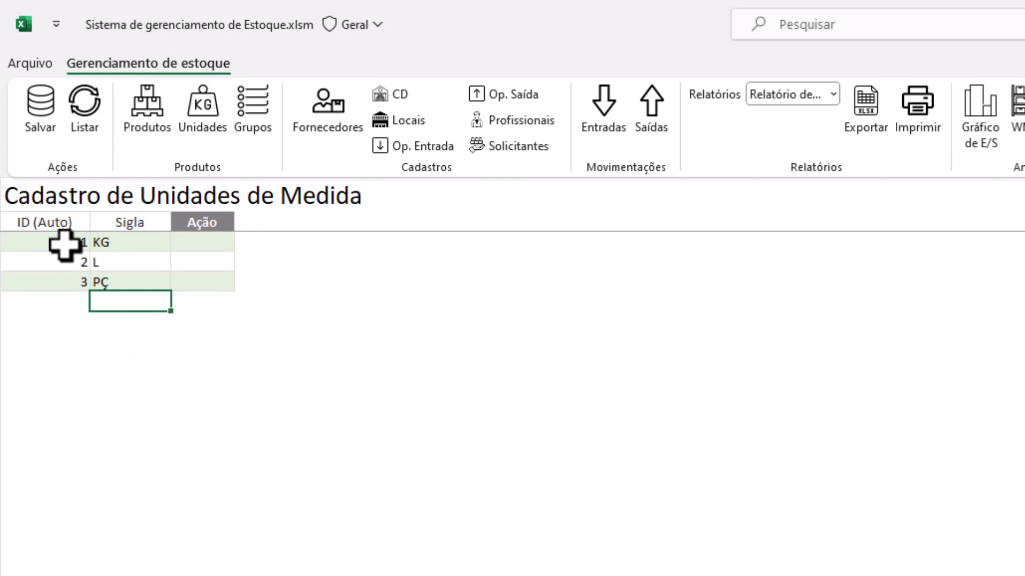
Try deleting a protected unit ID cell and dismiss the protected-sheet warning
left_click_drag(64, 246, 28, 283)
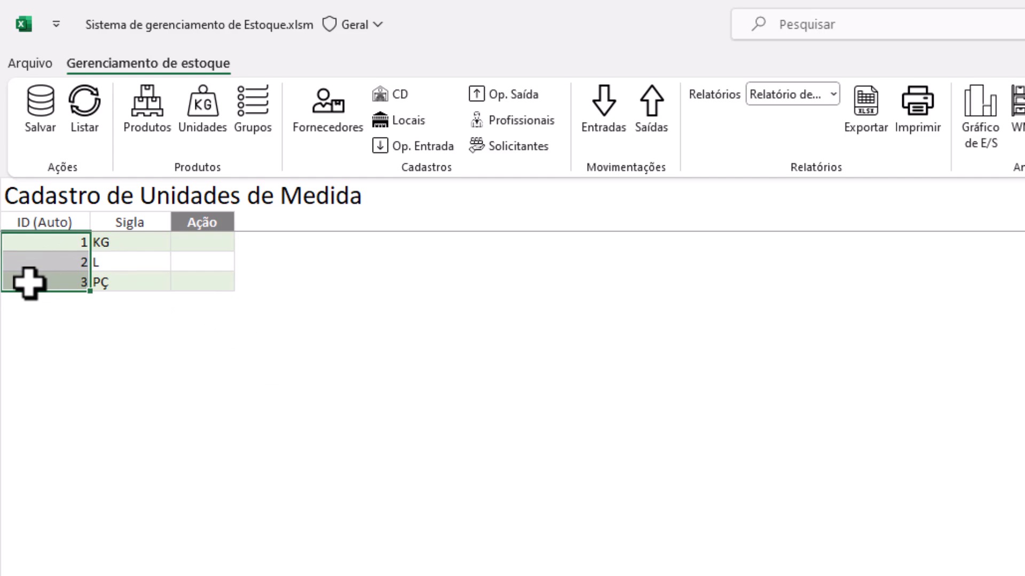
left_click(51, 244)
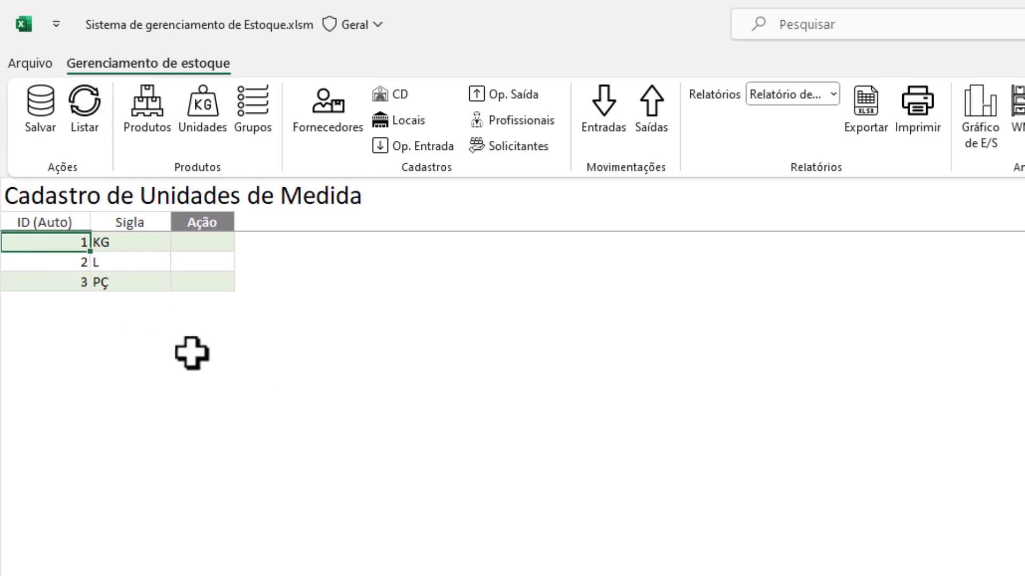
key("Delete")
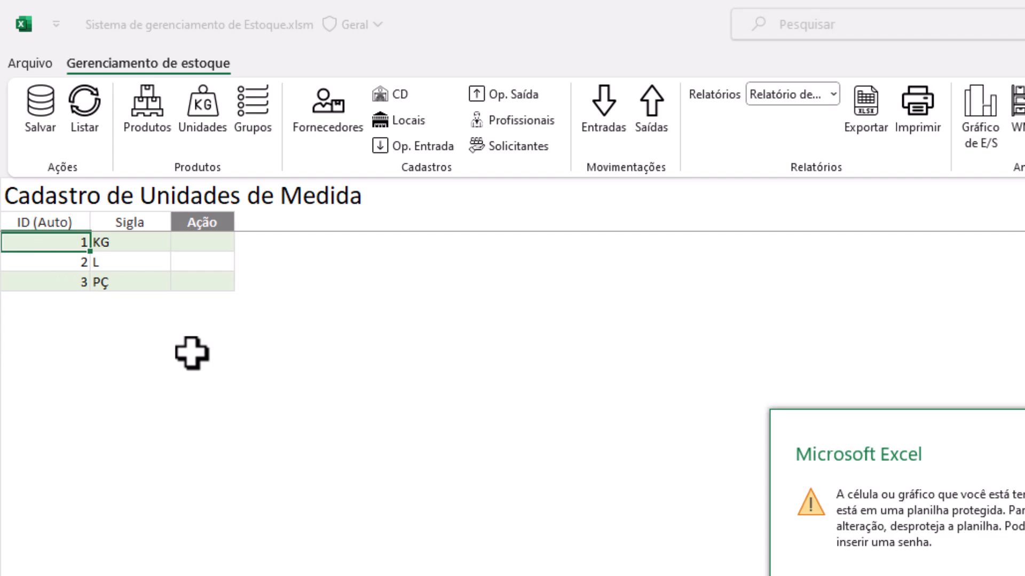
key("Return")
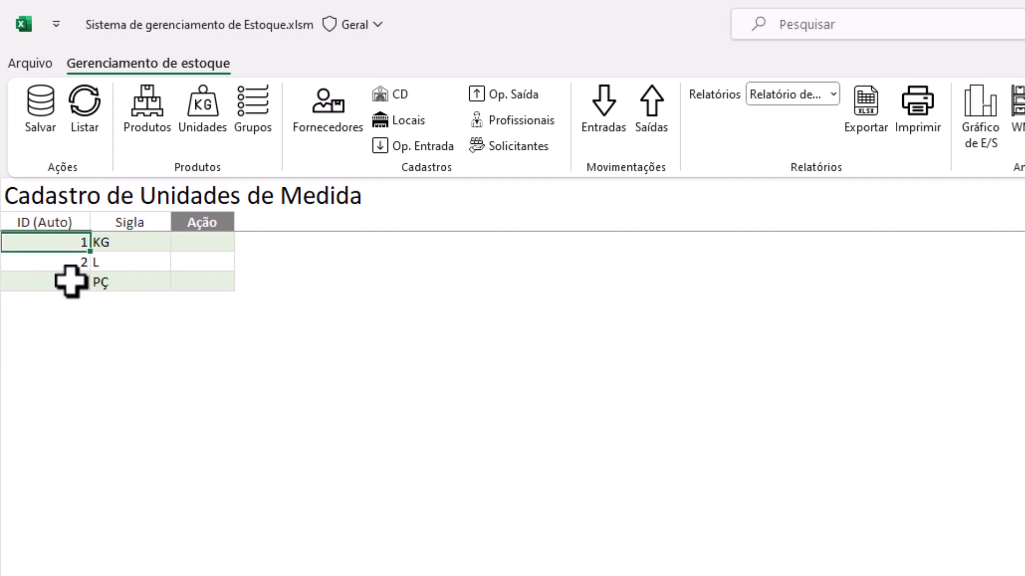
Rename unit 2 from L to LITROS and save the change
left_click(141, 267)
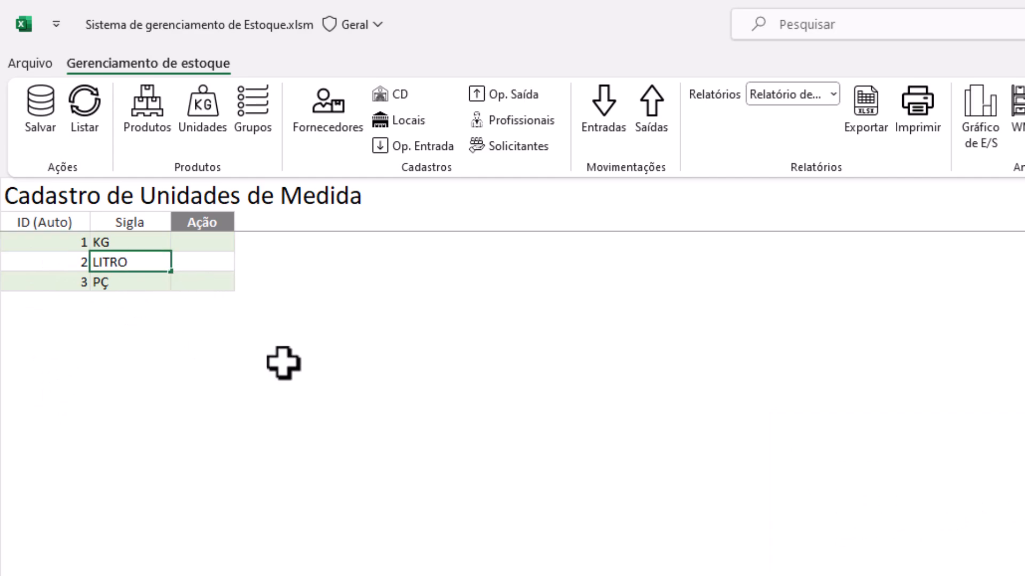
type("S")
key("Return")
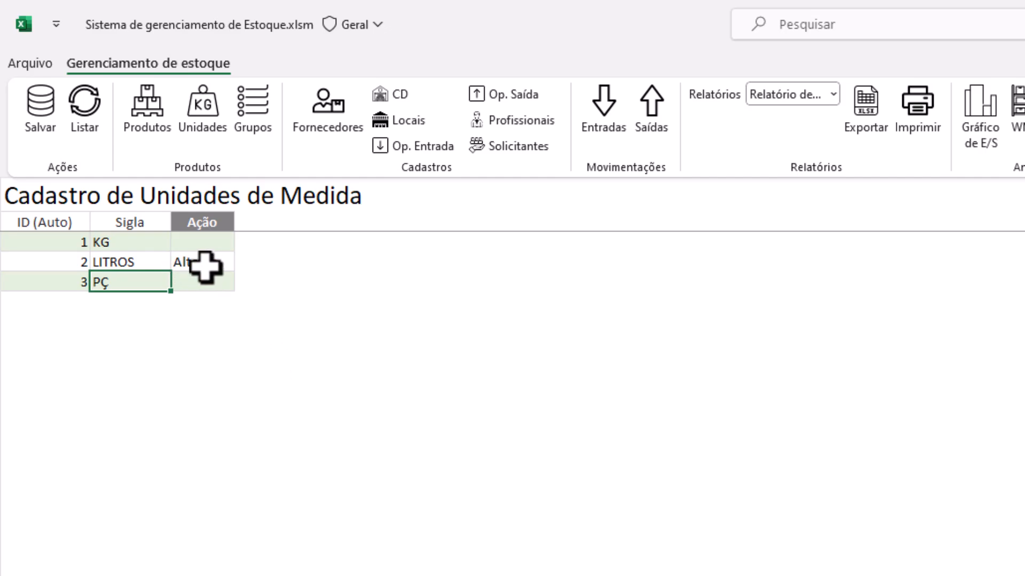
left_click(43, 122)
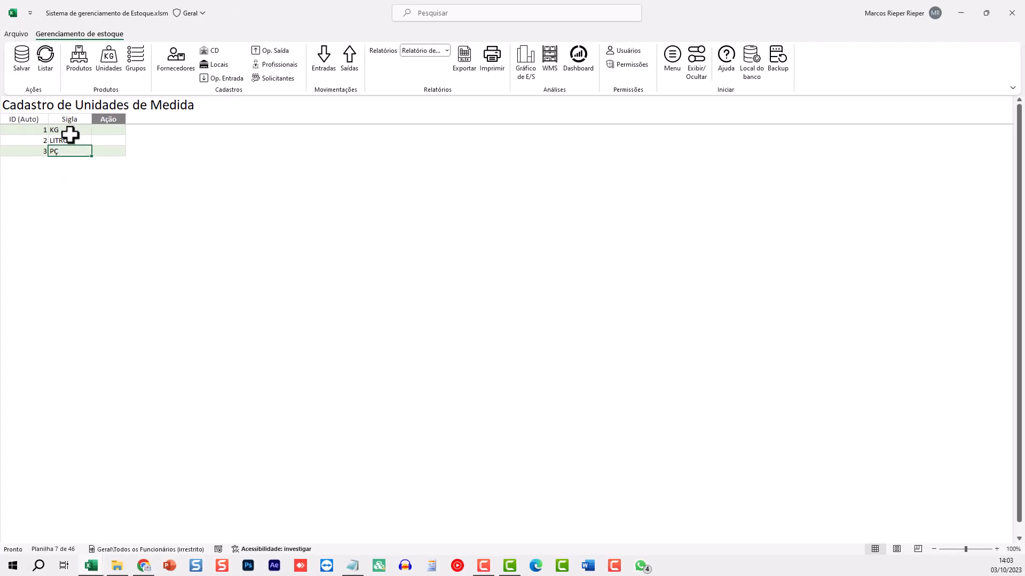
Reload the units with Listar, change LITROS back to L, and save
left_click(70, 138)
left_click_drag(62, 131, 133, 167)
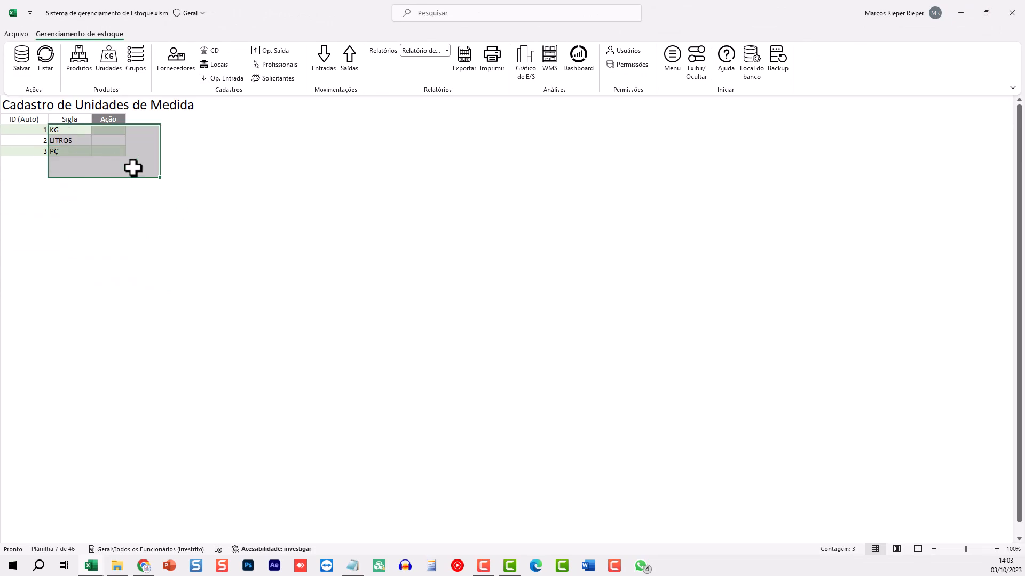
left_click(583, 316)
left_click_drag(70, 129, 79, 148)
key("Delete")
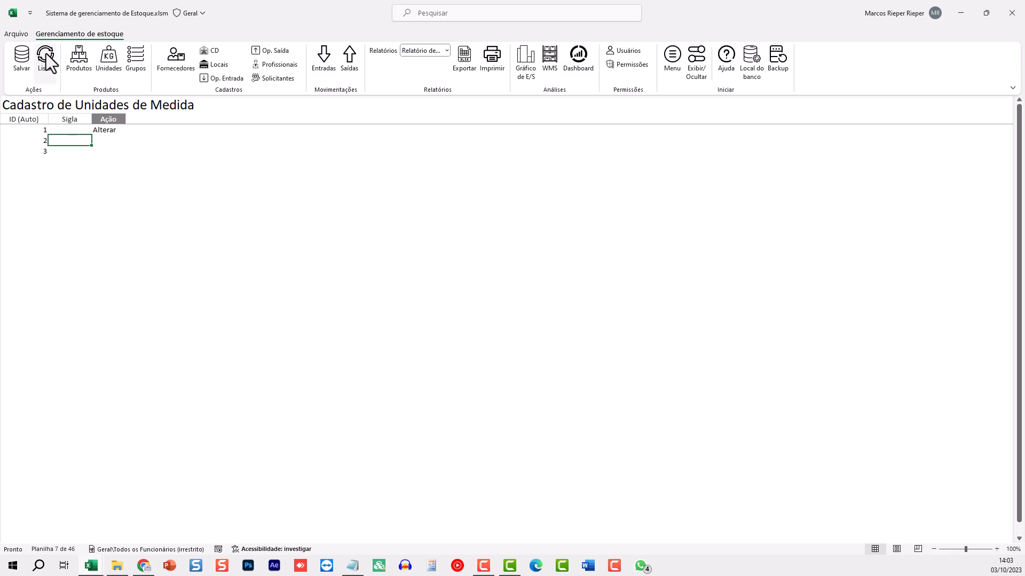
left_click(46, 60)
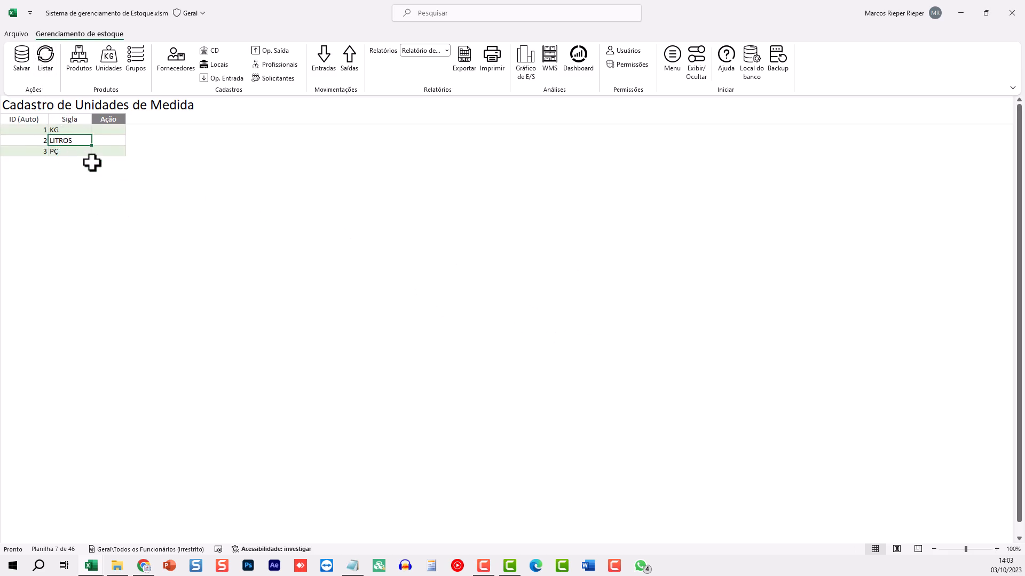
type("L")
key("Return")
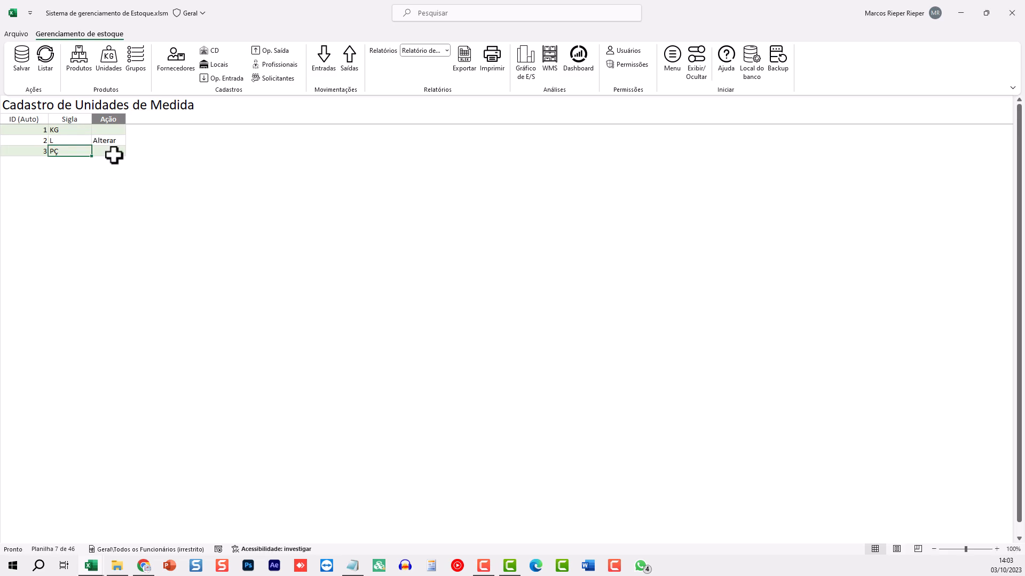
left_click(22, 63)
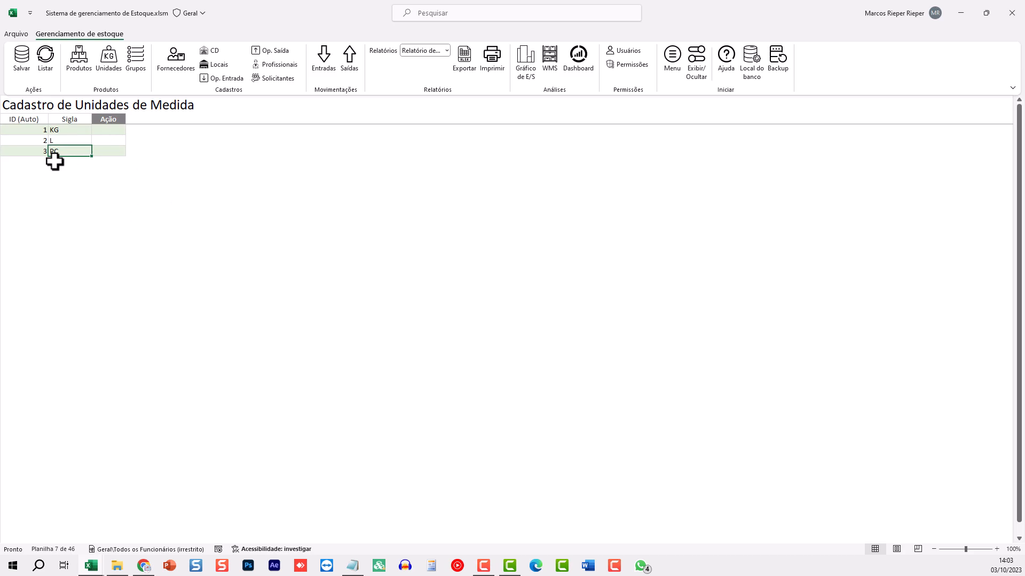
In the Grupos registry, enter GRÃOS as the first product group and save it
left_click(136, 64)
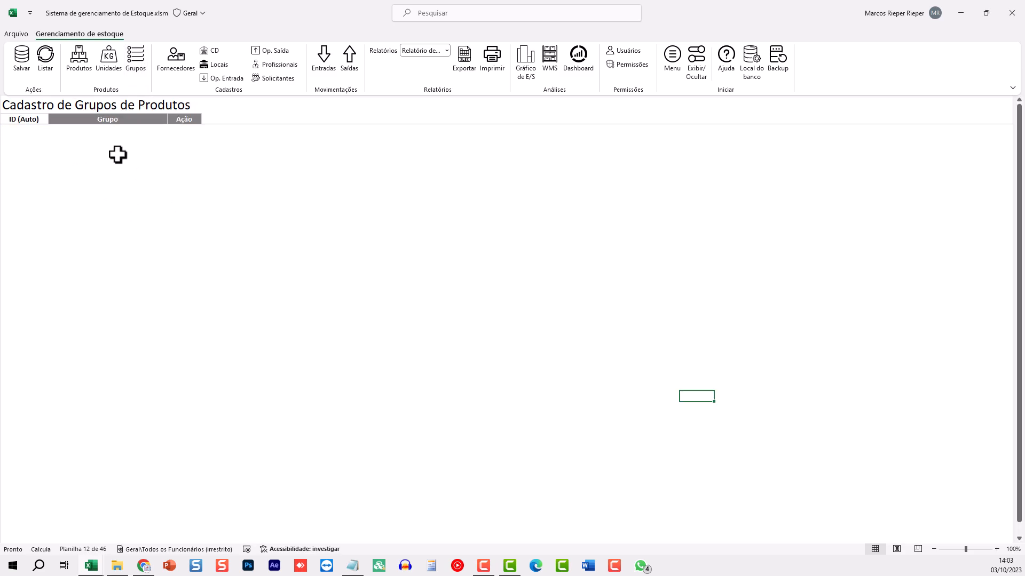
left_click(78, 132)
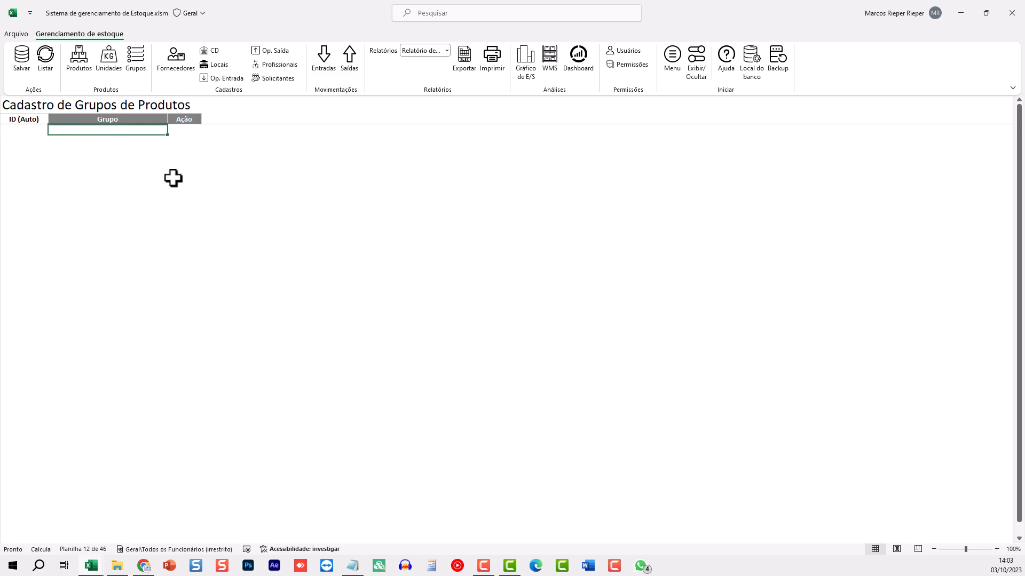
type("GRÃOS")
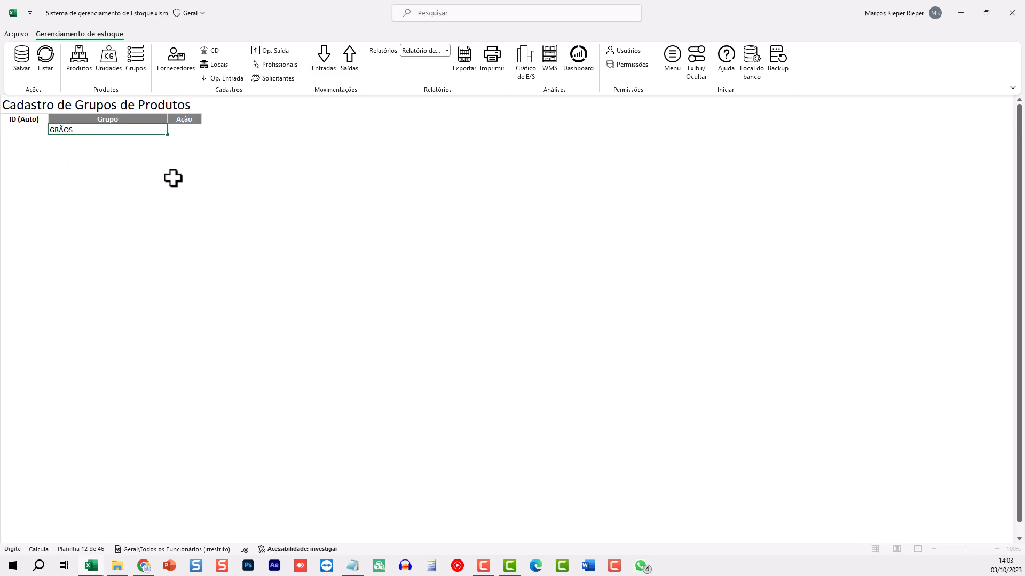
key("Return")
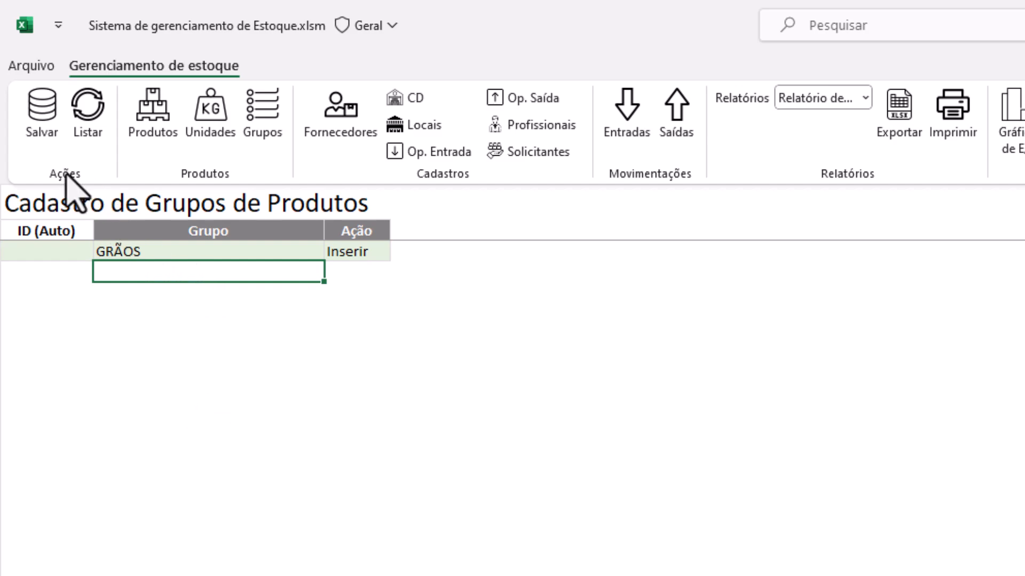
left_click(42, 114)
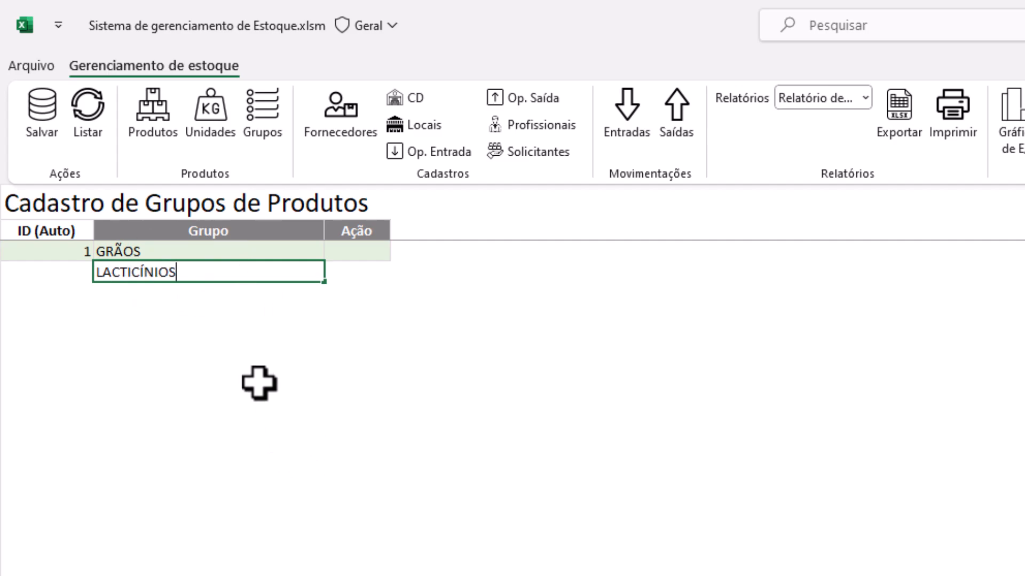
Correct the second group's spelling to LATICÍNIOS and save it
left_click(119, 280)
key("BackSpace")
key("Return")
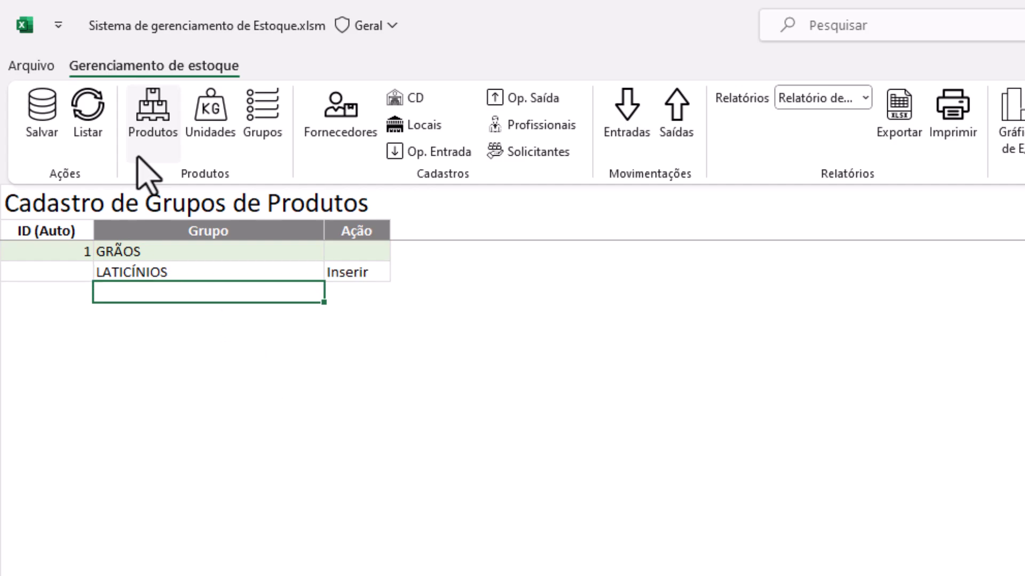
left_click(41, 128)
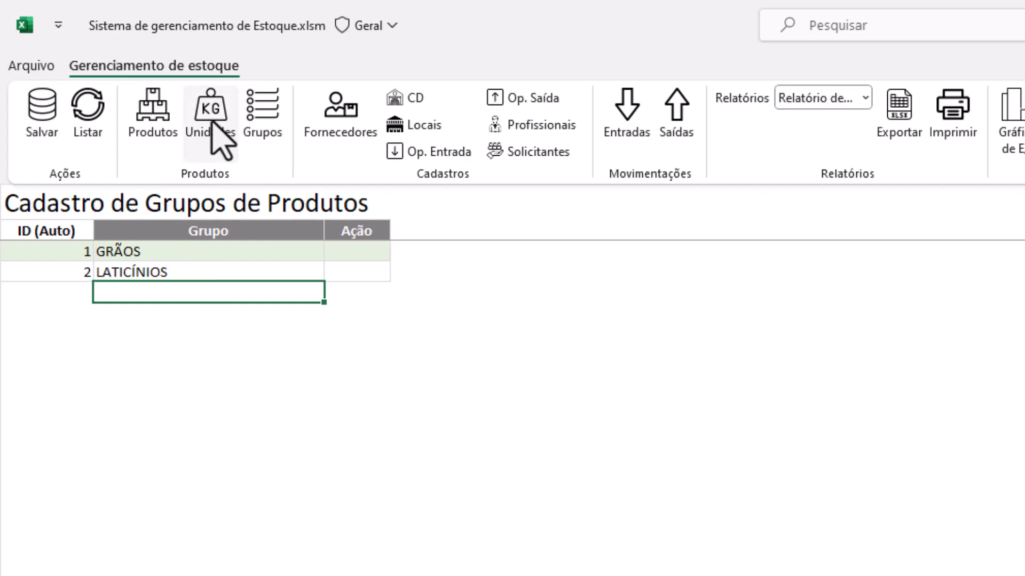
In the Produtos registry, enter codes A1, A2 and A3 in the Código interno column
left_click(167, 109)
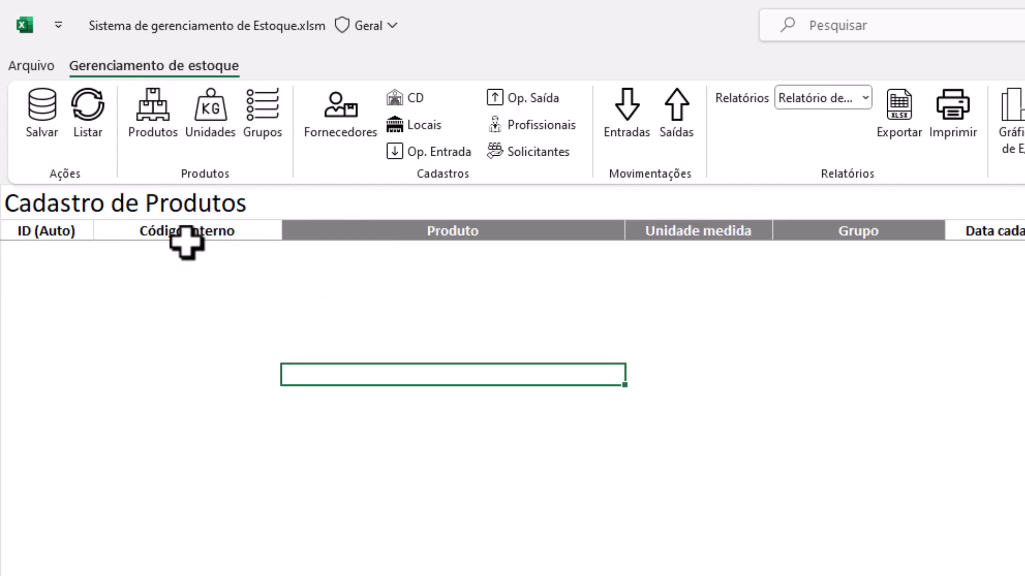
left_click(211, 252)
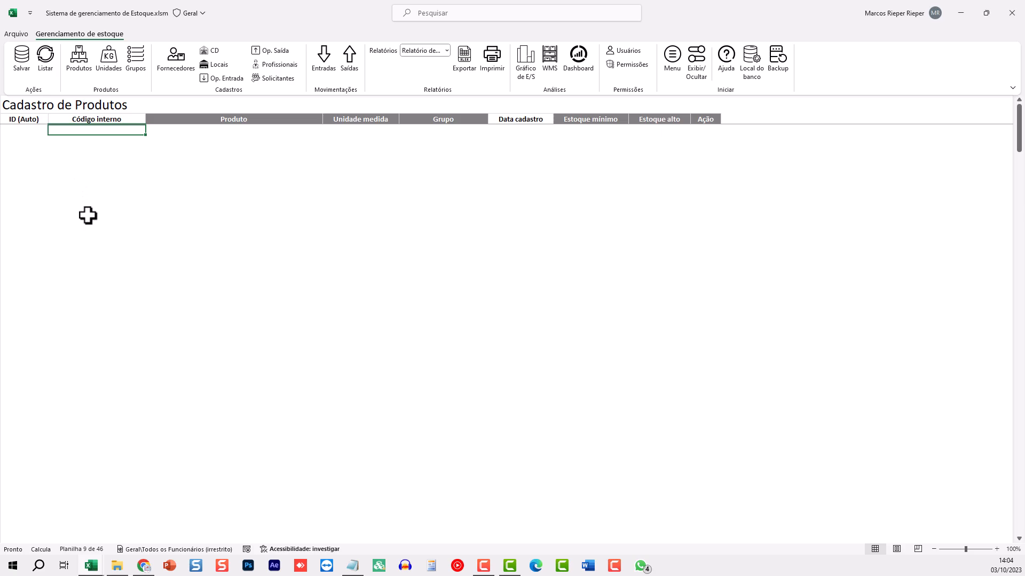
type("A1")
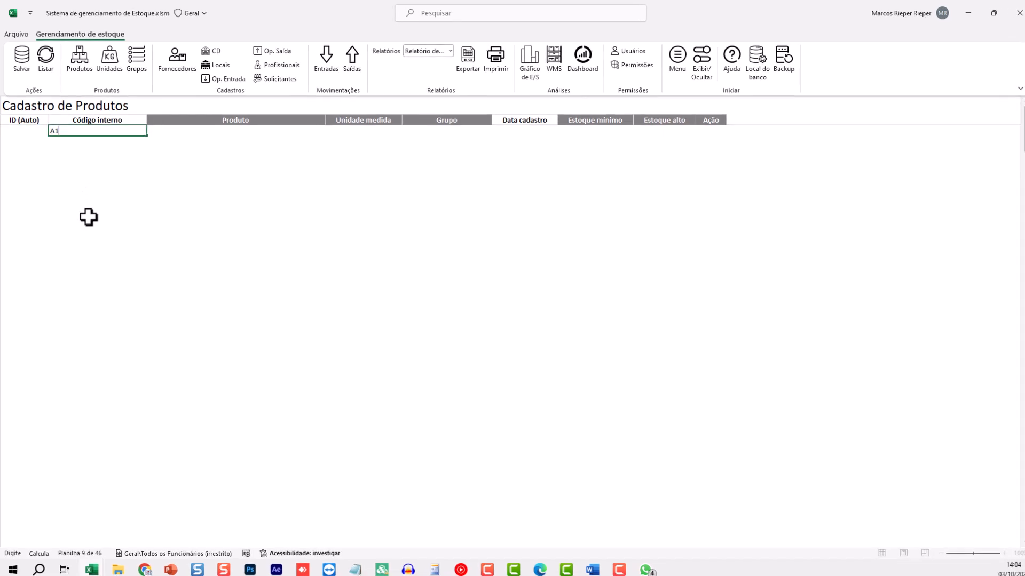
key("Return")
type("A")
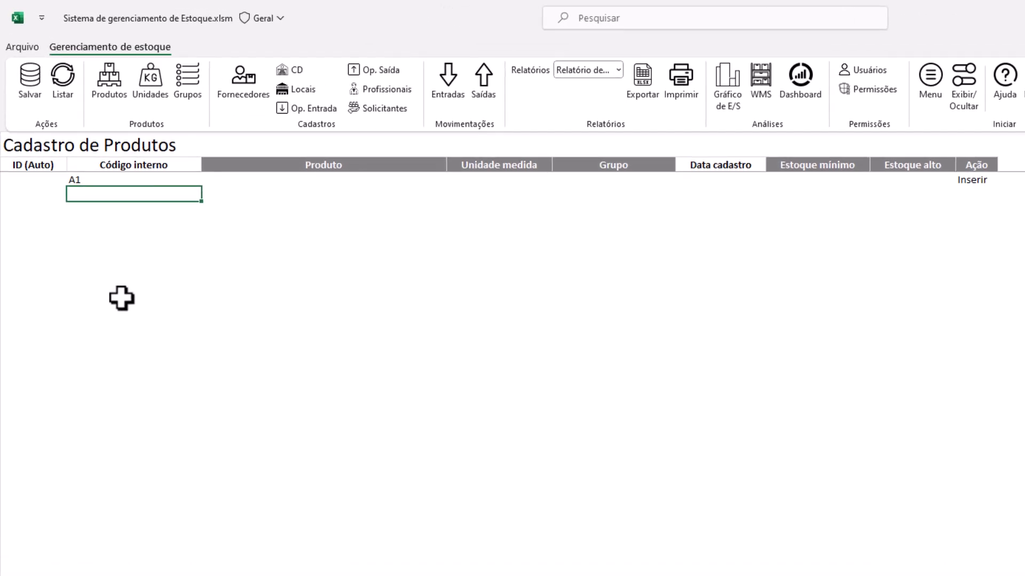
type("A2")
key("Return")
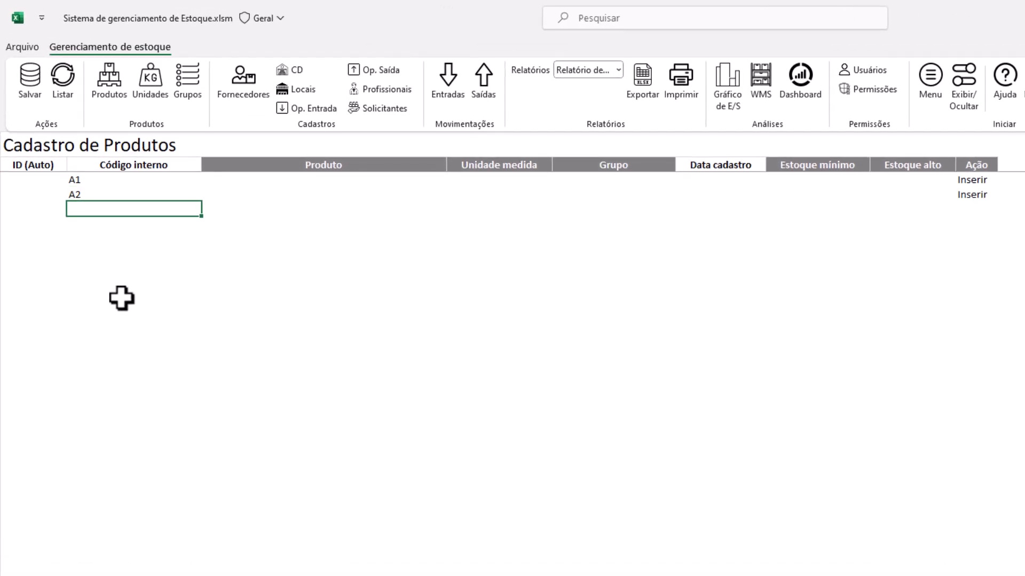
type("A3")
key("Return")
Enter the product names ARROZ, FEIJÃO and AZEITE beside codes A1–A3
key("Right")
key("Up")
key("Up")
key("Up")
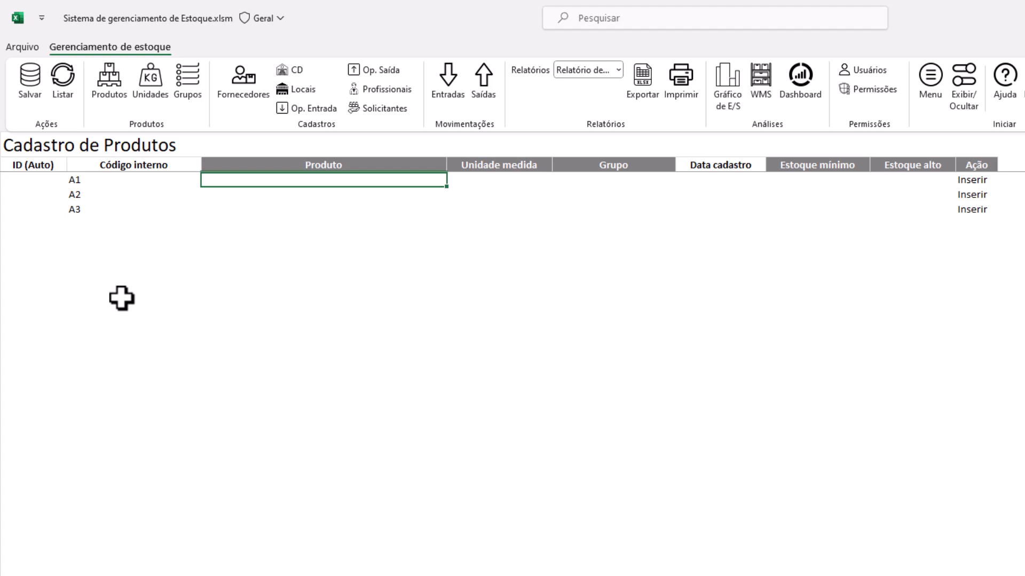
type("ARROZ")
key("Return")
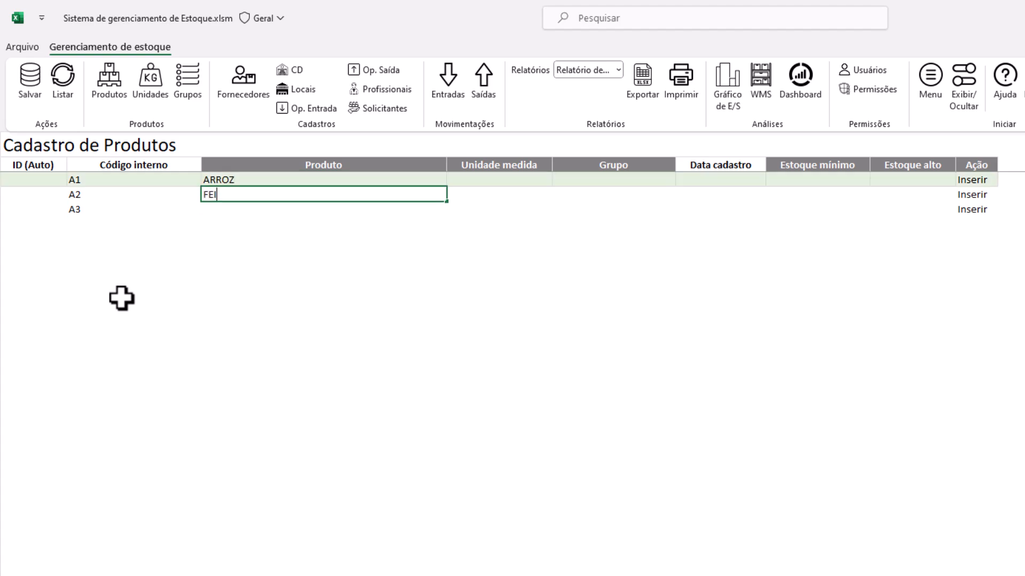
key("Return")
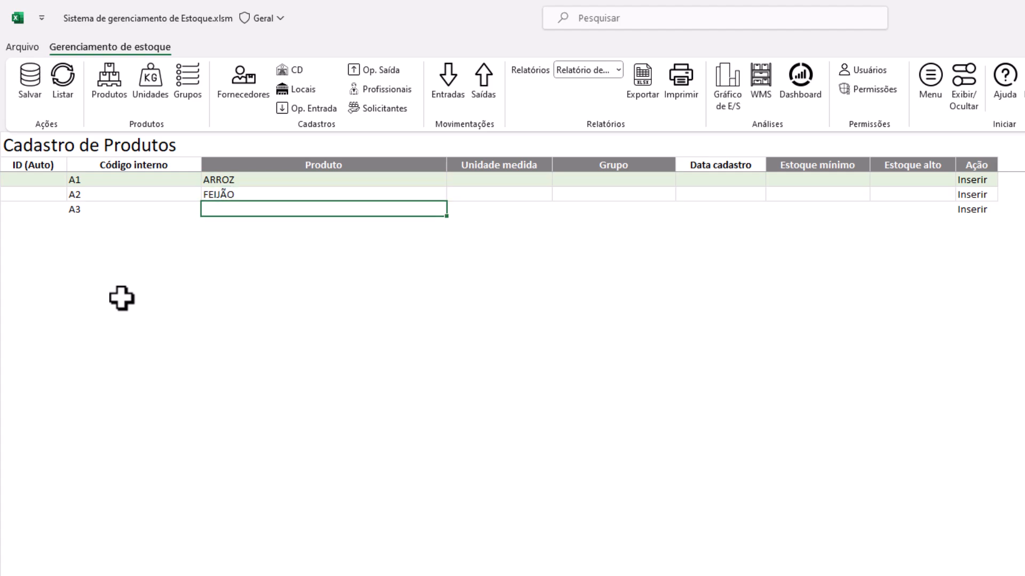
key("Tab")
key("Up")
key("Up")
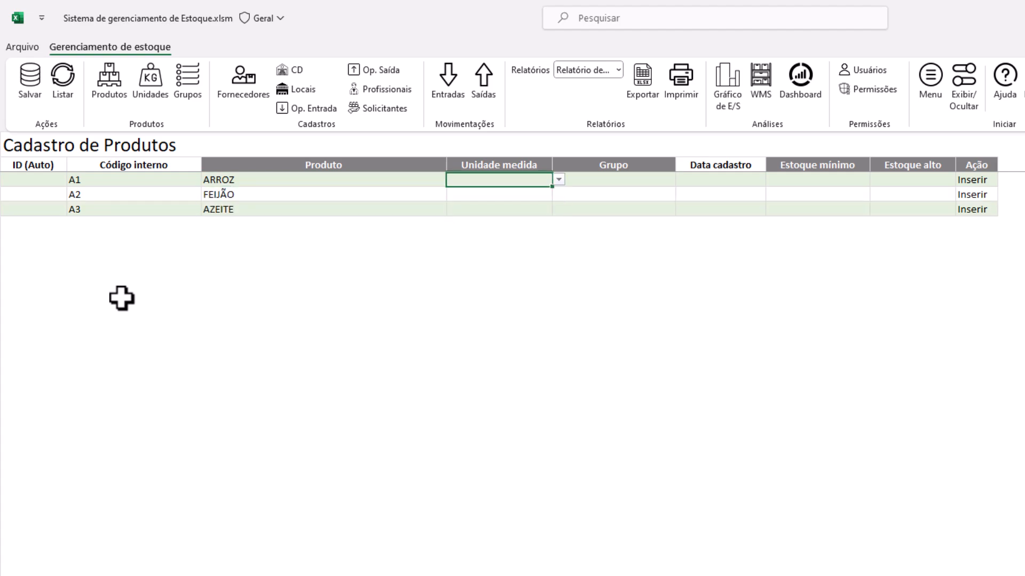
Set the Unidade medida of ARROZ and FEIJÃO to KG
left_click(558, 180)
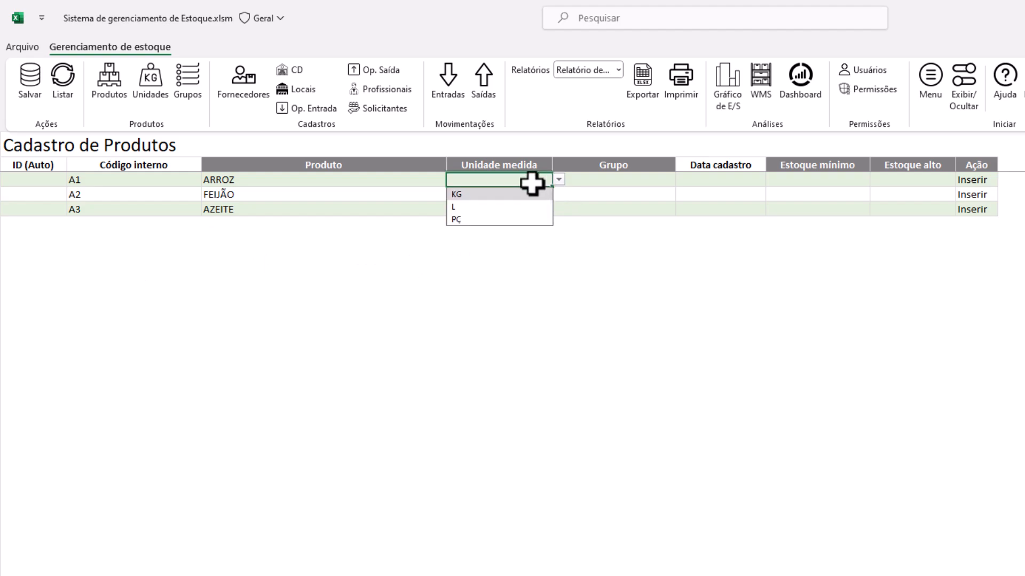
left_click(495, 194)
left_click(529, 196)
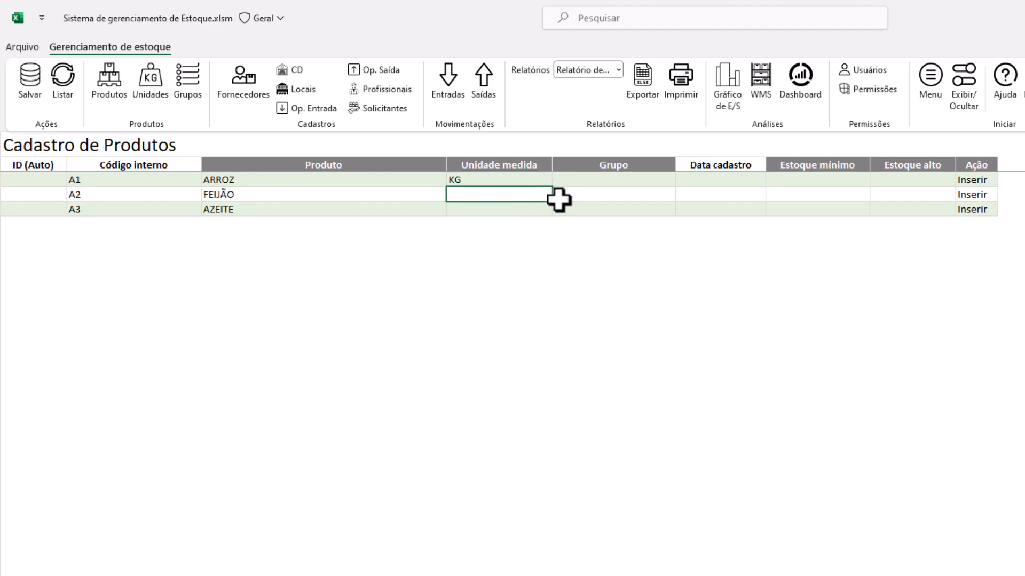
left_click(559, 194)
left_click(542, 211)
Replace AZEITE with LENTILHA and set its unit to KG
left_click(307, 213)
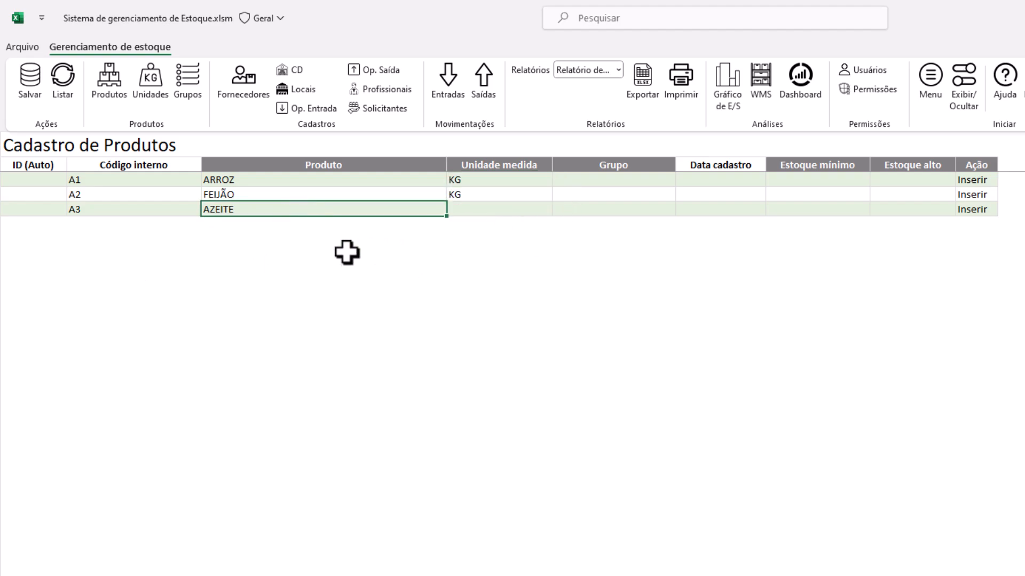
type("S")
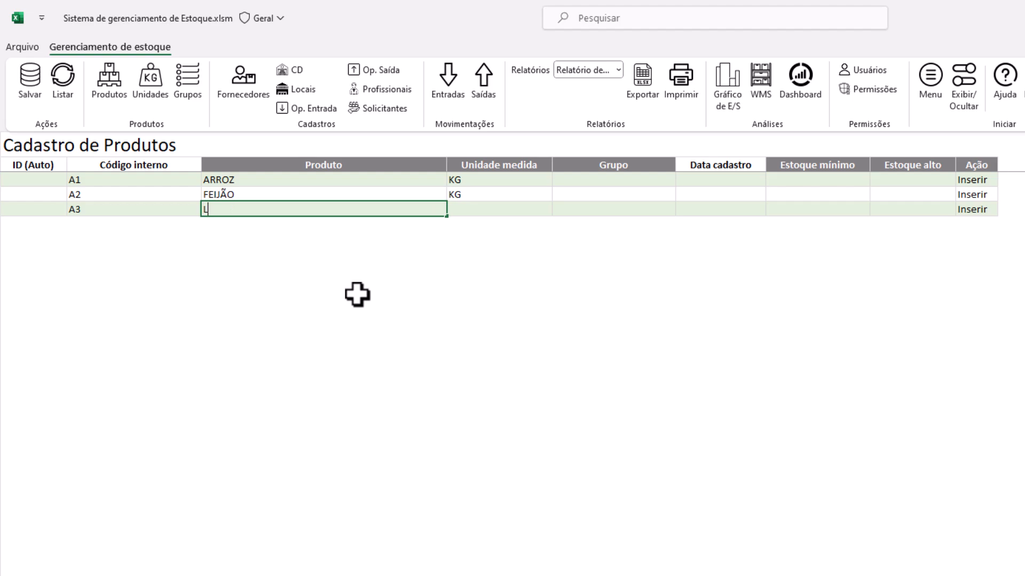
key("Return")
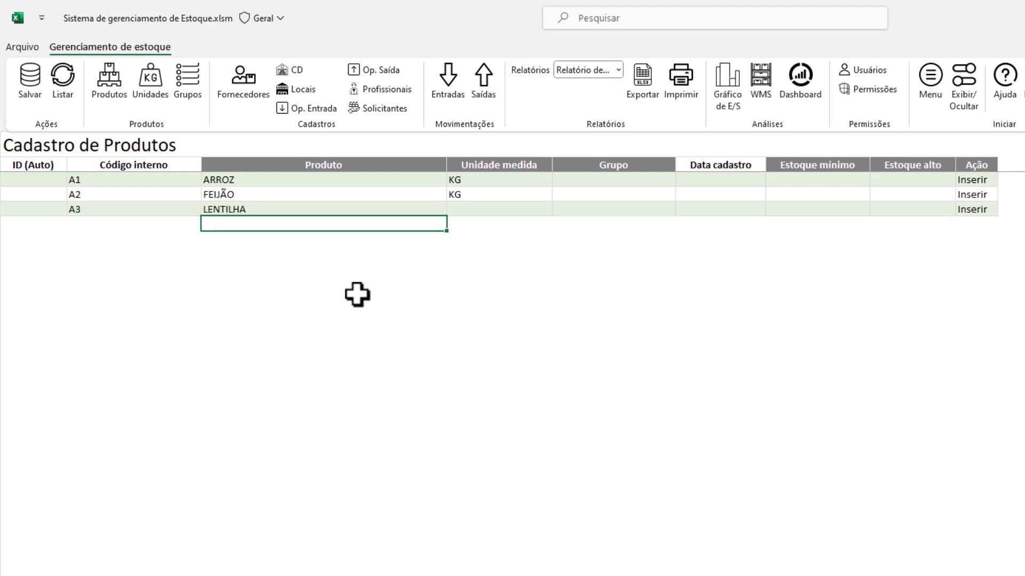
left_click(489, 209)
left_click(558, 209)
left_click(494, 224)
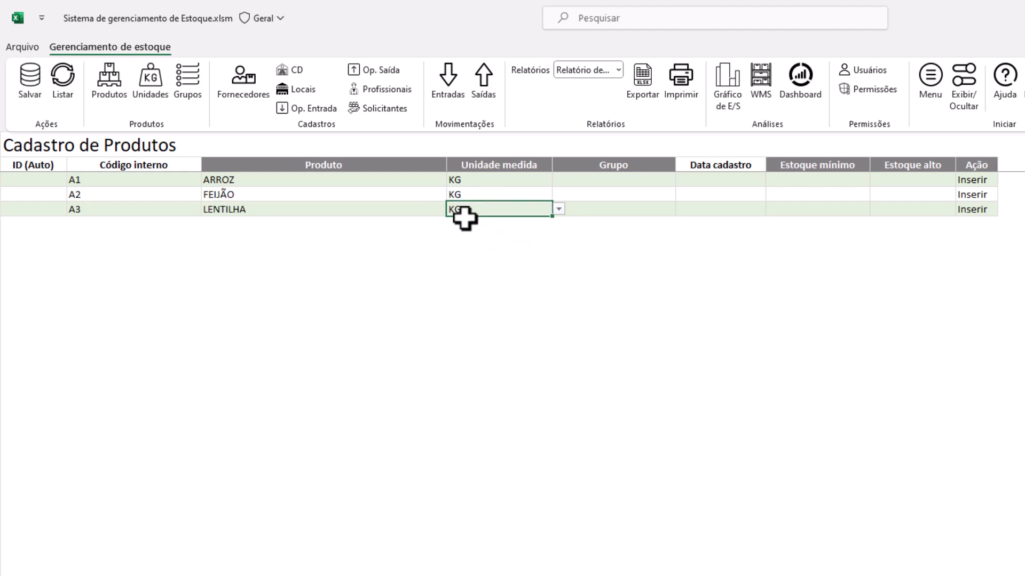
Assign ARROZ, FEIJÃO and LENTILHA to the GRÃOS group
left_click(656, 182)
left_click(681, 181)
left_click(600, 192)
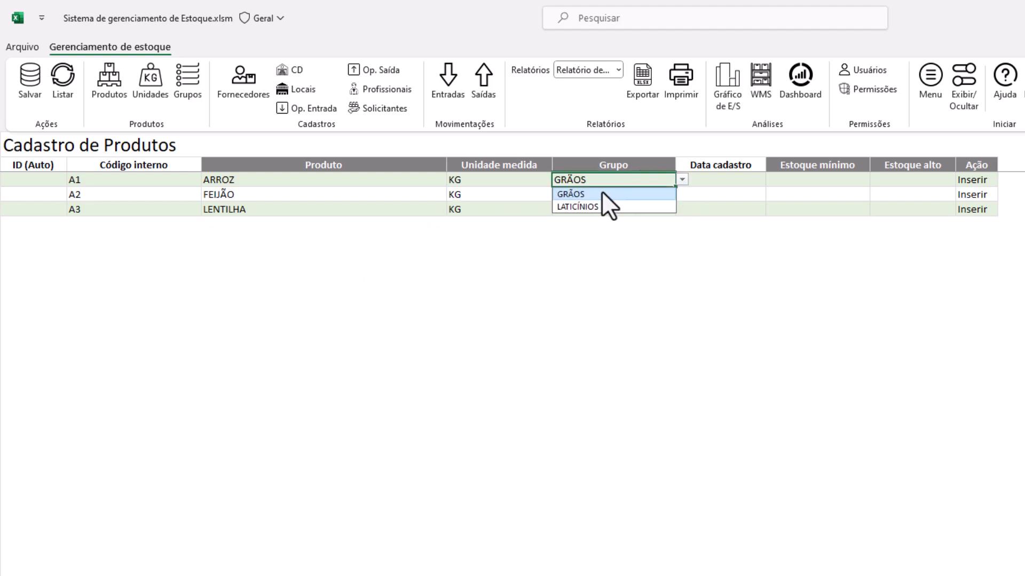
key("Return")
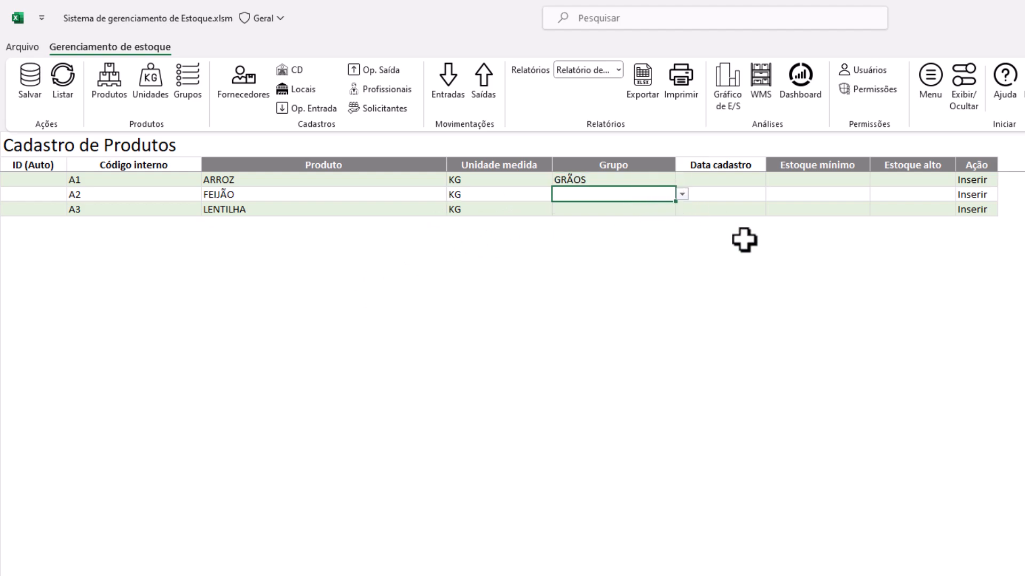
key("alt+Down")
key("Down")
key("Return")
key("Return")
key("alt+Down")
key("Down")
key("Return")
key("Right")
Set the Data cadastro of all three products to 03/10/2023
key("Up")
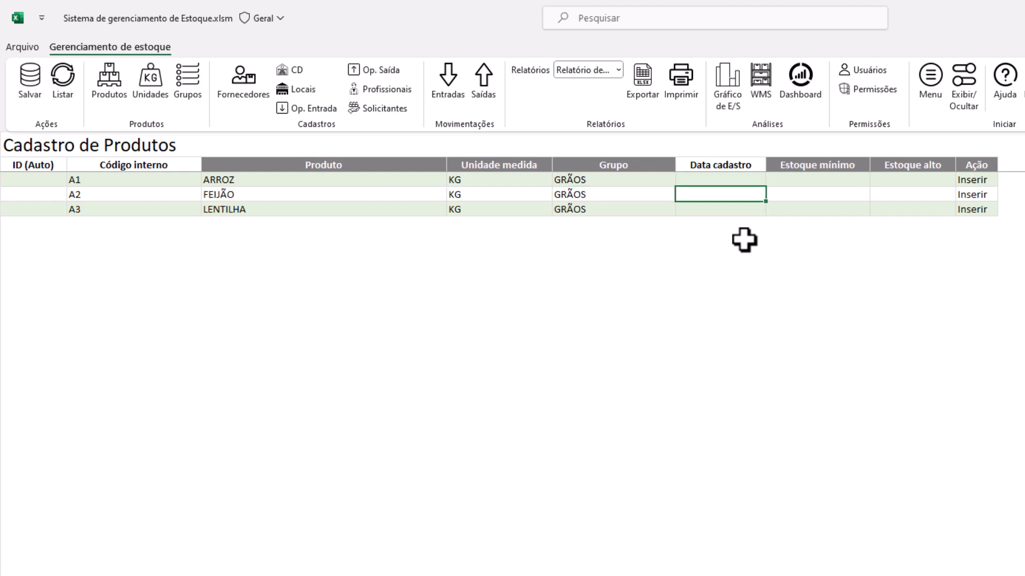
key("Up")
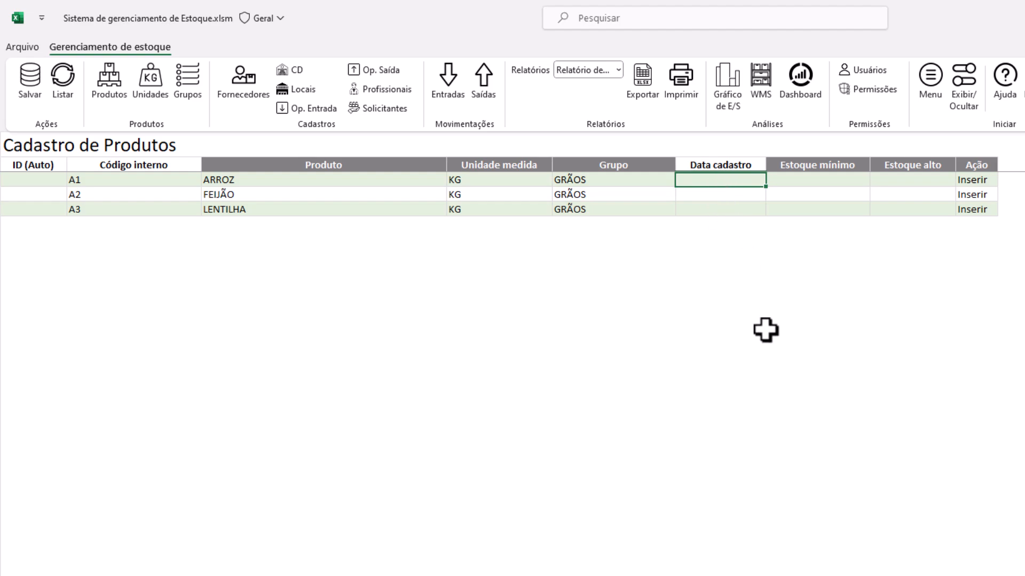
key("Return")
type("3/10/2023")
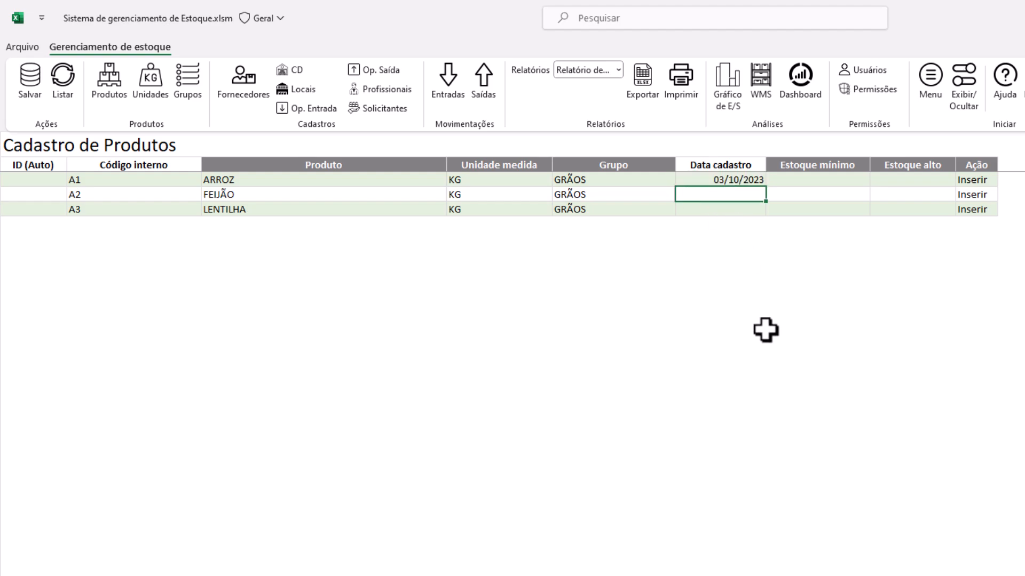
type("0")
key("Return")
type("3/10")
key("Return")
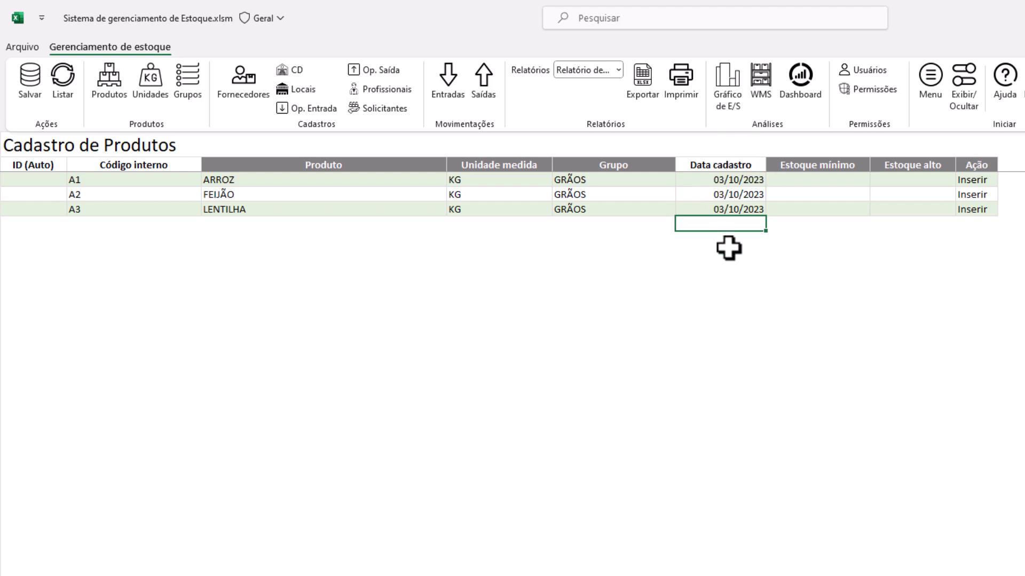
Enter a minimum stock of 50 for products A1, A2 and A3
left_click(821, 181)
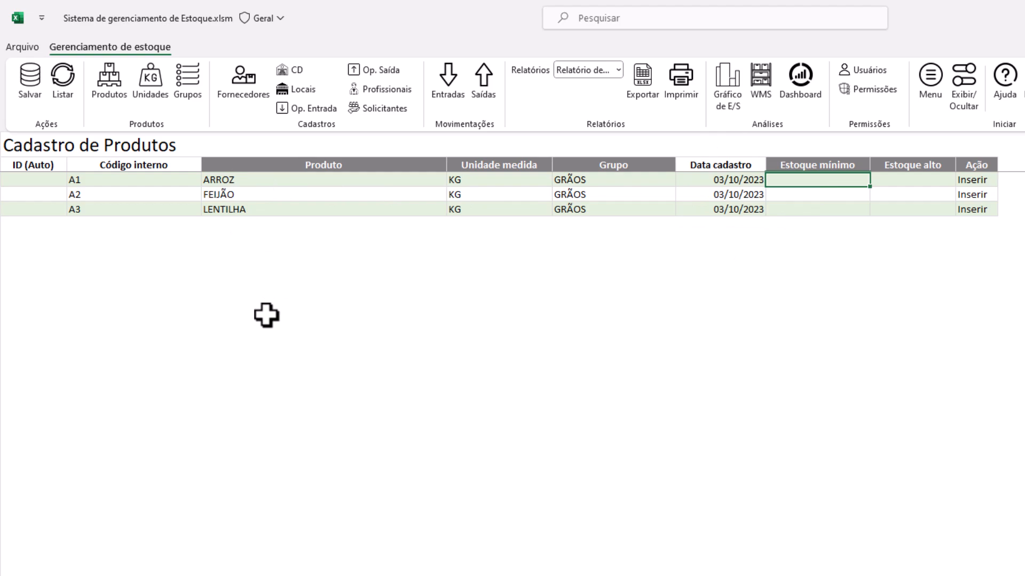
type("50")
key("Return")
type("50")
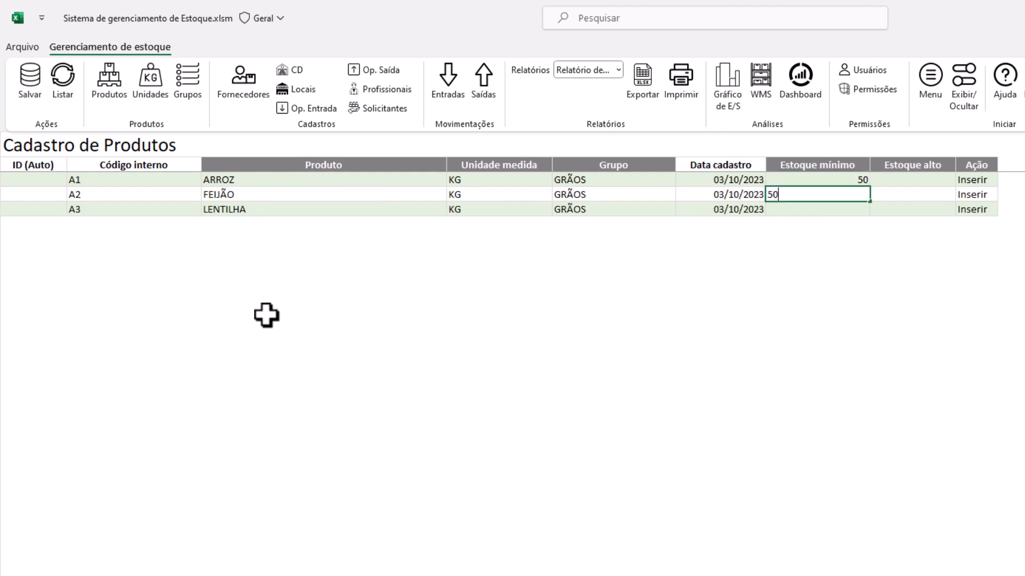
key("Return")
type("50")
key("Return")
Enter a high stock of 500 for products A1, A2 and A3
left_click(930, 180)
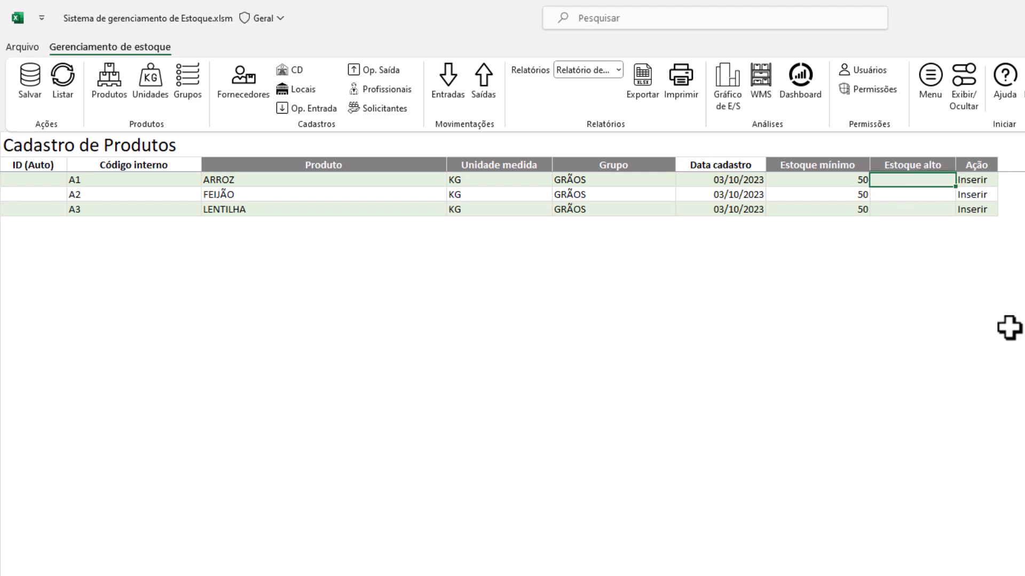
type("500")
key("Return")
type("500")
key("Return")
type("500")
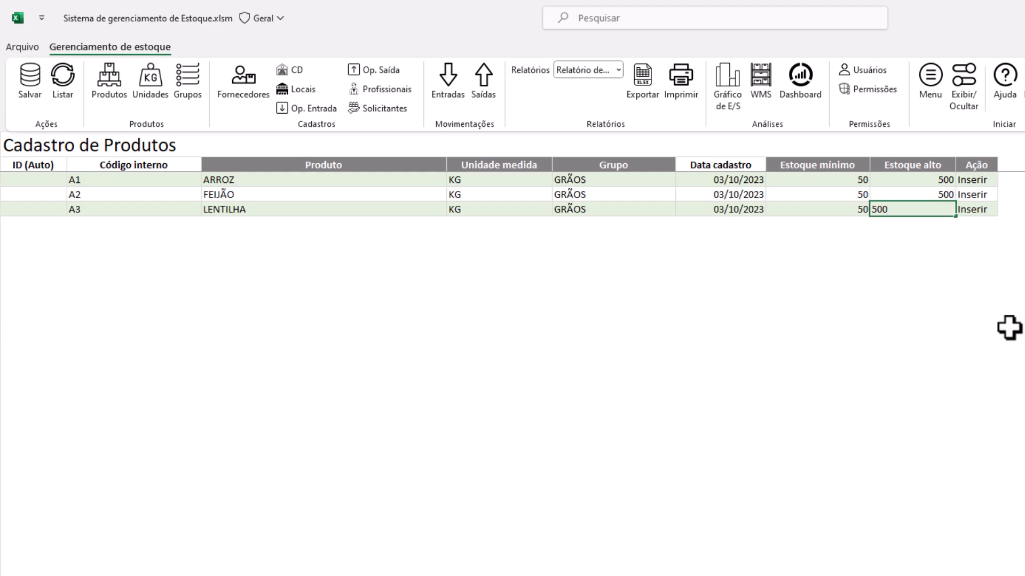
key("Return")
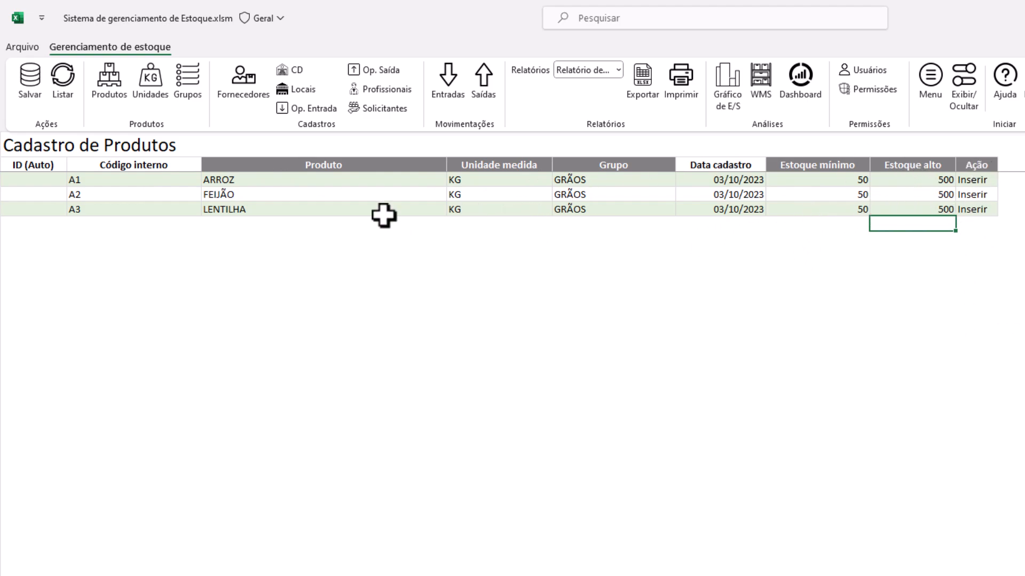
Save the three products as IDs 1–3 and paste their names as values below the table
left_click(30, 90)
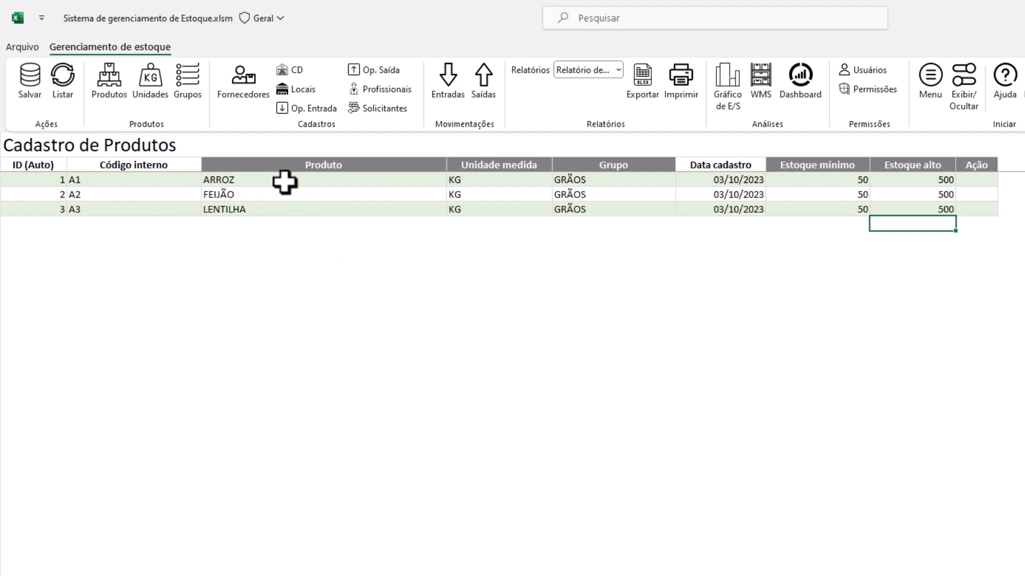
left_click_drag(176, 180, 913, 209)
key("ctrl+c")
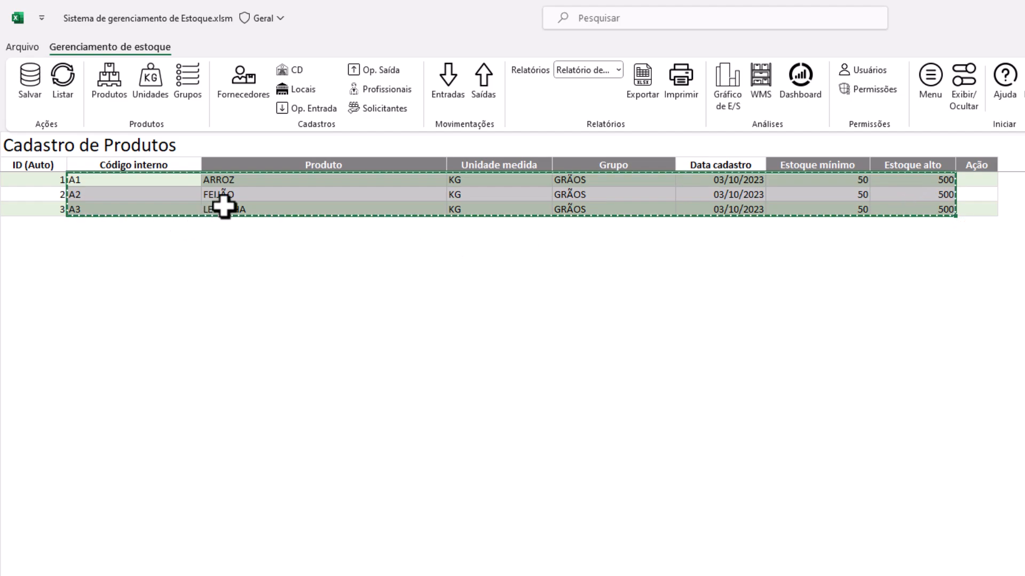
left_click_drag(274, 181, 277, 213)
key("ctrl+c")
right_click(251, 224)
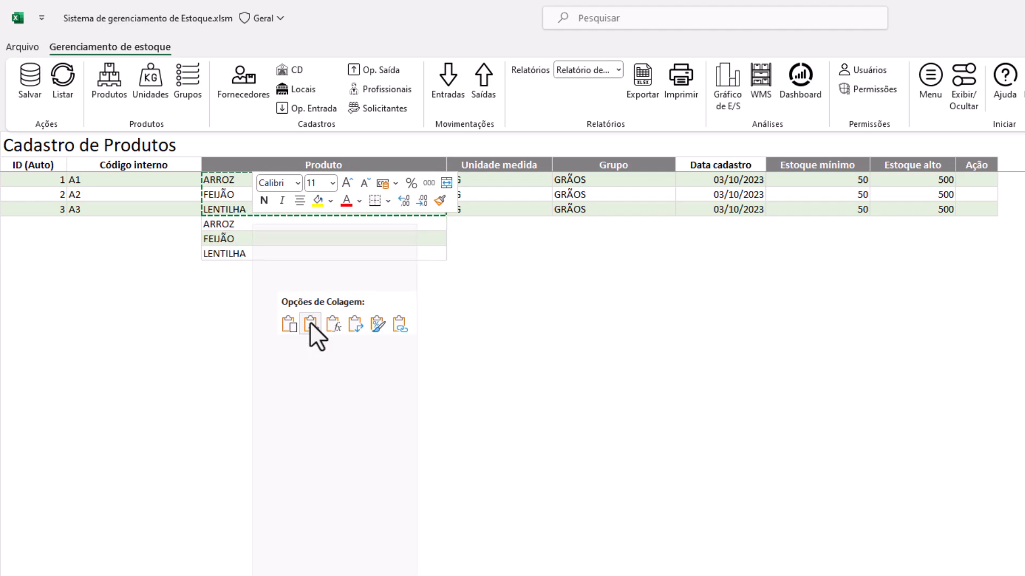
left_click(309, 321)
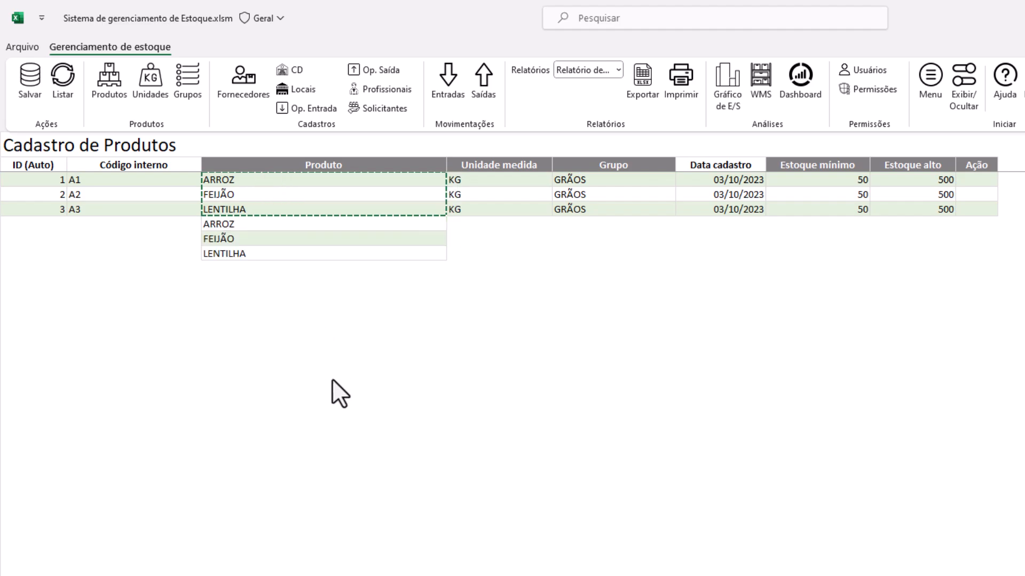
Mark the new ARROZ, FEIJÃO and LENTILHA draft rows with the Inserir action
left_click(266, 271)
right_click(272, 270)
key("Escape")
left_click(256, 224)
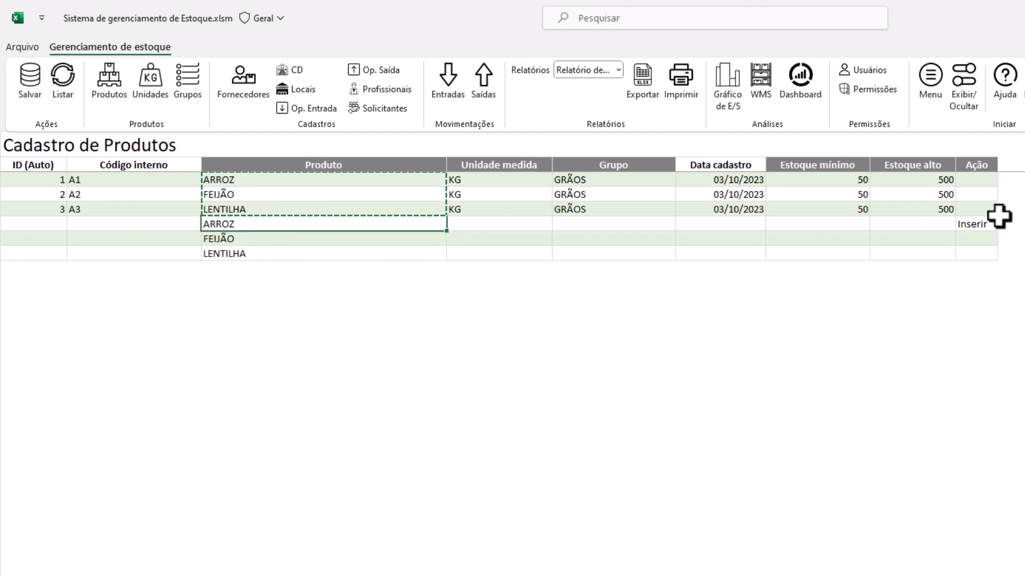
left_click(988, 227)
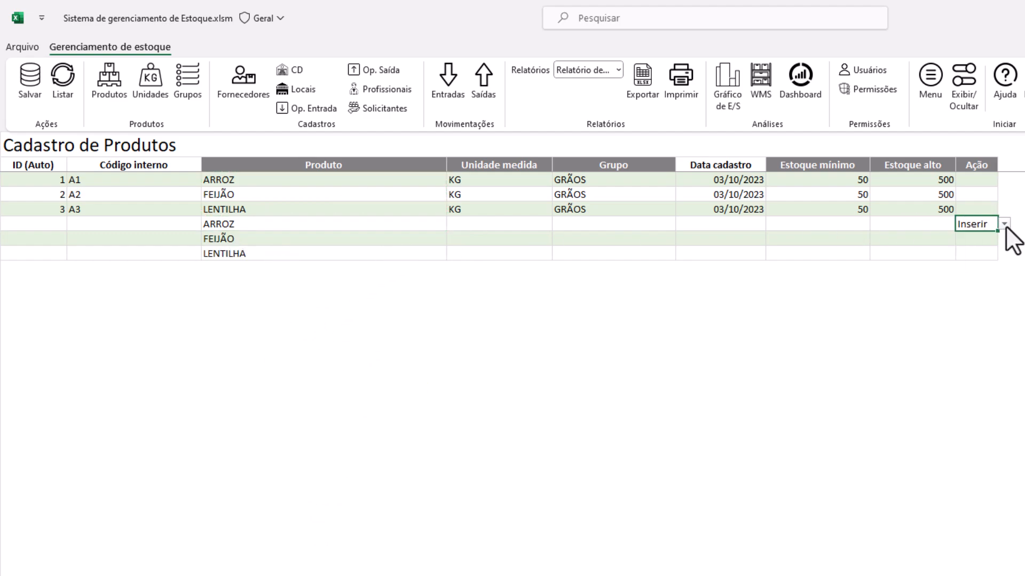
left_click(979, 238)
left_click(1004, 238)
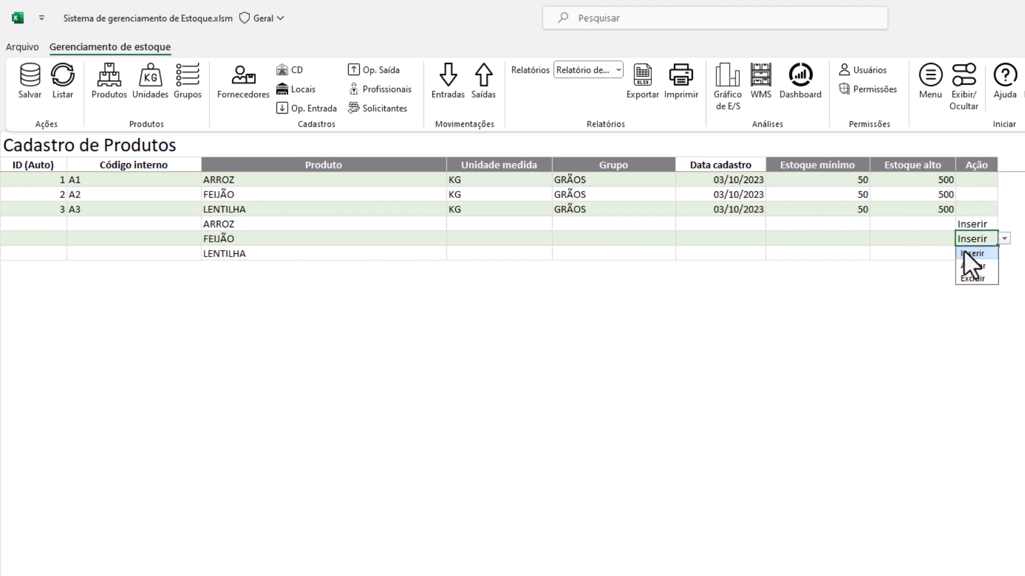
left_click(967, 254)
left_click(986, 254)
left_click(981, 241)
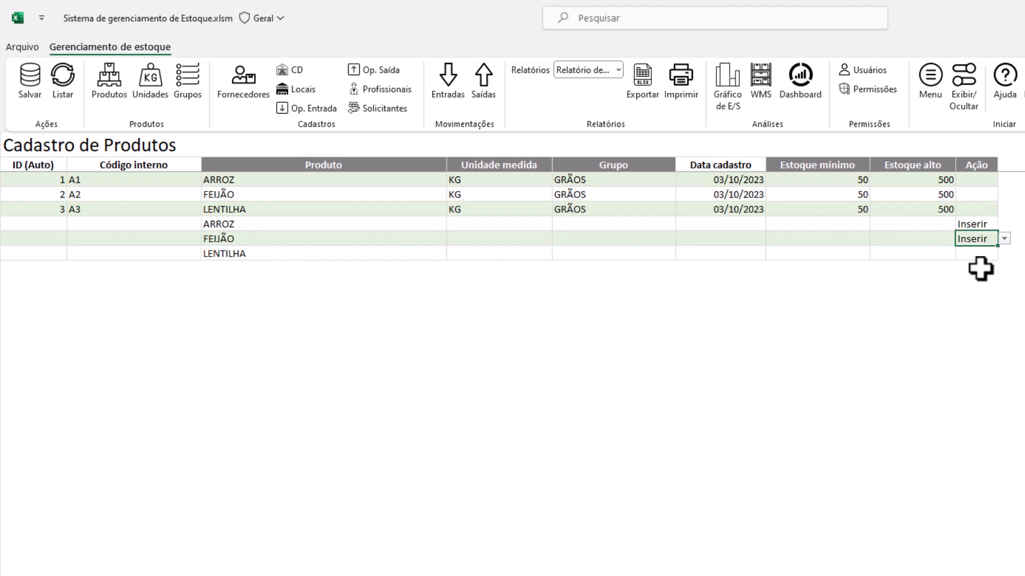
key("ctrl+c")
right_click(979, 254)
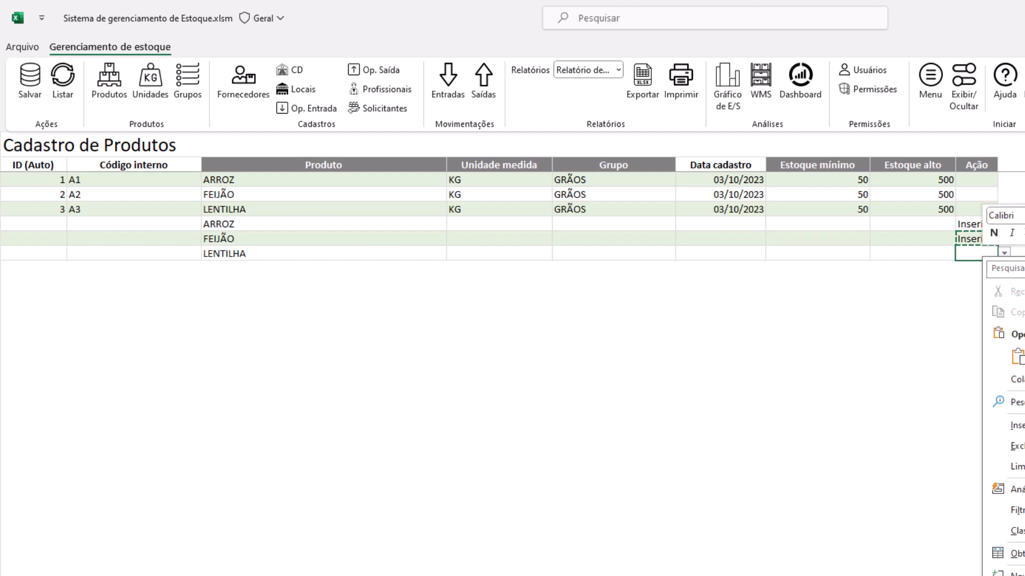
left_click(1016, 356)
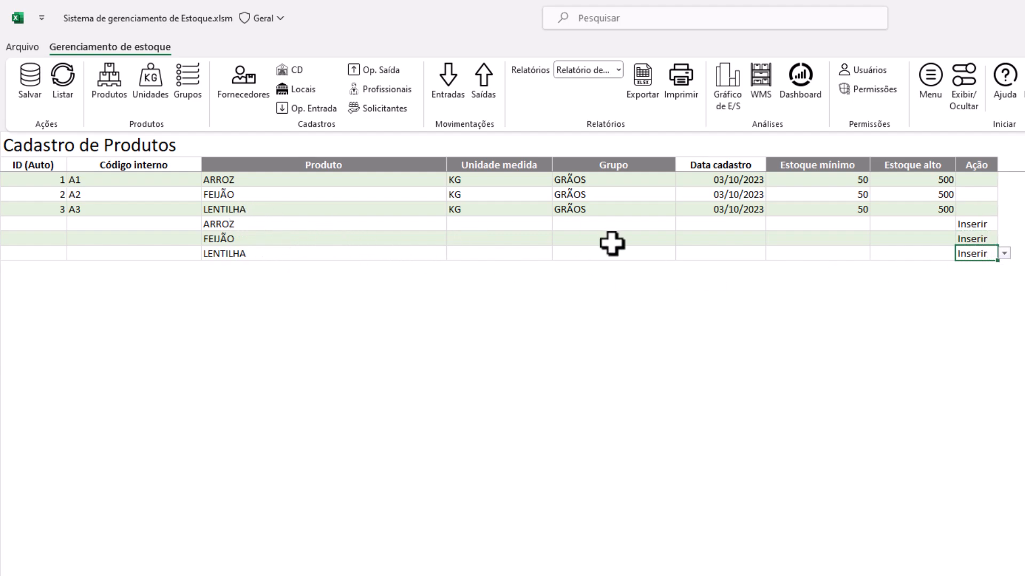
Discard the draft rows with Listar, then save product A4 as a copy of LENTILHA
left_click(63, 90)
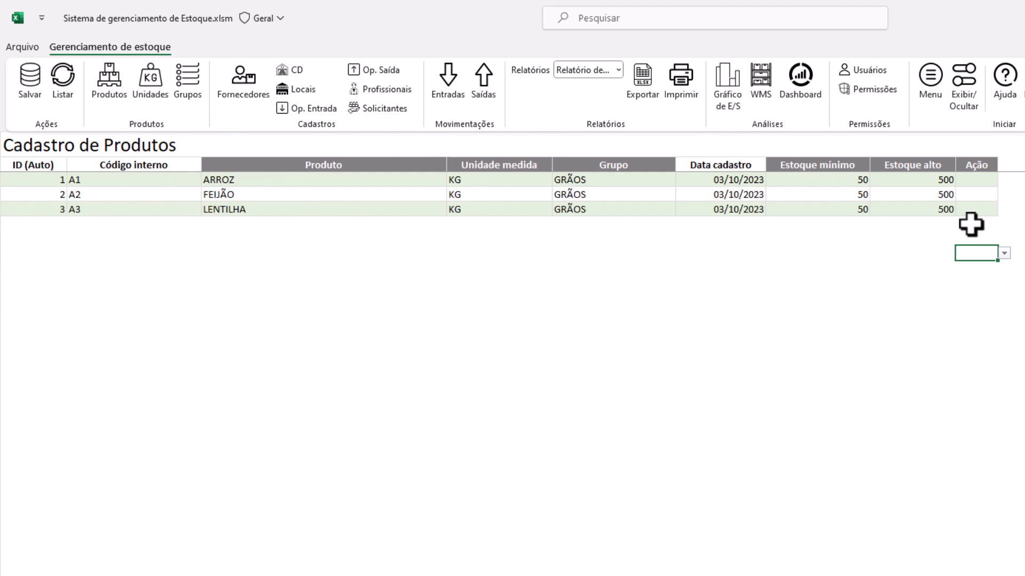
left_click(125, 225)
left_click(260, 229)
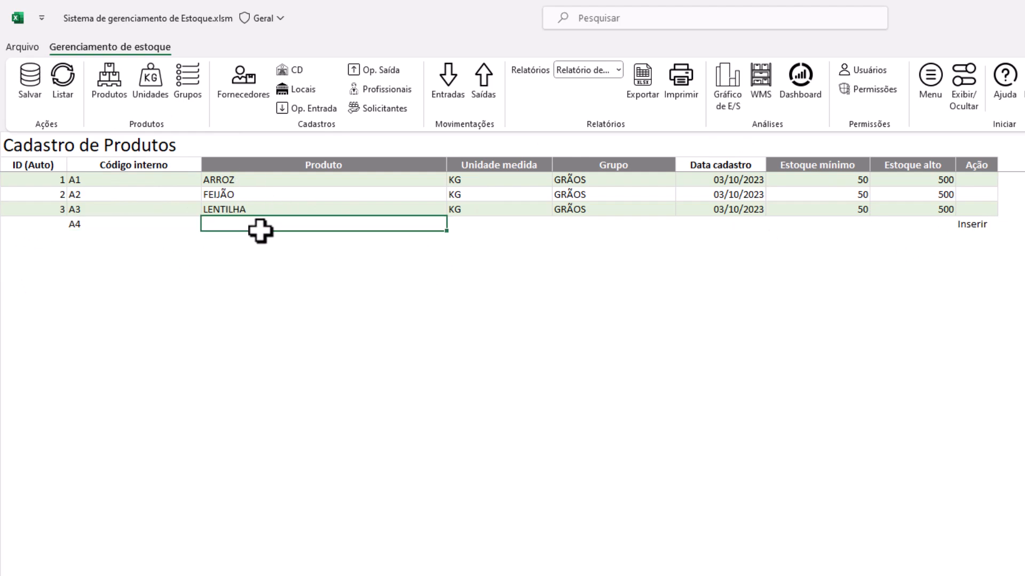
left_click(334, 208)
left_click(906, 209, "shift")
key("ctrl+c")
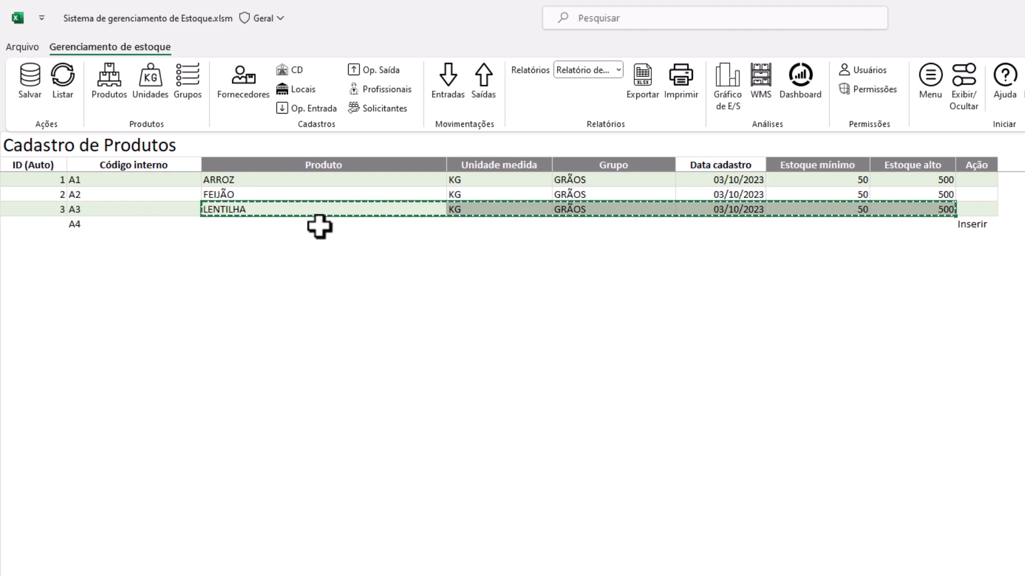
right_click(319, 226)
left_click(384, 327)
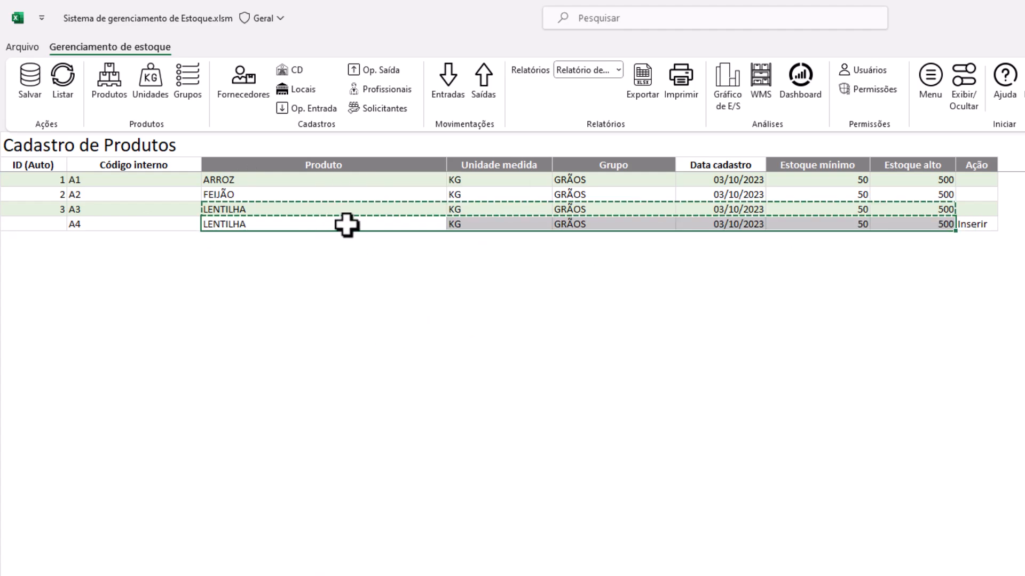
left_click(30, 94)
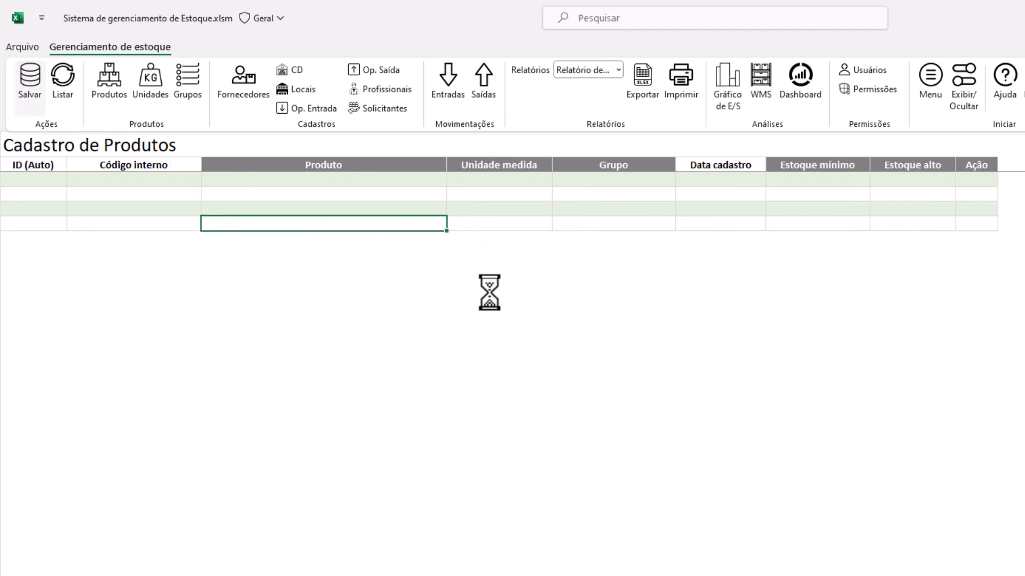
Delete product A4 by setting its action to Excluir and saving, then go to Fornecedores
left_click(976, 225)
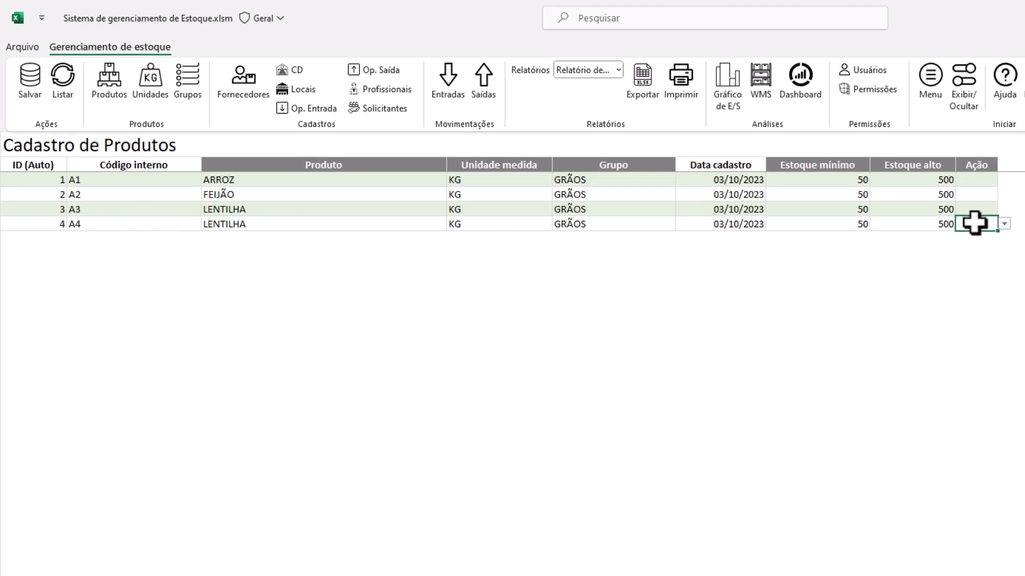
left_click(1003, 225)
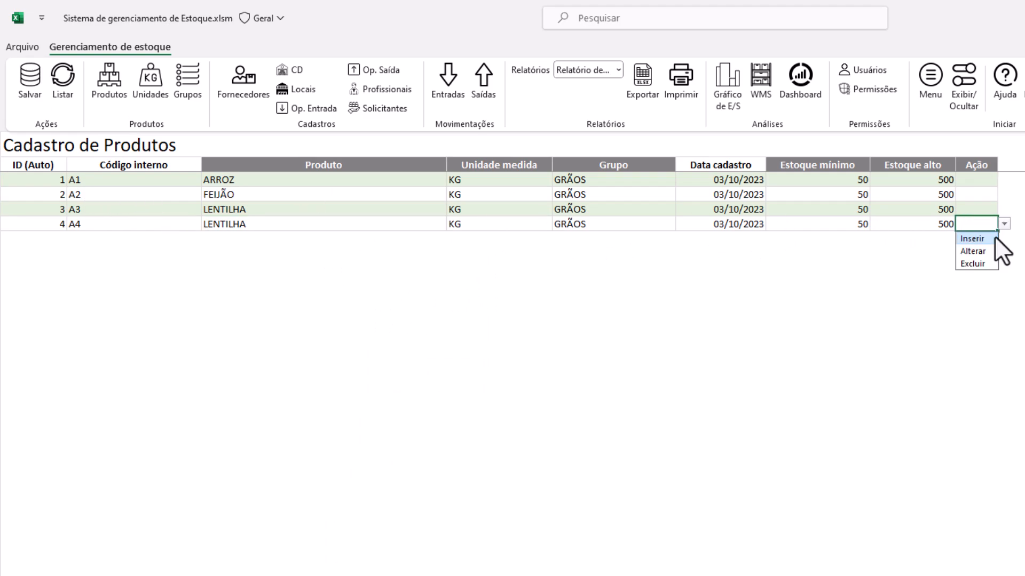
left_click(971, 263)
left_click(28, 81)
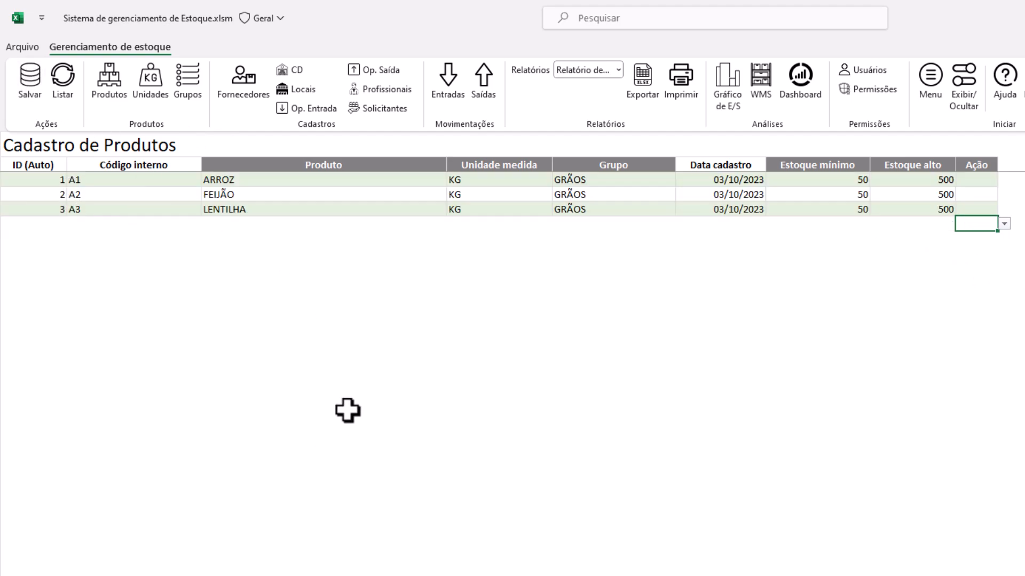
left_click(239, 79)
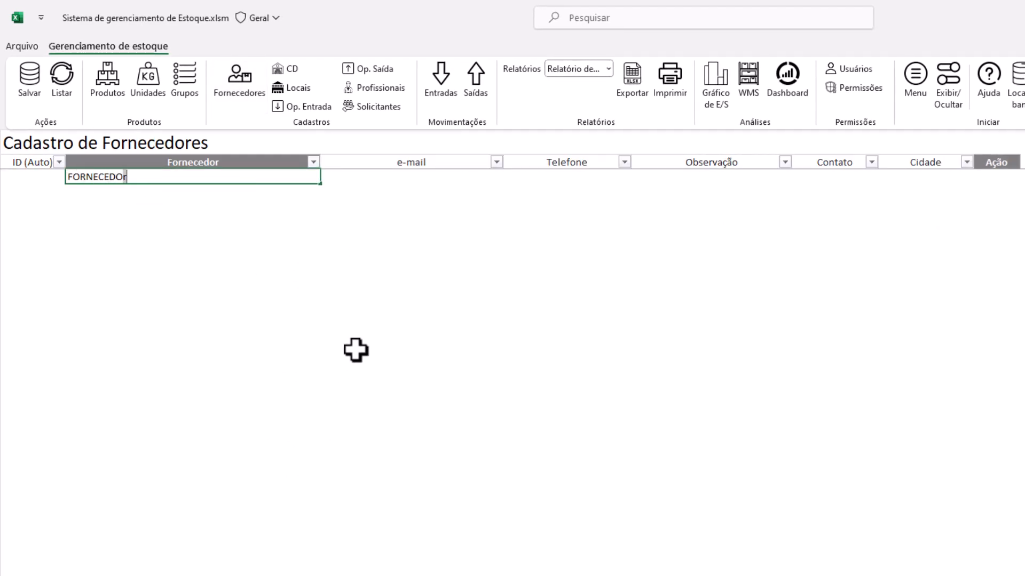
Commit supplier FORNECEDOR 1 and save it as ID 1, then switch to the CD registry
key("Tab")
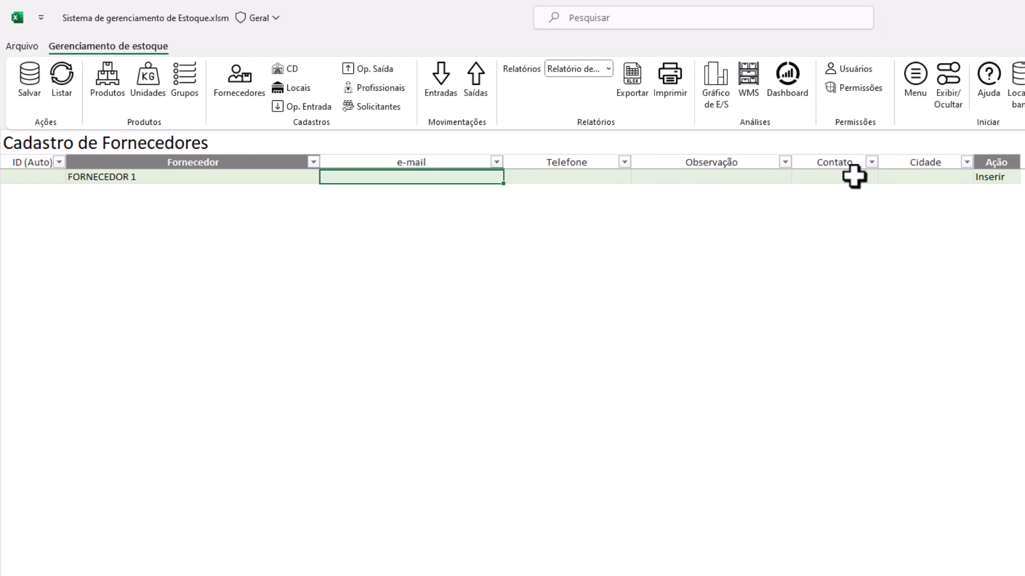
left_click(912, 176)
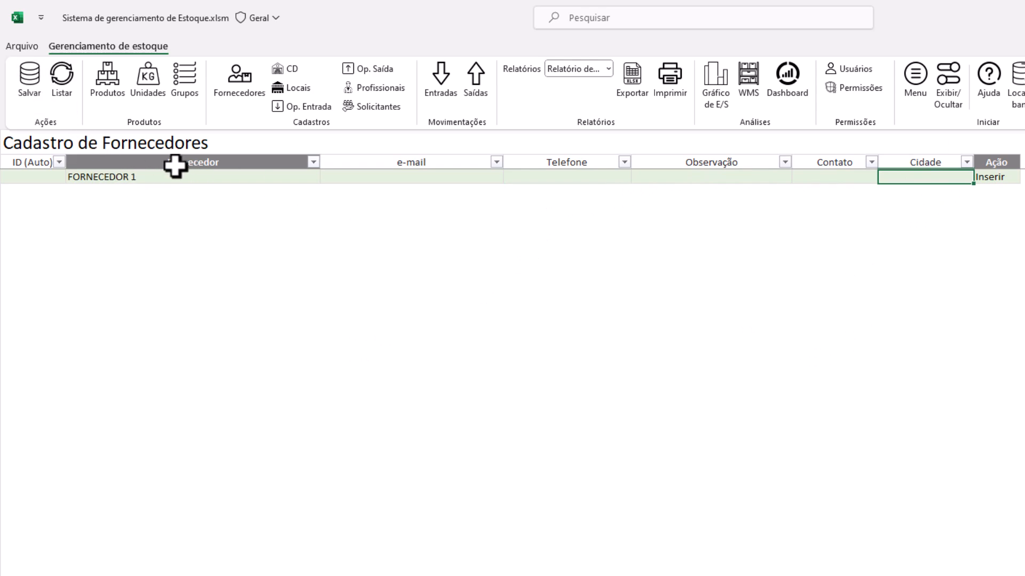
left_click(30, 80)
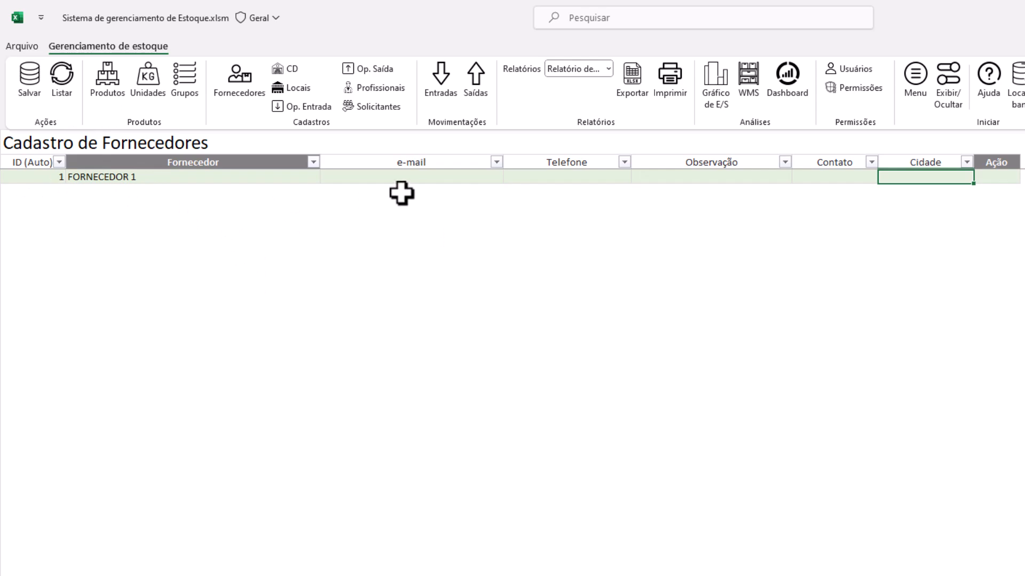
left_click_drag(371, 176, 952, 179)
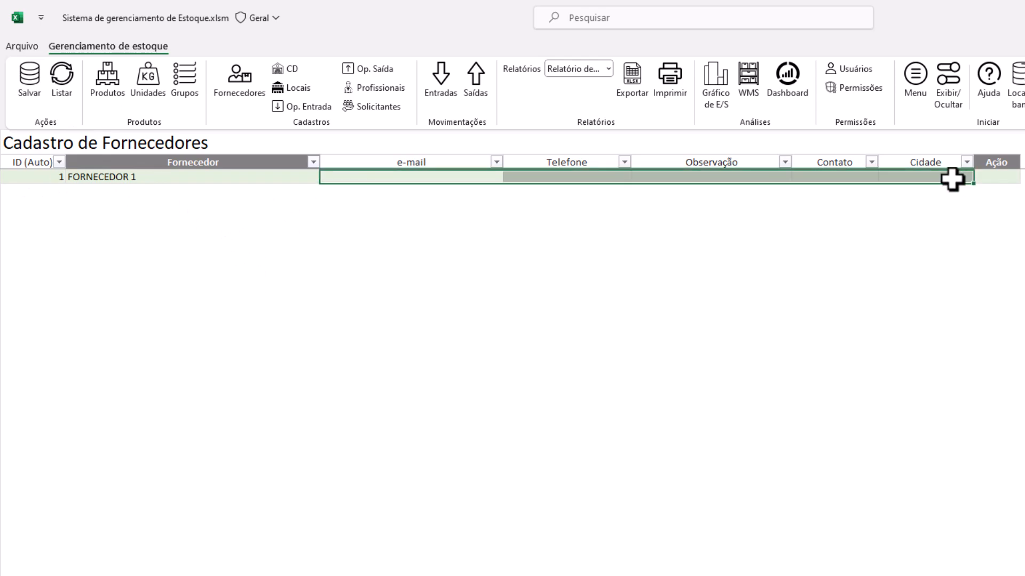
left_click(472, 180)
left_click(285, 177)
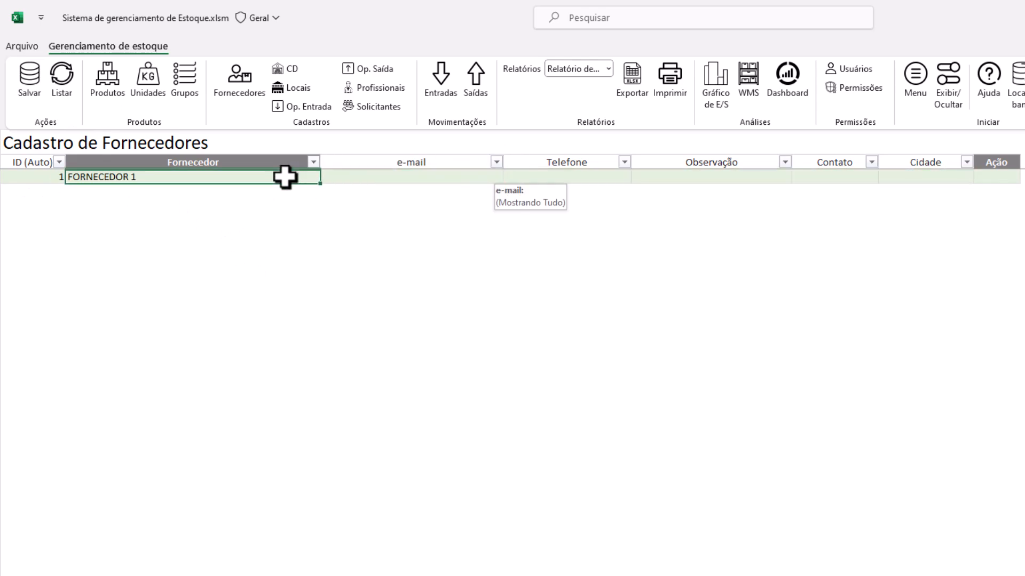
left_click(289, 71)
Enter CENTRO 1 in the Nome column and save it as centre ID 1
left_click(119, 177)
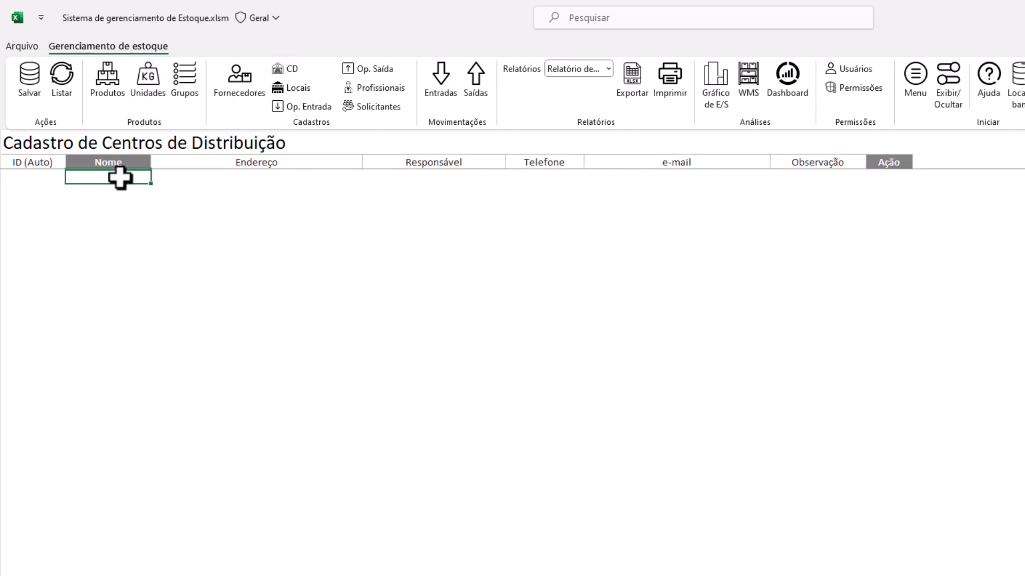
type("CENTRO 1")
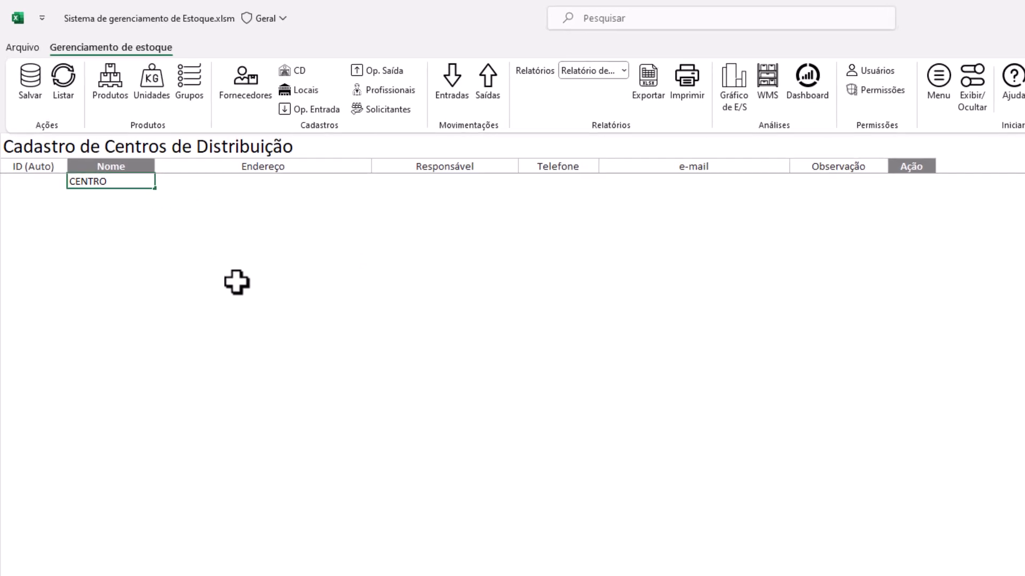
key("Return")
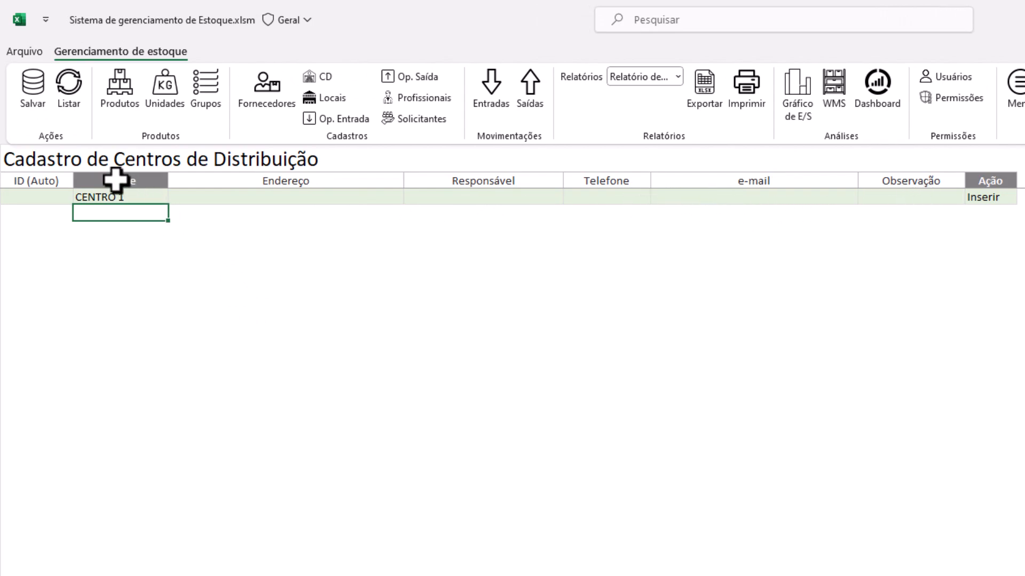
left_click(35, 87)
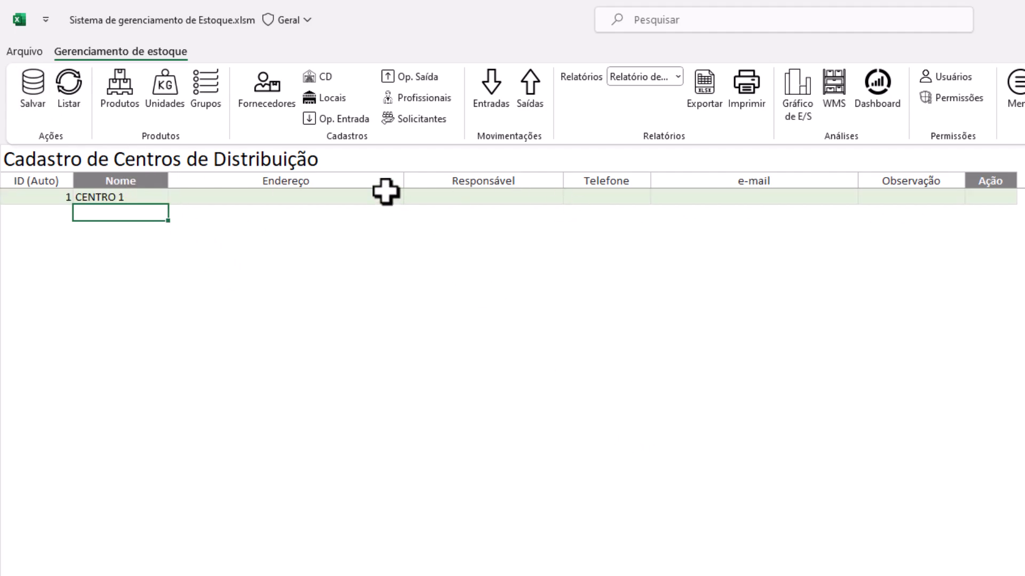
In Locais, add LOCAL A and LOCAL B and save them, then open Op. Entrada
left_click(324, 101)
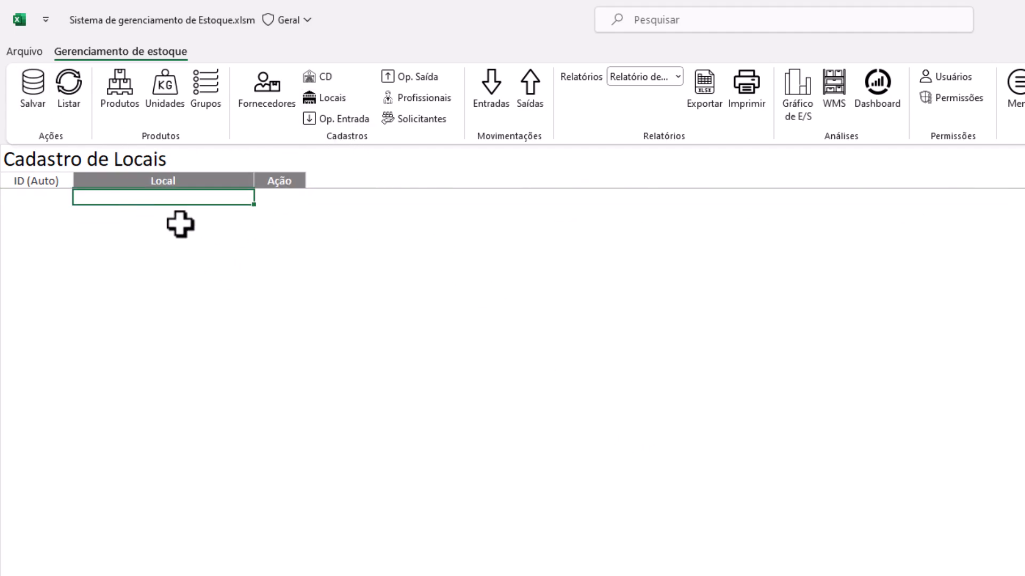
type("L")
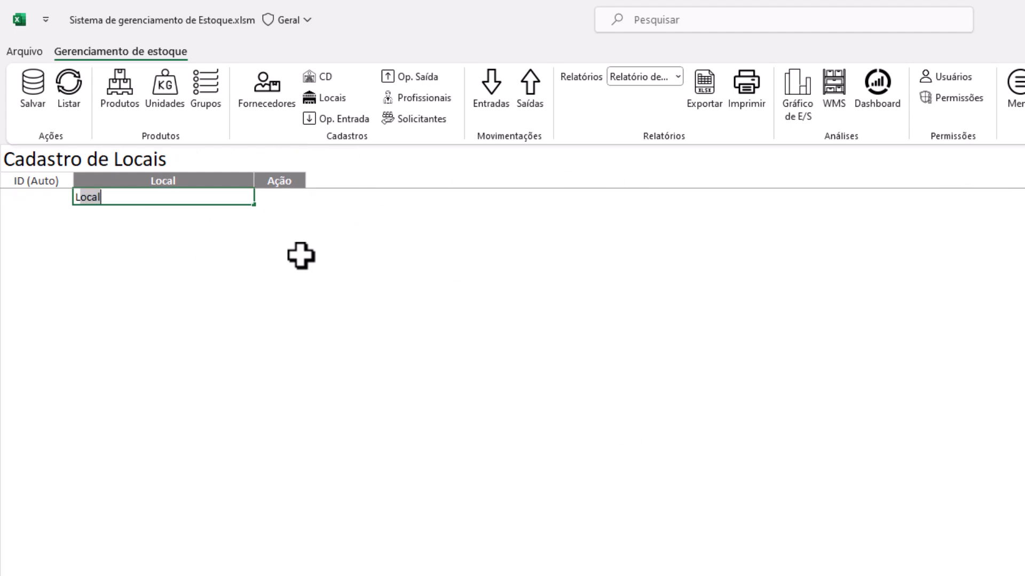
type("OCAL A")
key("Return")
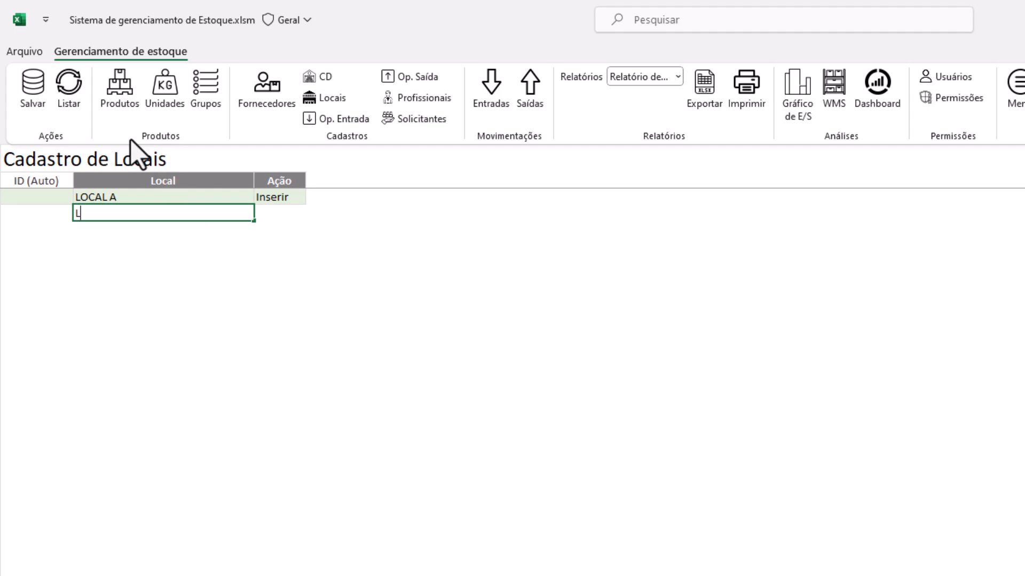
type("LOCAL B")
key("Return")
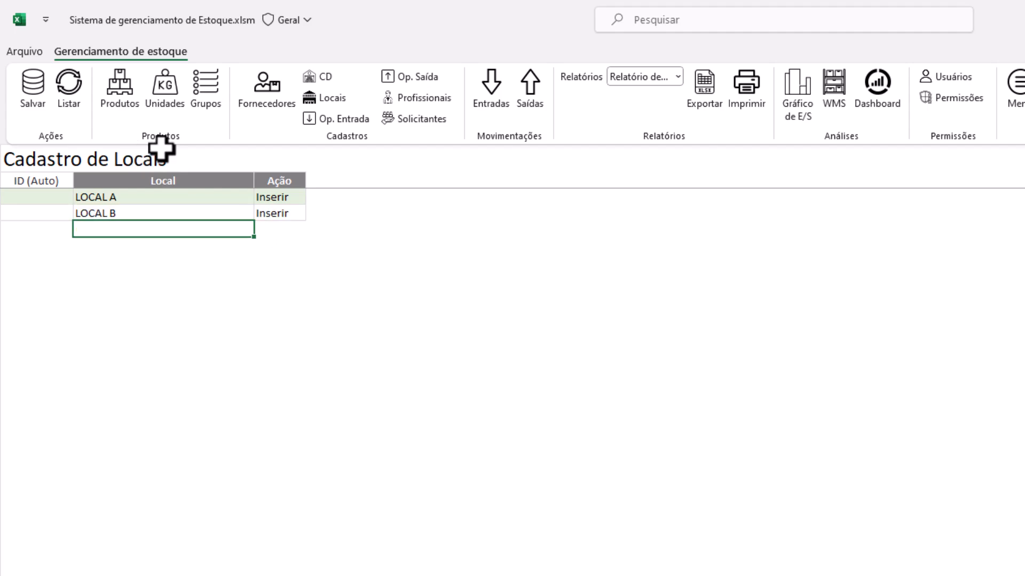
left_click(40, 97)
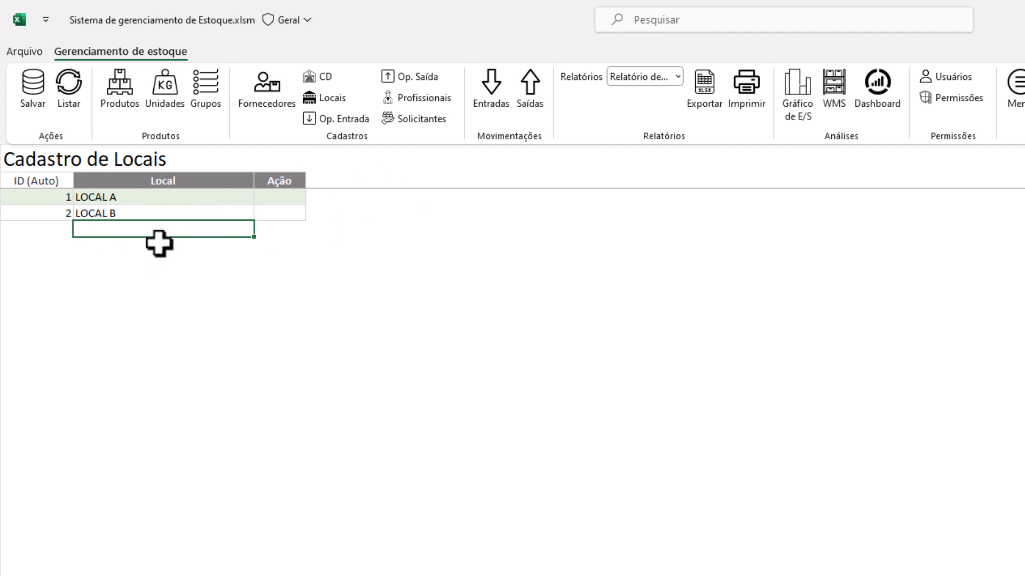
left_click(331, 124)
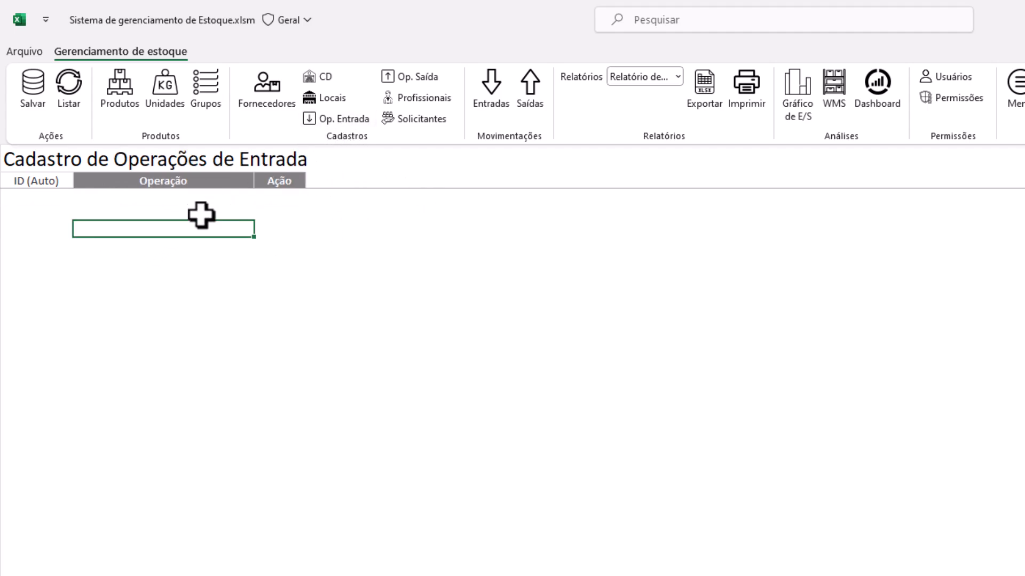
Enter COMPRA and BONIFICAÇÃO in the Operação column and save them as IDs 1–2
left_click(135, 198)
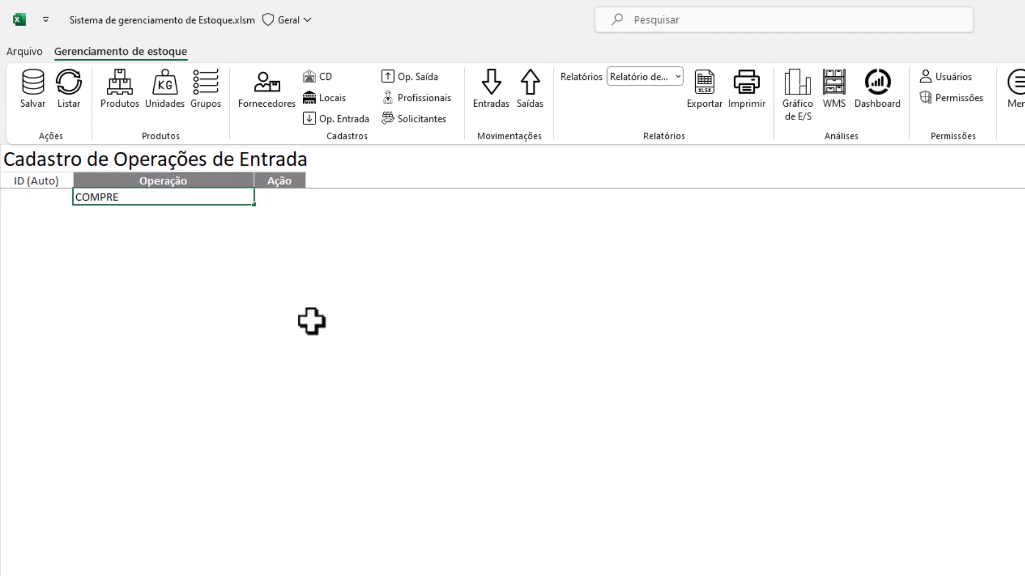
type("COMPRA")
key("Return")
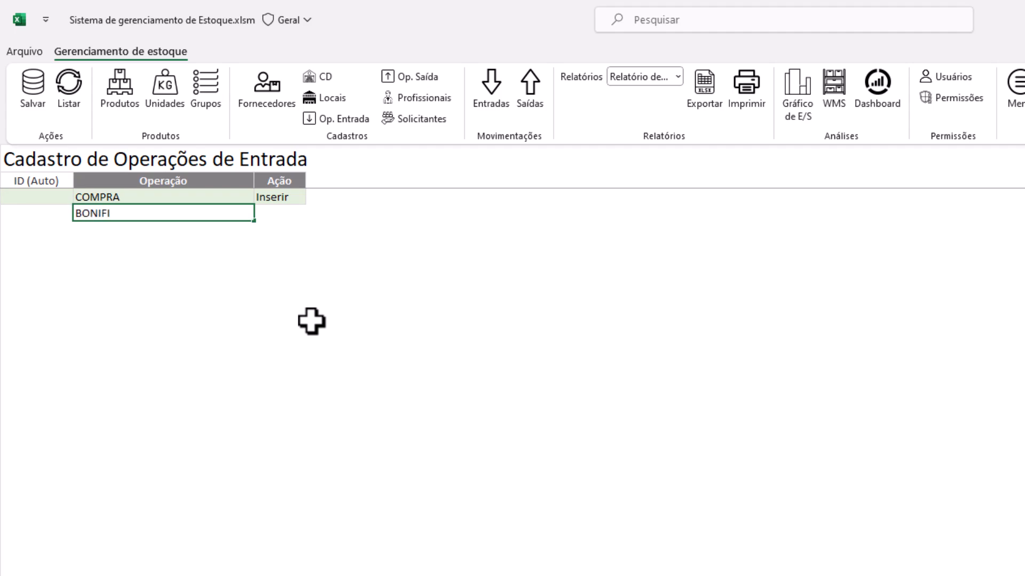
type("BONIFICAÇÃO")
key("Return")
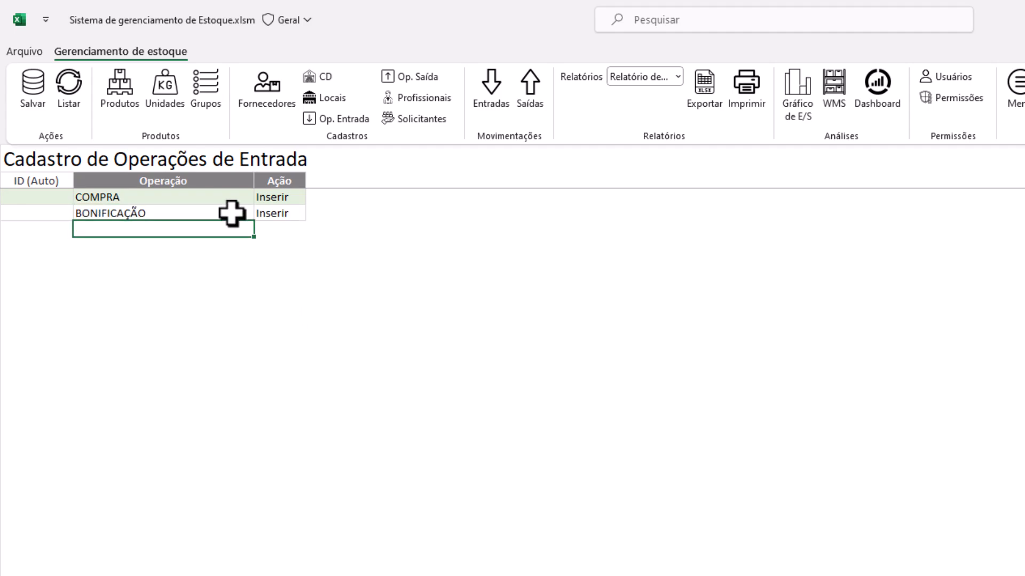
left_click(38, 107)
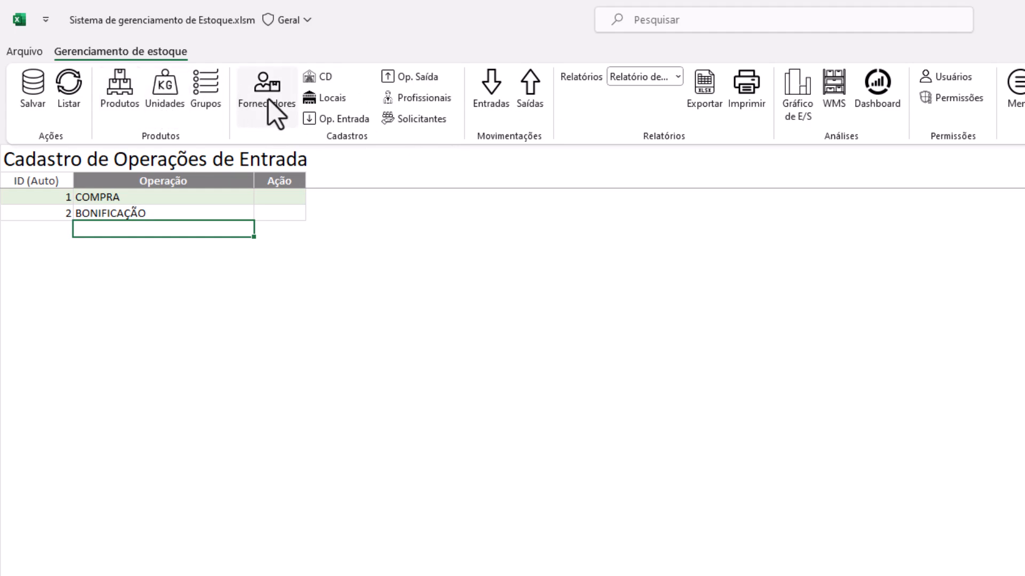
In Op. Saída, add TRANSFERÊNCIA, VENDA, FURTO, AVARIA and USO and save them as IDs 1–5
left_click(408, 80)
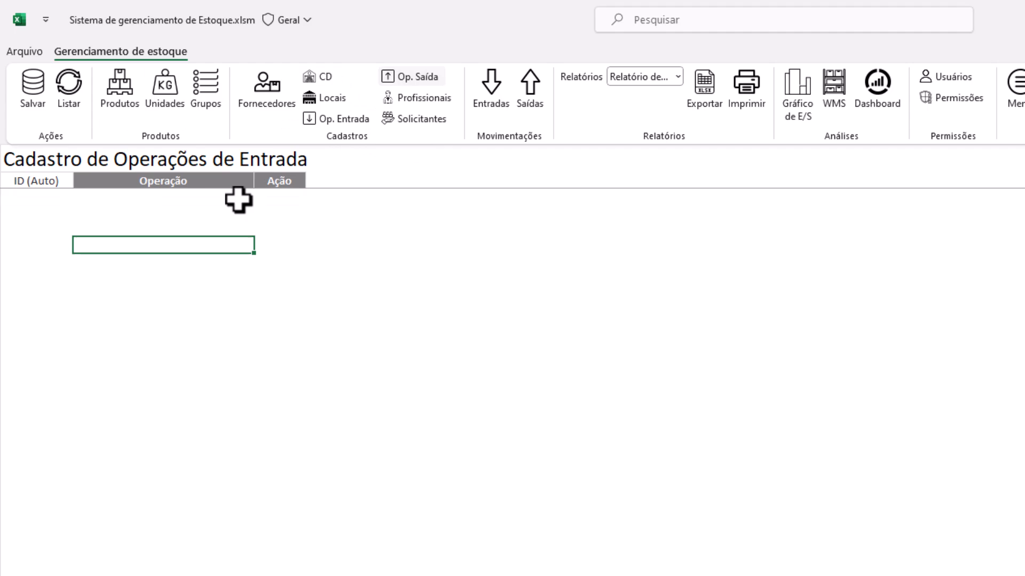
left_click(113, 198)
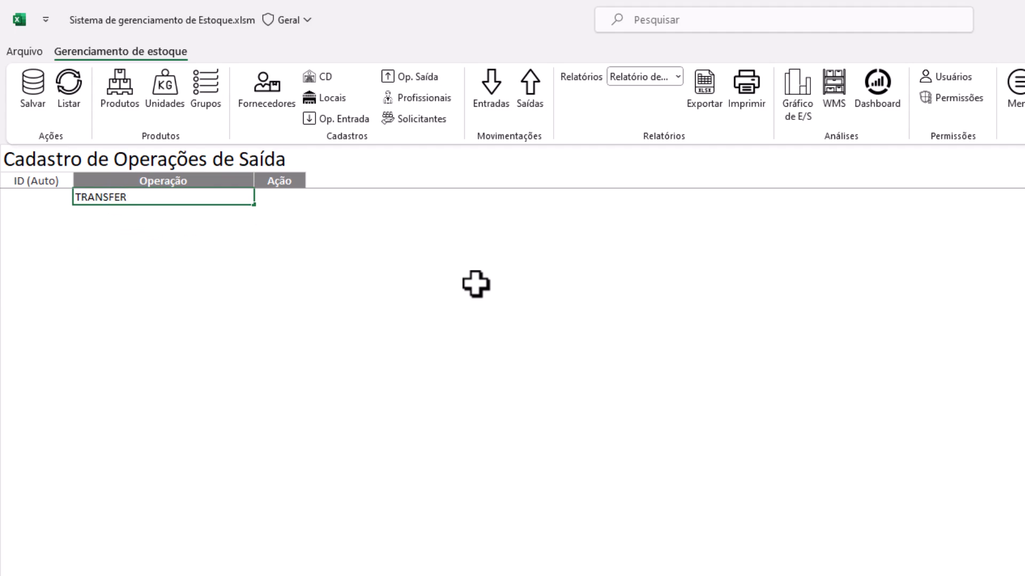
key("Return")
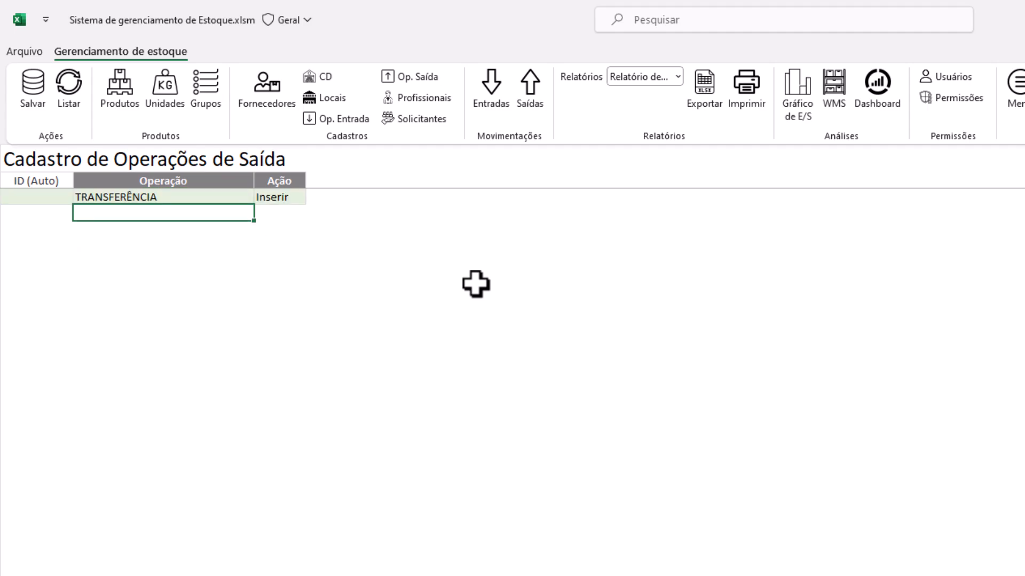
type("VENDA")
key("Return")
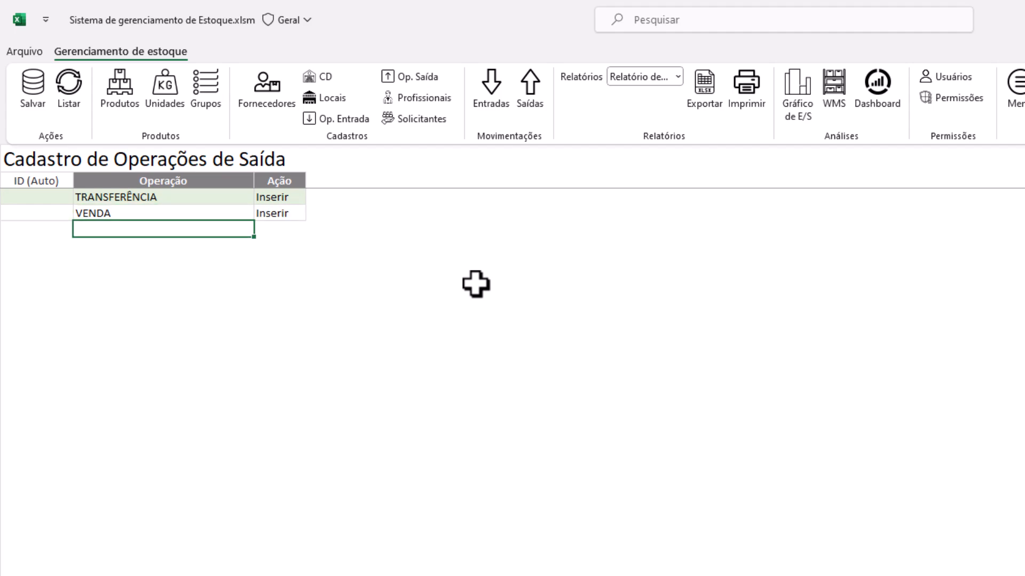
key("Return")
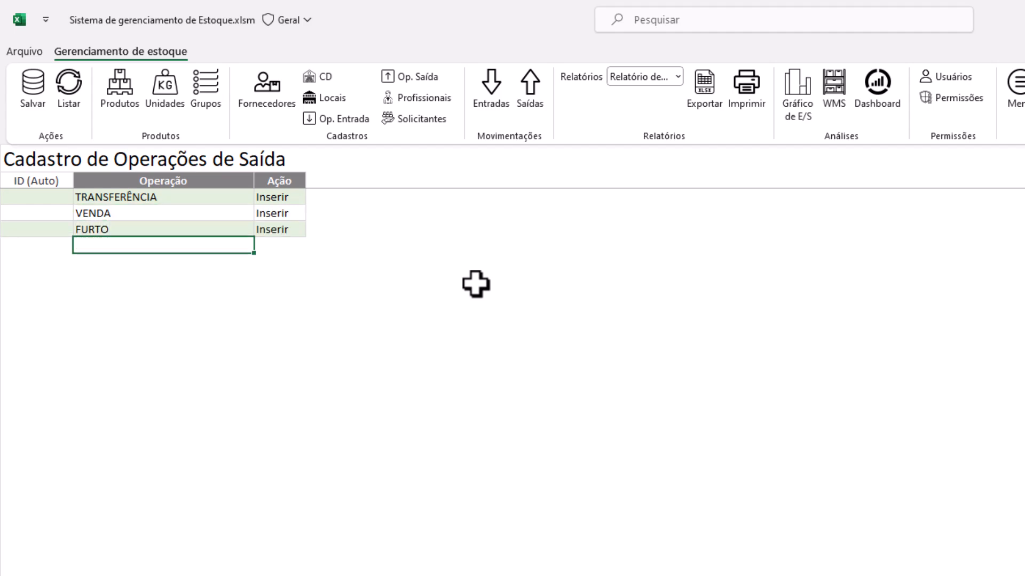
key("Return")
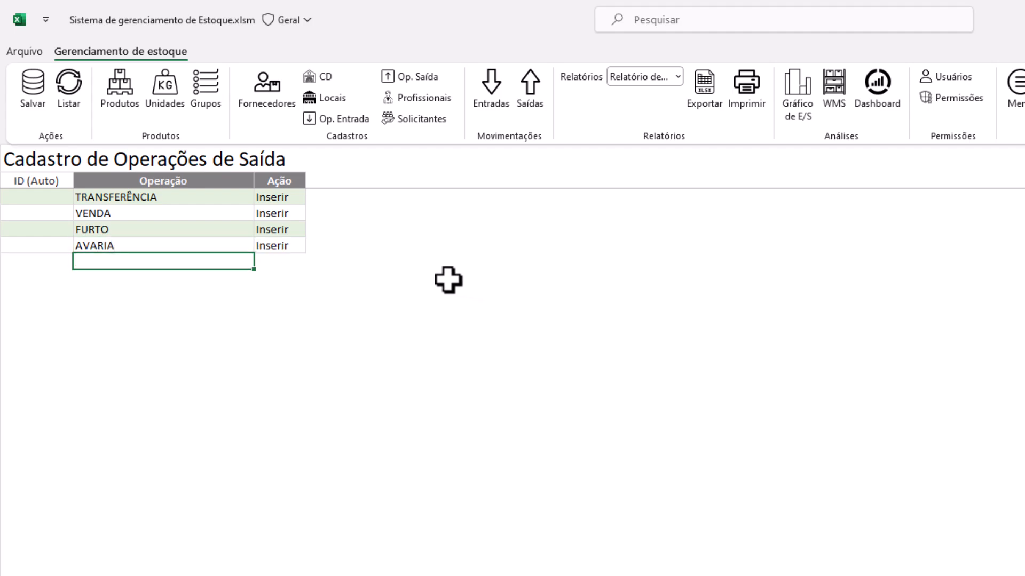
key("Return")
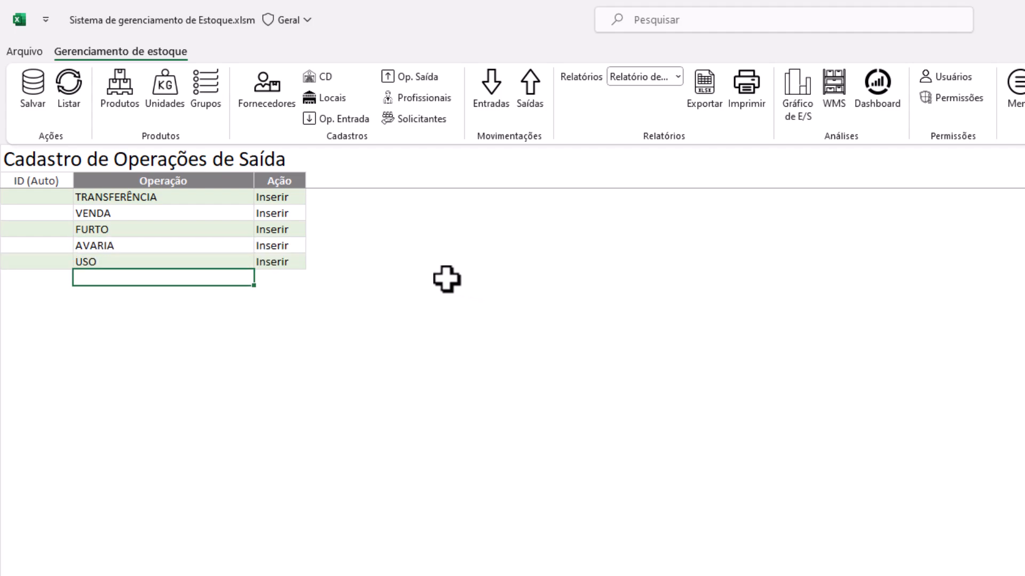
left_click(32, 102)
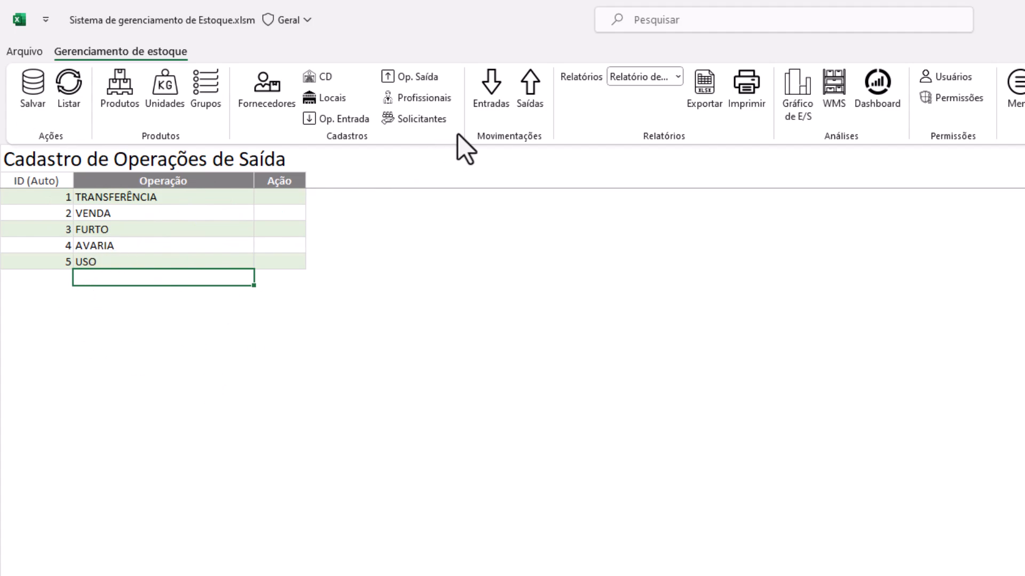
left_click(411, 102)
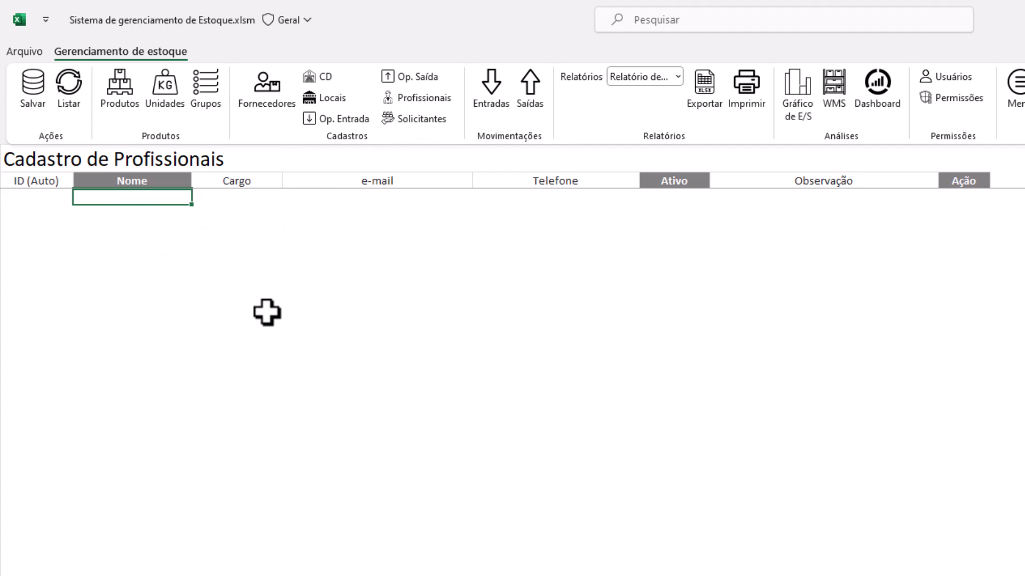
Enter the first professional's name, set Ativo to VERDADEIRO, and save the record
type("JOÃO")
key("Return")
key("Up")
key("Right")
key("Right")
key("Right")
key("Right")
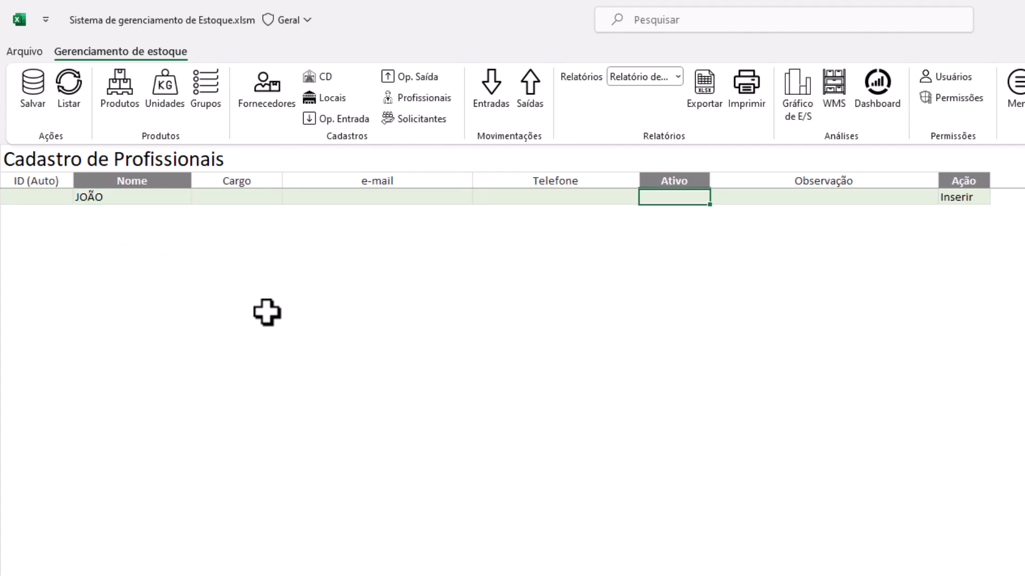
key("alt+Down")
key("Down")
key("Return")
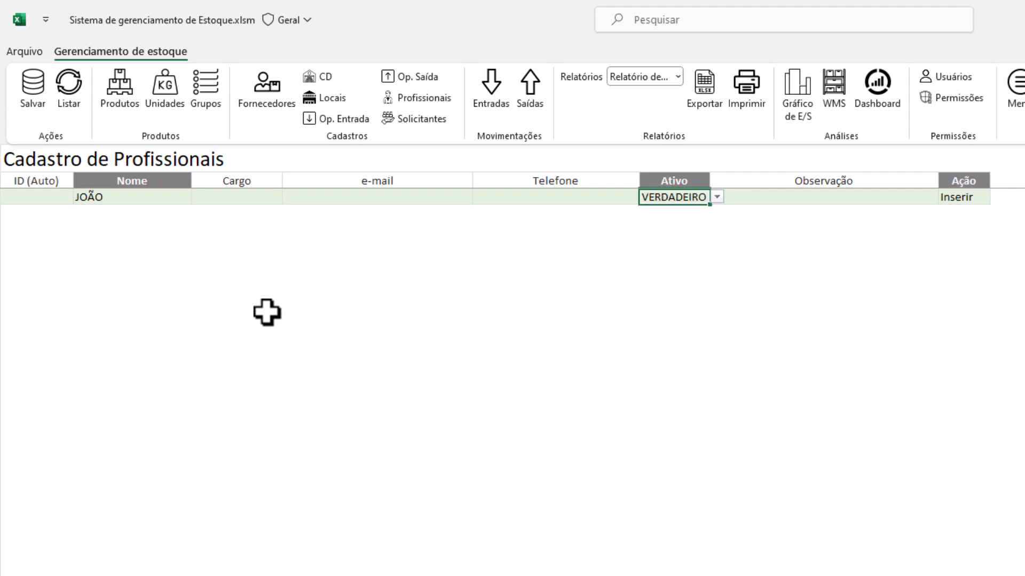
left_click(31, 90)
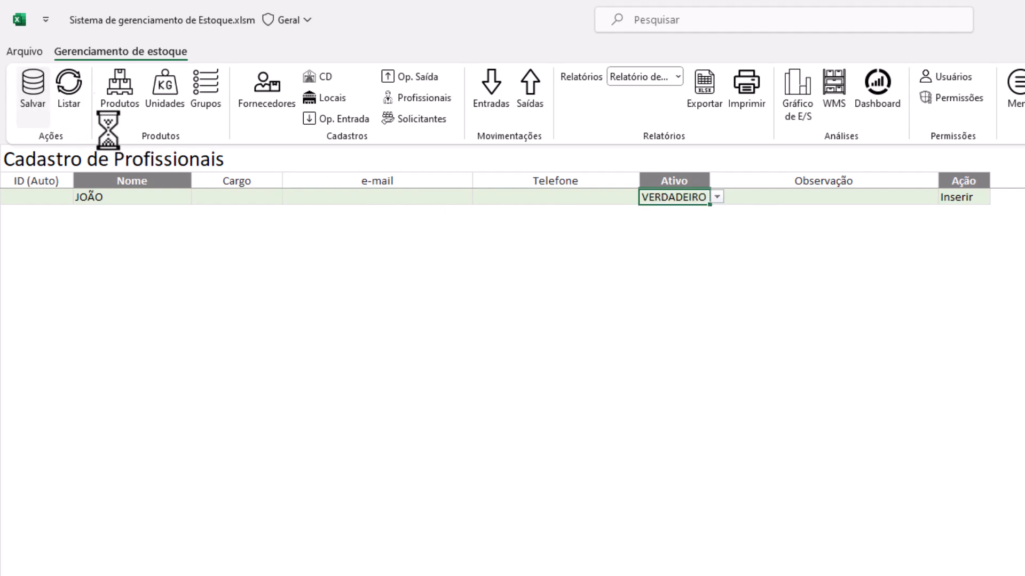
Add the second and third professionals' names, mark both Ativo VERDADEIRO, and save them
left_click(184, 211)
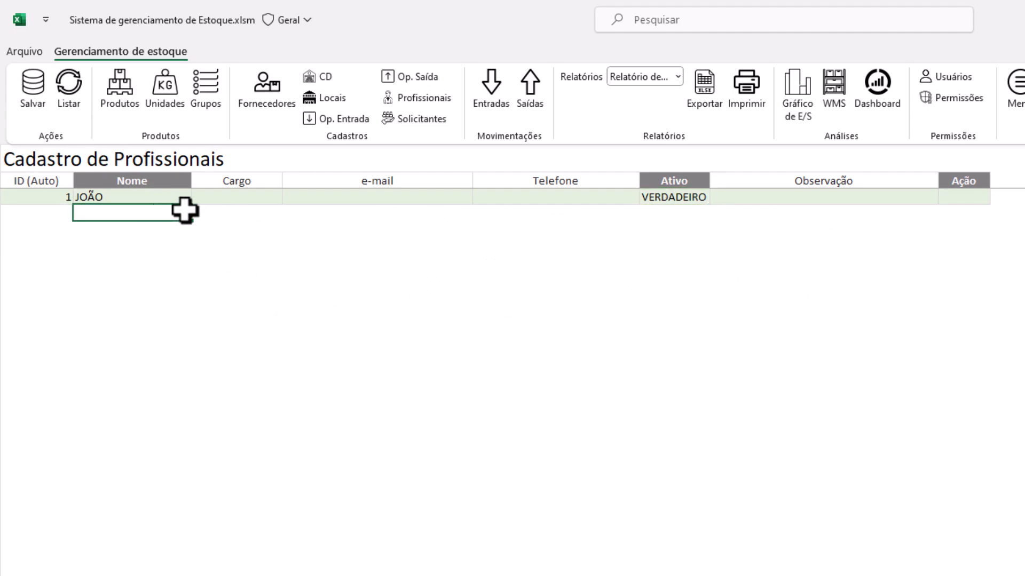
type("LUIS")
key("Return")
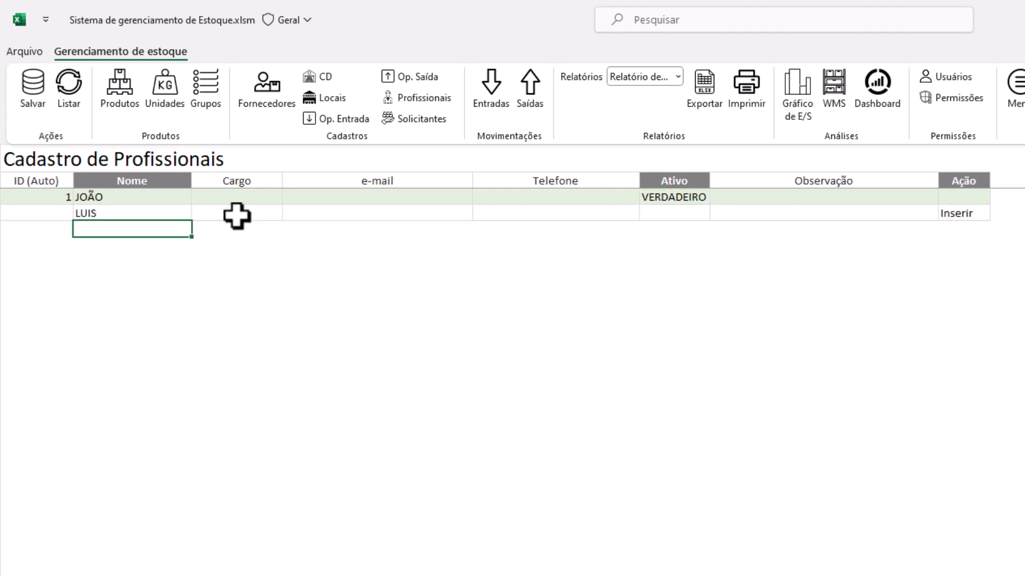
type("ANA")
key("Return")
left_click(705, 211)
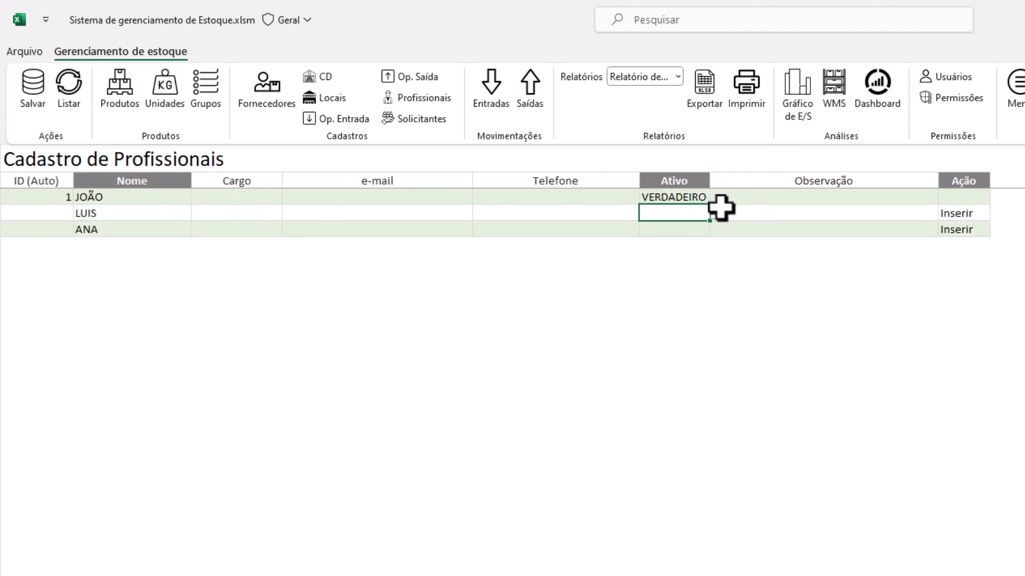
left_click(717, 213)
left_click(700, 224)
left_click(689, 232)
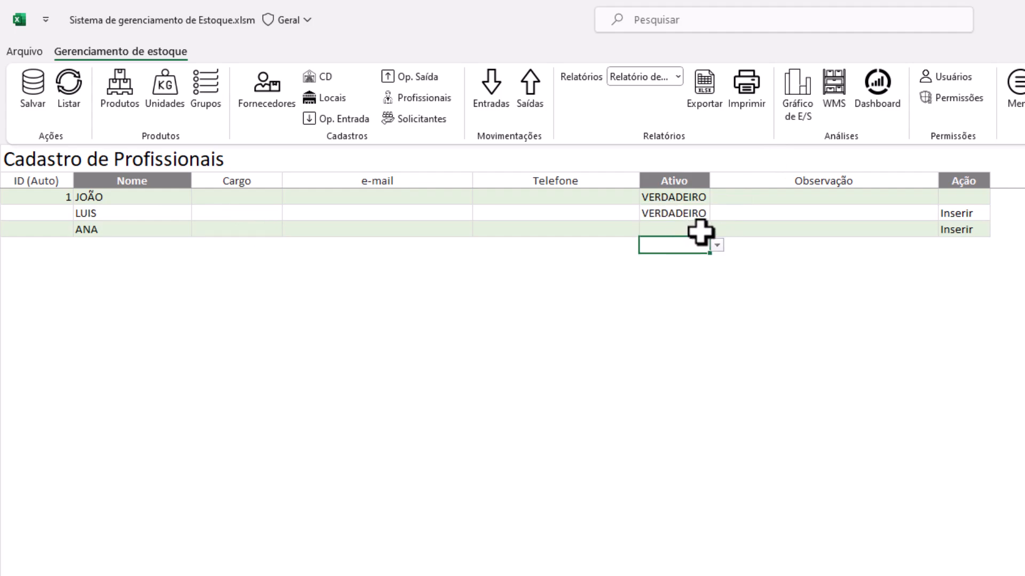
left_click(715, 229)
left_click(669, 244)
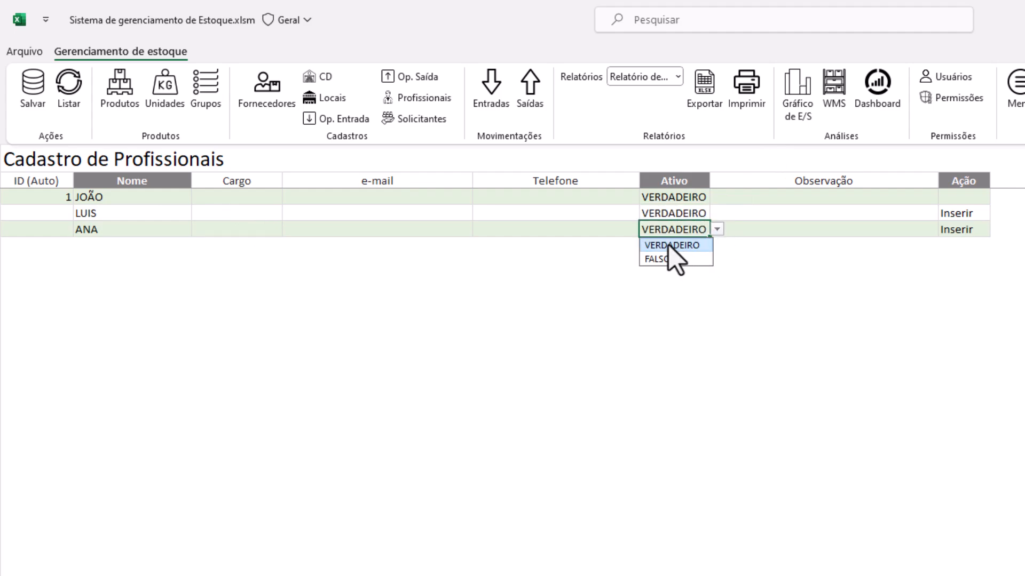
left_click(33, 87)
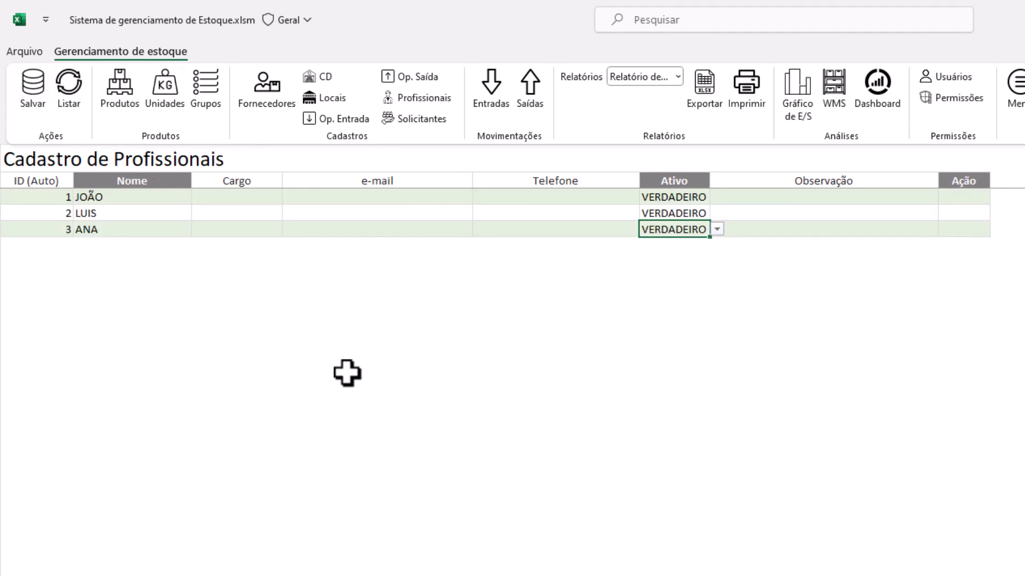
Clear the professional input fields, reload the list via Listar, and open Cadastro de Solicitantes
left_click(137, 208)
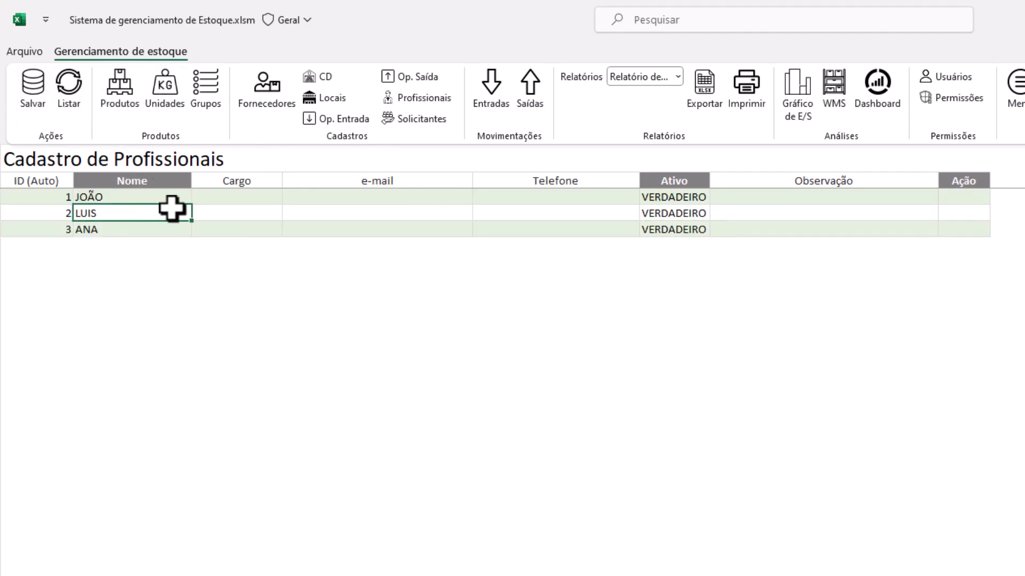
left_click(149, 201)
left_click_drag(238, 208, 822, 263)
key("Delete")
left_click(349, 229)
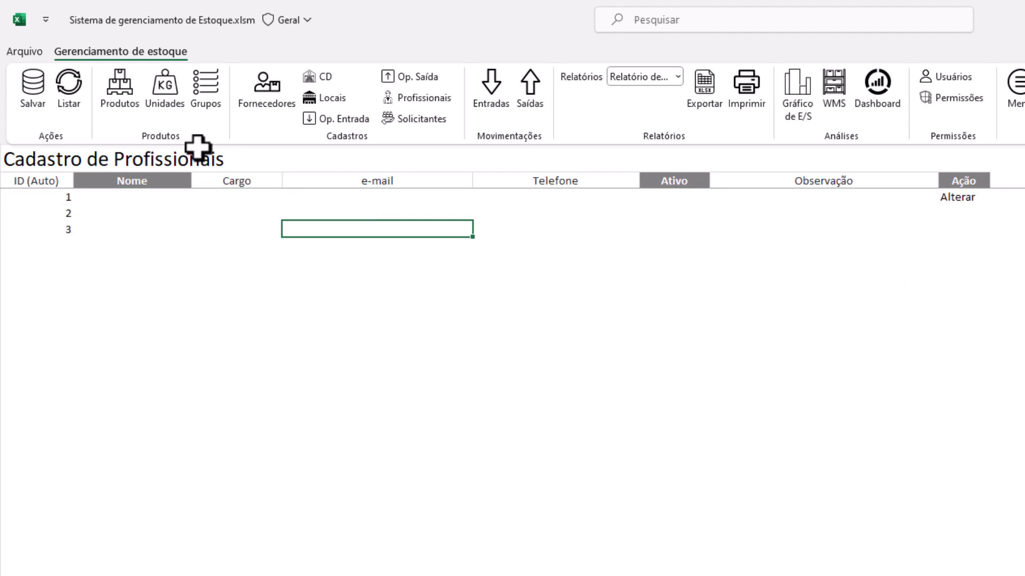
left_click(79, 97)
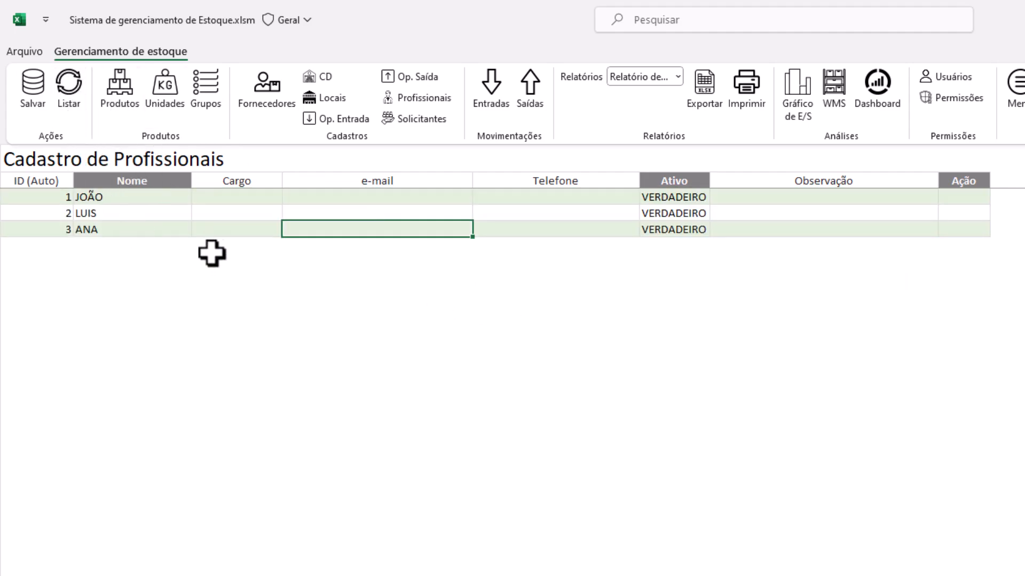
left_click(409, 117)
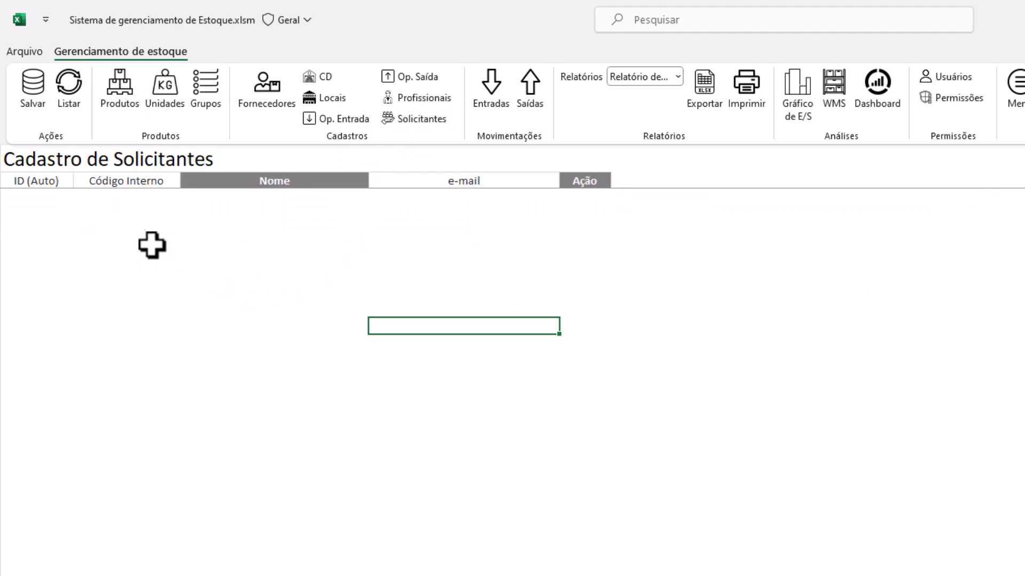
Enter Código Interno SOL1 and the requester's name, then save the record
left_click(165, 197)
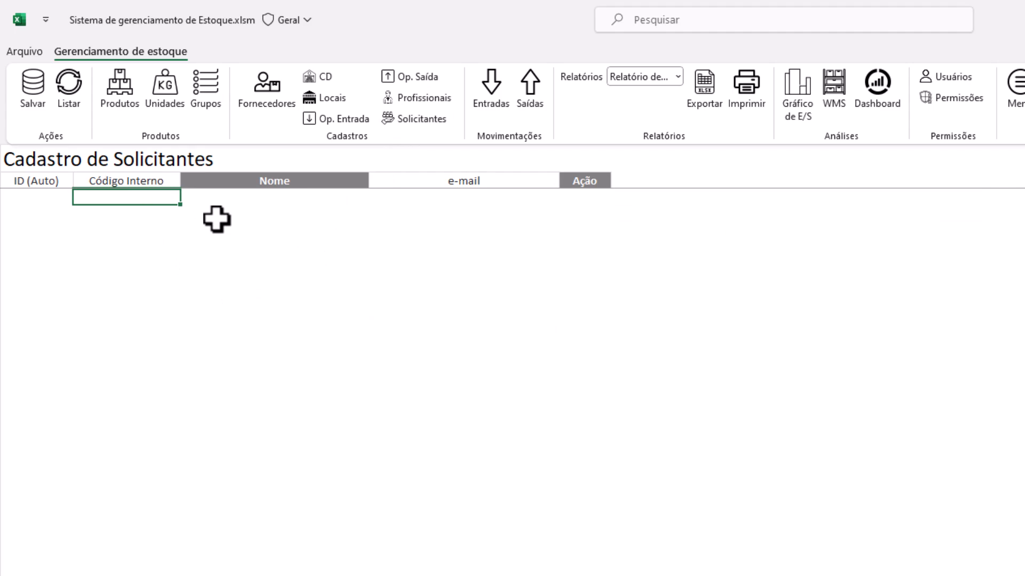
type("SOL1")
key("Tab")
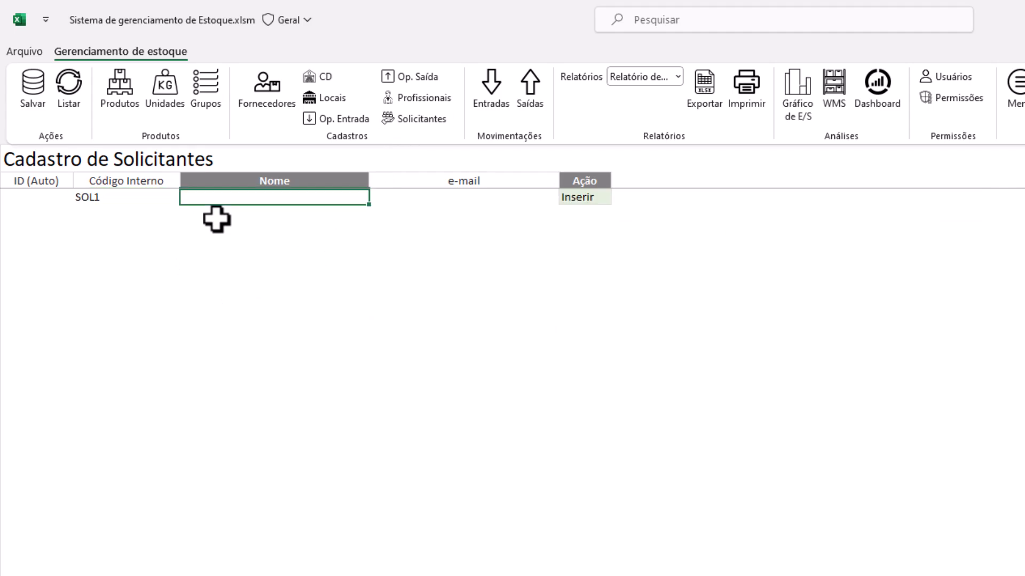
type("JOAQUIM")
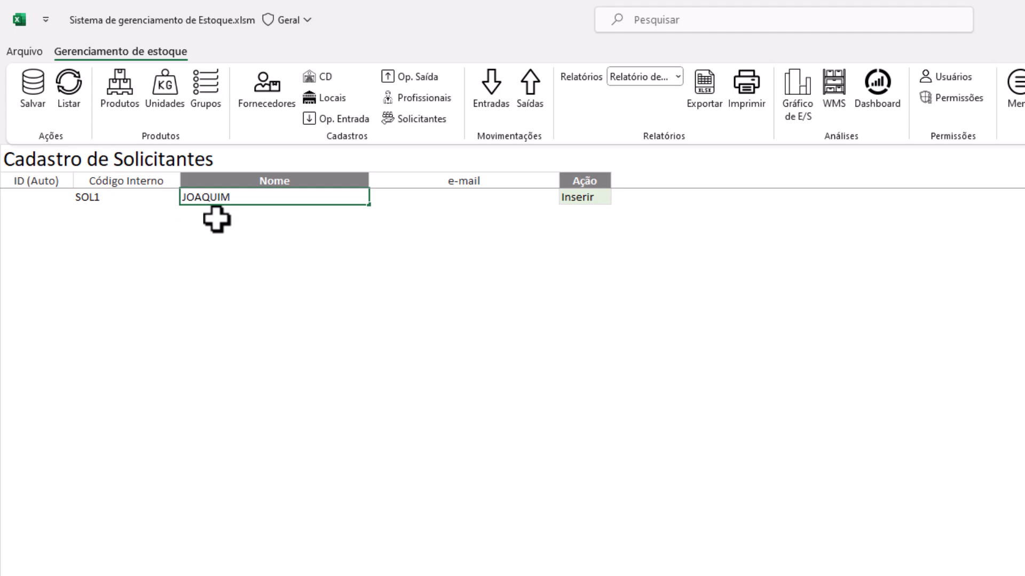
key("Return")
left_click(36, 88)
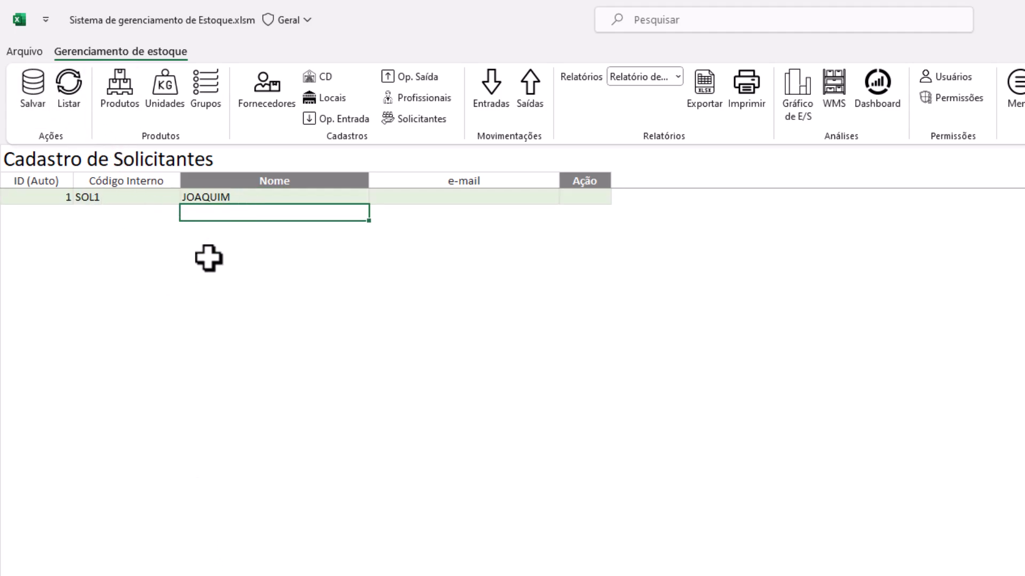
Check the saved SOL1 requester row and open the Entrada de Estoque sheet
left_click(120, 200)
left_click(247, 196)
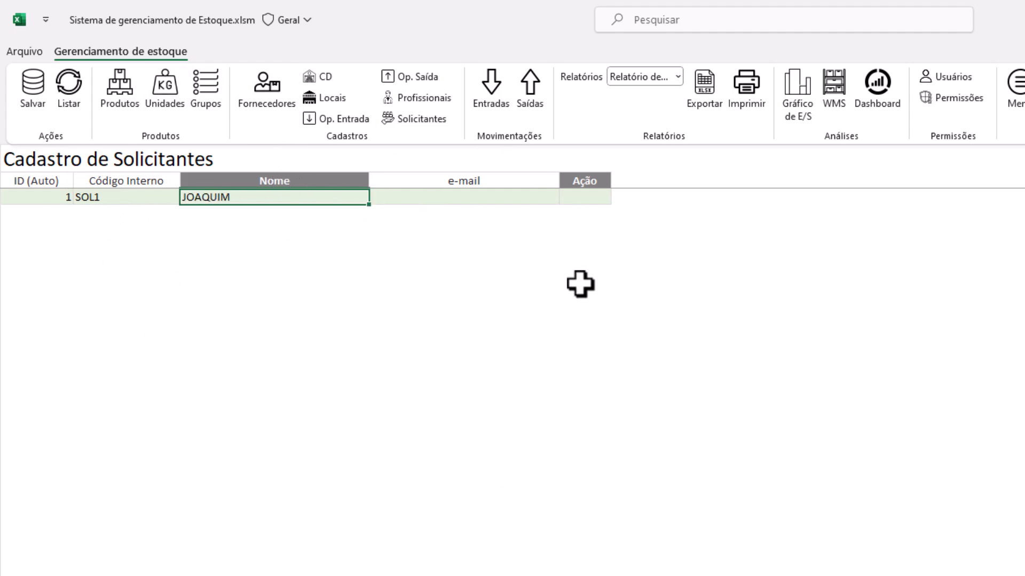
left_click(494, 84)
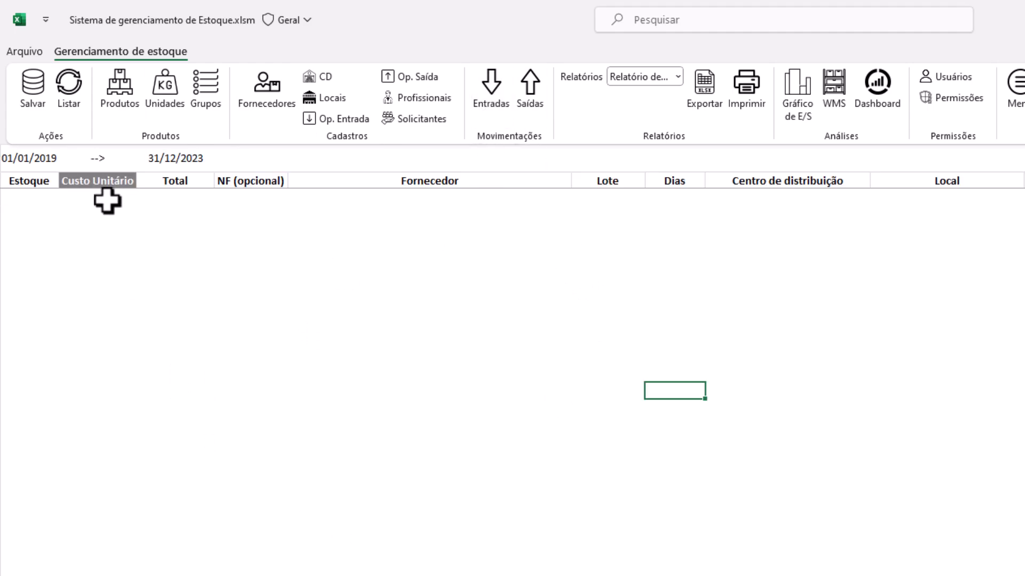
Review the first entry columns: Data prevista, Custo Unitário, Total, NF (opcional), Fornecedor and Lote
left_click(107, 199)
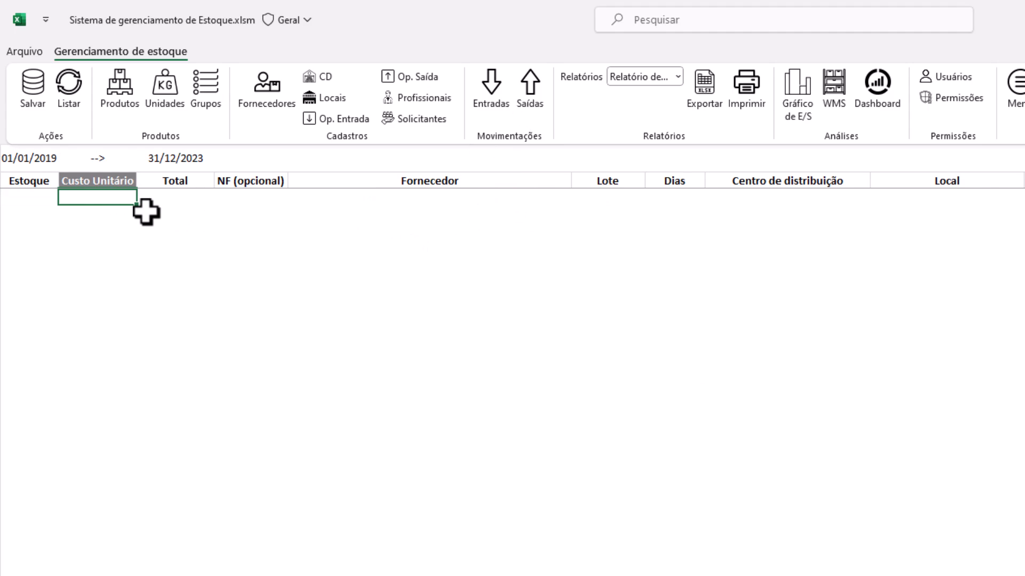
key("Home")
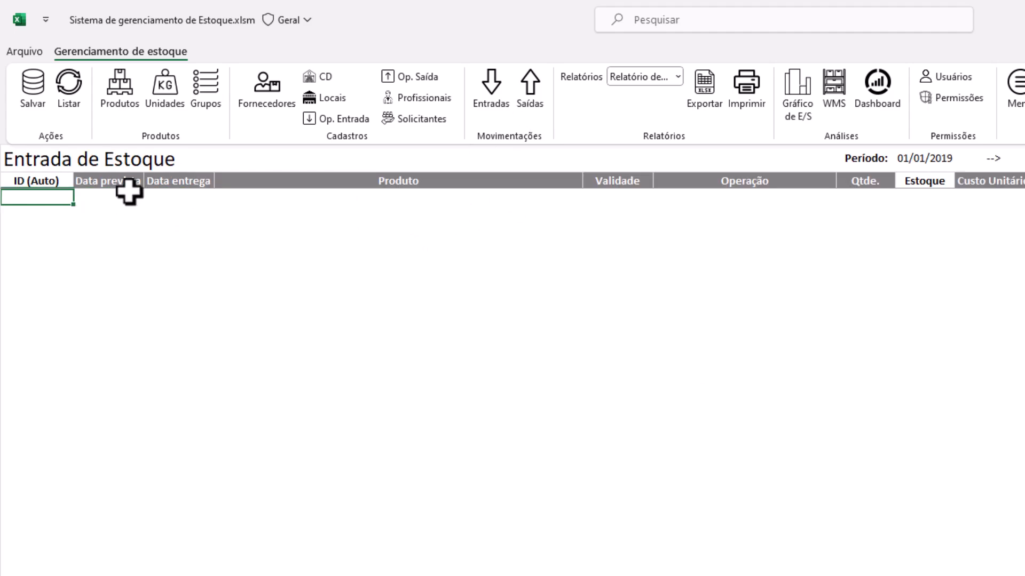
left_click(128, 196)
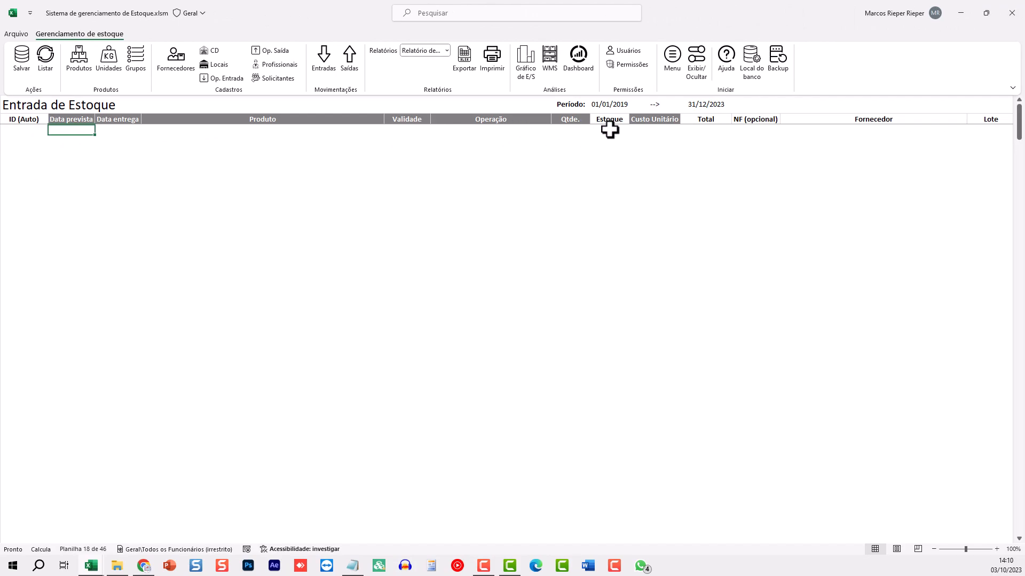
left_click(663, 119)
key("Right")
key("Right")
key("Right")
key("Right")
key("Right")
key("Right")
key("Right")
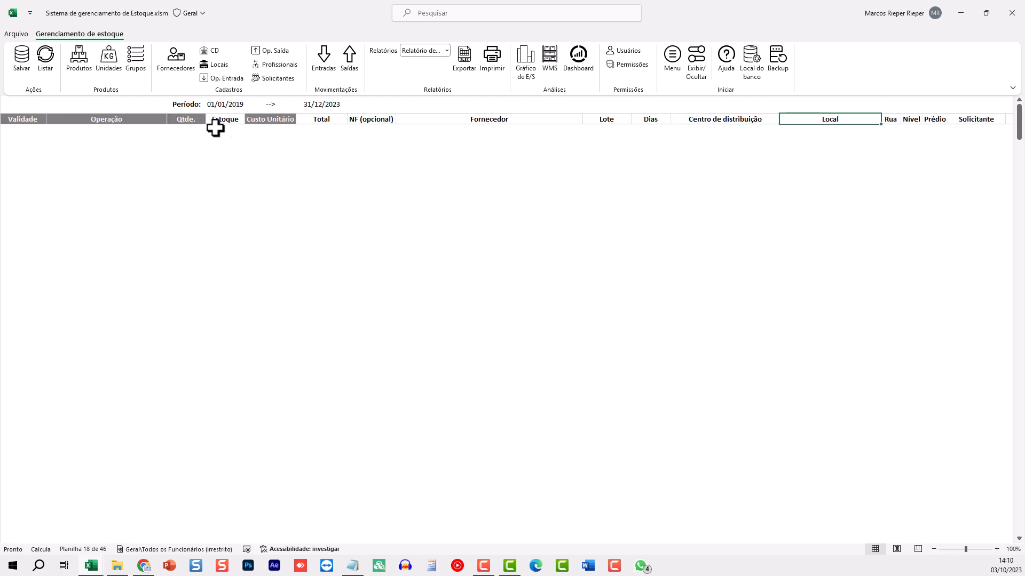
left_click(278, 119)
left_click(317, 119)
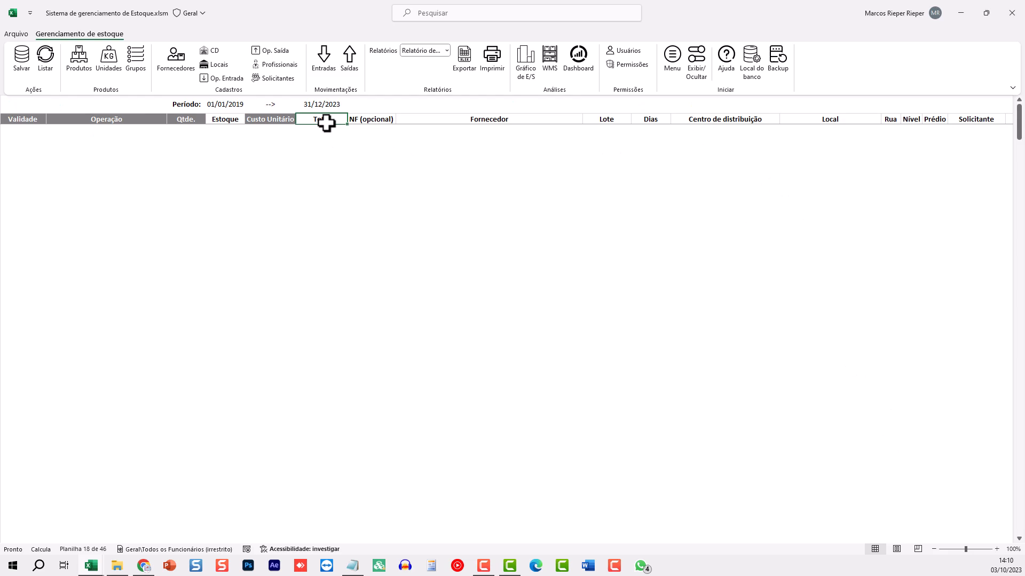
left_click(370, 120)
left_click(527, 119)
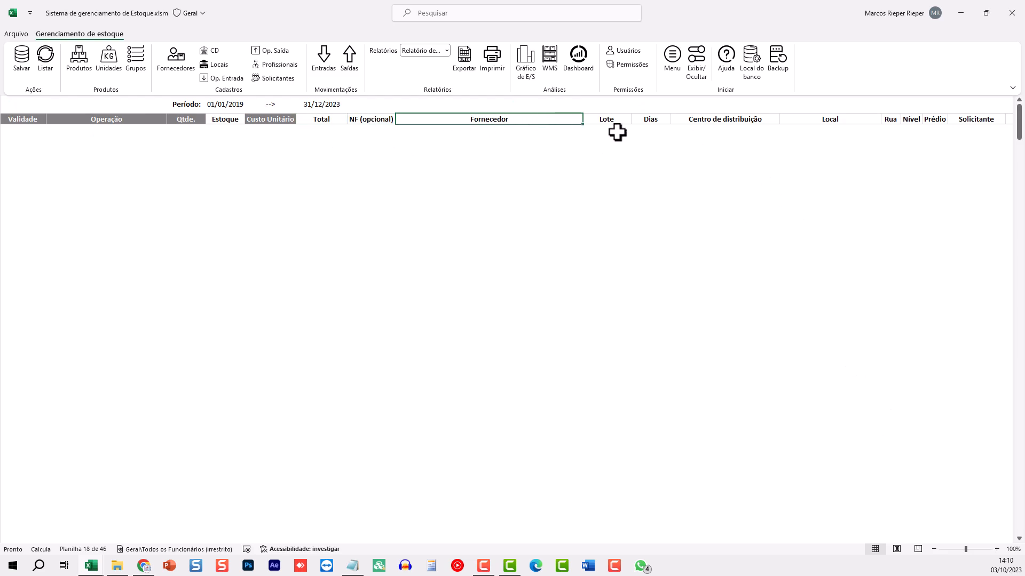
left_click(608, 118)
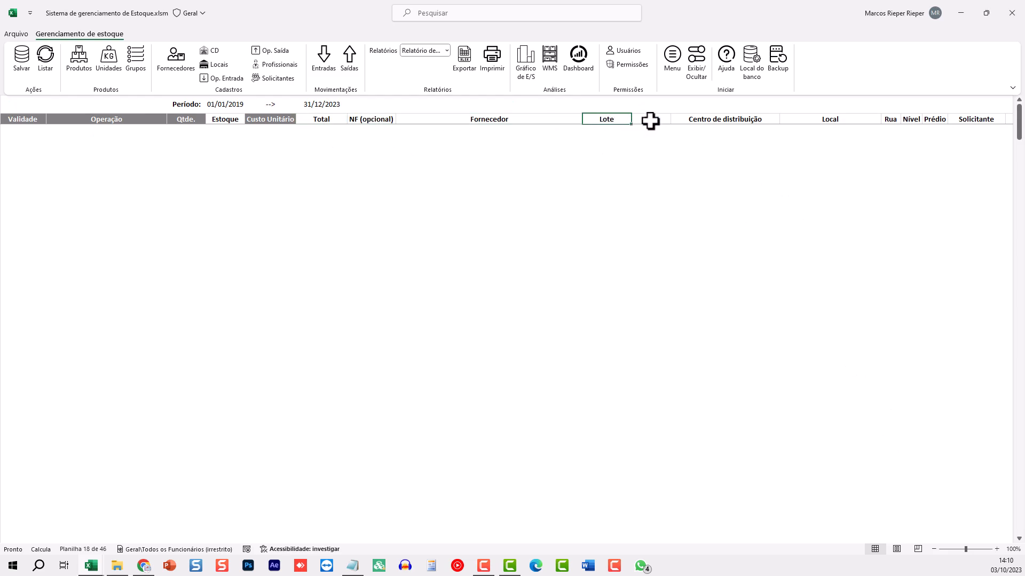
Review the later headers from Centro de distribuição, Local and Nível through Solicitante, Observação and Conferente
key("Right")
key("Right")
key("Right")
key("Right")
key("Right")
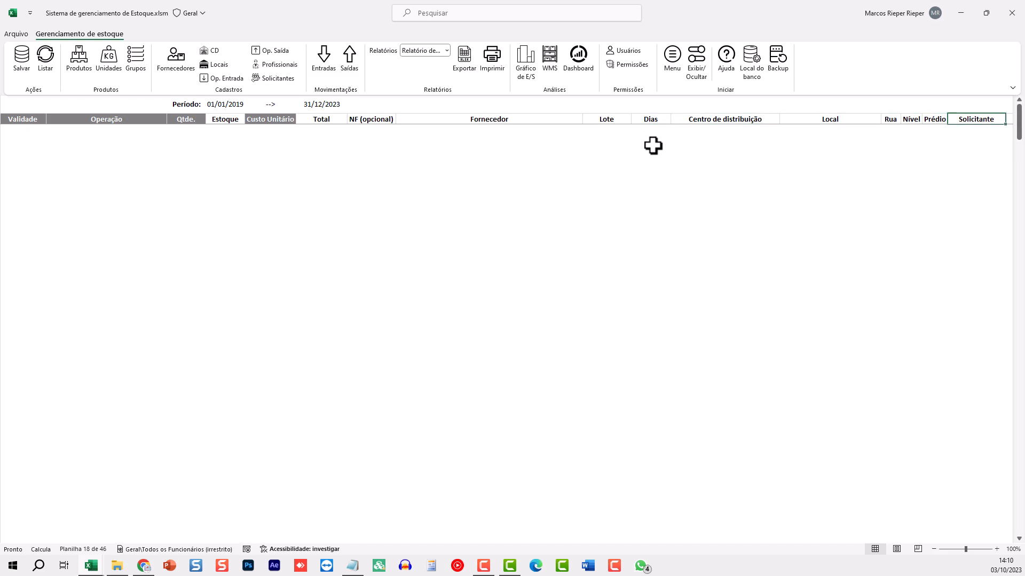
key("Right")
left_click(572, 119)
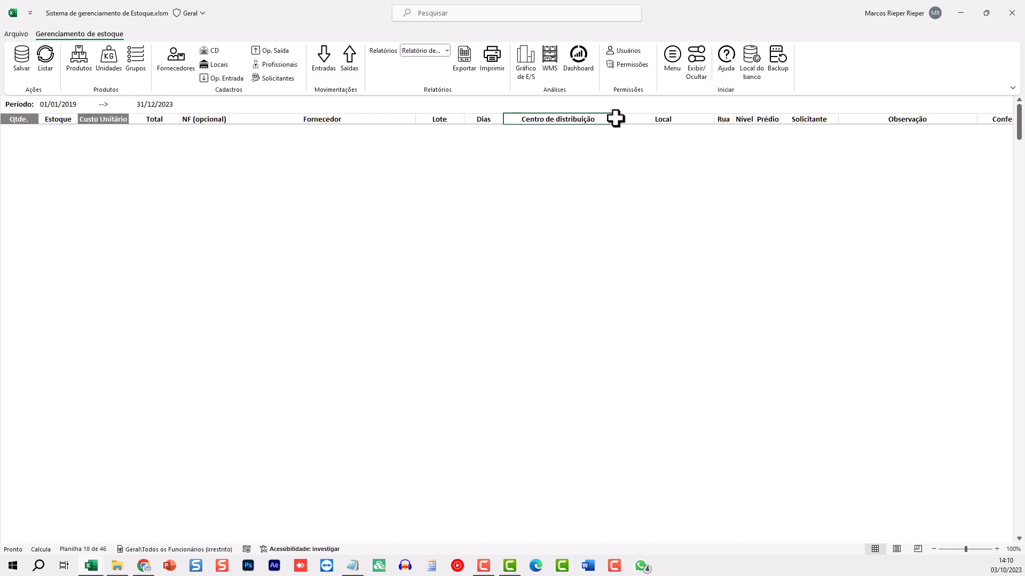
left_click(679, 119)
left_click(738, 118)
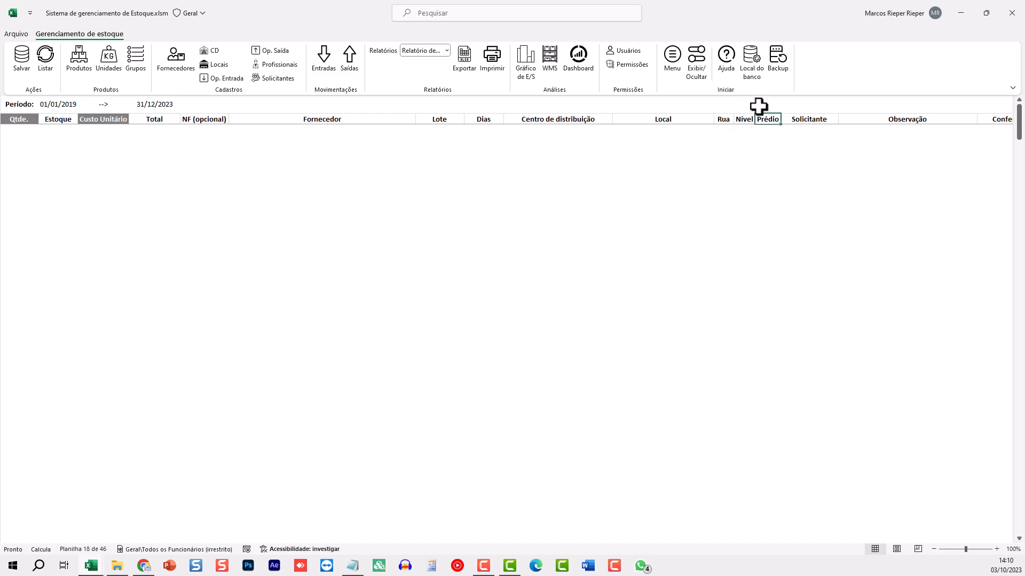
key("Right")
key("Right")
key("Right")
key("Right")
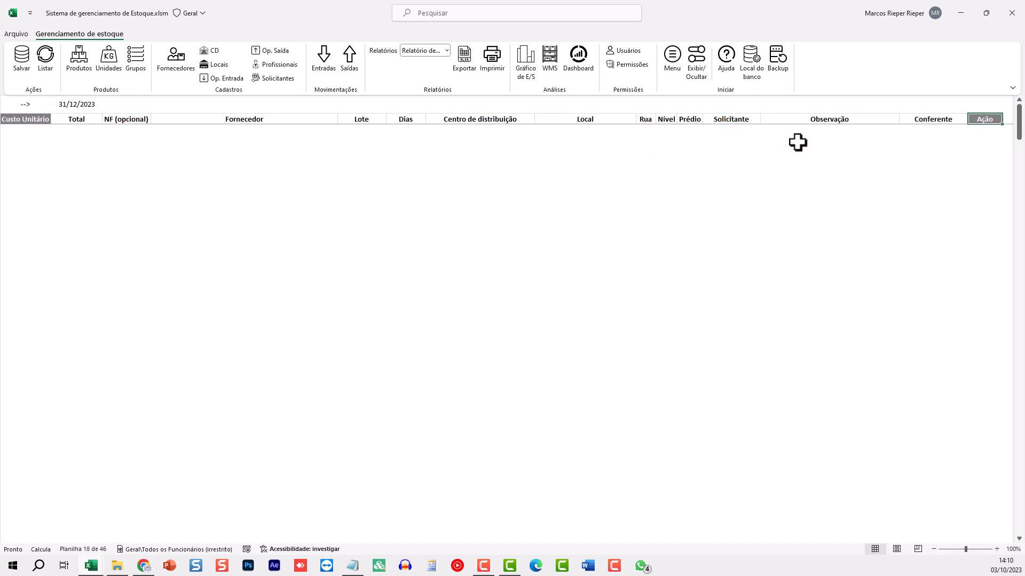
left_click(723, 119)
left_click(833, 121)
left_click(940, 119)
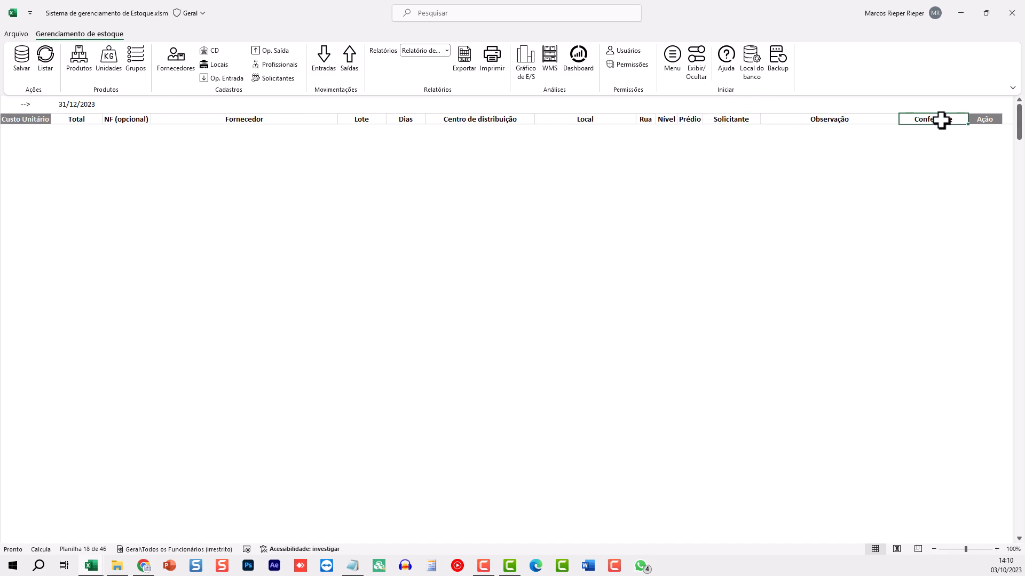
key("Home")
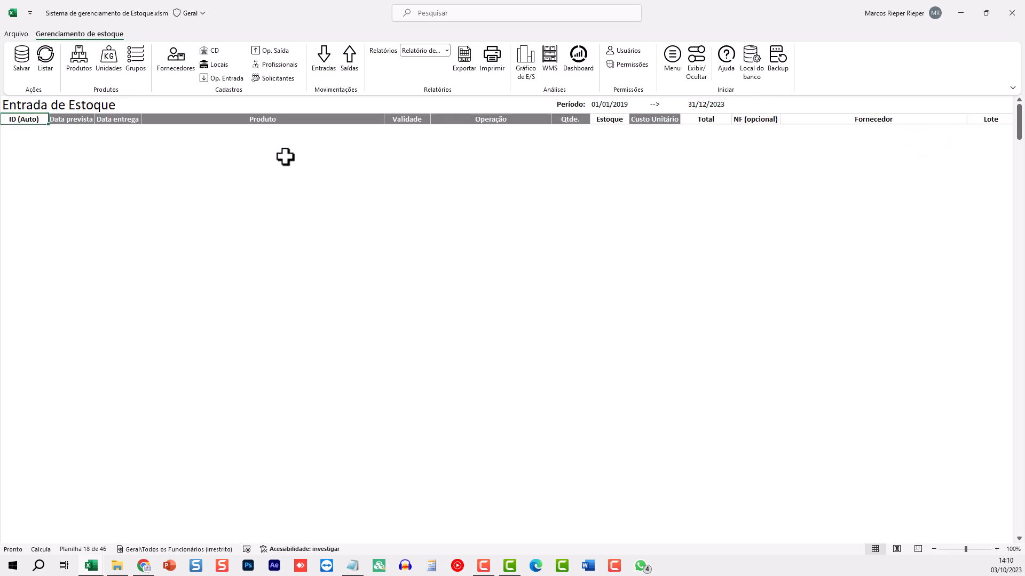
Set expected and delivery dates to 03/10/2023 and choose ARROZ as the product
left_click(62, 128)
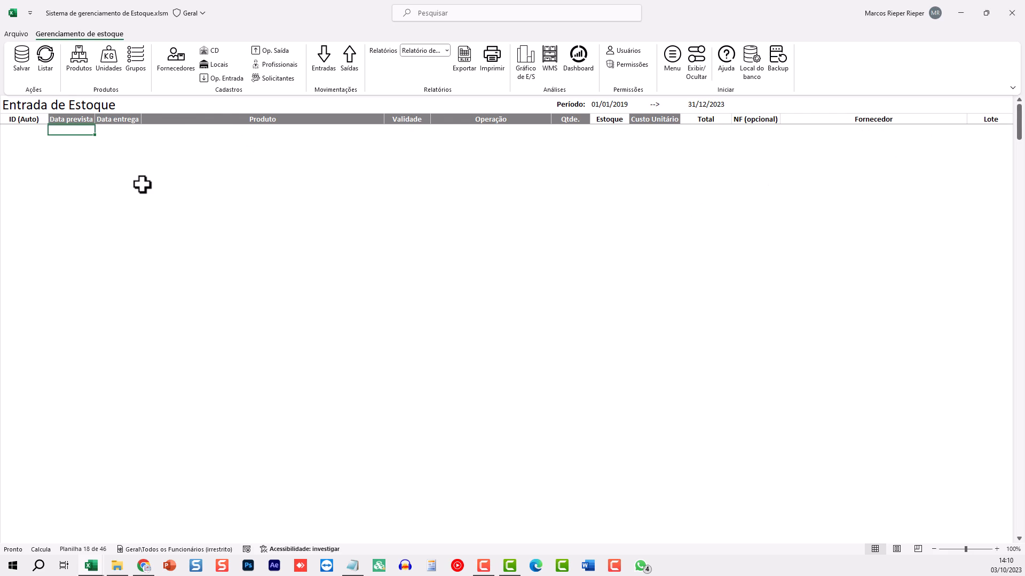
type("3/10")
key("Tab")
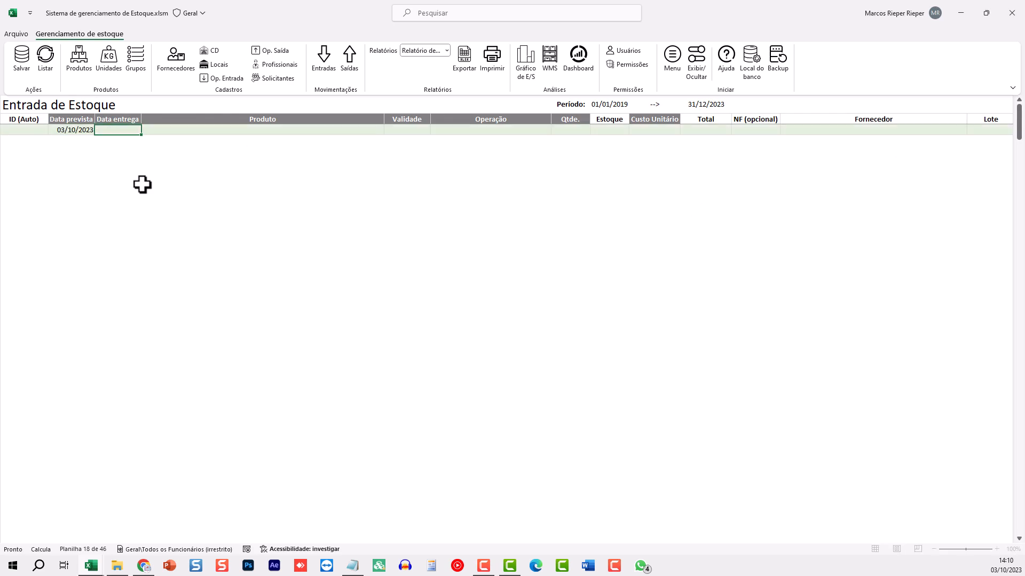
type("3/10")
key("Tab")
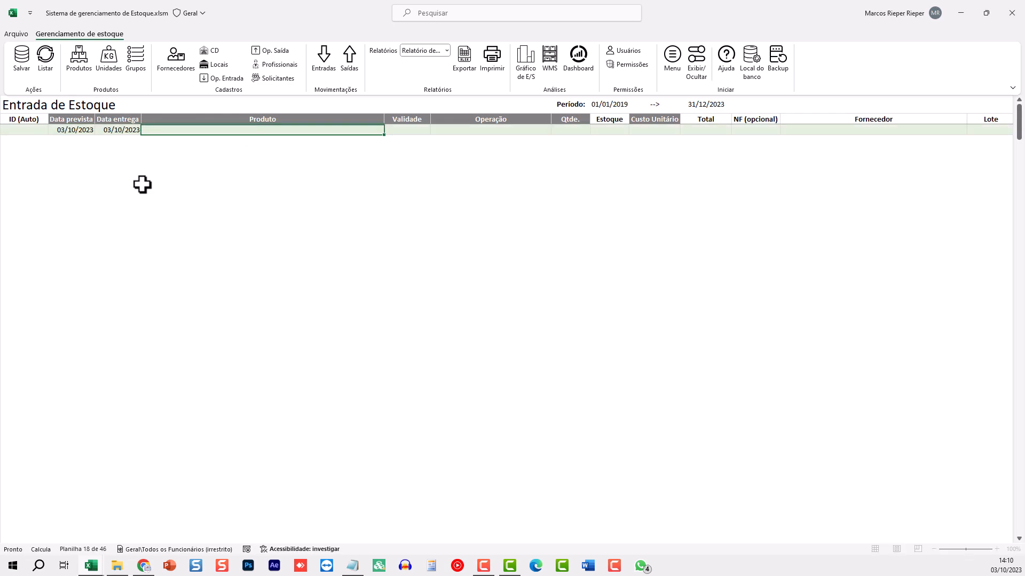
key("alt+Down")
key("Return")
key("Tab")
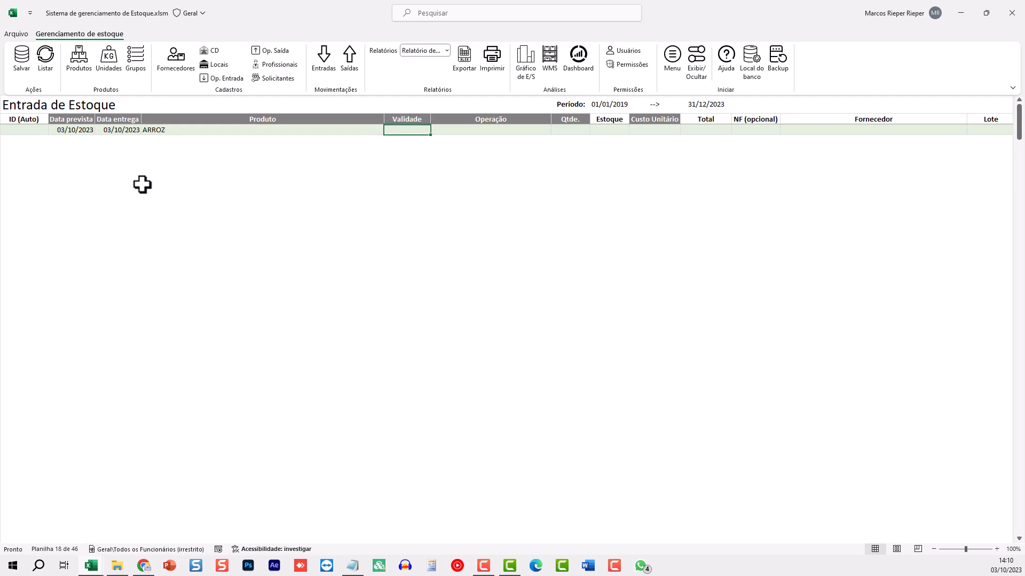
Set Validade to 03/01/2024, Operação COMPRA and quantity 90
type("3/1/24")
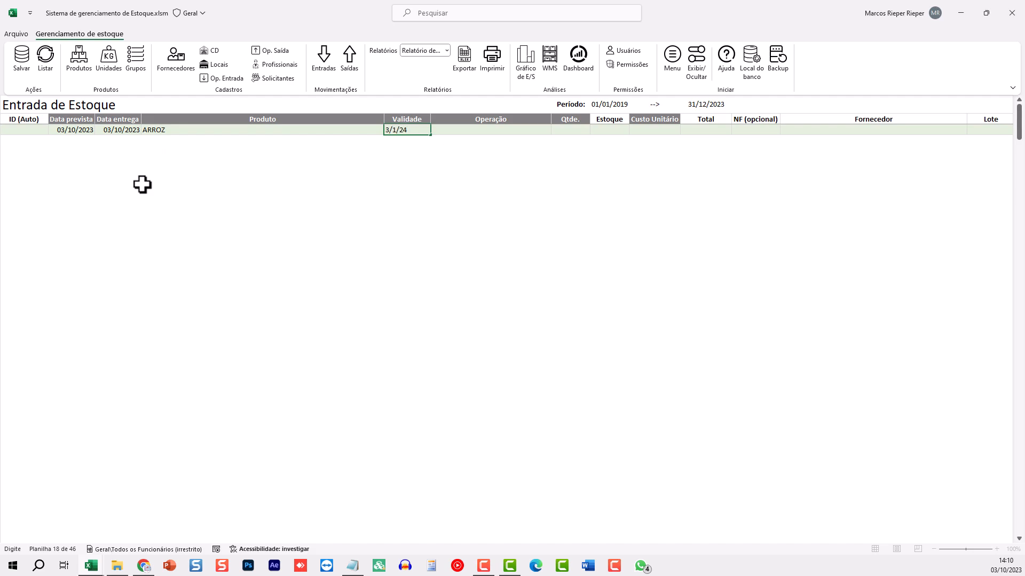
key("Return")
key("Tab")
key("alt+Down")
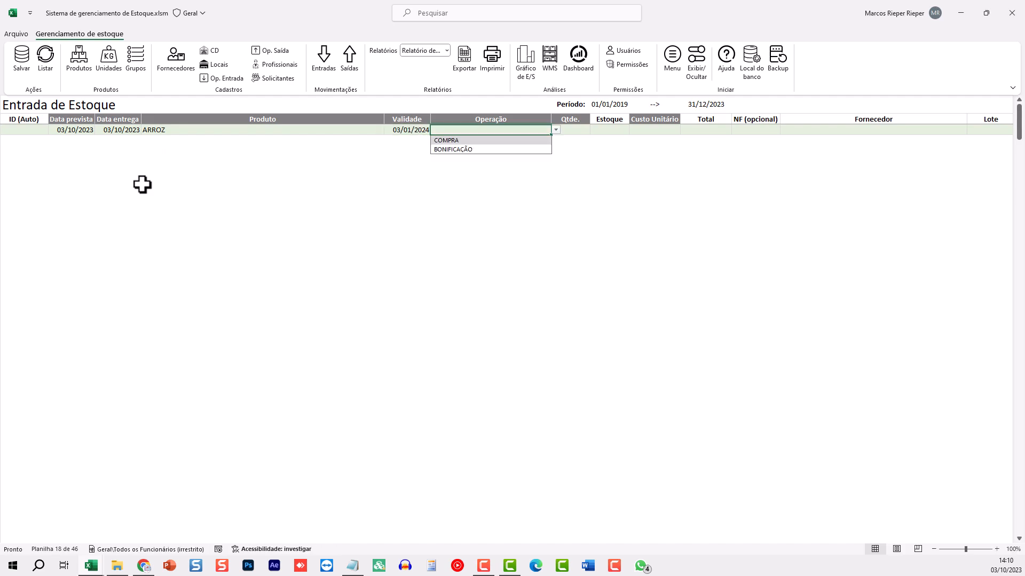
key("Return")
key("Tab")
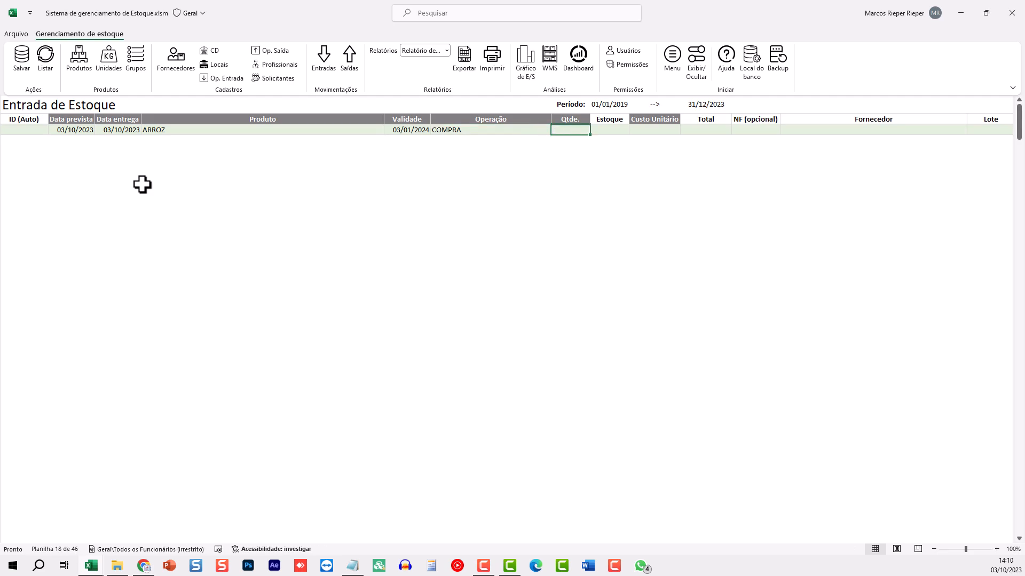
type("90")
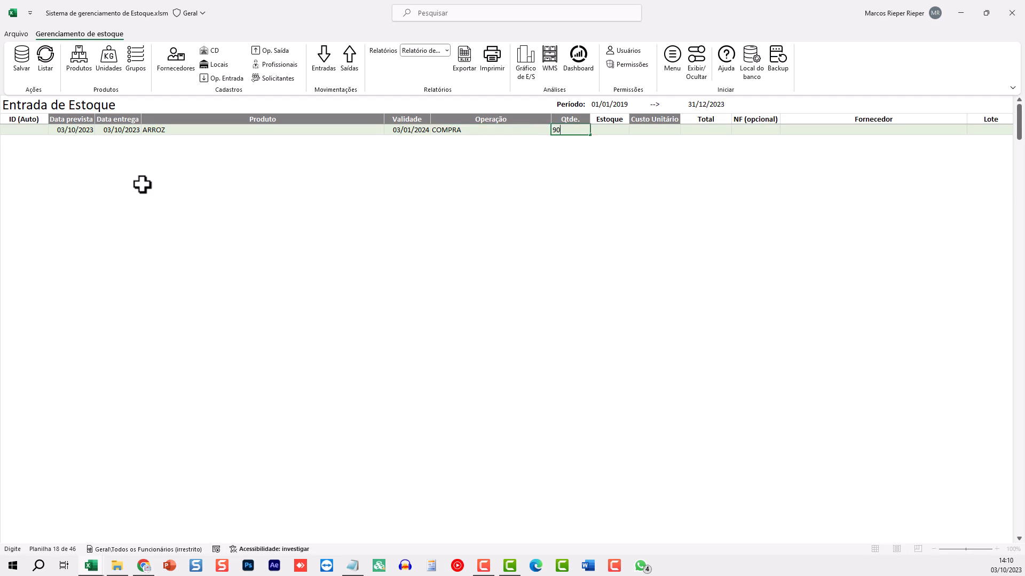
key("Tab")
key("Tab")
key("Tab")
key("Tab")
key("Tab")
key("Tab")
key("Tab")
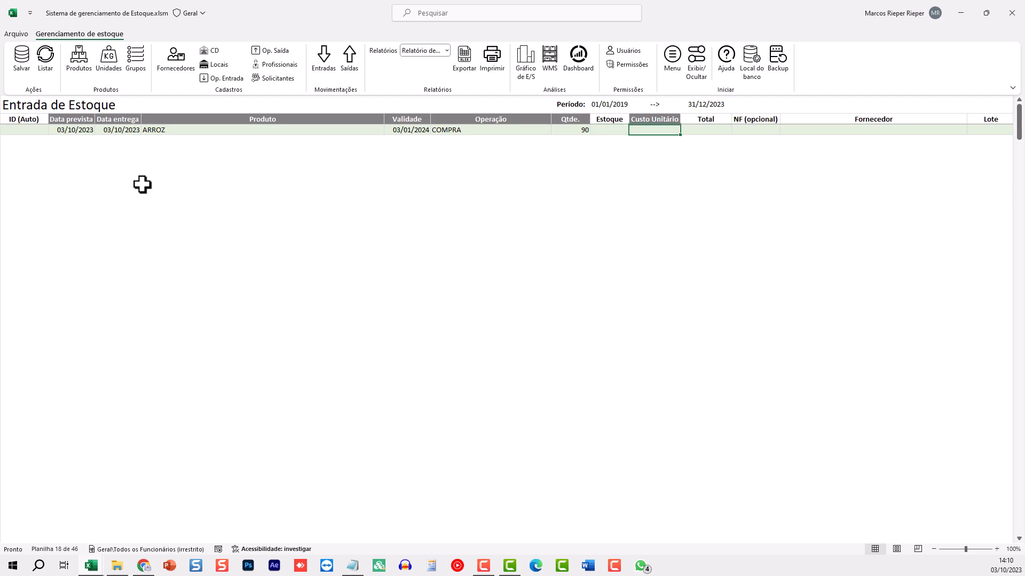
Enter unit cost 15,00 and NF number 1
key("shift+Tab")
key("shift+Tab")
key("shift+Tab")
key("shift+Tab")
key("shift+Tab")
key("shift+Tab")
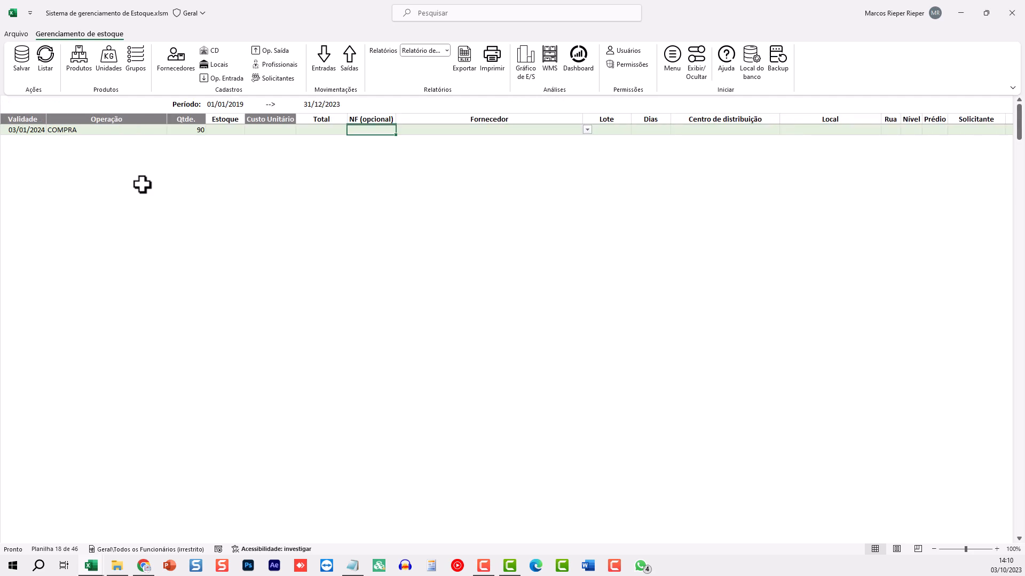
key("Tab")
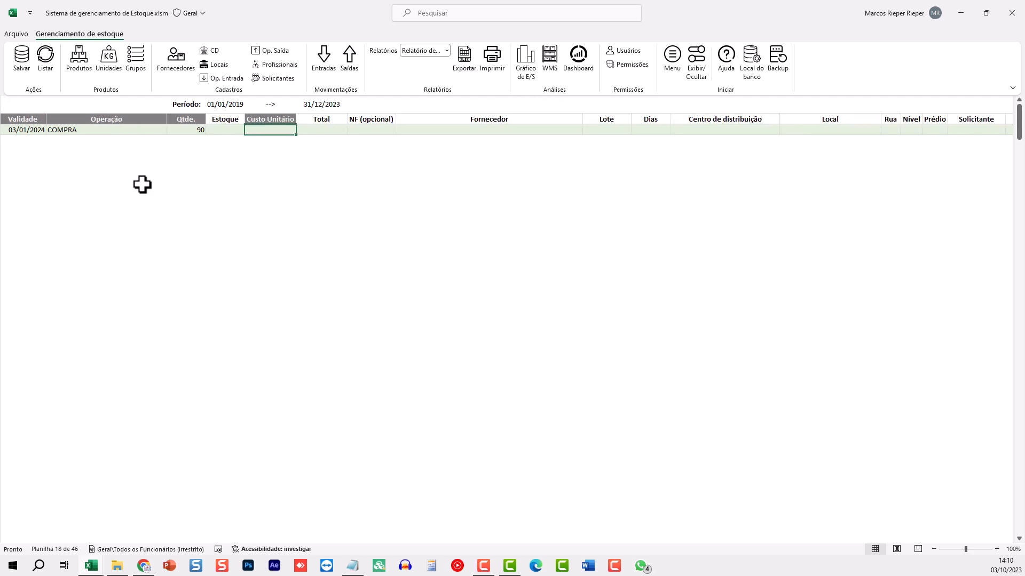
key("shift+Tab")
key("Tab")
key("shift+Tab")
key("Tab")
type("15")
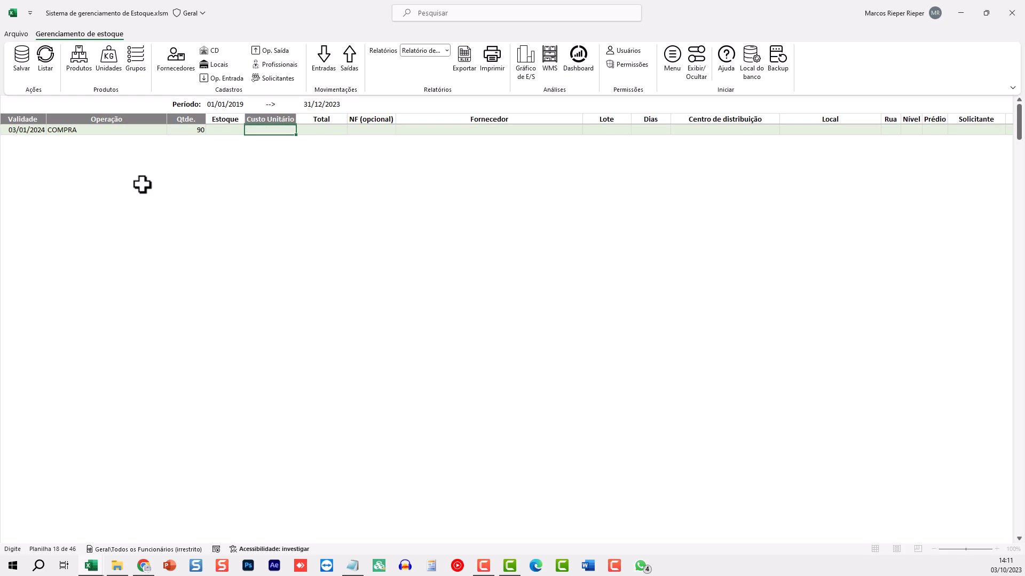
key("Tab")
key("Tab")
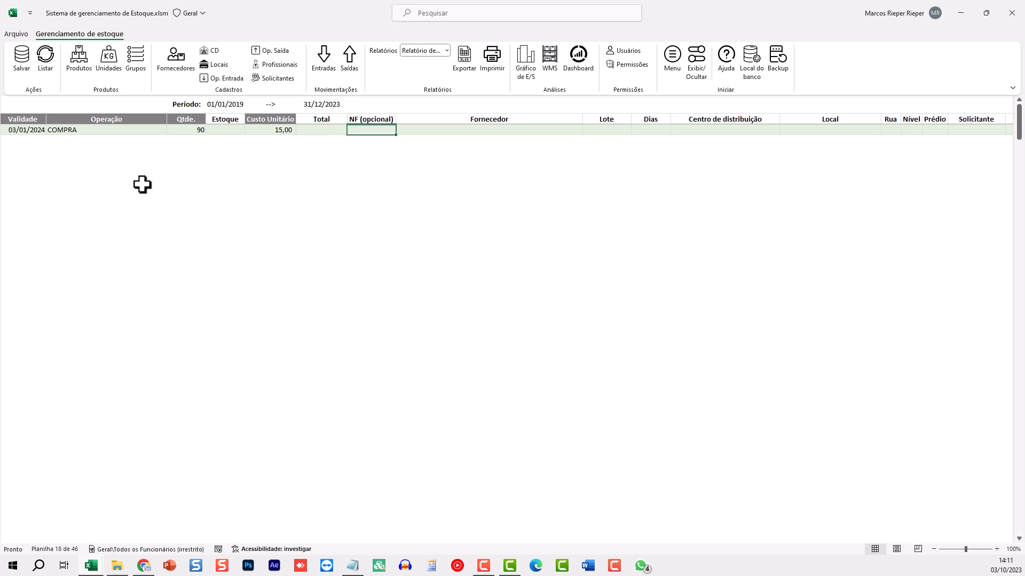
type("1")
key("Tab")
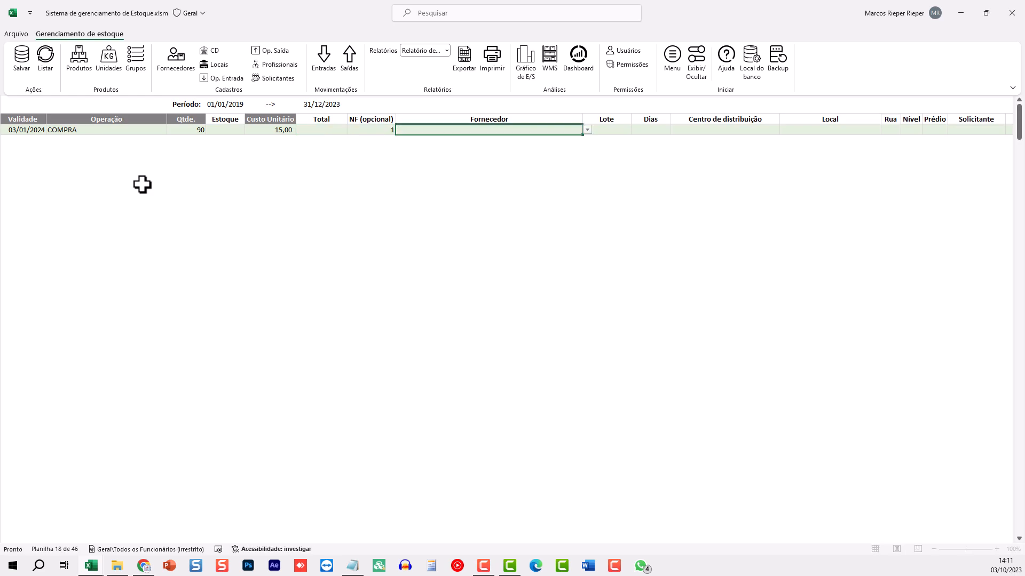
Choose FORNECEDOR 1 as supplier and enter batch 1
key("alt+Down")
key("Down")
key("Return")
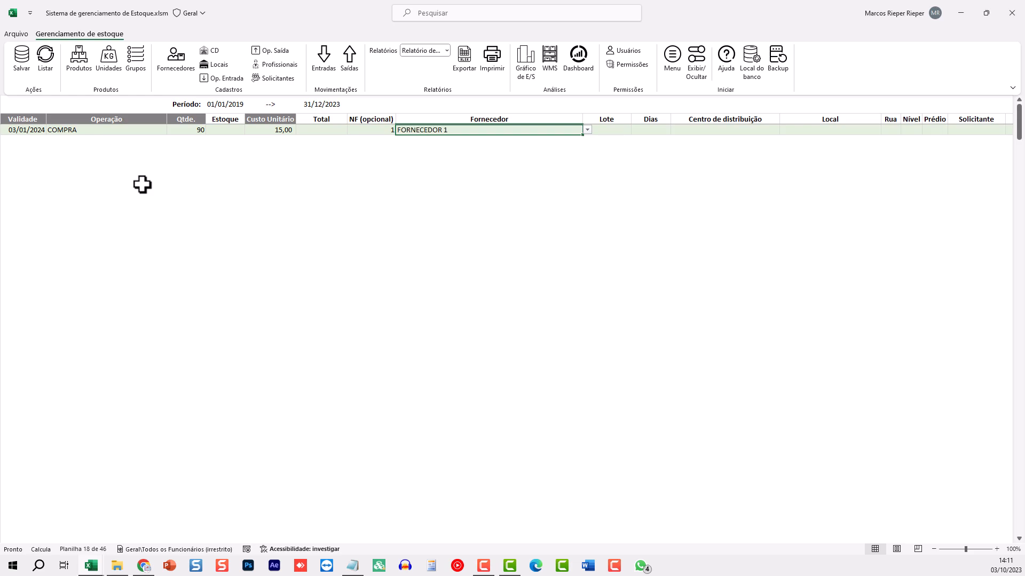
key("Tab")
type("1")
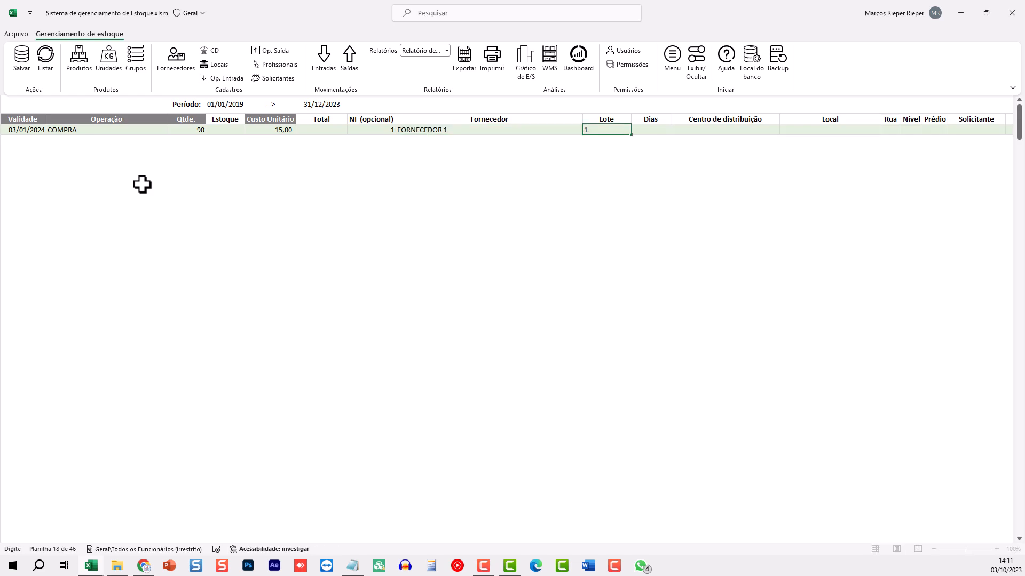
key("Tab")
key("Tab")
key("Tab")
key("Tab")
key("Tab")
key("Tab")
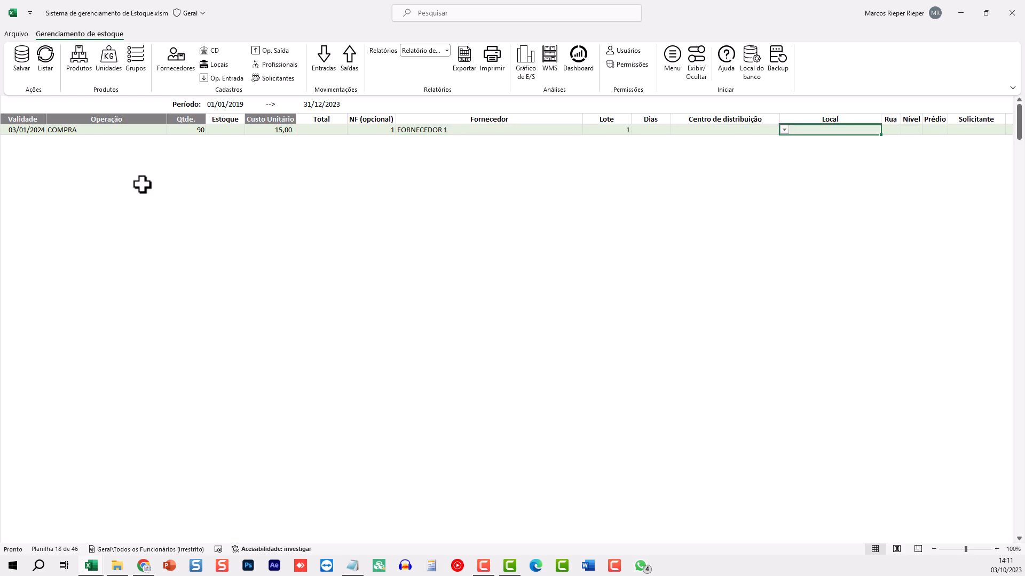
key("Tab")
key("Tab")
key("Tab")
key("Tab")
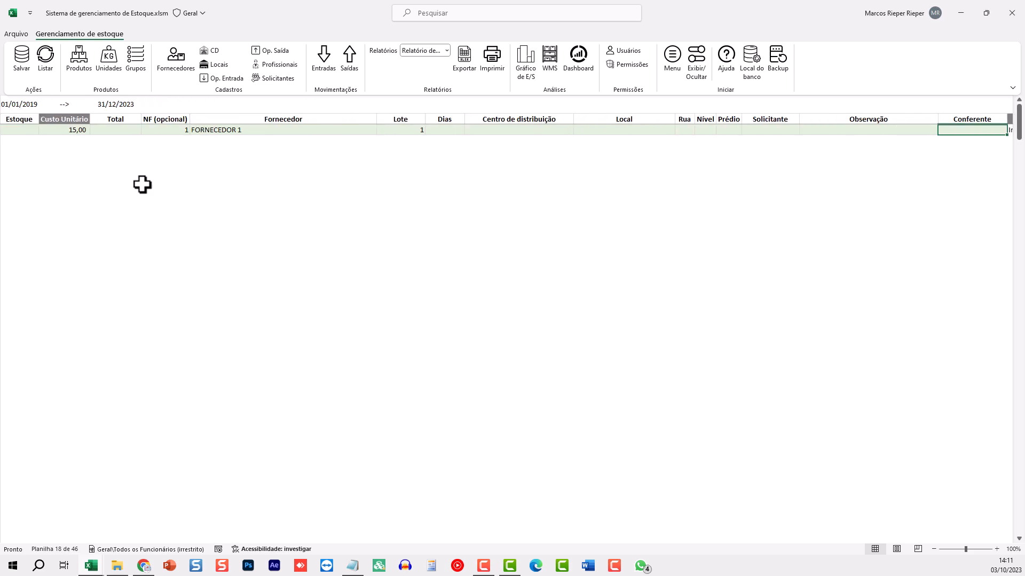
Set the distribution centre to CENTRO 1 and the location to LOCAL A
key("shift+Tab")
key("shift+Tab")
key("shift+Tab")
key("shift+Tab")
key("shift+Tab")
key("shift+Tab")
key("shift+Tab")
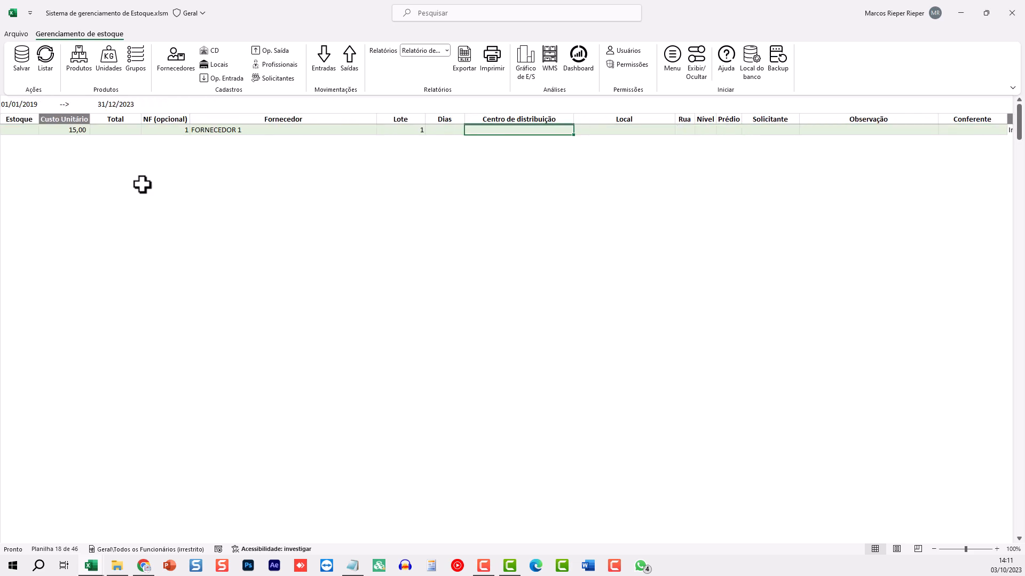
key("alt+Down")
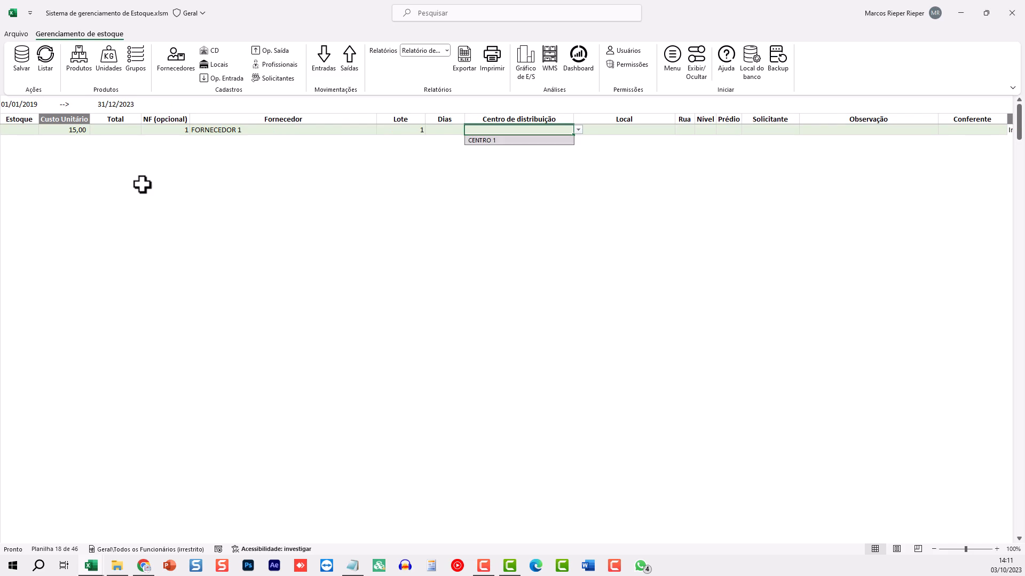
key("Return")
key("Tab")
key("alt+Down")
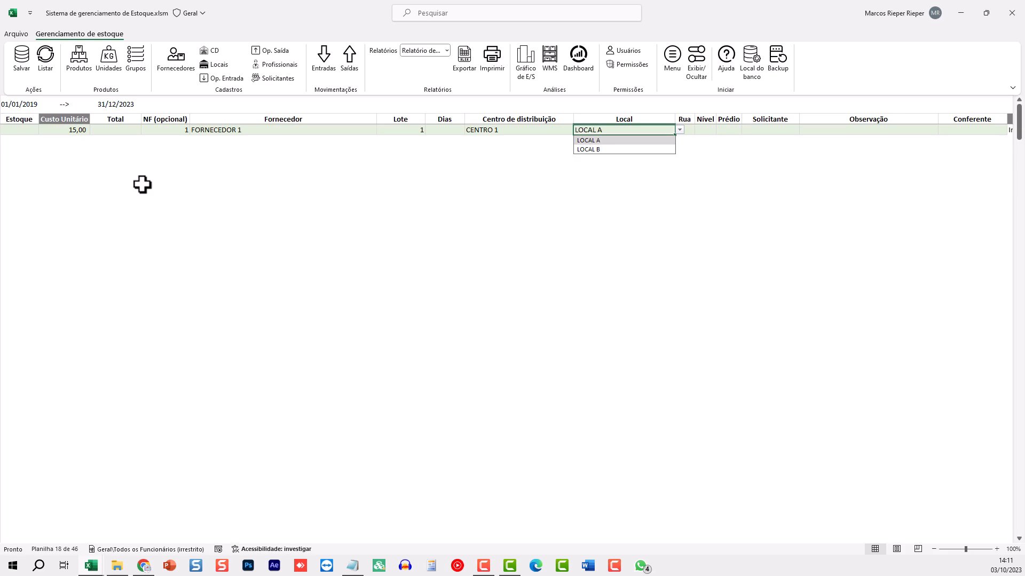
key("Return")
key("Tab")
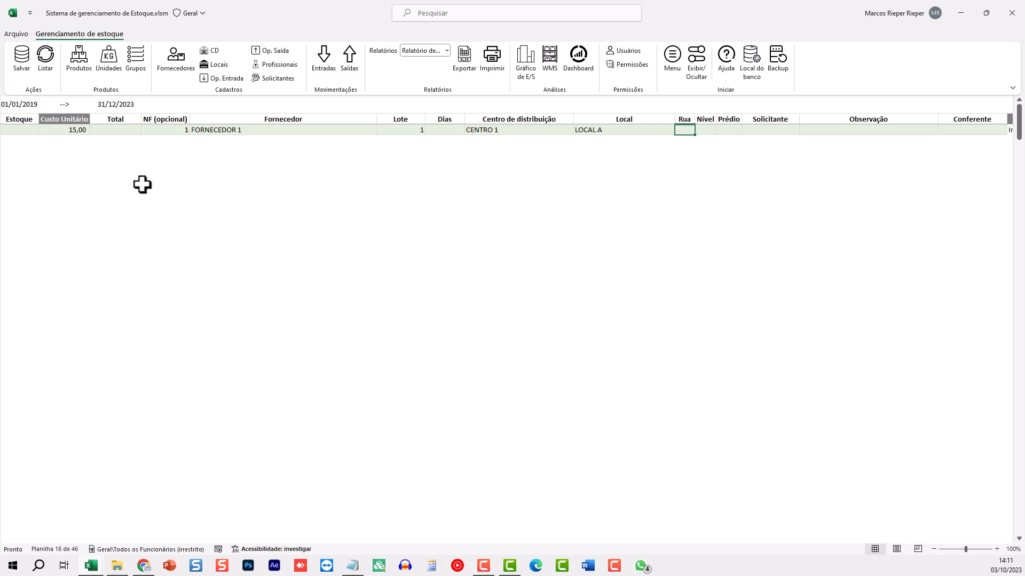
Enter 1 for Rua, Nível and Prédio
type("1")
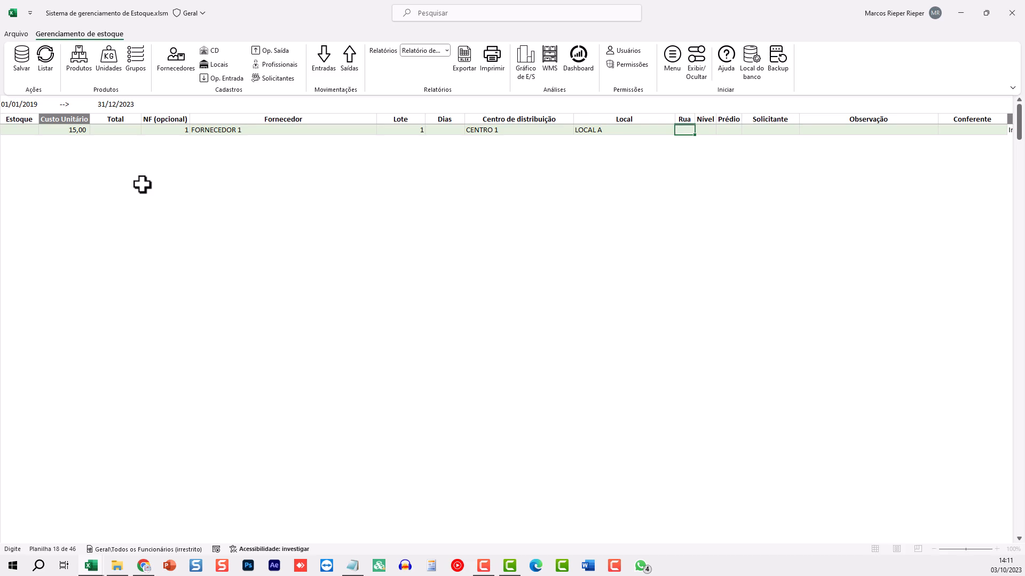
key("Tab")
type("1")
key("Tab")
type("1")
key("Tab")
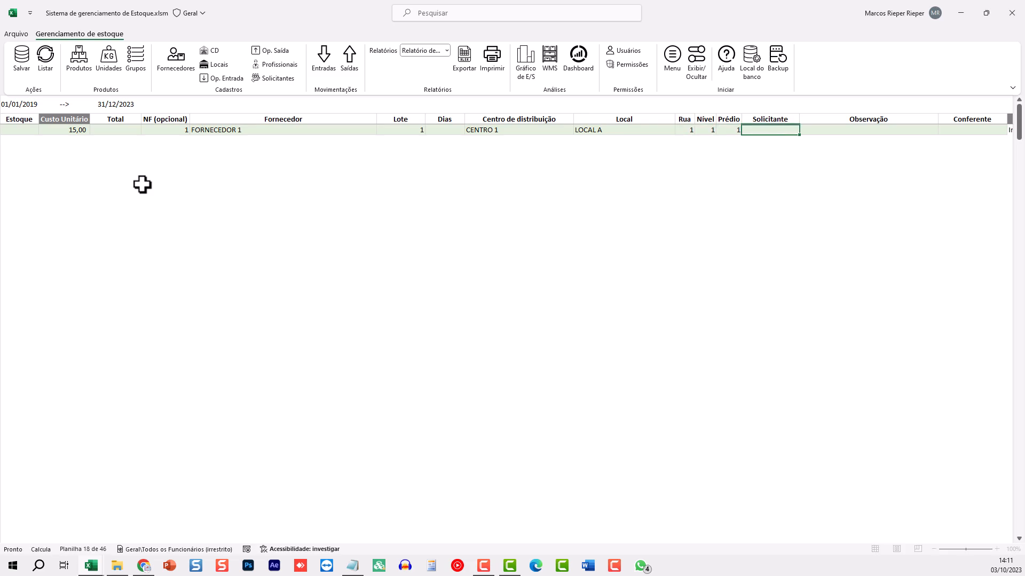
key("Tab")
key("Tab")
key("Tab")
key("Tab")
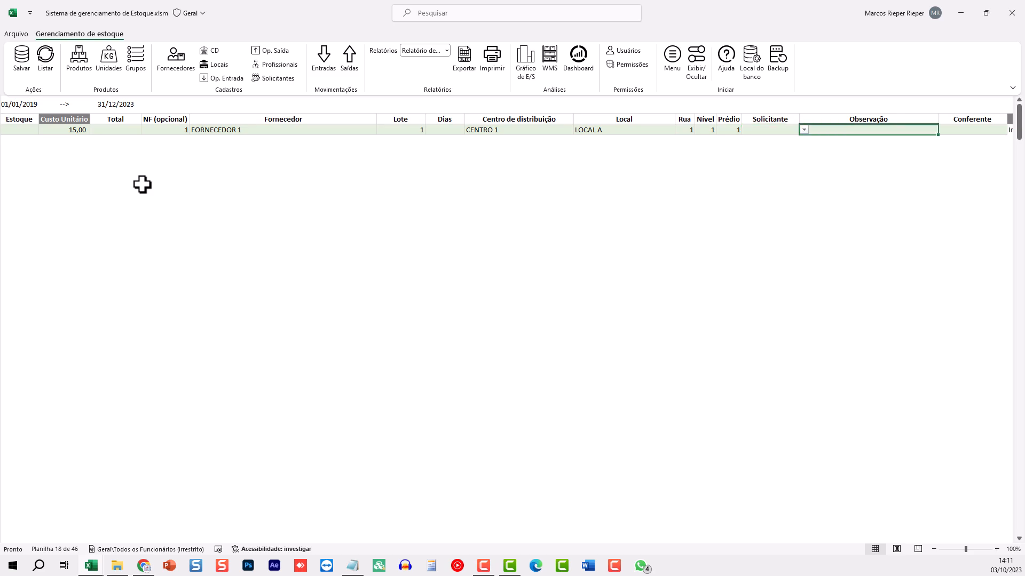
key("Left")
key("Left")
key("Left")
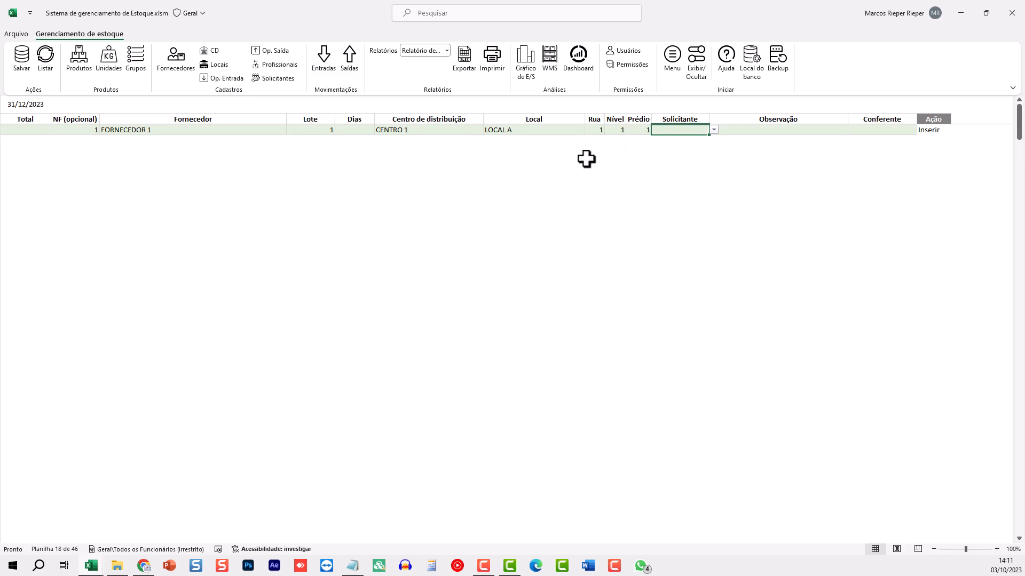
Pick the Solicitante and Conferente from their lists and save the ARROZ entry
left_click(713, 130)
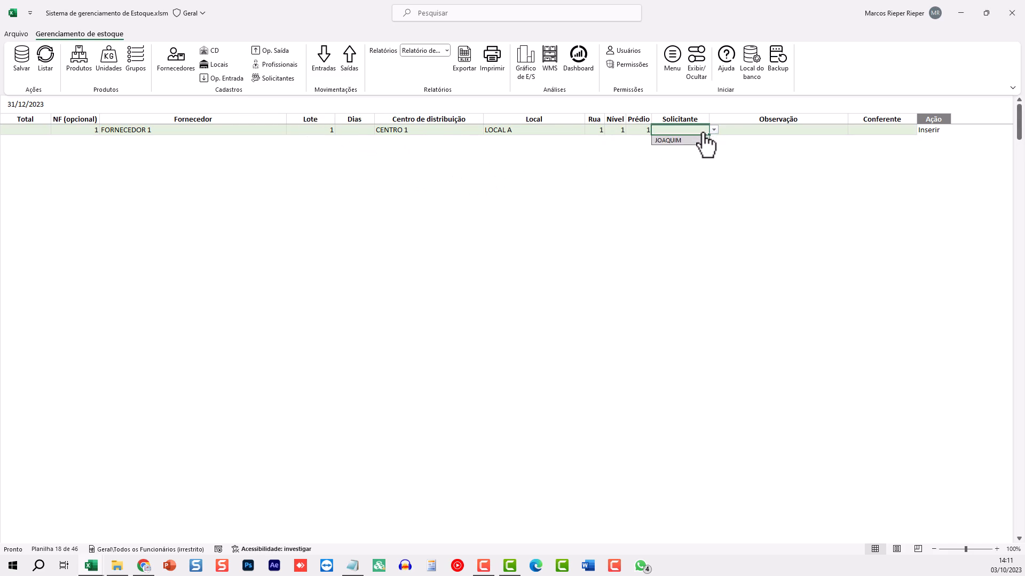
left_click(678, 140)
left_click(799, 130)
left_click(883, 130)
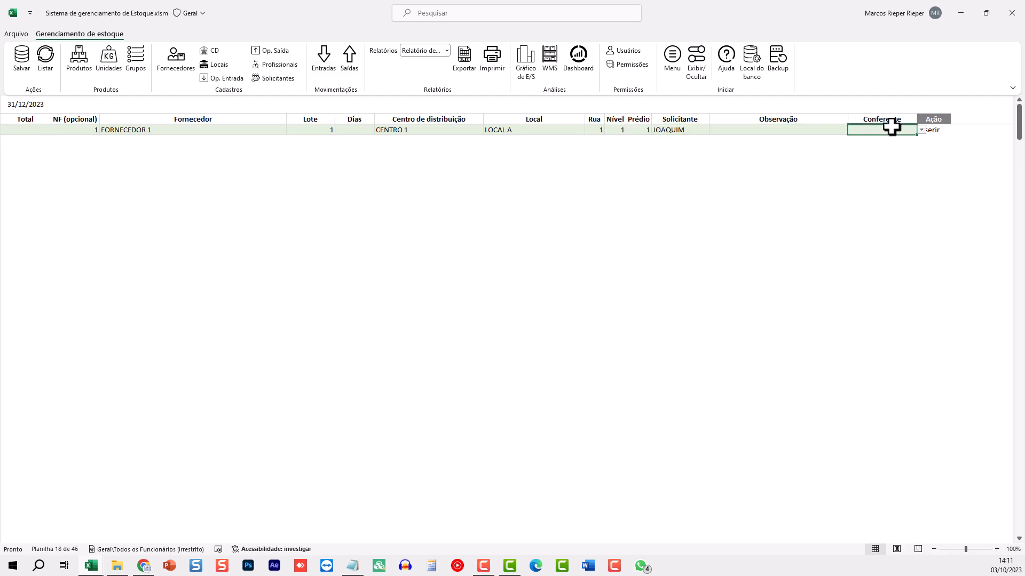
left_click(921, 130)
left_click(864, 142)
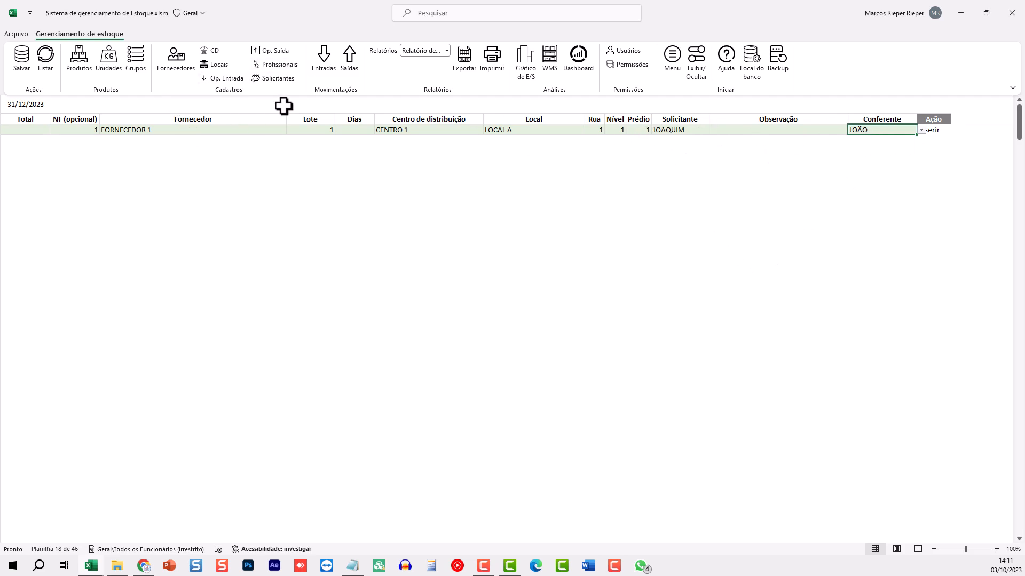
left_click(22, 63)
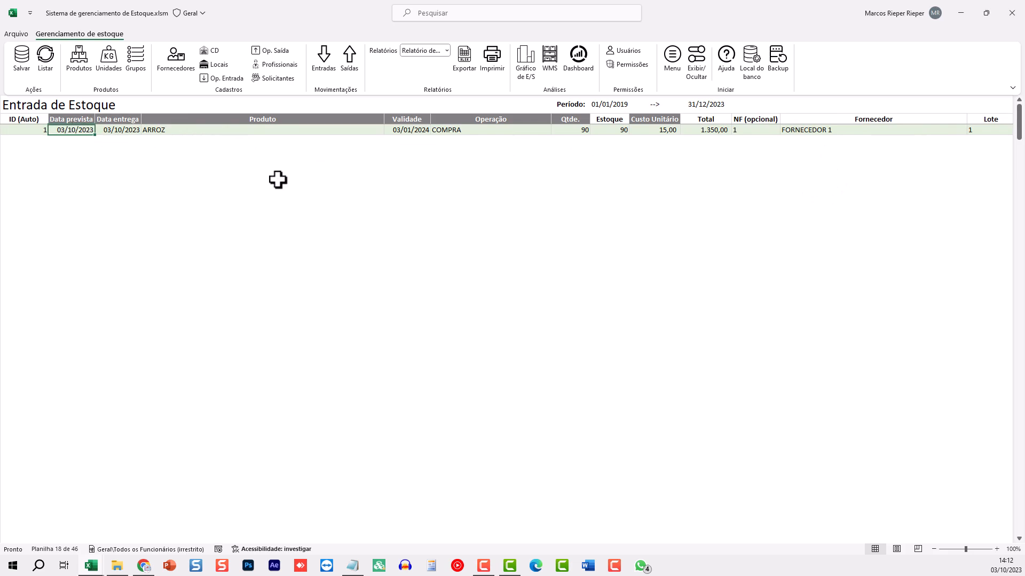
Copy the saved ARROZ entry row into the empty second row
left_click(622, 130)
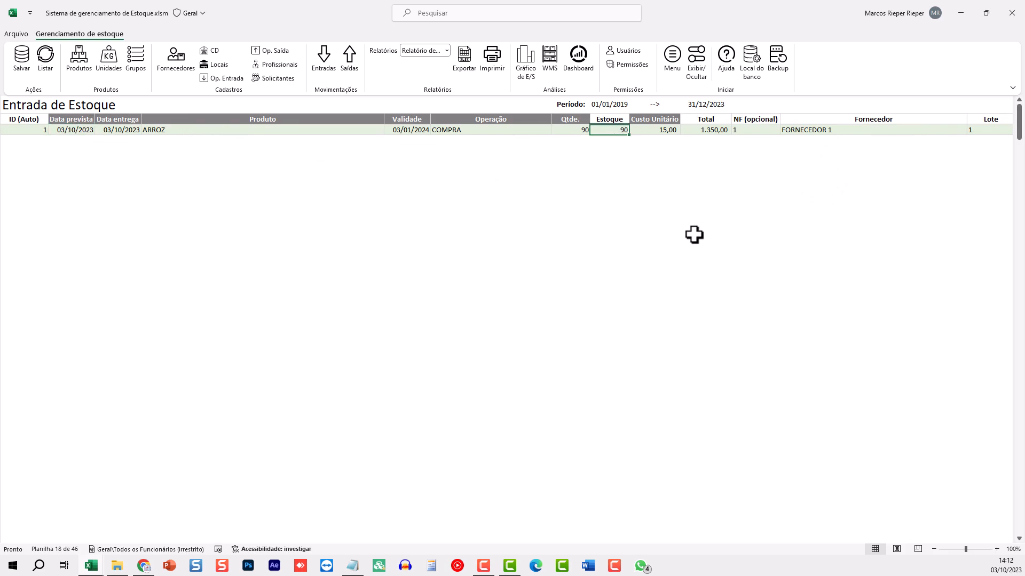
key("Right")
key("Right")
key("Right")
key("Right")
key("Right")
key("Right")
key("Right")
key("Right")
key("Right")
key("Right")
key("Right")
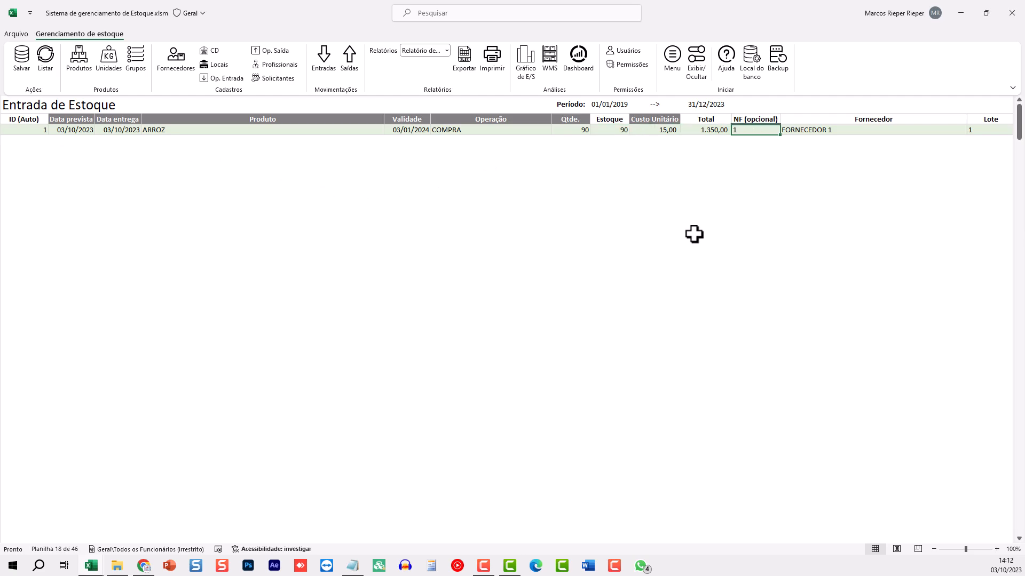
key("Right")
key("Right")
key("Right")
key("Right")
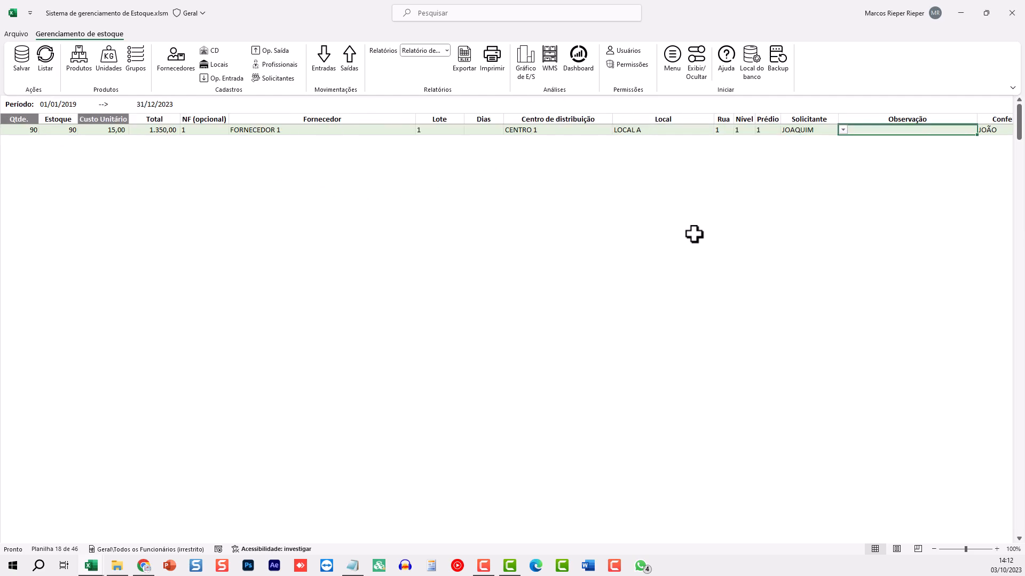
key("shift+Home")
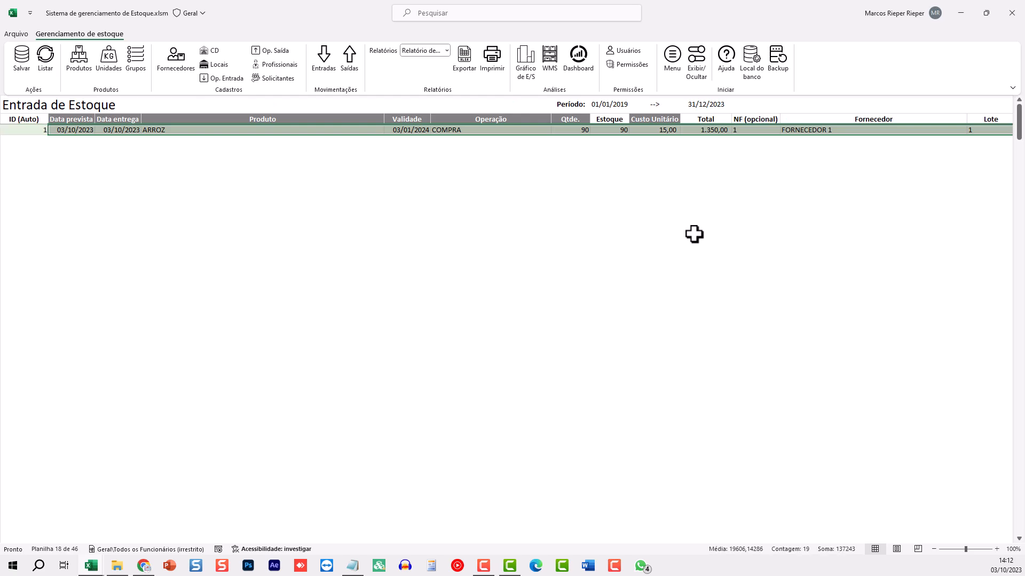
key("ctrl+c")
key("Down")
key("Right")
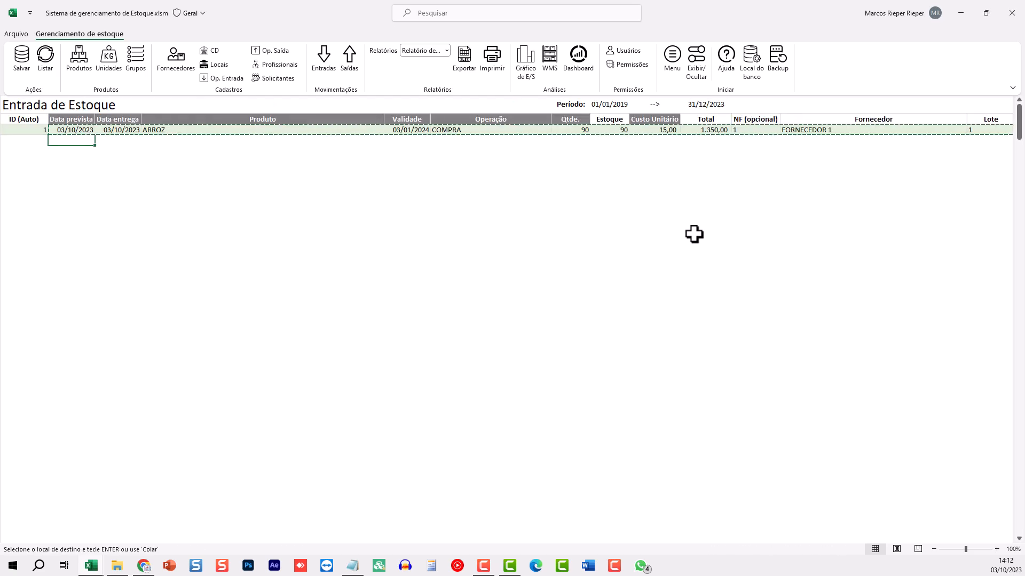
key("ctrl+v")
Change the copied row's product to FEIJÃO with quantity 150
left_click(426, 140)
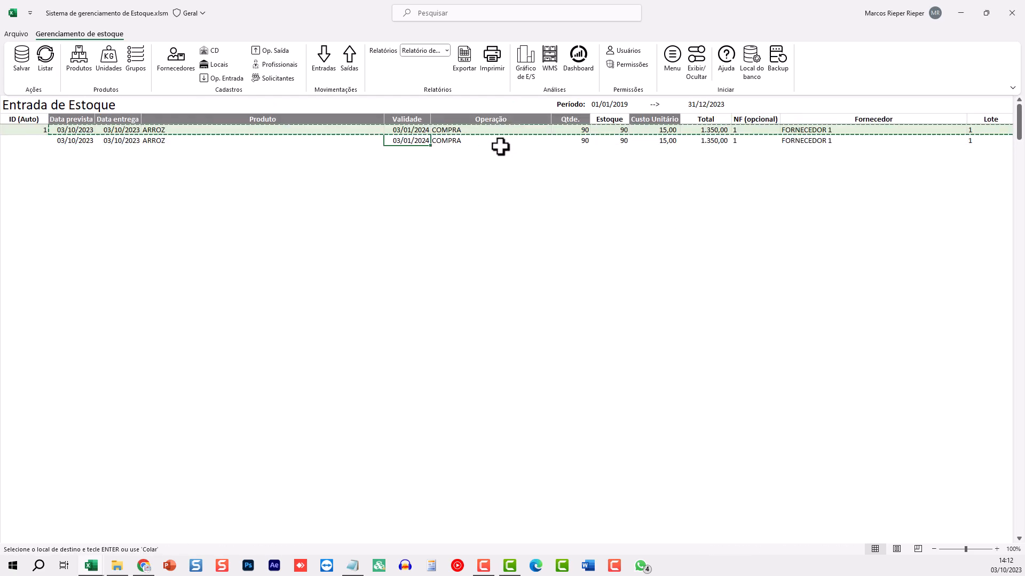
key("Escape")
left_click(222, 141)
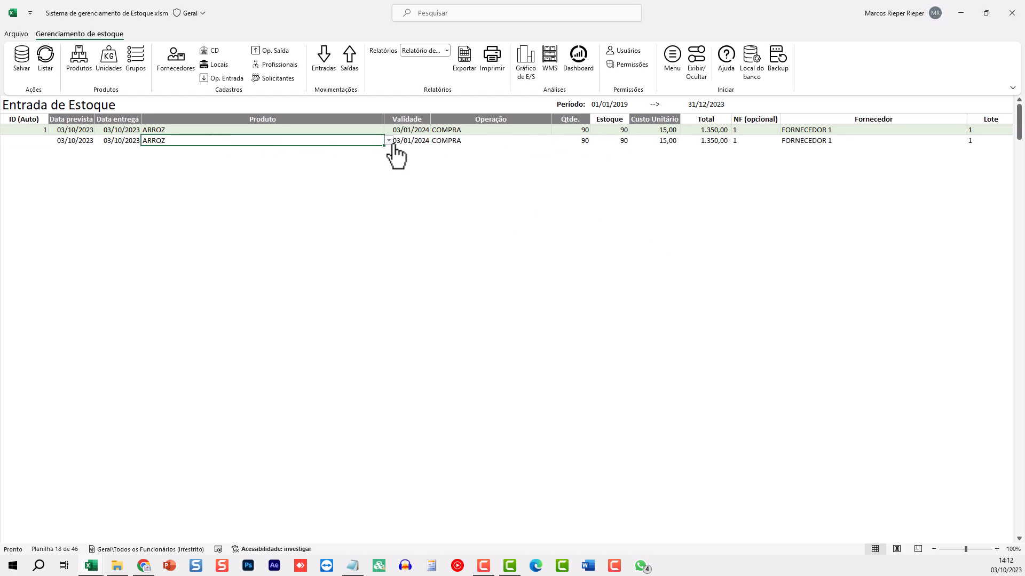
left_click(388, 140)
left_click(245, 162)
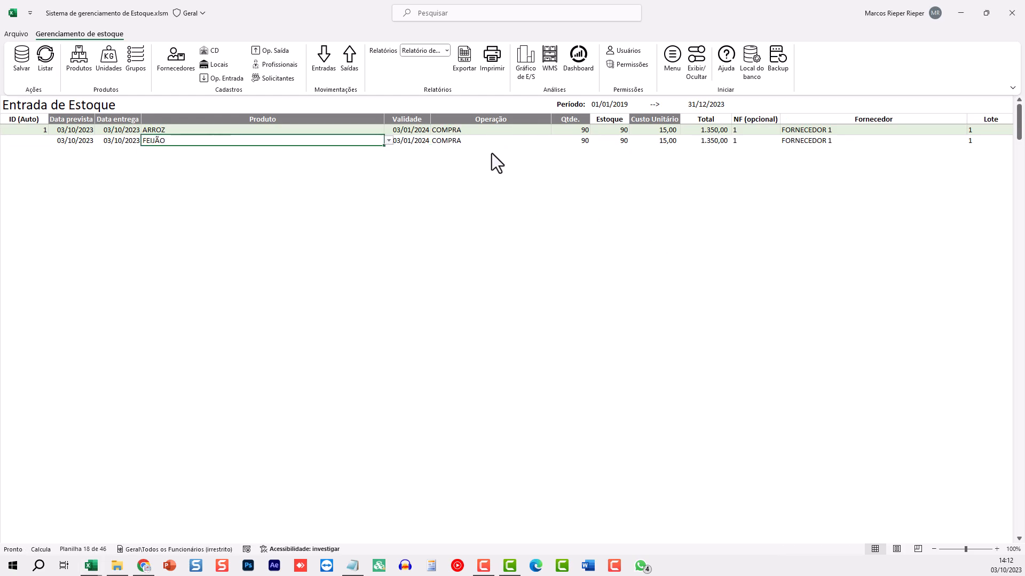
left_click(571, 141)
type("15")
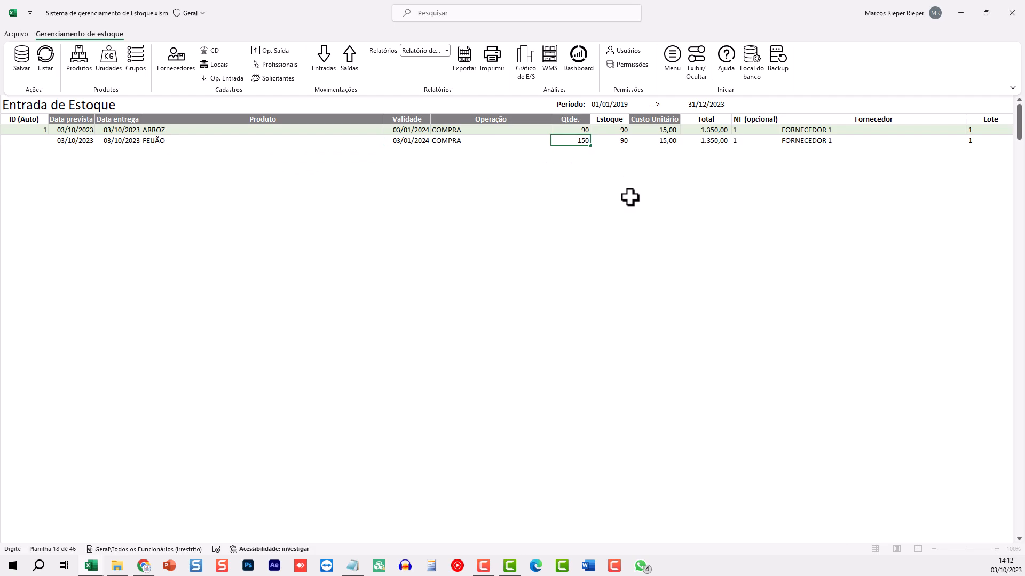
type("0")
key("Tab")
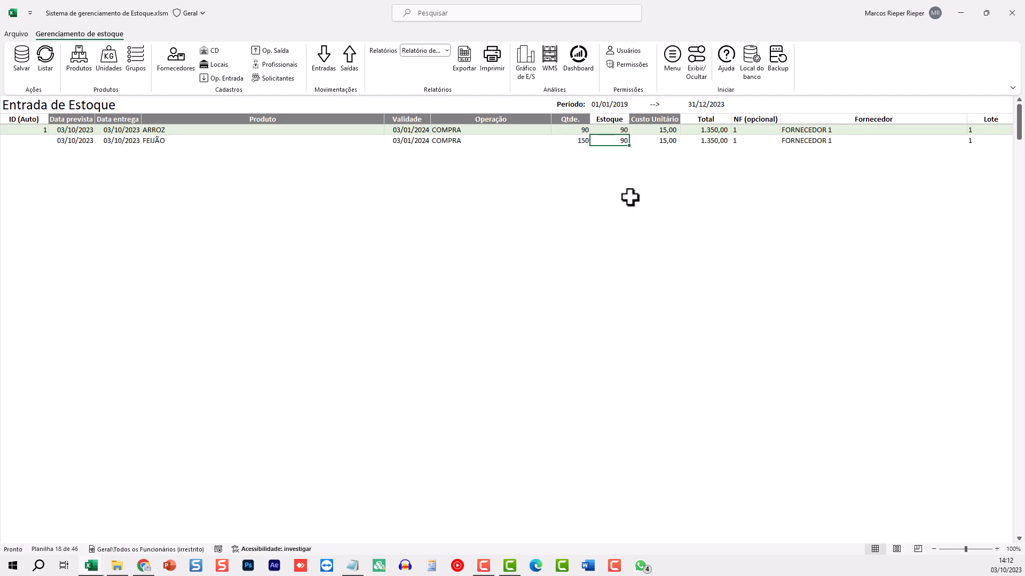
Set the FEIJÃO unit cost to 5,35 and Nível to 2
key("Tab")
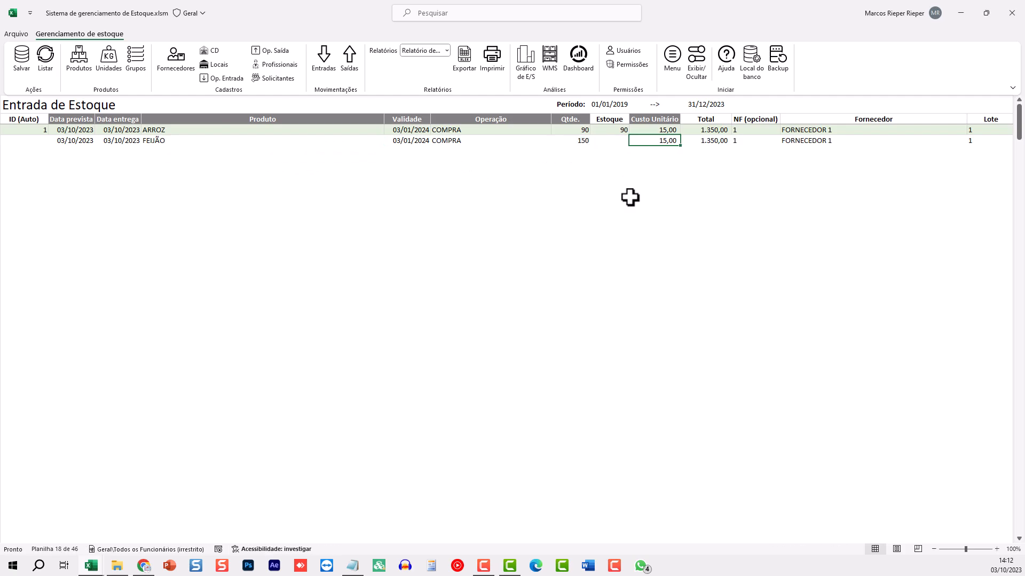
type("5,")
key("Tab")
key("Tab")
key("Tab")
key("Tab")
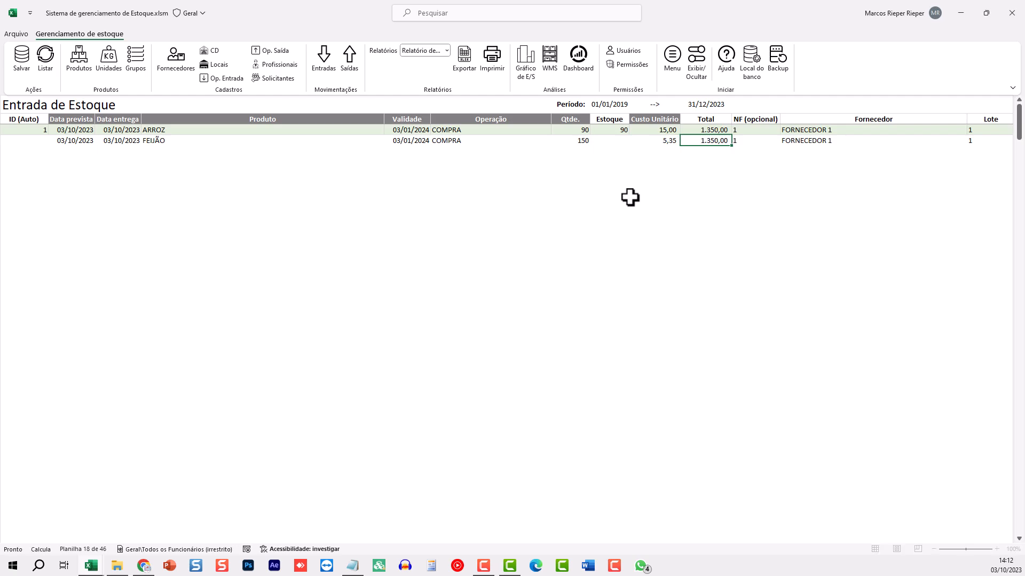
key("Tab")
key("Tab")
key("Tab")
key("Tab")
key("Tab")
key("Tab")
key("Tab")
key("Tab")
key("Tab")
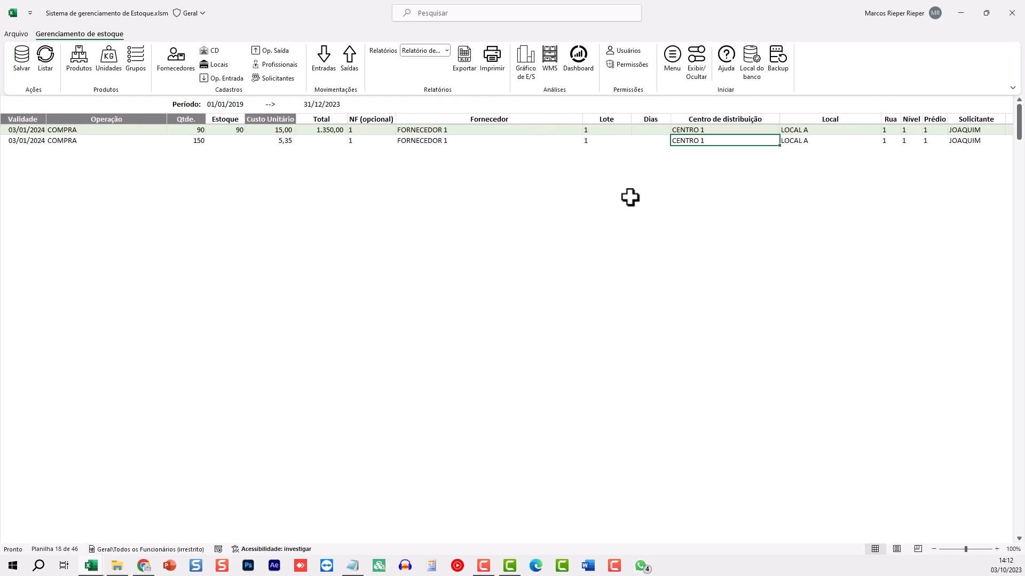
key("shift+Tab")
key("shift+Tab")
key("shift+Tab")
key("shift+Tab")
key("shift+Tab")
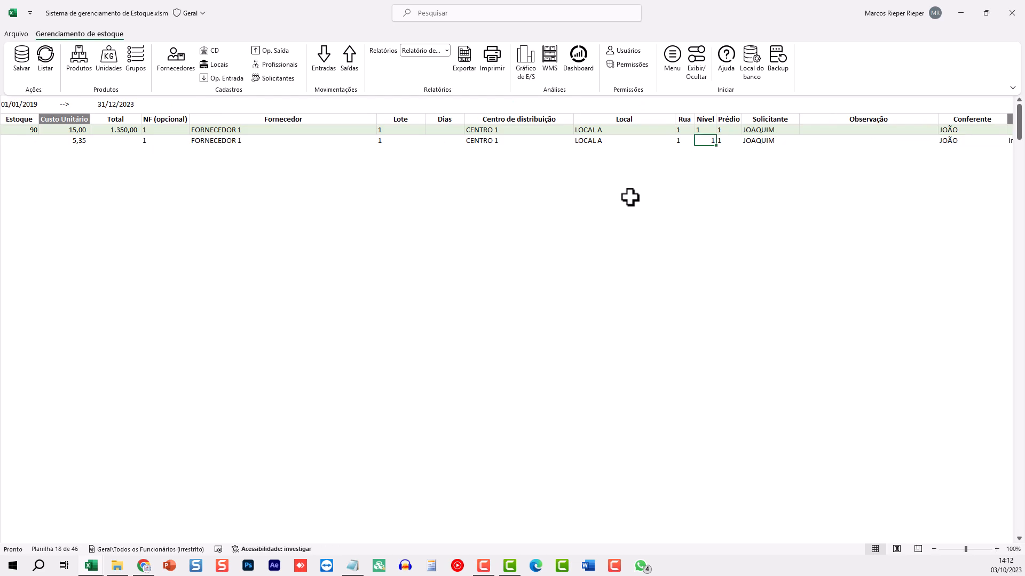
type("2")
key("Tab")
key("Tab")
key("Tab")
key("Tab")
key("Tab")
key("Tab")
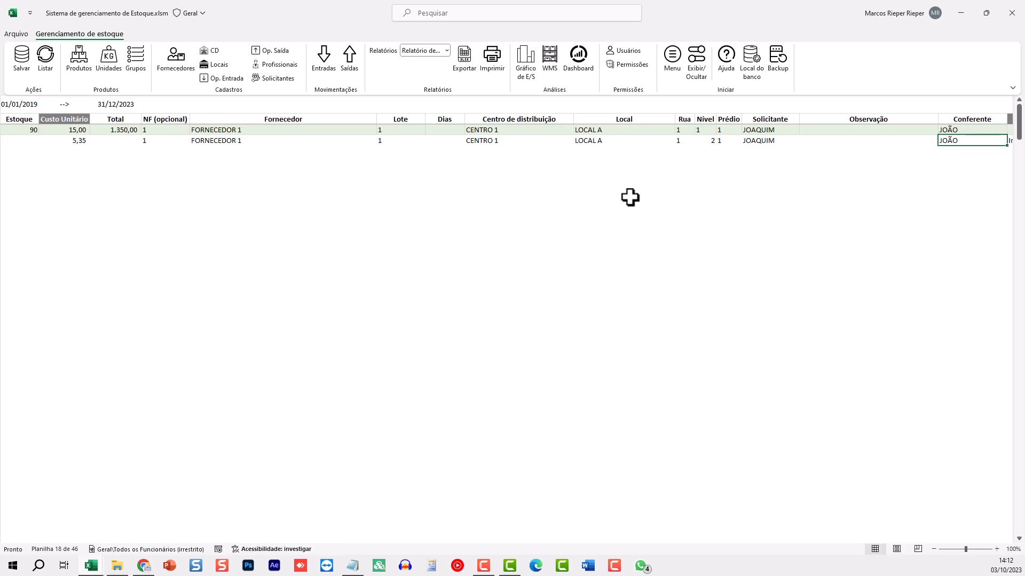
Save the FEIJÃO entry as ID 2 (total 802,50) and return to the first columns
left_click(21, 60)
key("Left")
key("Left")
key("Left")
key("Left")
key("Left")
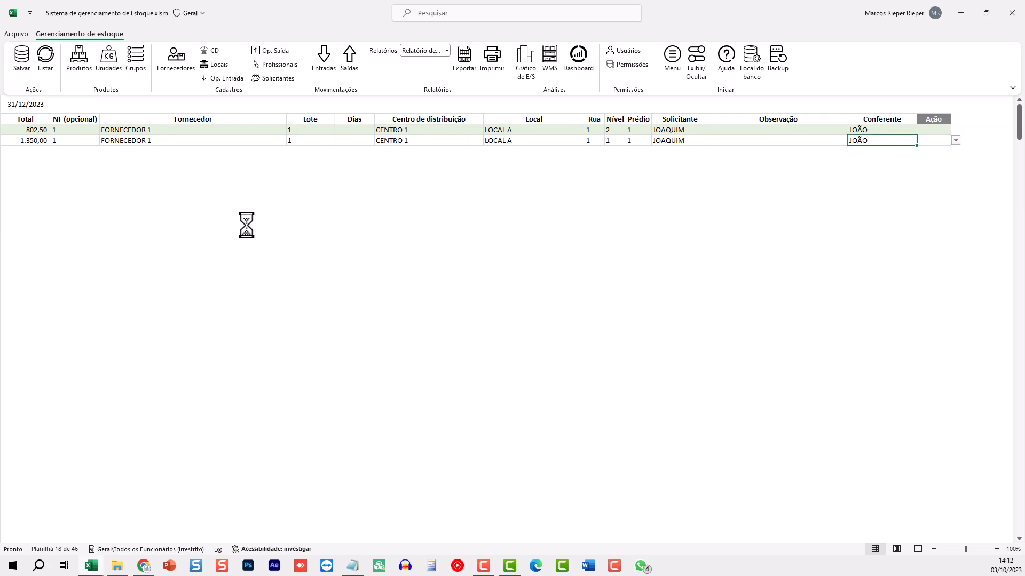
key("Up")
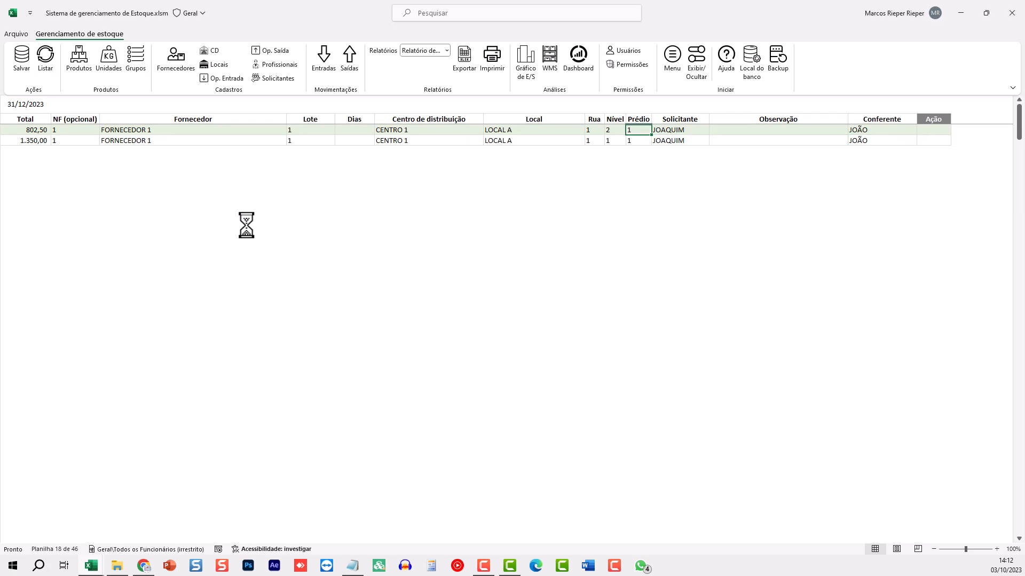
key("Home")
key("Right")
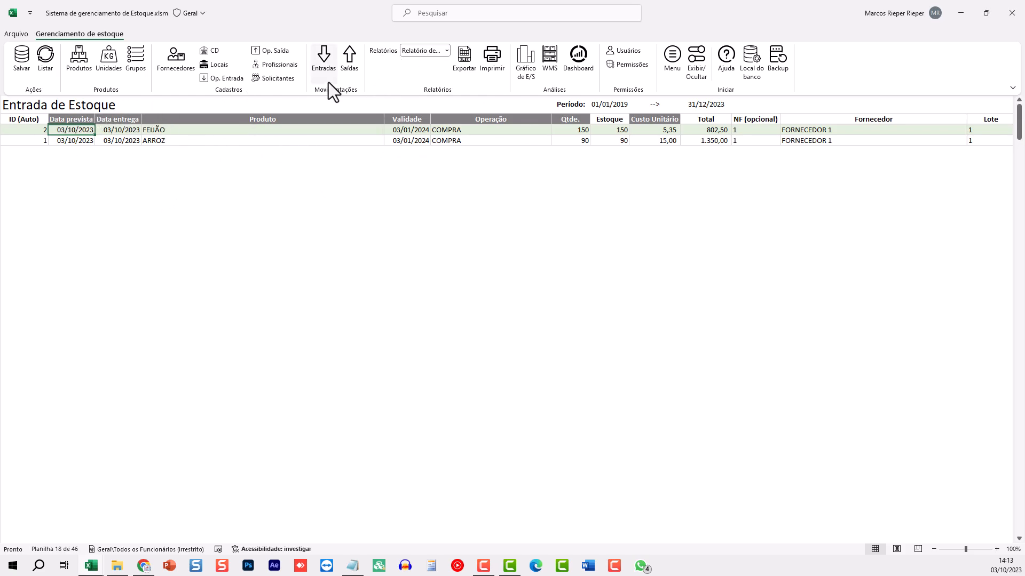
On the Saída de Estoque sheet, enter exit date 04/10/2023 with ARROZ as the product
left_click(350, 62)
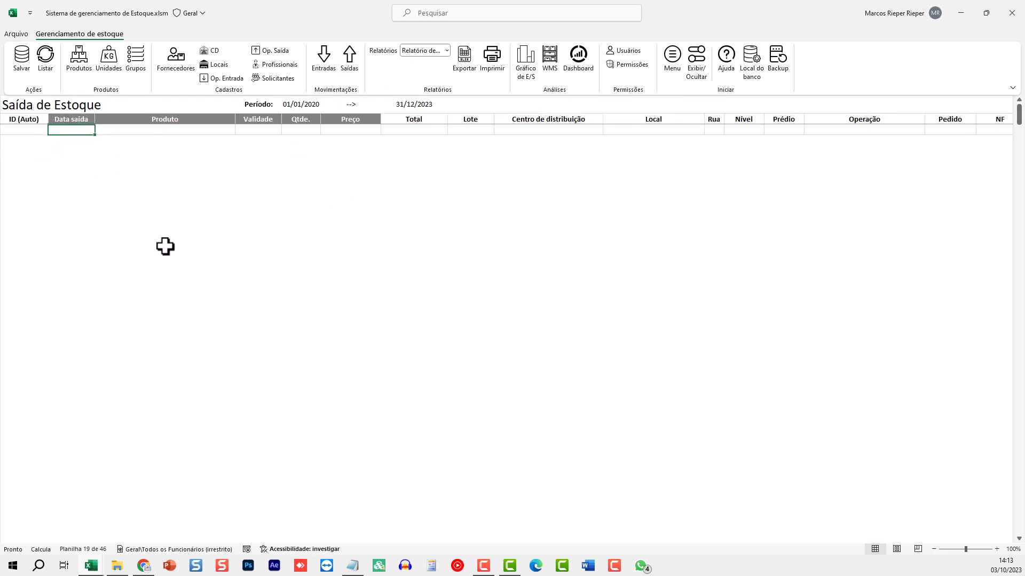
type("3/10")
key("Tab")
key("alt+Down")
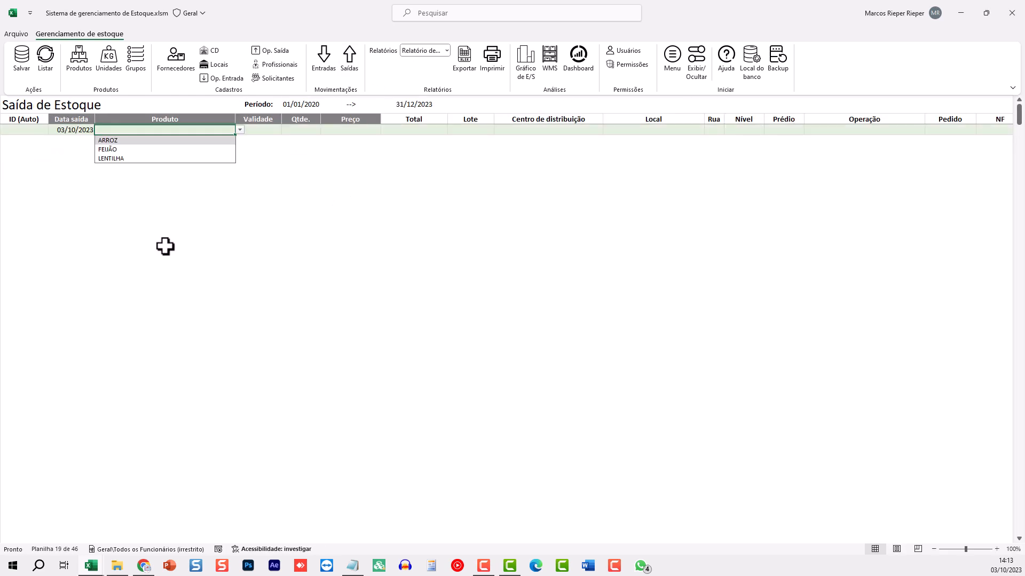
key("Escape")
key("Left")
type("4")
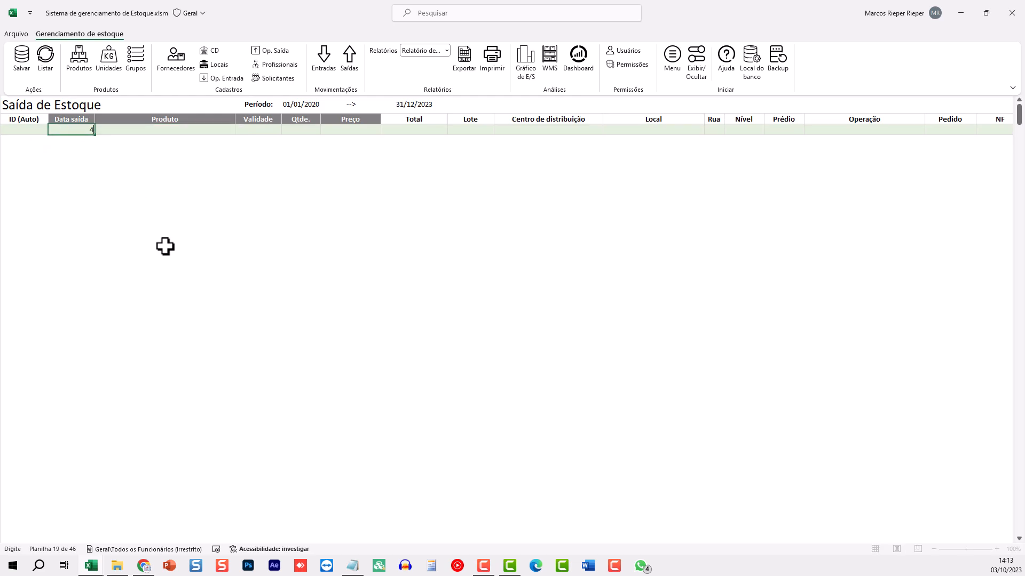
key("Tab")
key("alt+Down")
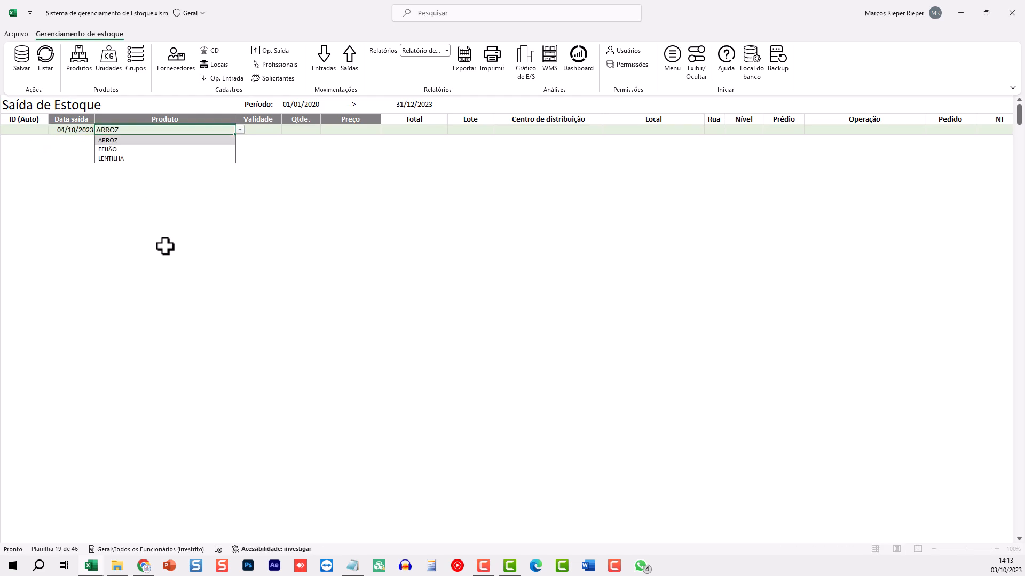
key("Return")
key("Tab")
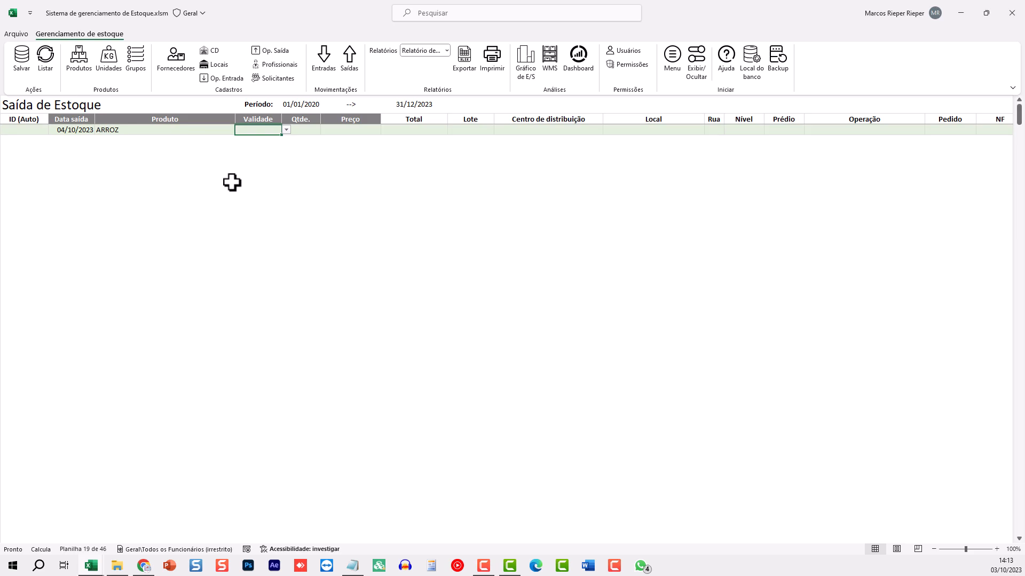
Set expiry 03/01/2024, quantity 5, price 25 and lote 1
left_click(286, 130)
left_click(267, 142)
left_click(309, 133)
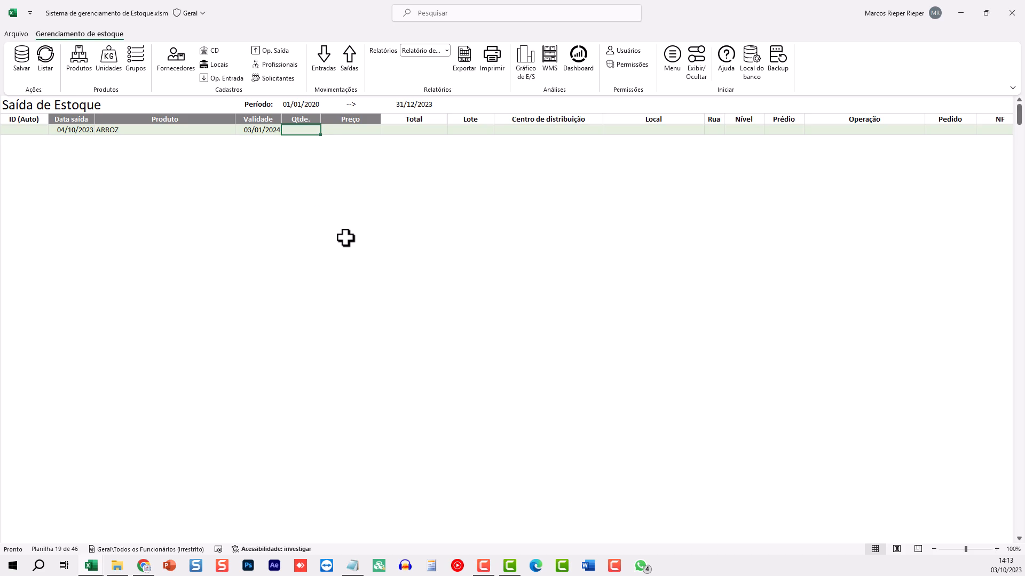
type("5")
key("Tab")
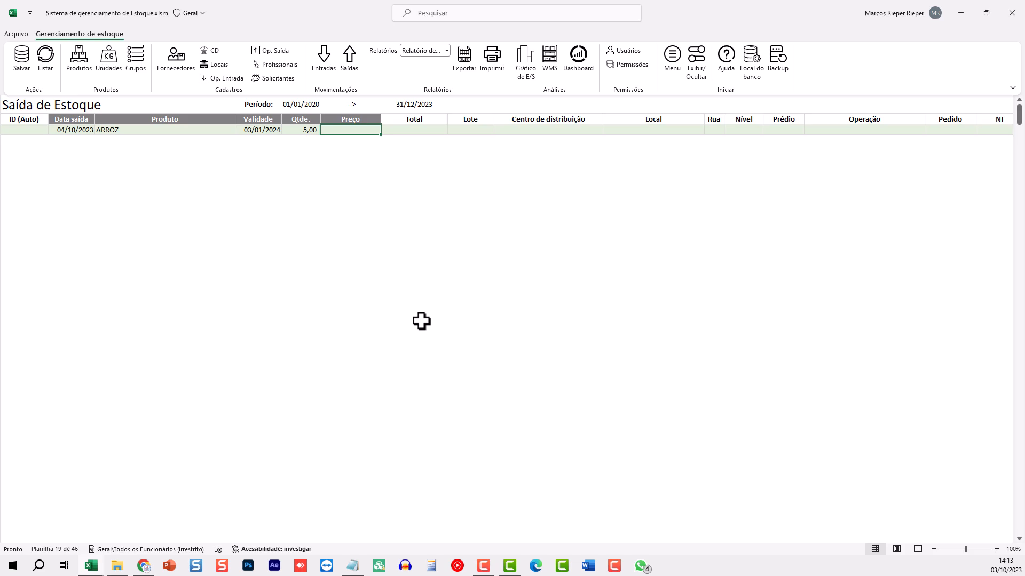
type("25")
key("Tab")
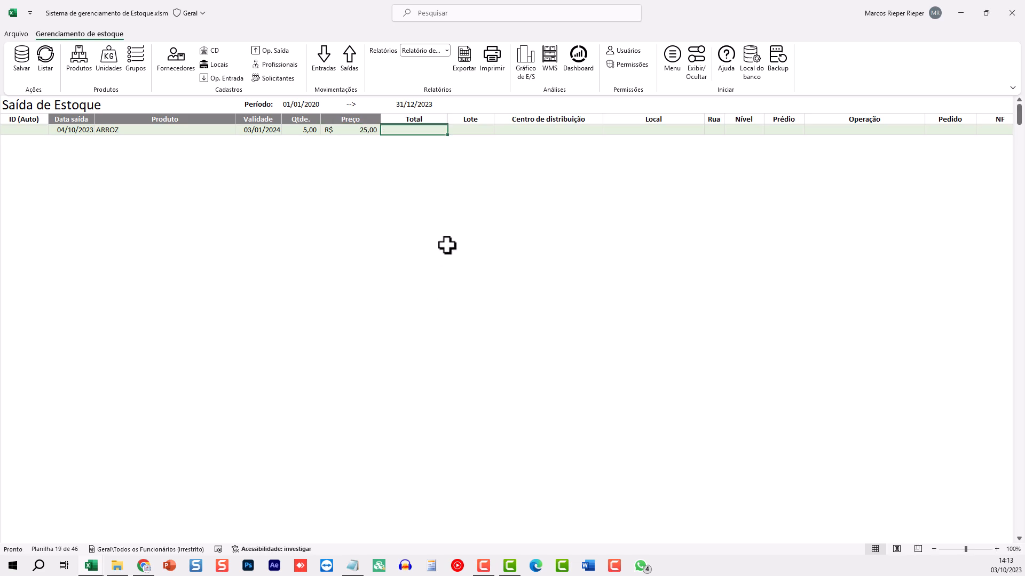
key("Tab")
type("1")
key("Tab")
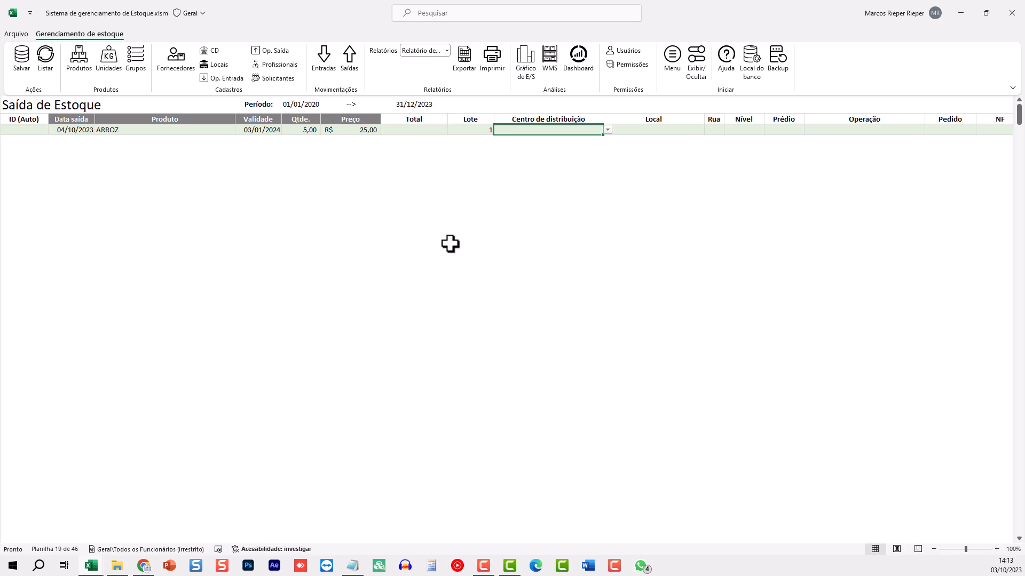
Choose CENTRO 1 and LOCAL A, with Rua, Nível and Prédio all 1
left_click(607, 129)
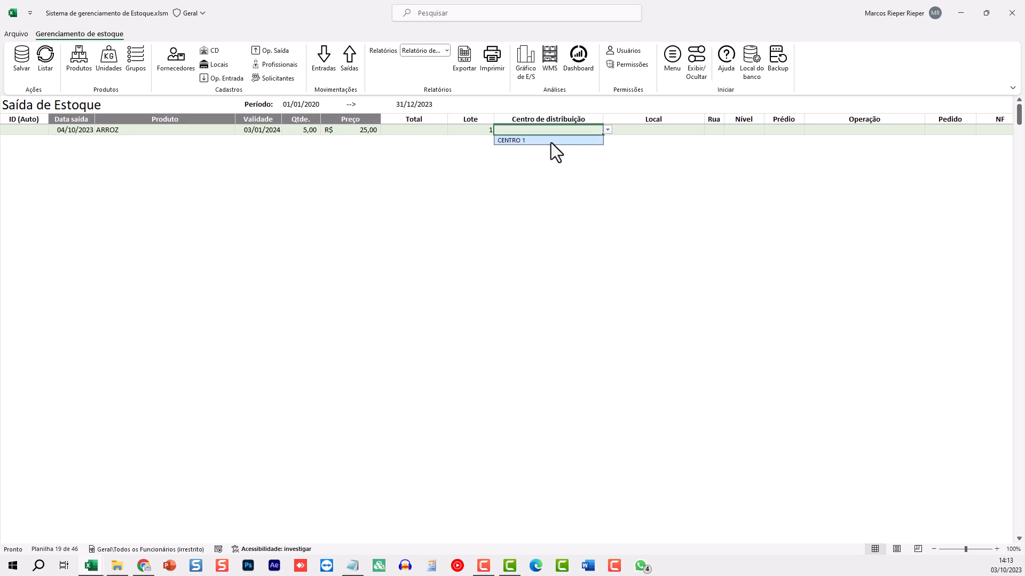
left_click(543, 140)
left_click(696, 131)
left_click(709, 130)
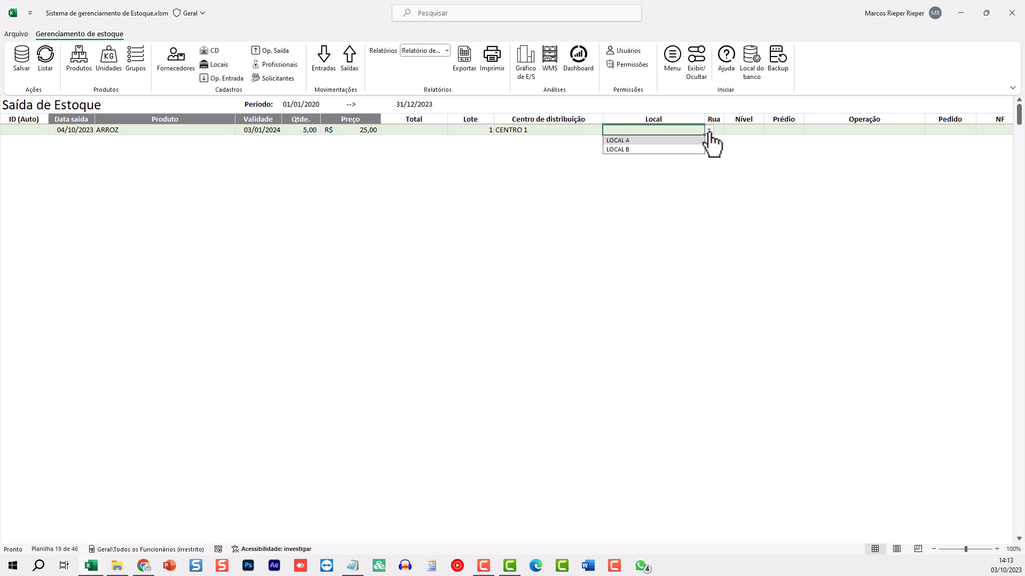
left_click(646, 140)
left_click(714, 130)
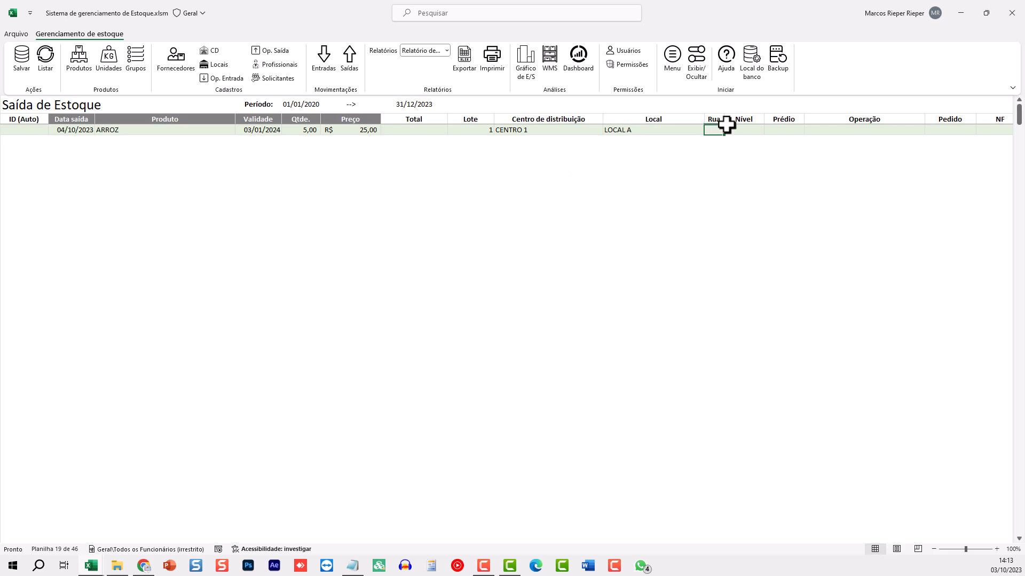
type("1")
key("Tab")
type("1")
key("Tab")
type("1")
key("Tab")
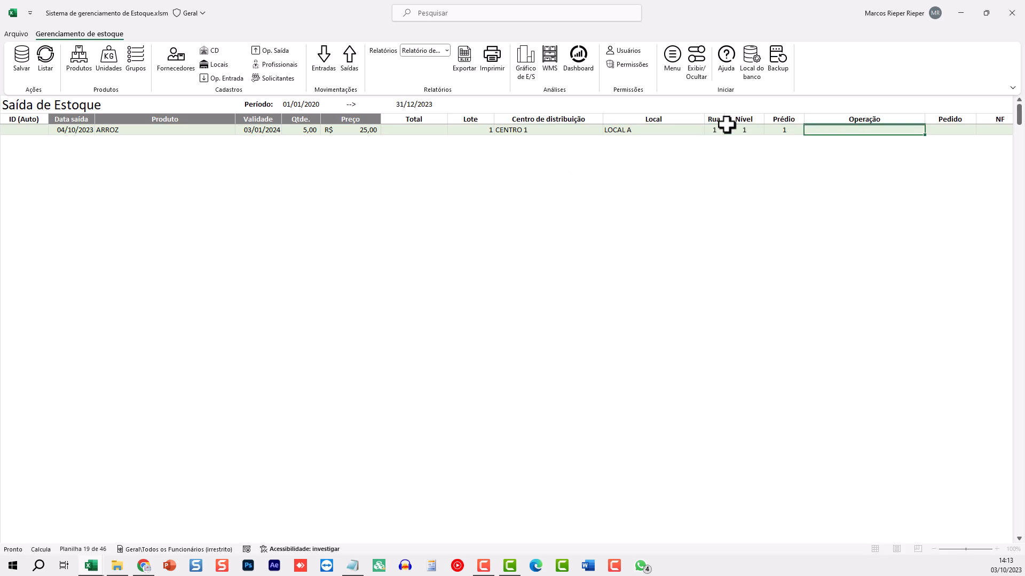
Set the operation to VENDA, Pedido 1 and NF 2
key("Tab")
key("Tab")
key("Tab")
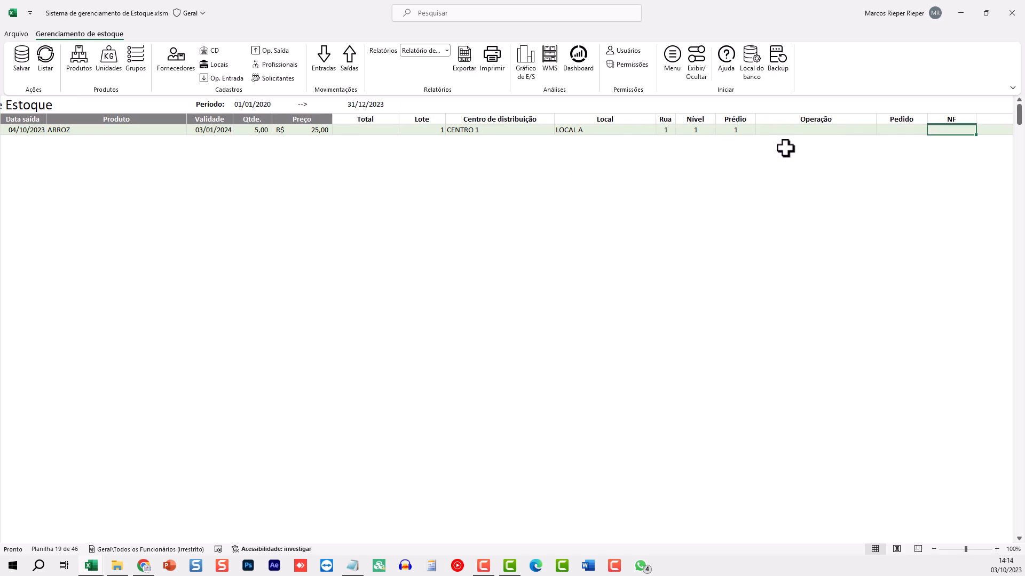
left_click(619, 132)
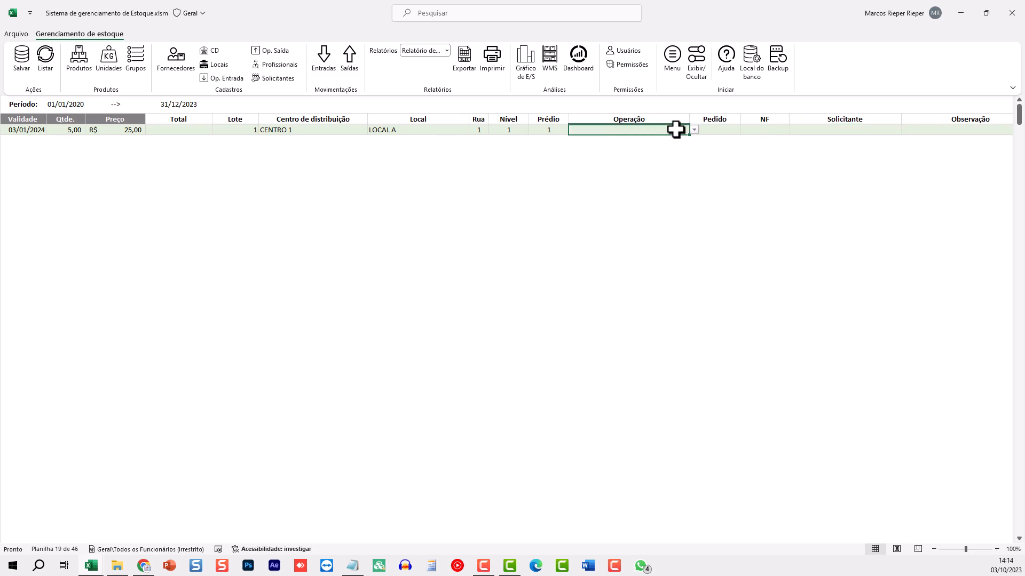
left_click(693, 130)
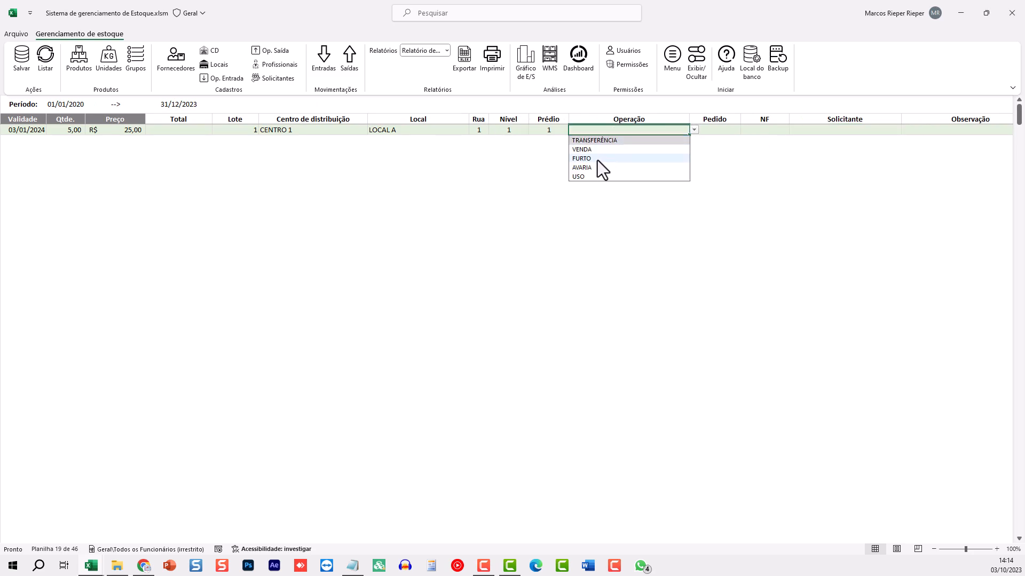
left_click(587, 149)
left_click(716, 129)
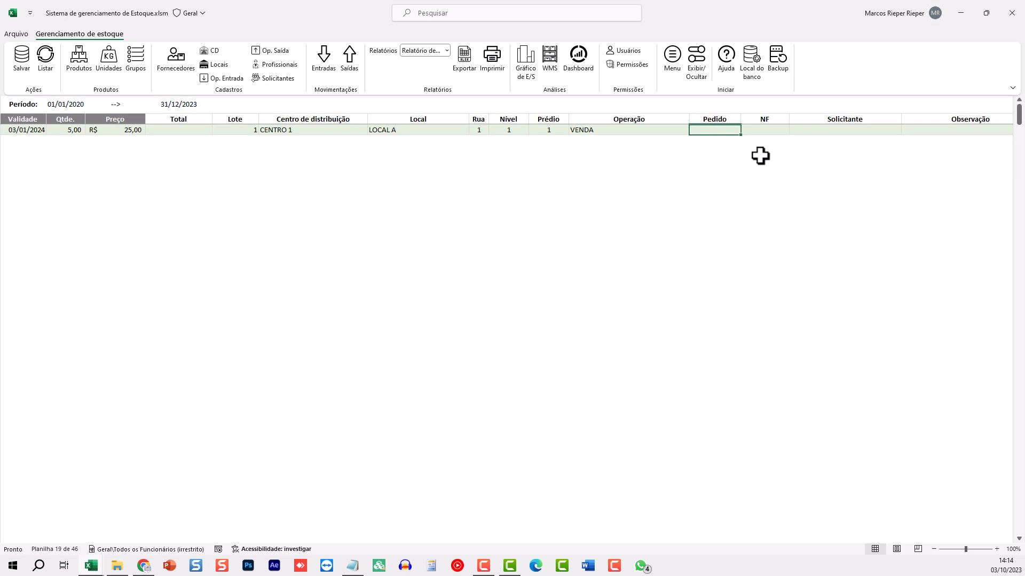
type("1")
key("Tab")
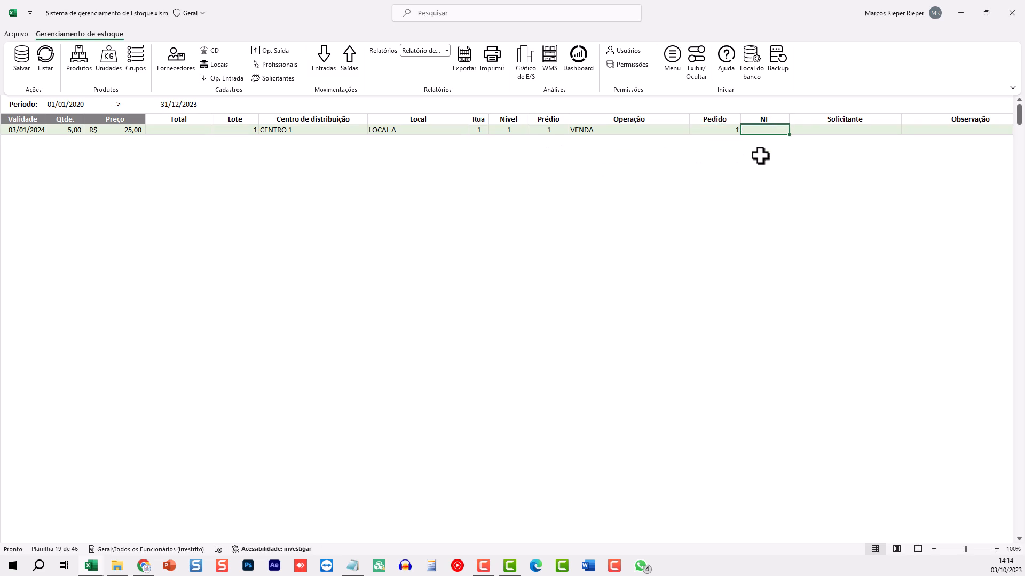
type("2")
key("Tab")
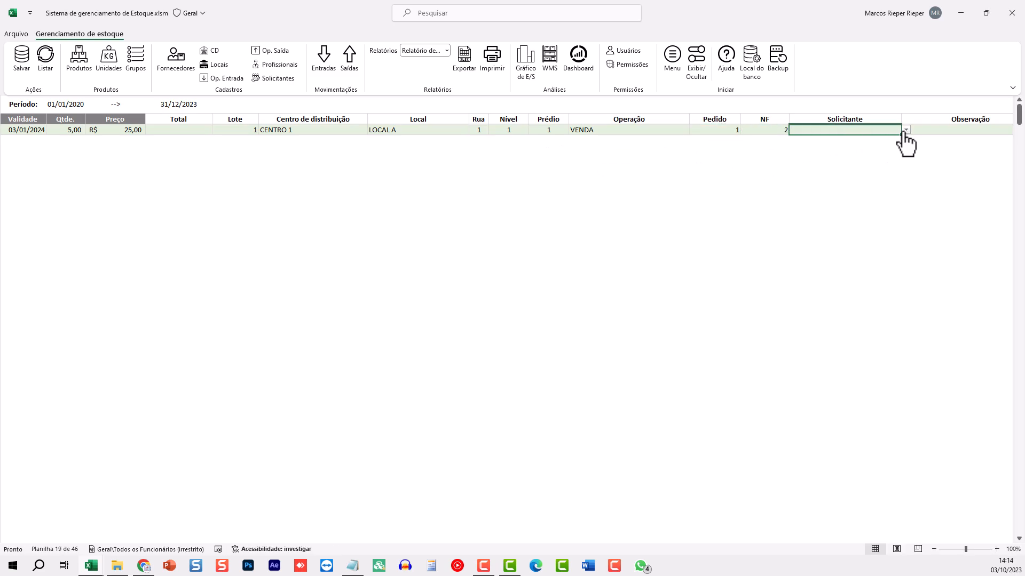
Accept the requester and choose the second checker in the list
left_click(905, 130)
key("Tab")
key("Tab")
key("Tab")
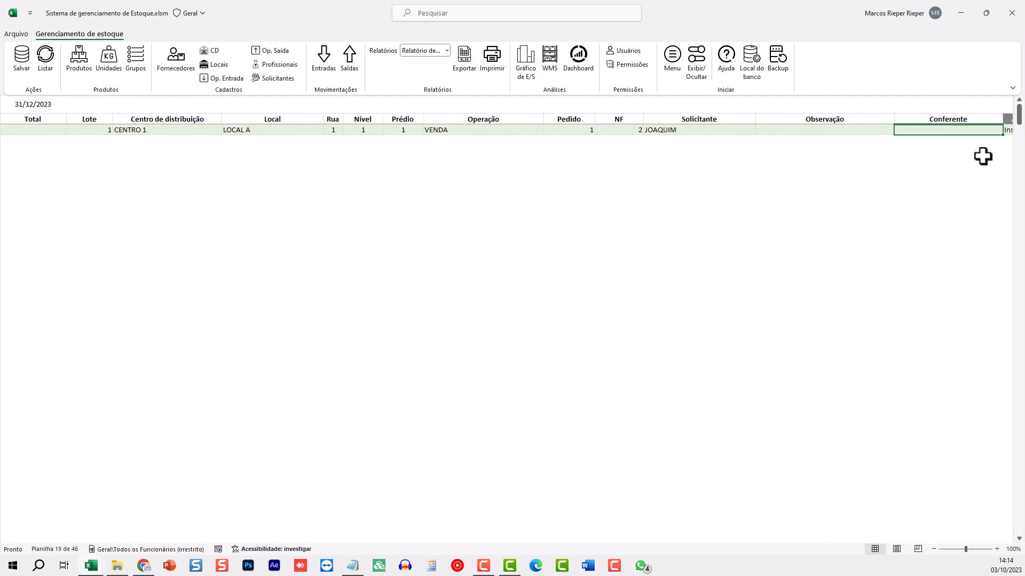
left_click(903, 132)
left_click(940, 130)
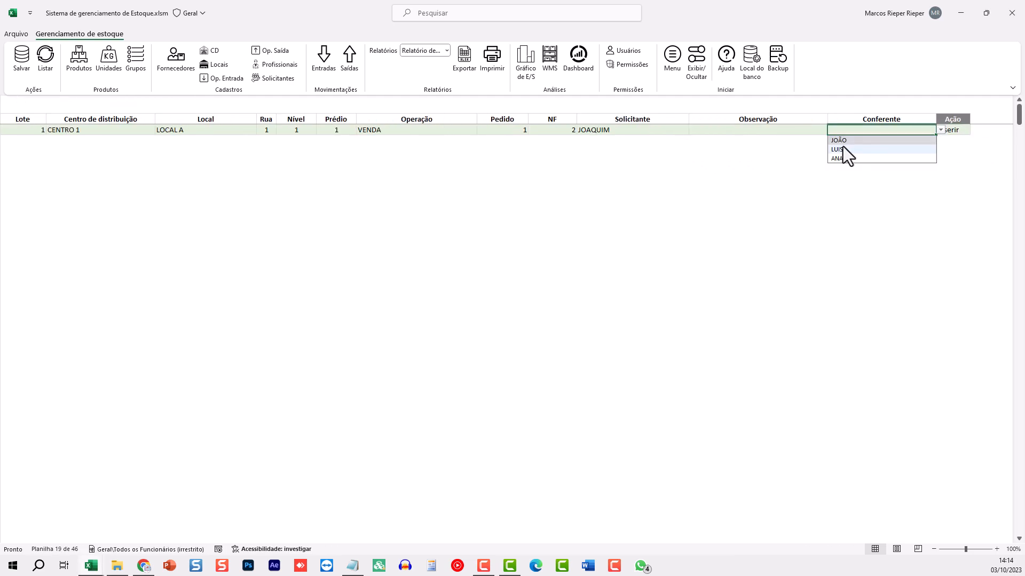
left_click(841, 151)
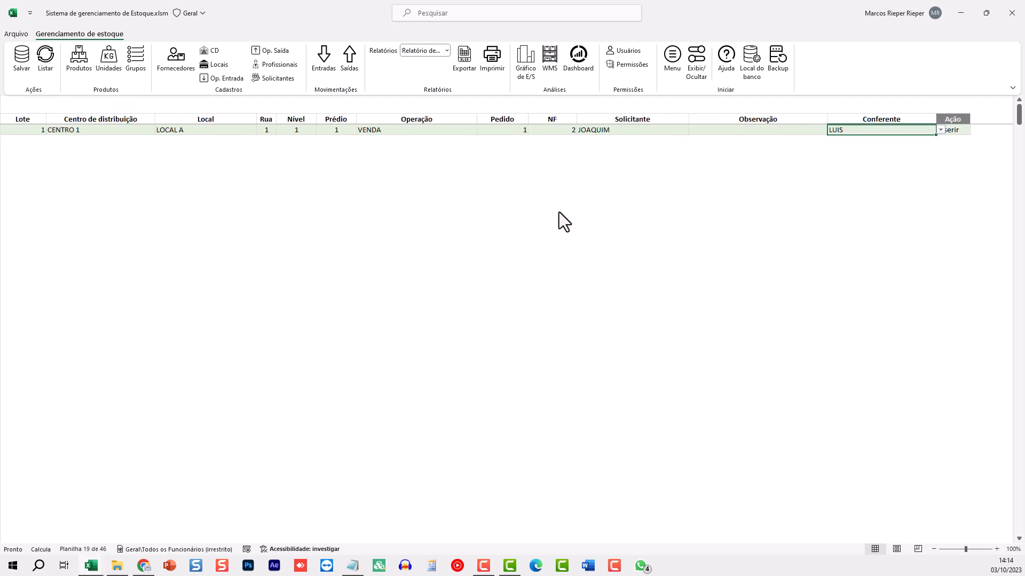
Save the ARROZ exit as ID 3 totalling R$ 125,00, then go to the empty row below
left_click(22, 56)
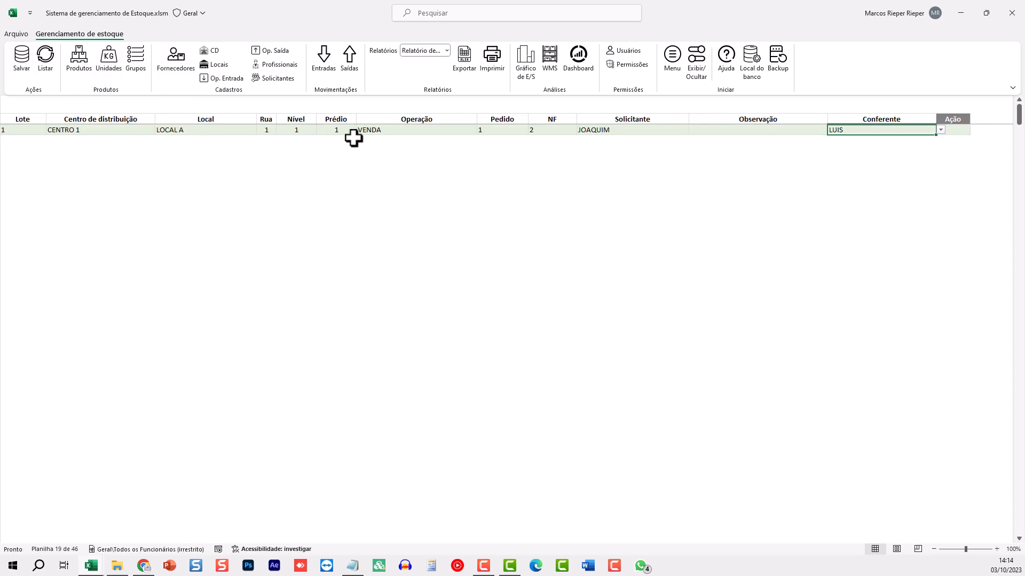
left_click(431, 132)
key("Home")
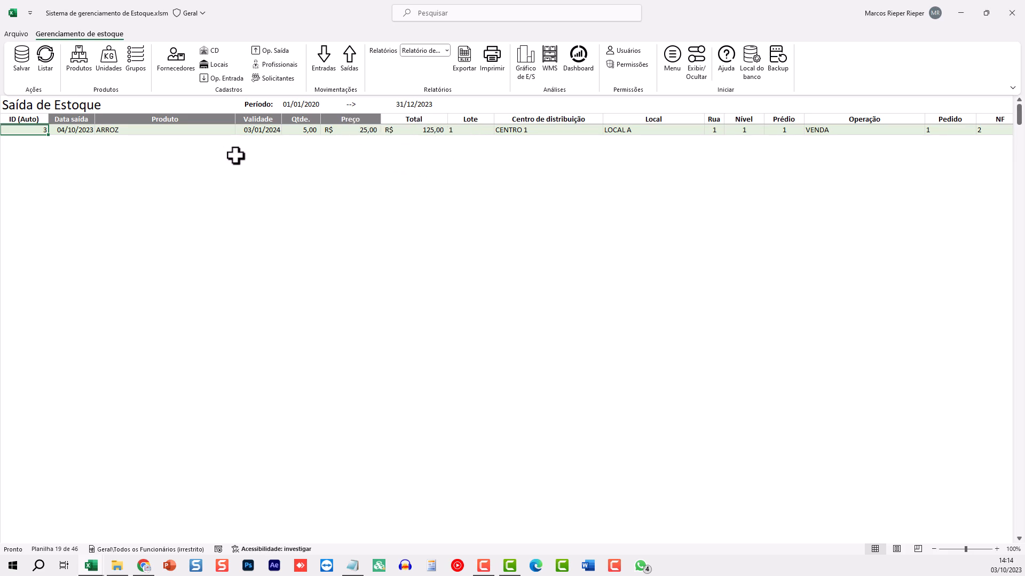
left_click(75, 140)
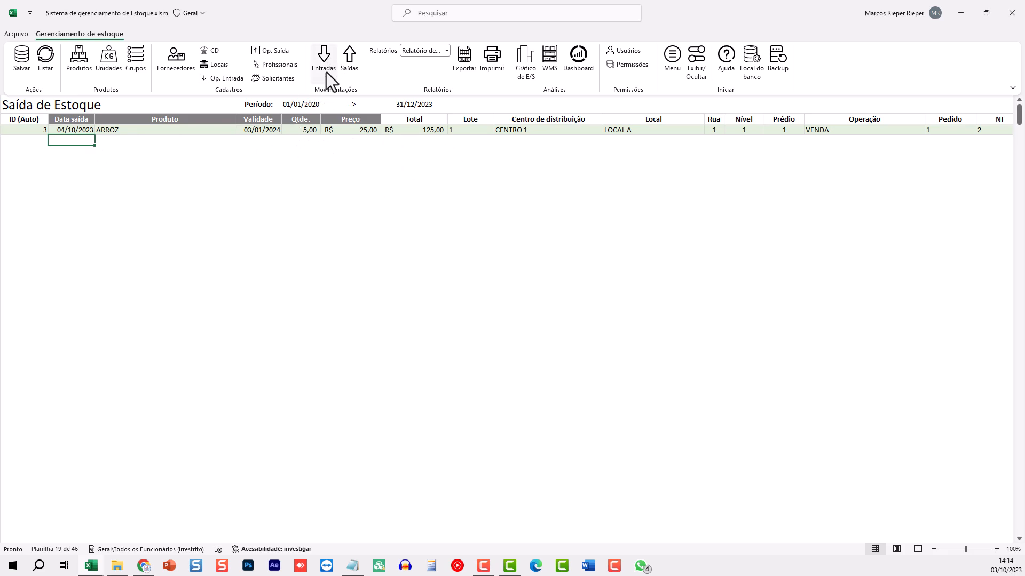
left_click(75, 130)
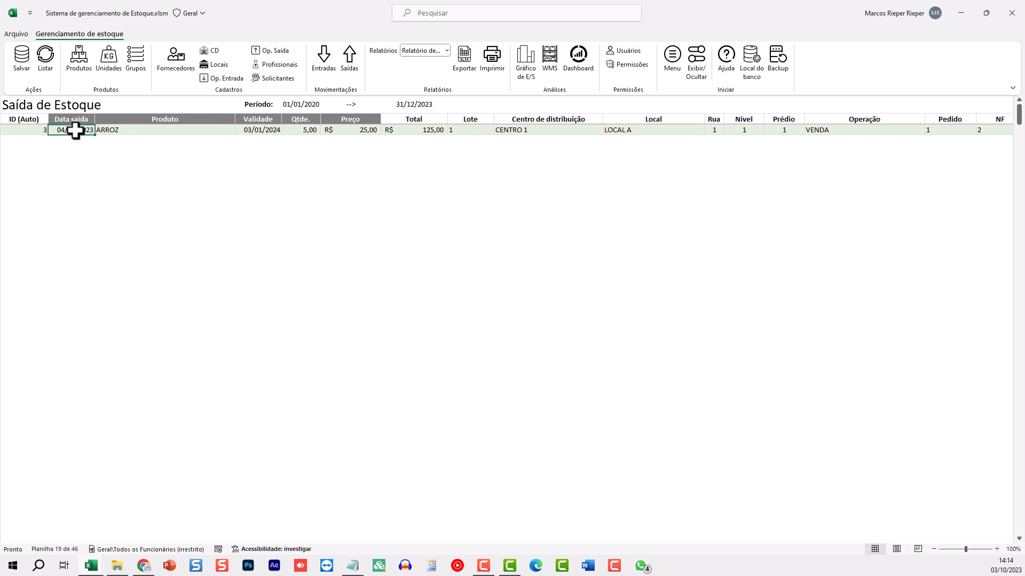
key("Down")
type("4/")
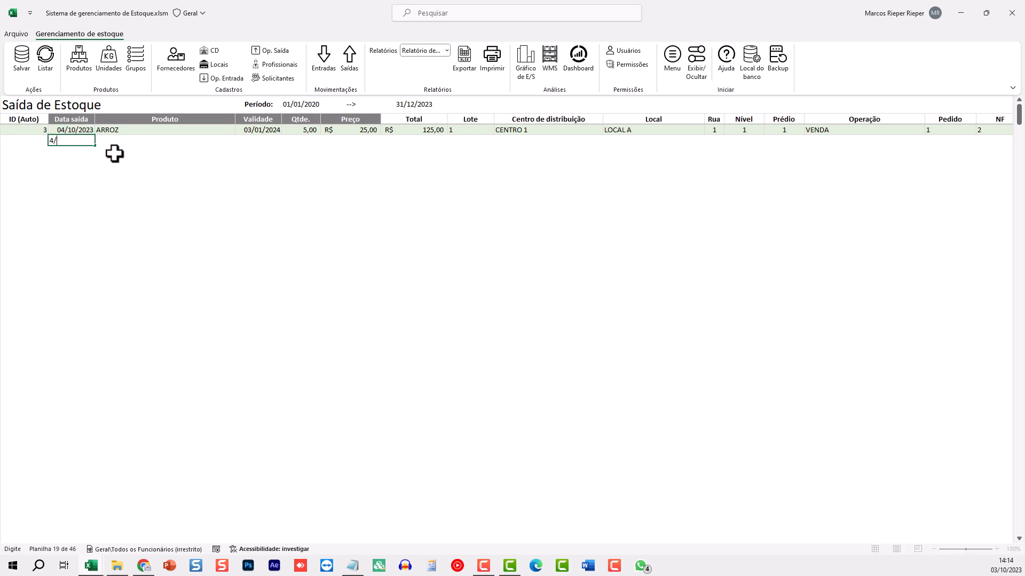
type("140")
key("Escape")
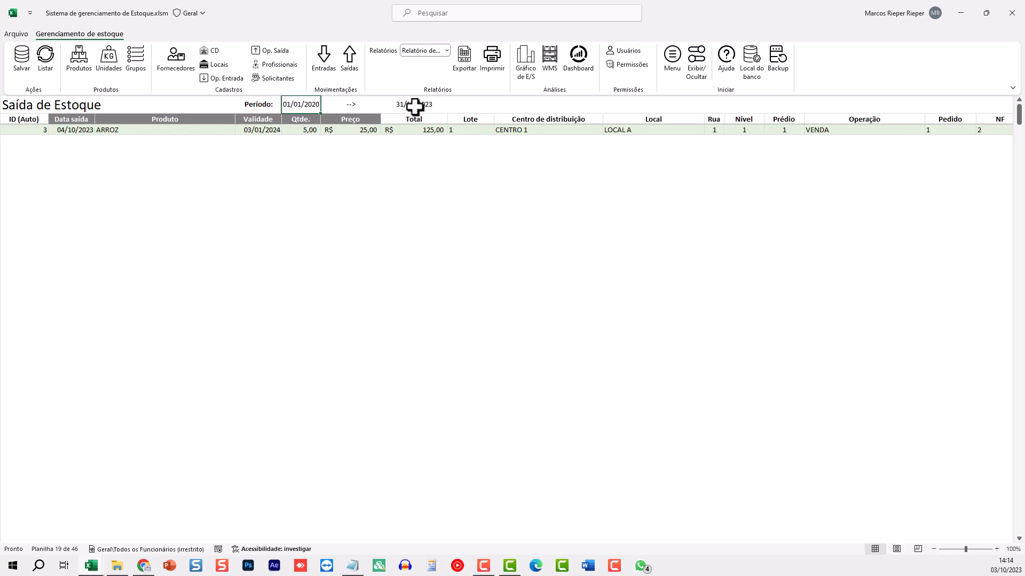
left_click(414, 105)
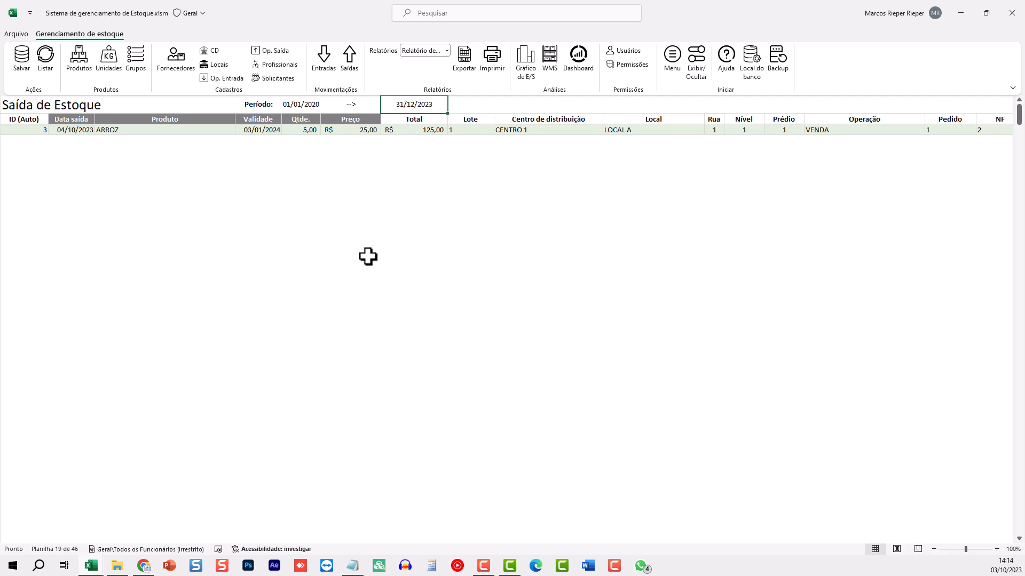
type("31/")
key("Escape")
type("30/")
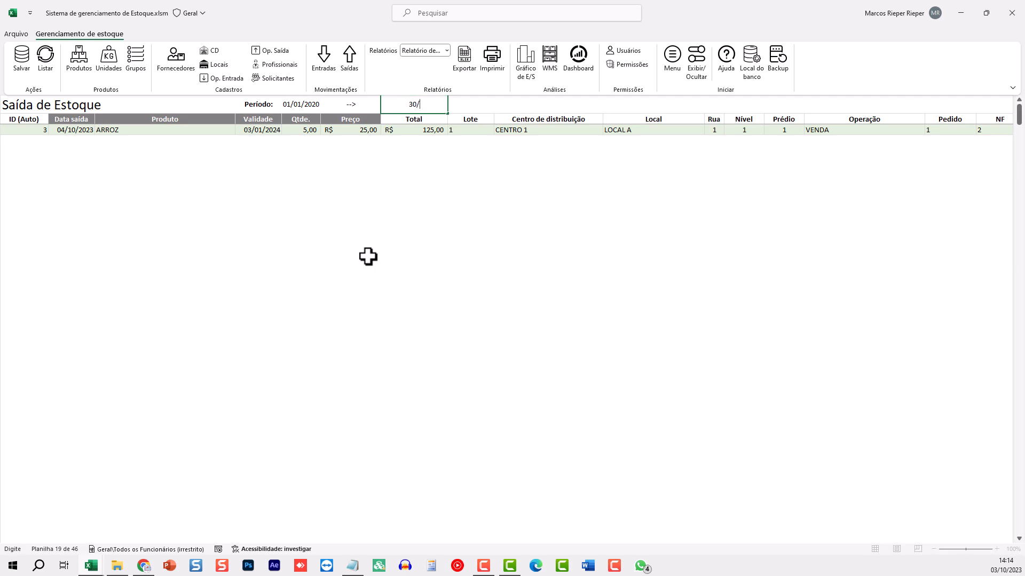
key("Return")
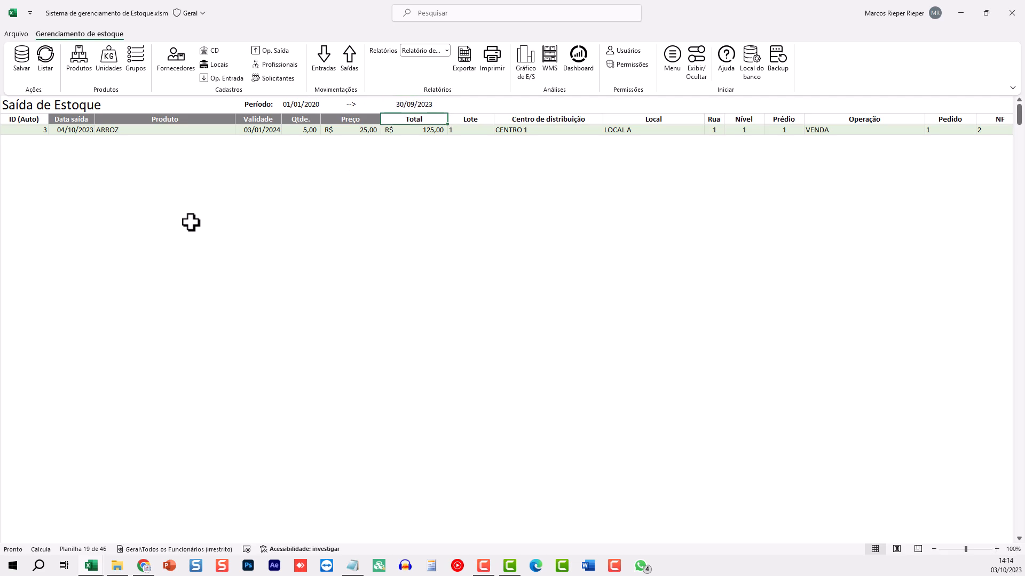
left_click(50, 63)
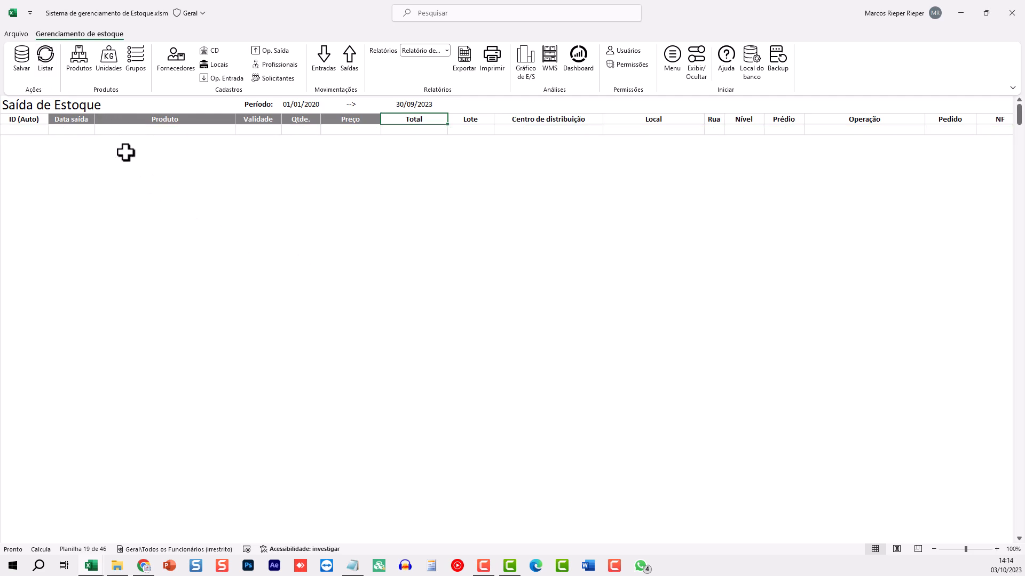
left_click(411, 109)
type("31")
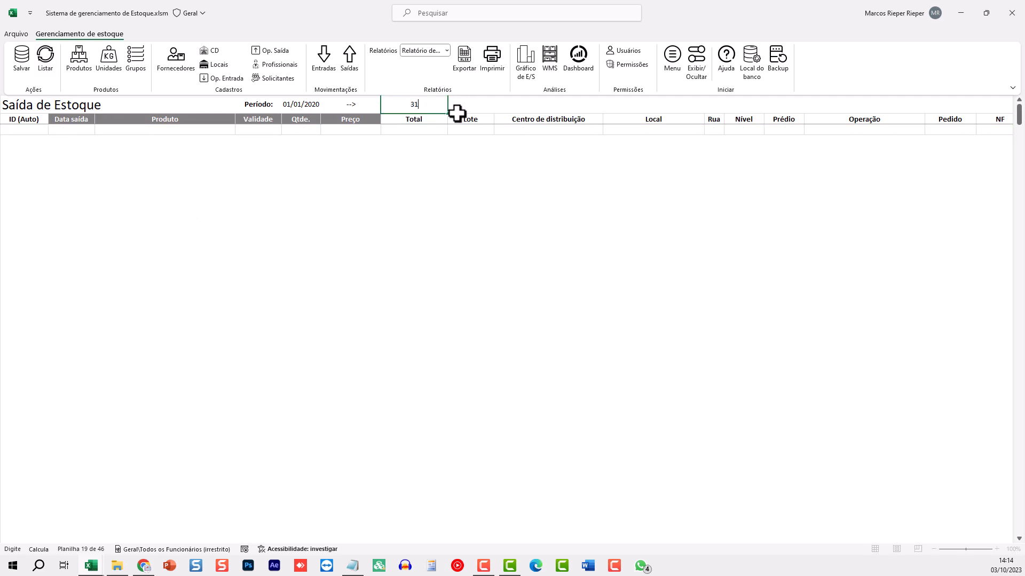
type("/12/2023")
key("Return")
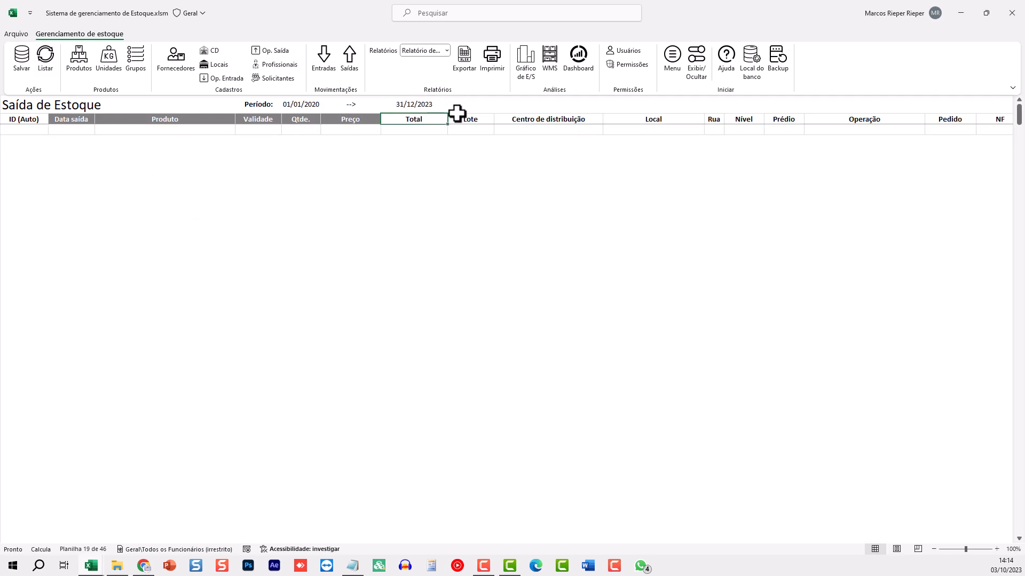
left_click(45, 60)
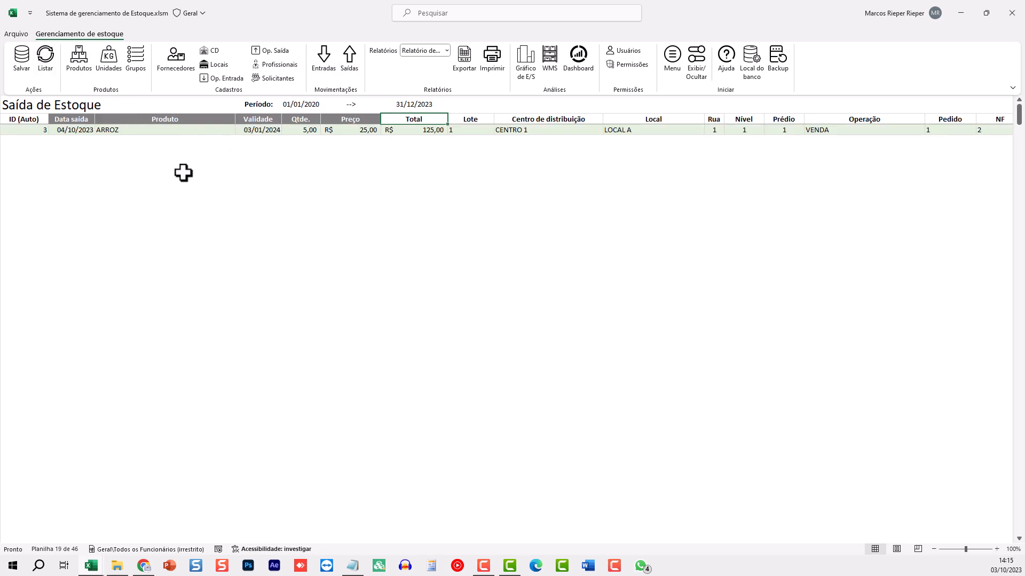
In the empty row, enter exit date 04/01/2023 with FEIJÃO as the product
left_click(74, 140)
type("4/0")
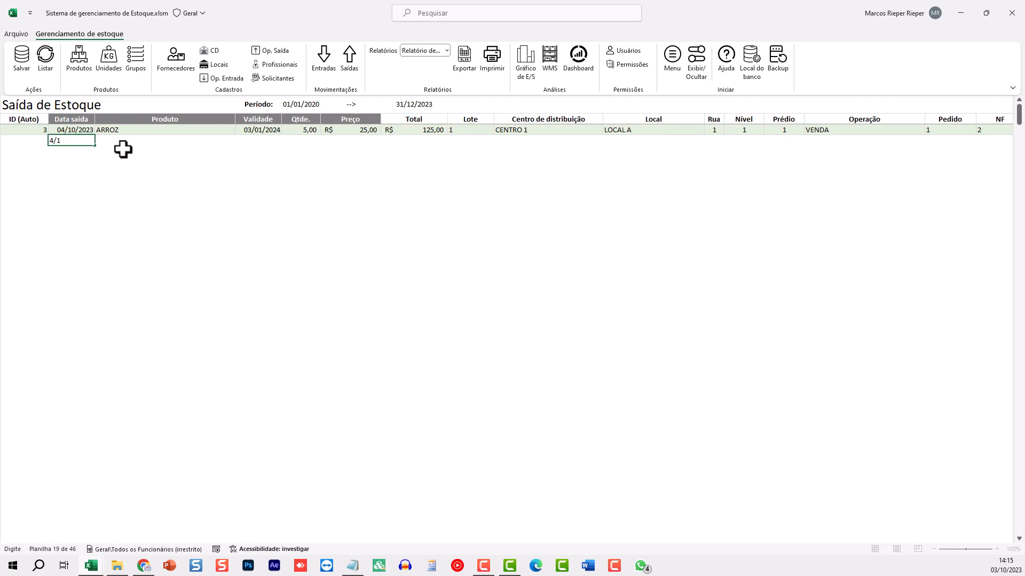
type("1")
key("Tab")
key("Tab")
key("alt+Down")
key("Escape")
key("Left")
key("alt+Down")
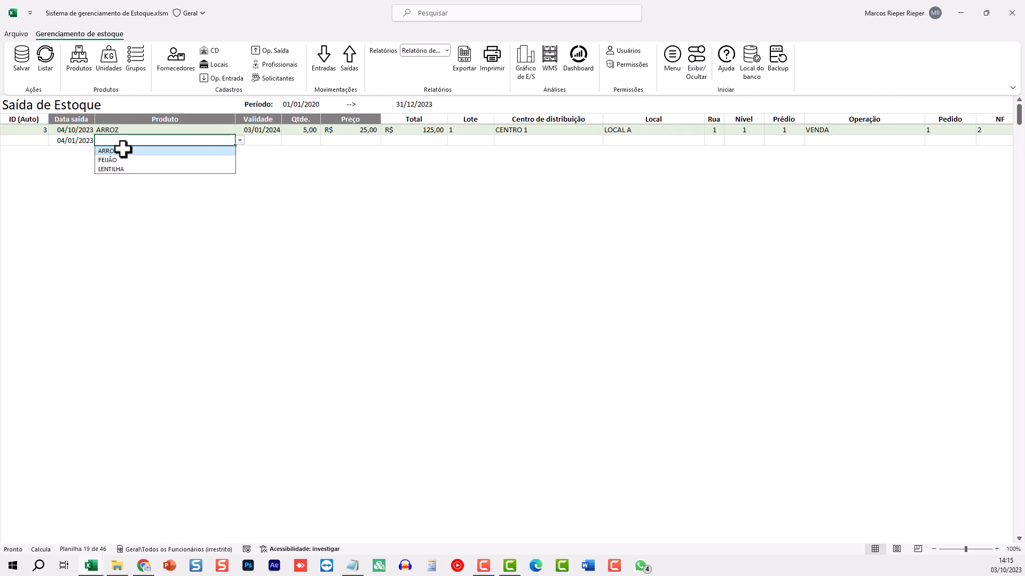
key("Down")
key("Return")
key("Tab")
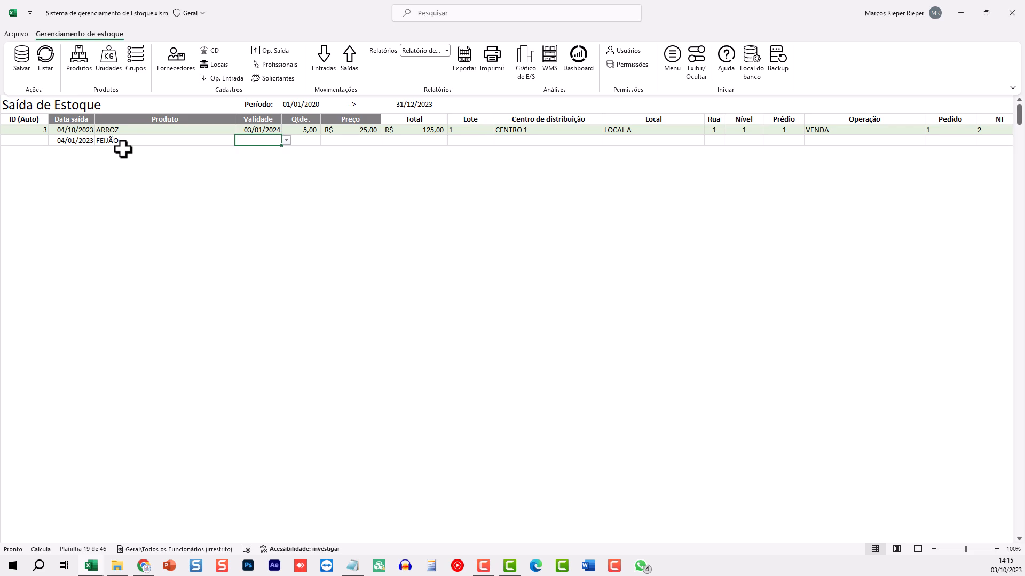
Set expiry 03/01/2024, quantity 10, price 11,00 and lot 1
key("alt+Down")
left_click(265, 151)
left_click(311, 140)
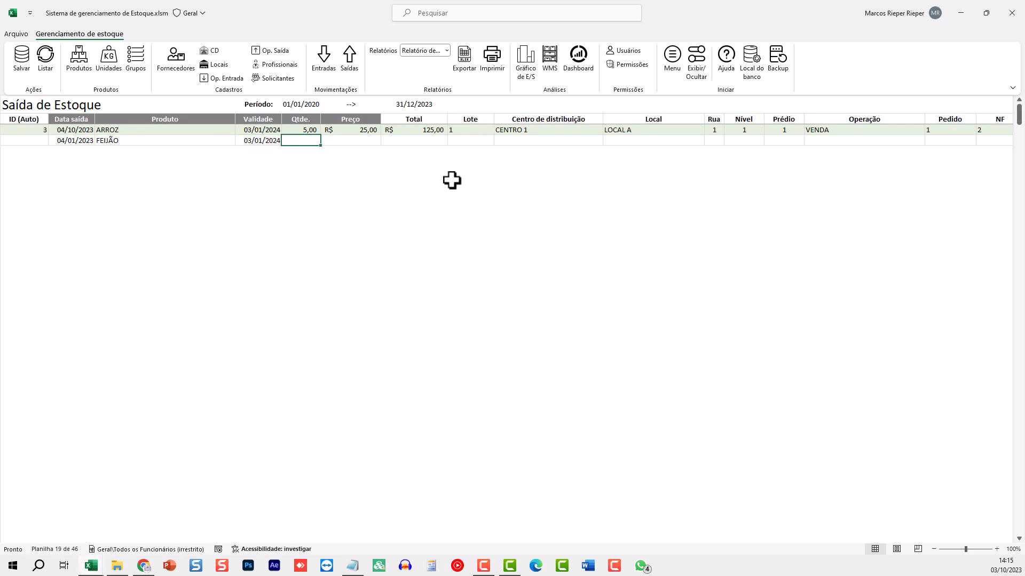
type("10")
key("Tab")
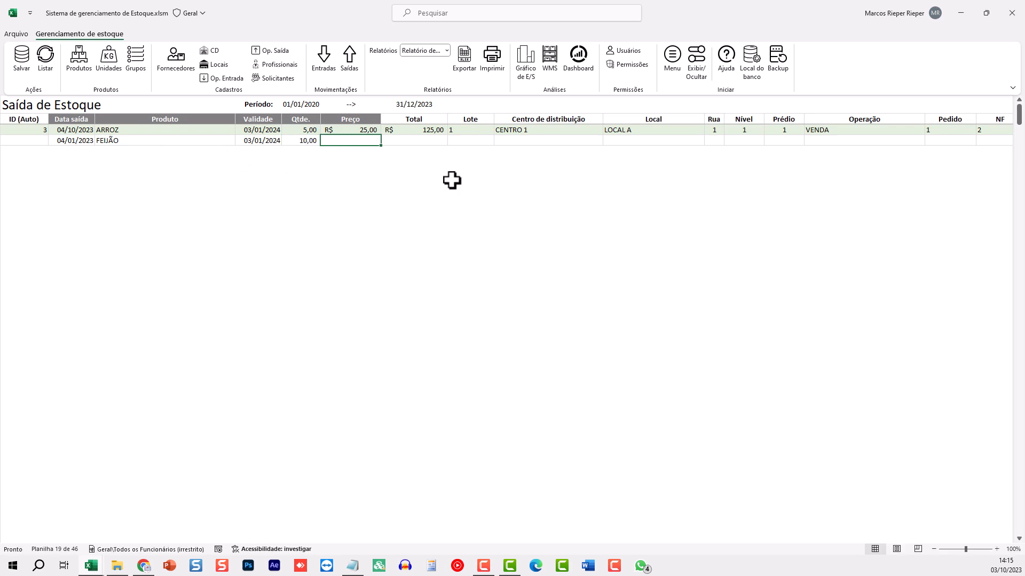
type("11")
key("Tab")
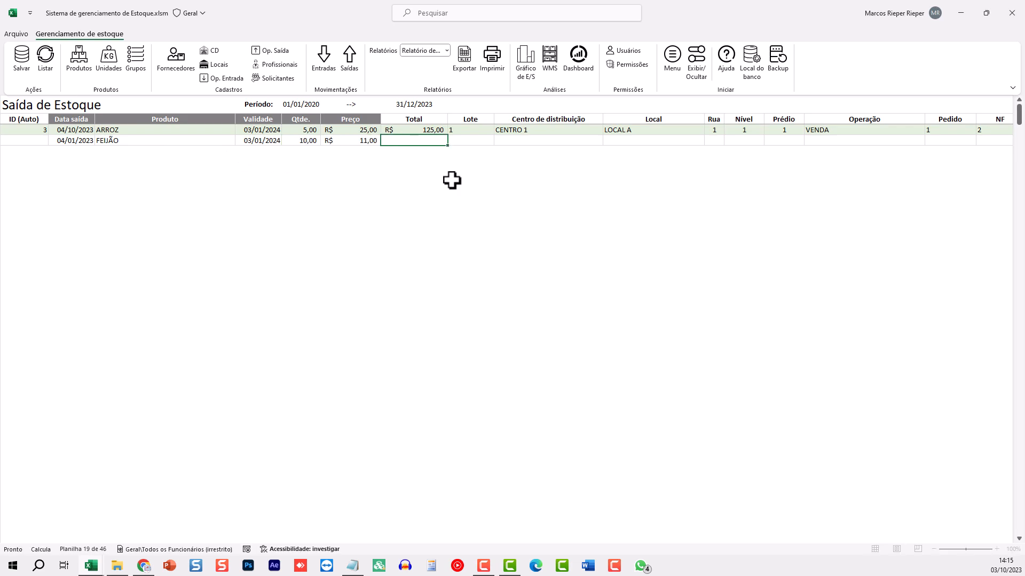
type("1")
key("Tab")
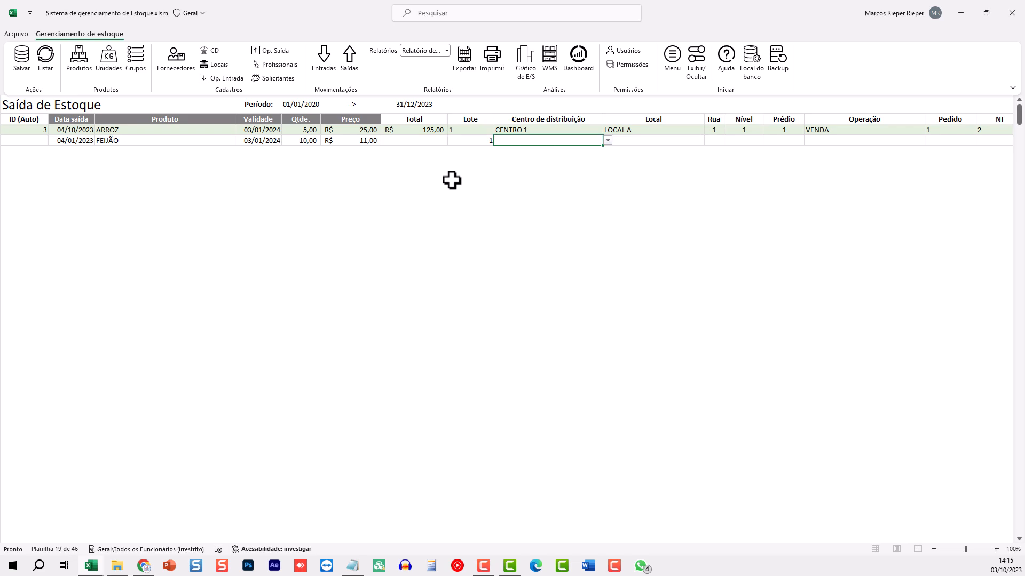
Choose CENTRO 1 and LOCAL A, with Rua 1, Nível 2 and Prédio 1
key("alt+Down")
key("Down")
key("Tab")
key("alt+Down")
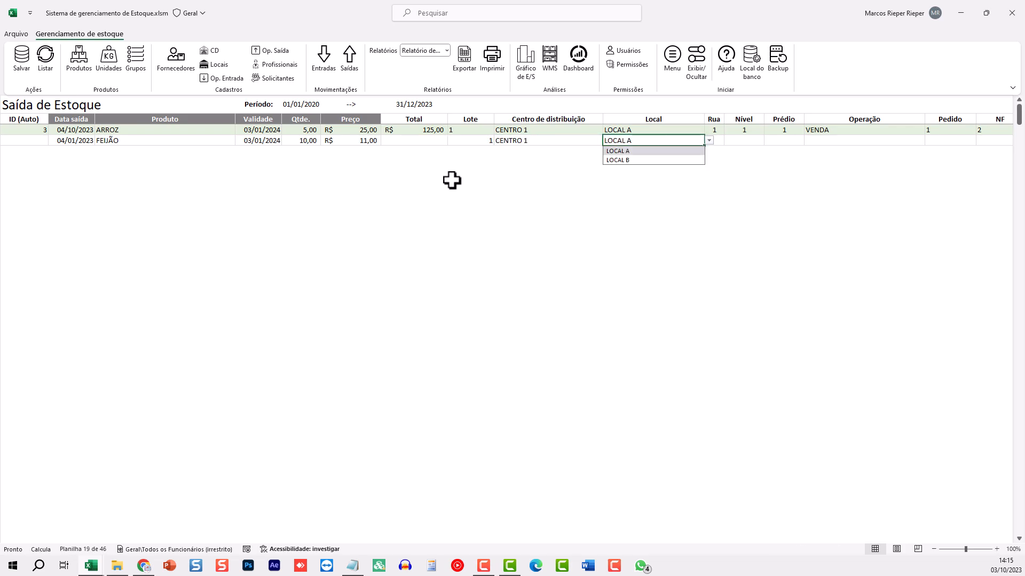
key("Tab")
type("1")
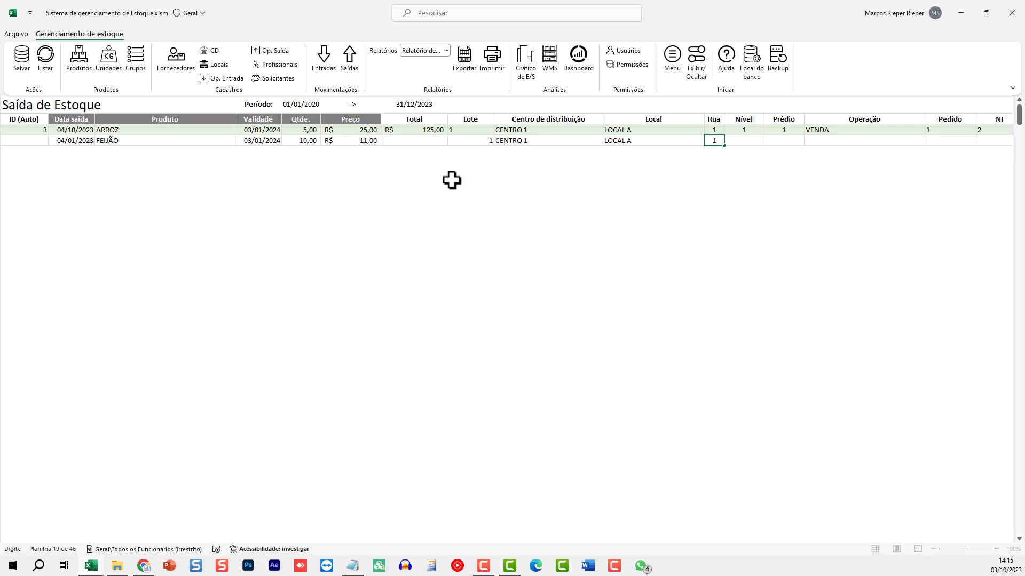
key("Tab")
type("2")
key("Tab")
type("1")
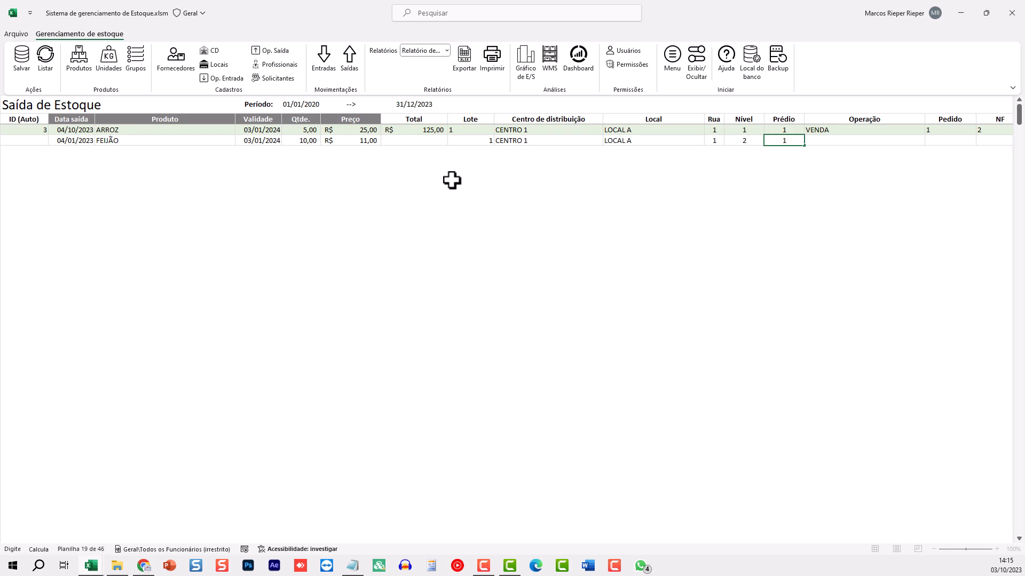
key("Tab")
Set the operation to VENDA, order number 1 and invoice number 2
key("alt+Down")
key("Down")
key("Down")
key("Up")
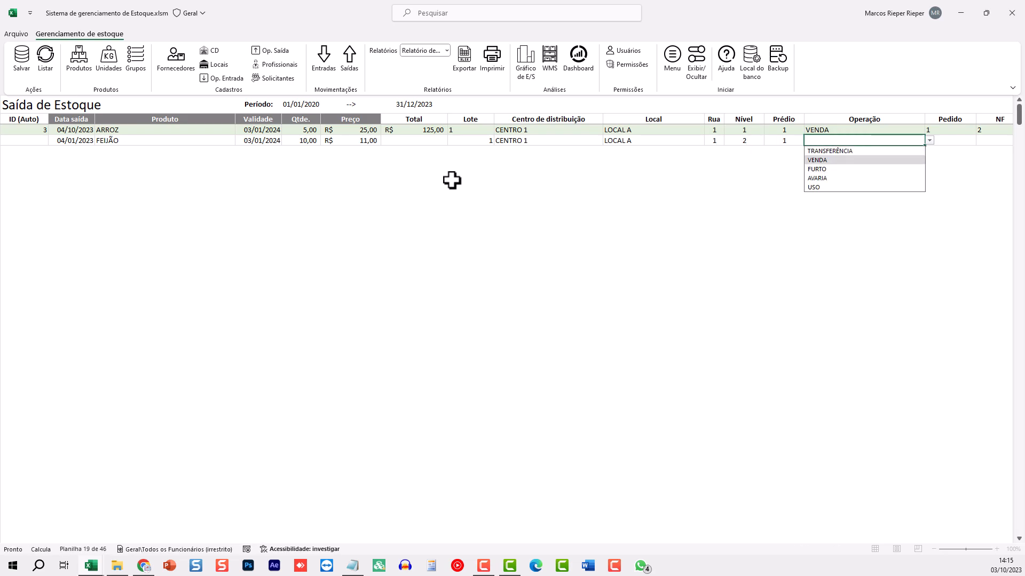
key("Return")
key("Up")
key("Tab")
key("Right")
key("Right")
key("Right")
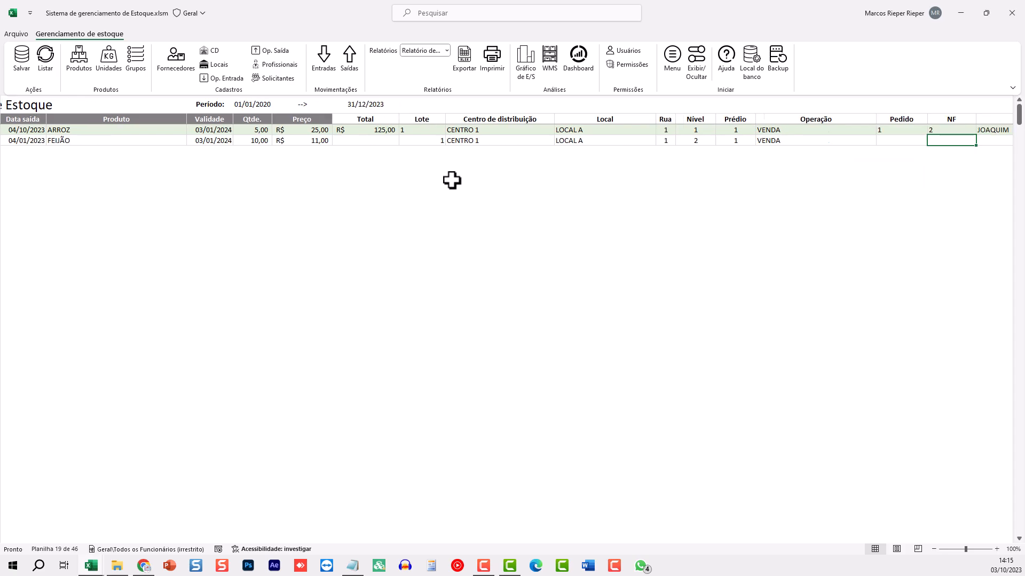
key("Left")
key("Left")
key("Left")
type("1")
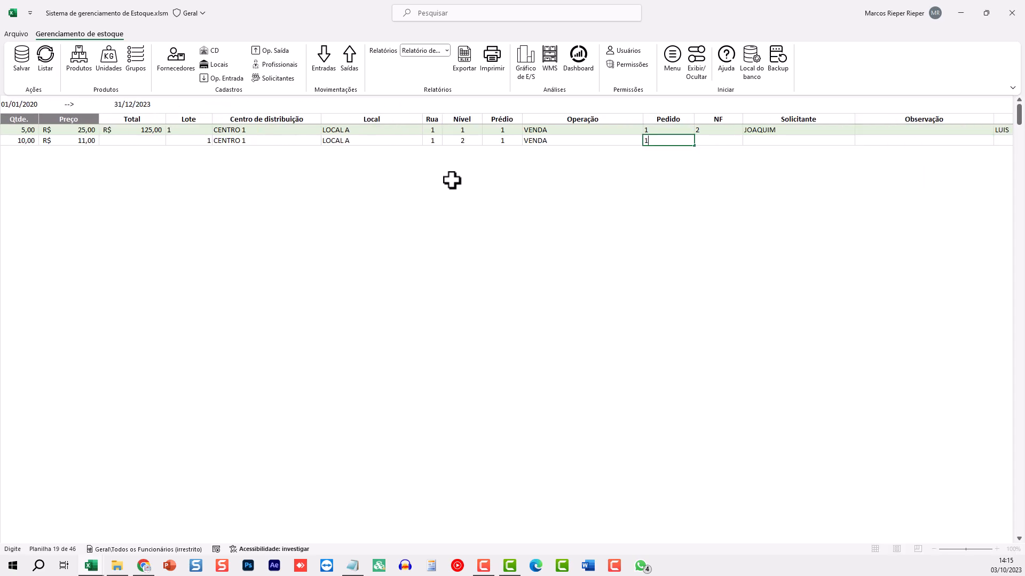
key("Tab")
type("2")
key("Tab")
Choose the requester and the second checker, then save the FEIJÃO exit
type("3")
key("Tab")
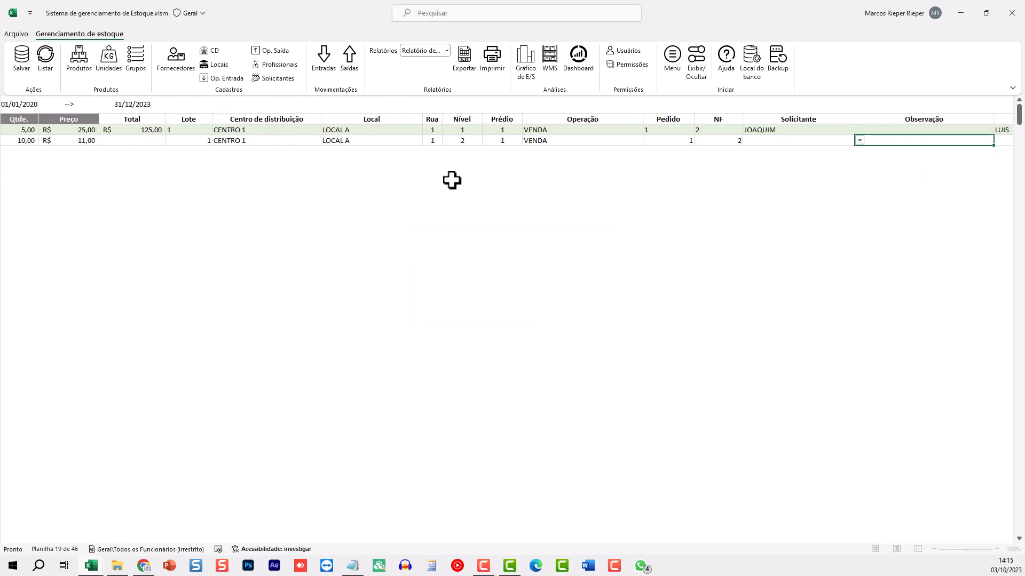
key("Left")
key("alt+Down")
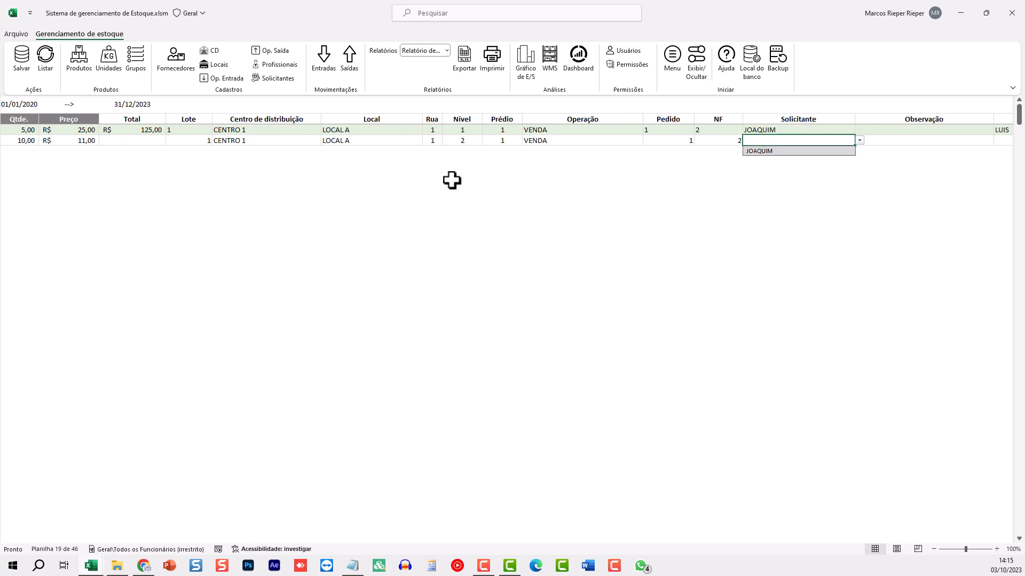
key("Down")
key("Return")
key("Tab")
key("Tab")
key("alt+Down")
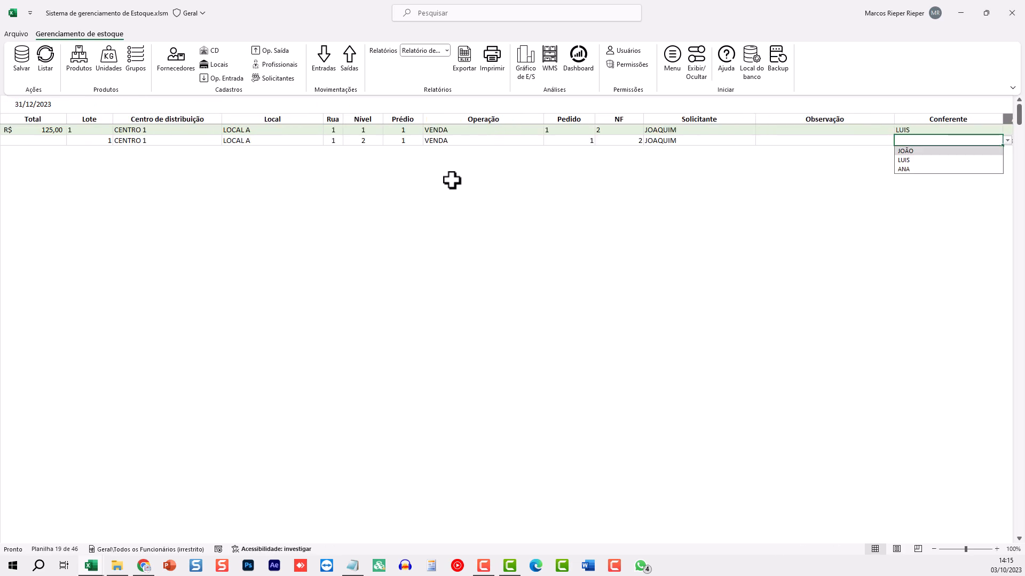
key("Down")
key("Return")
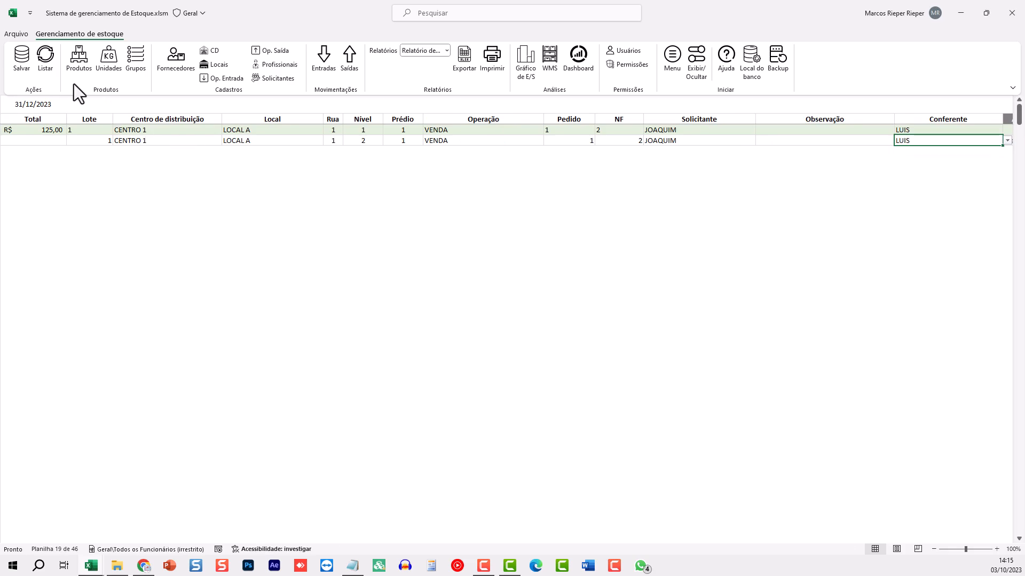
left_click(21, 59)
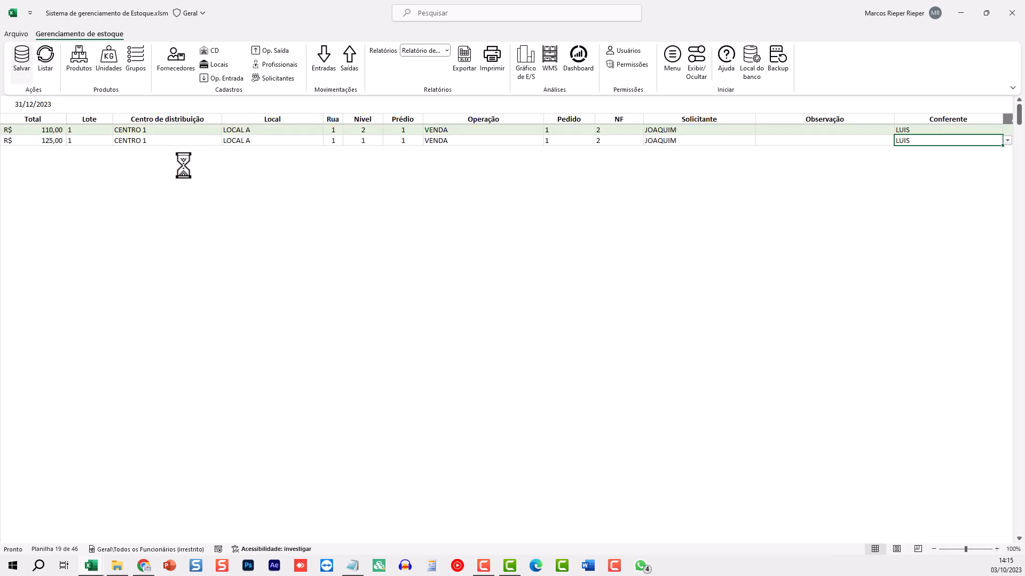
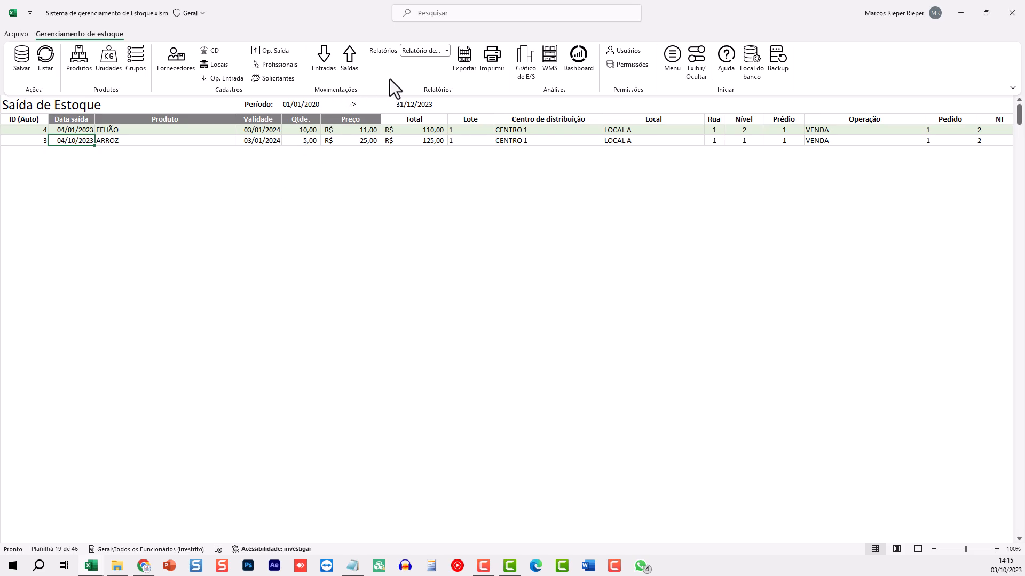
Choose Relatório ABC from the Relatórios list to show the ABC revenue-value sheet
left_click(415, 51)
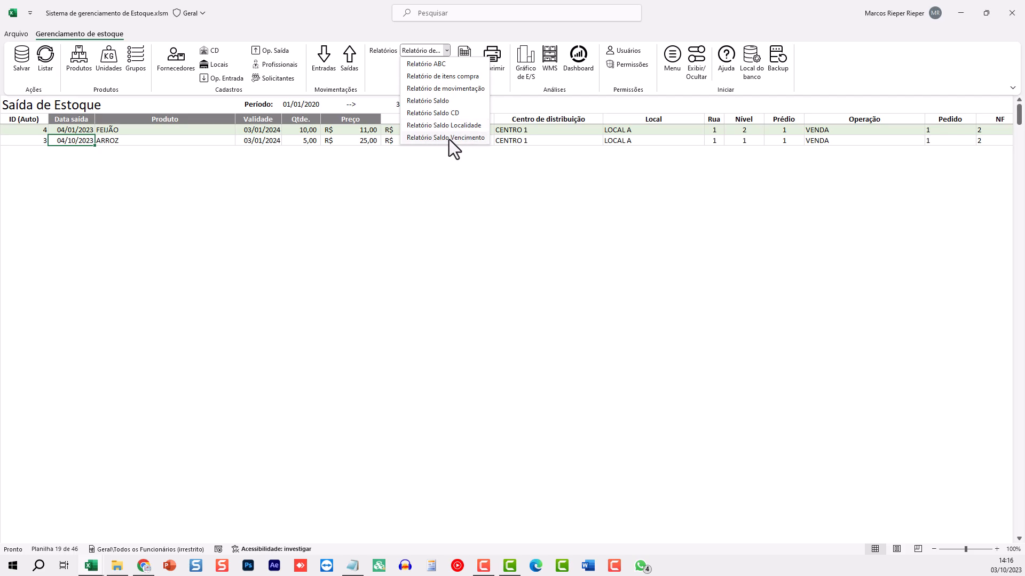
left_click(429, 63)
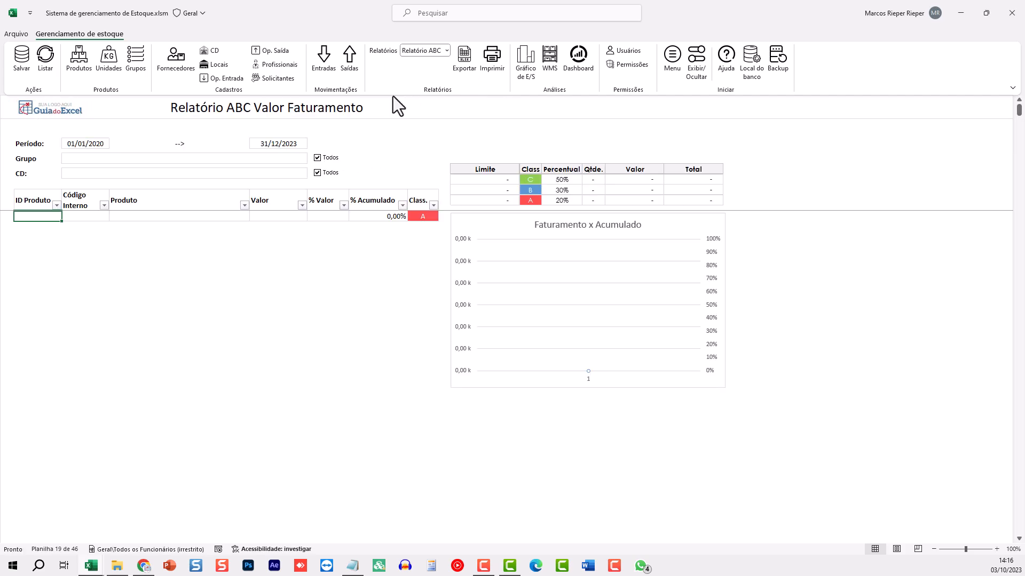
Generate the ABC listing and check ARROZ at 53,19% and FEIJÃO at 46,81%
left_click(45, 62)
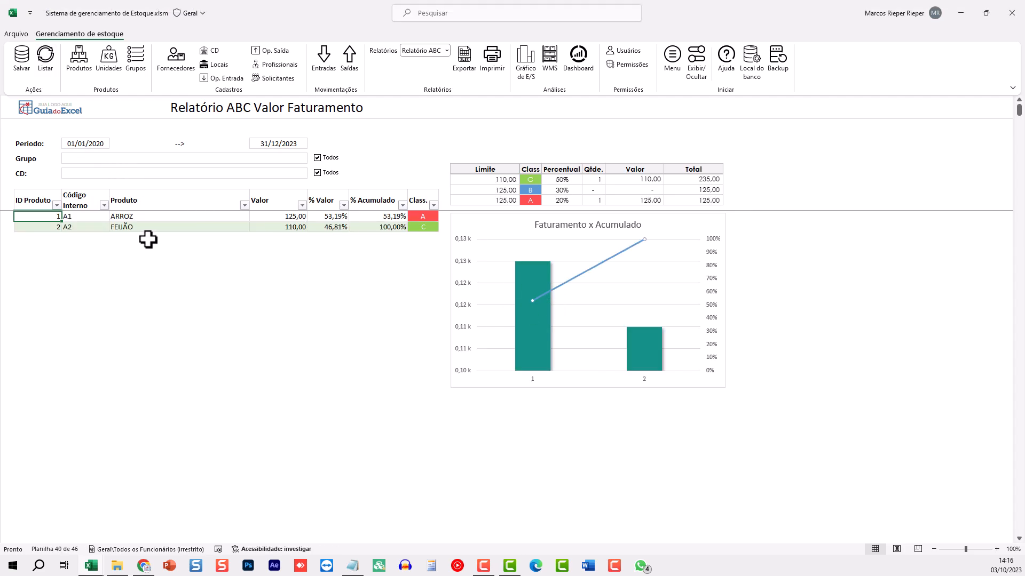
left_click(395, 288)
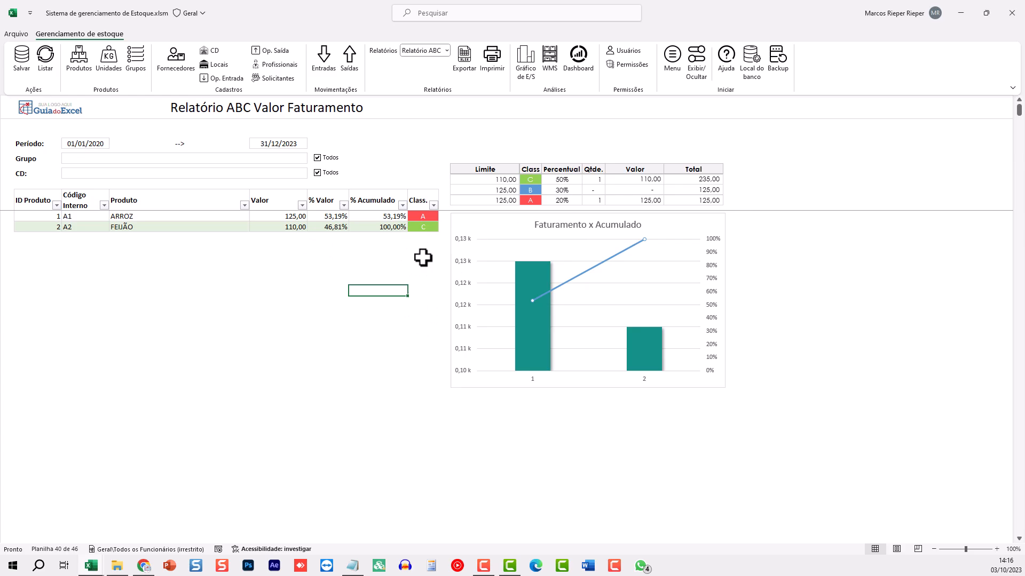
left_click(326, 219)
left_click(338, 227)
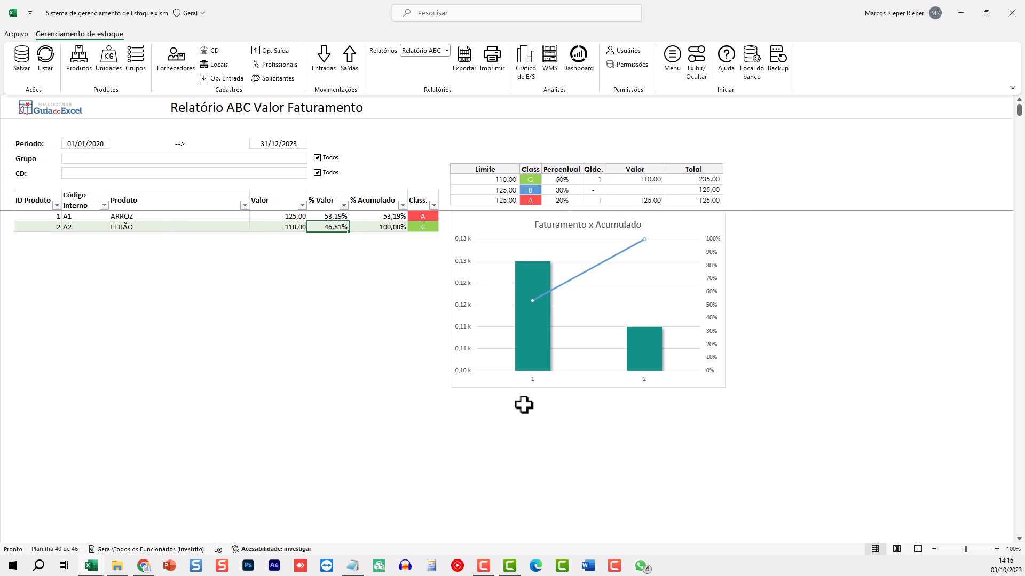
Toggle the CD Todos option off and on and look over the Grupo choices
left_click(293, 172)
left_click(310, 174)
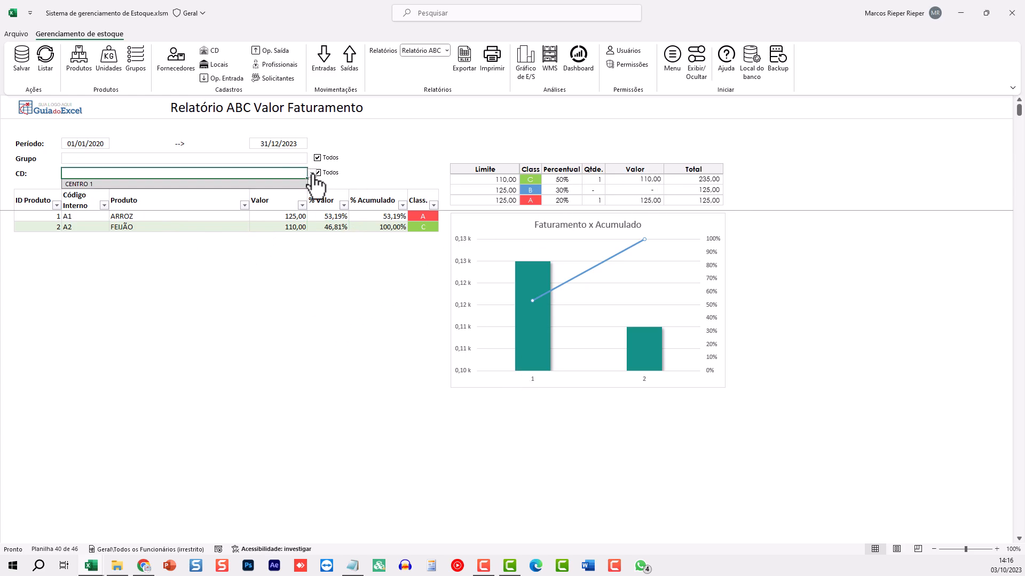
left_click(318, 173)
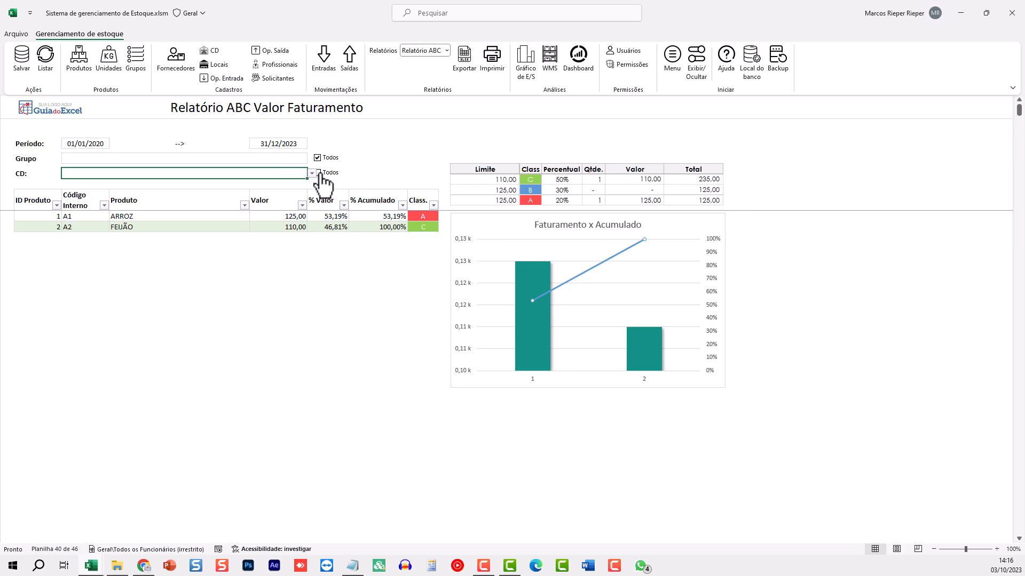
left_click(318, 172)
left_click(306, 157)
left_click(311, 159)
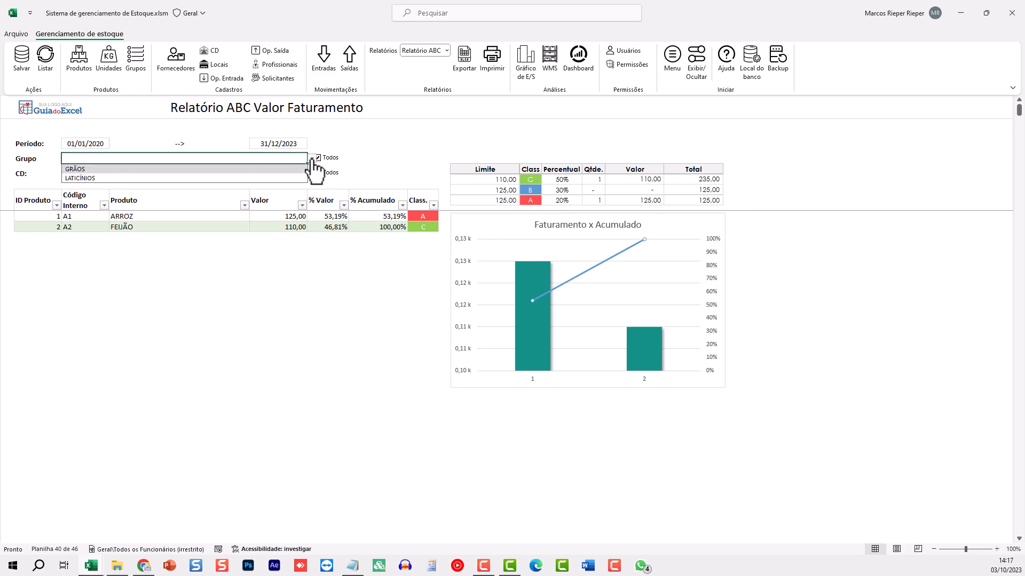
left_click(312, 159)
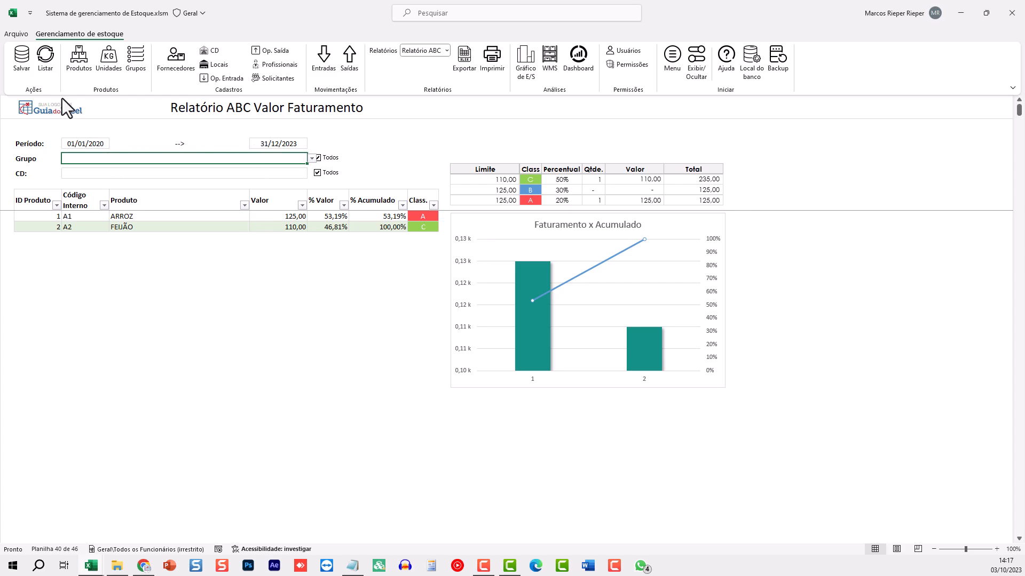
left_click(428, 49)
Run the Relatório de itens compra listing, which comes back empty, then pick Relatório de movimentação
left_click(428, 75)
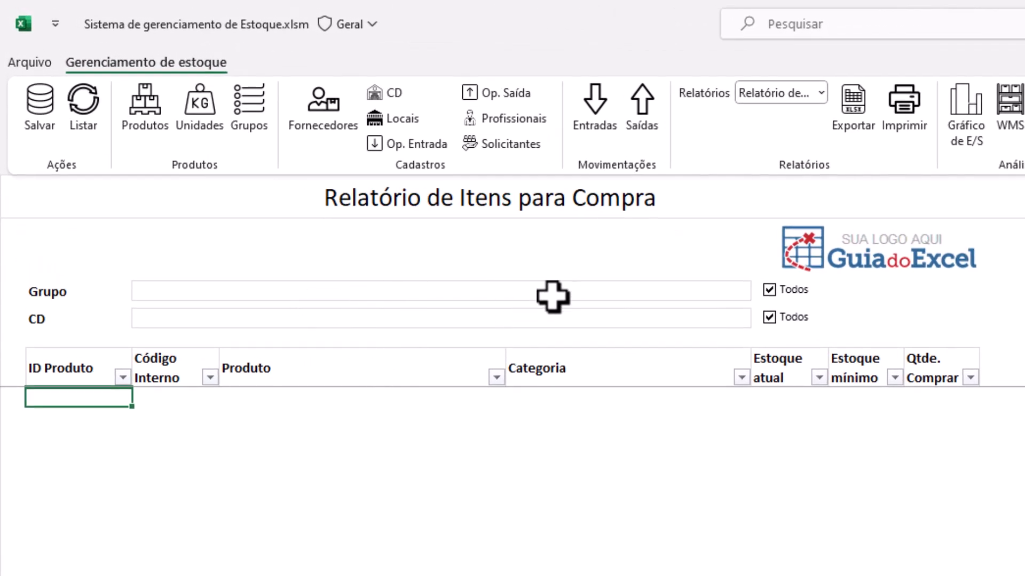
left_click_drag(862, 368, 870, 472)
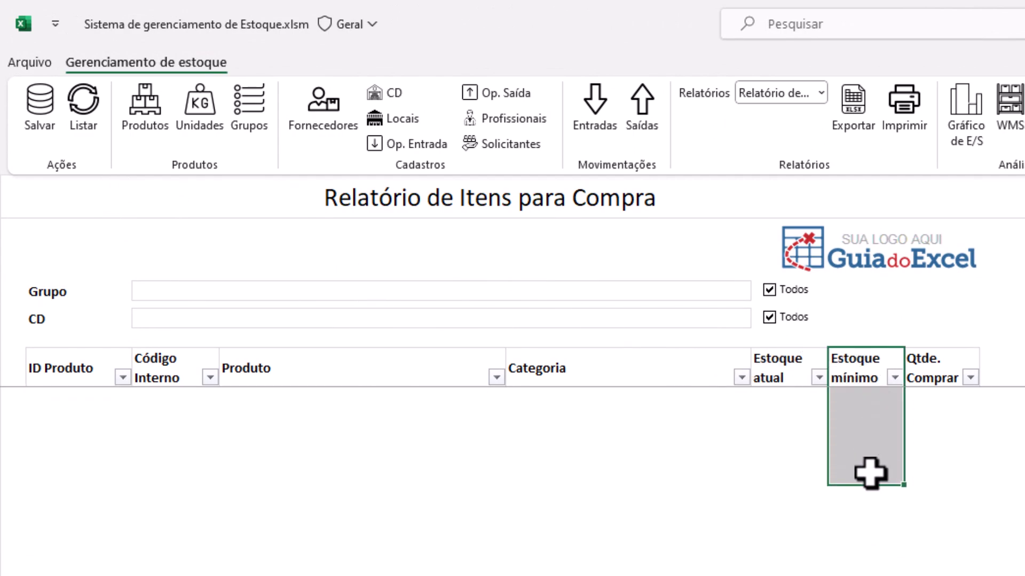
left_click(864, 402)
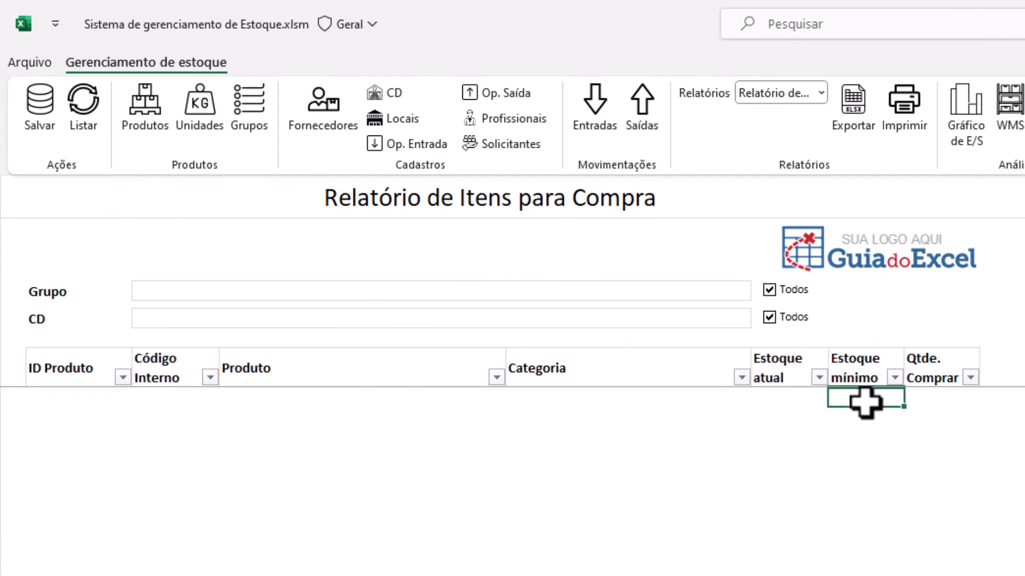
left_click(83, 104)
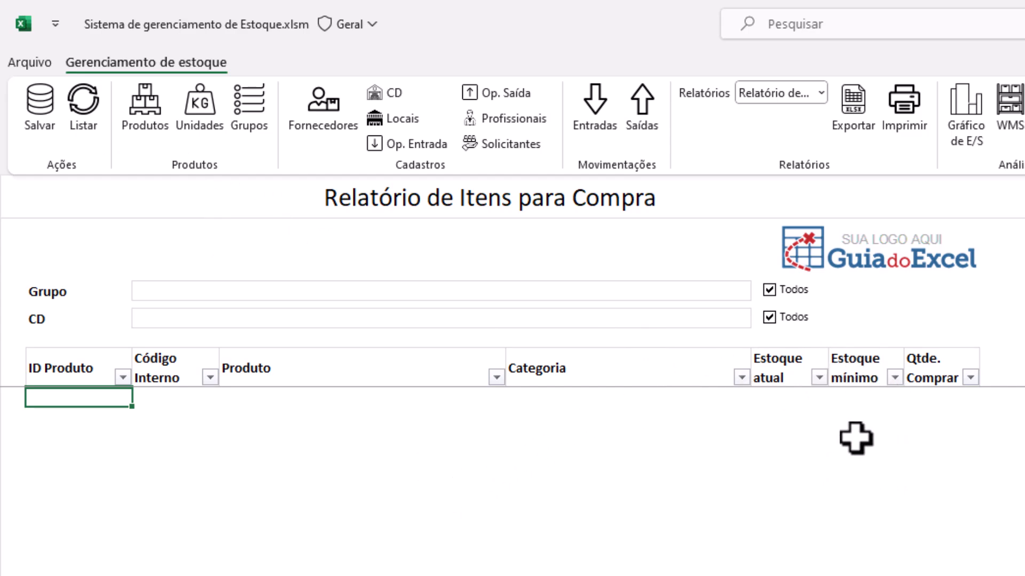
left_click(845, 398)
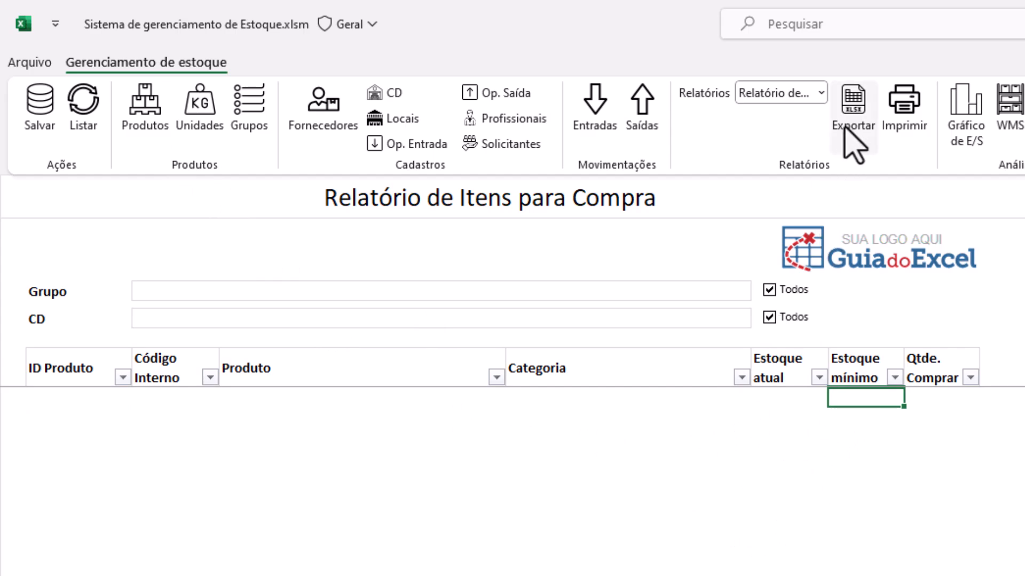
left_click(770, 94)
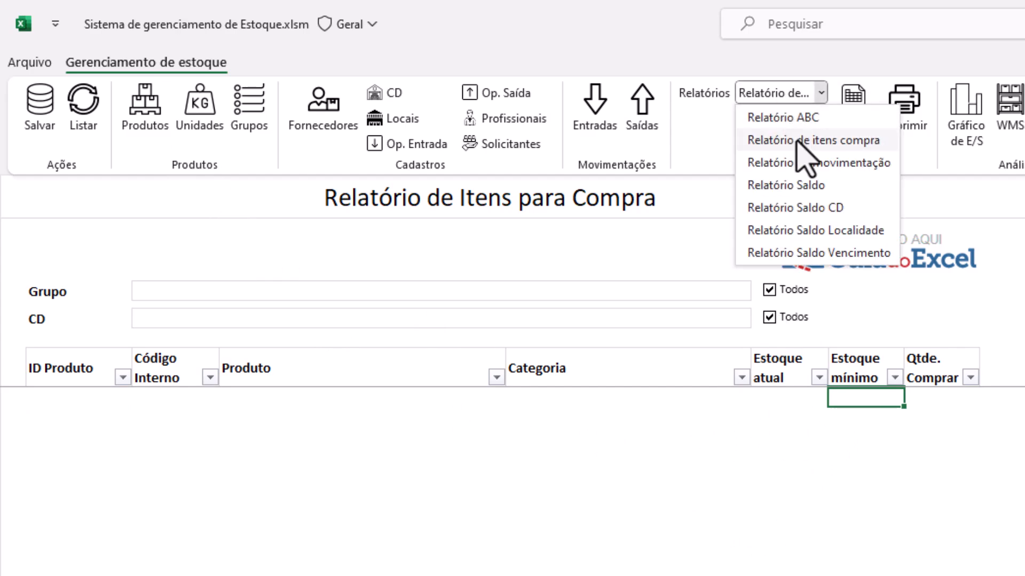
left_click(801, 165)
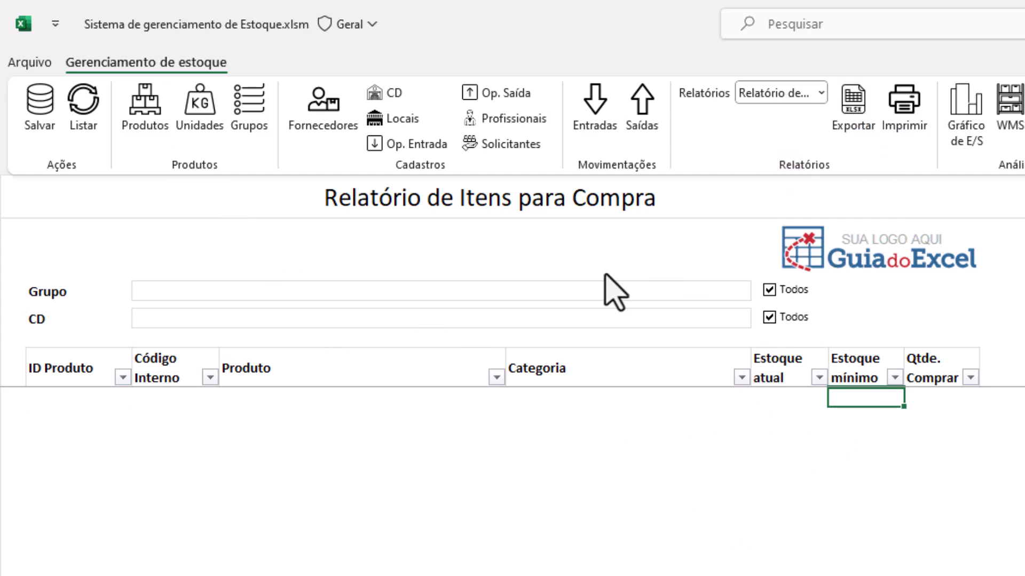
Set ARROZ as the movement report's product through the product search form
left_click(267, 292)
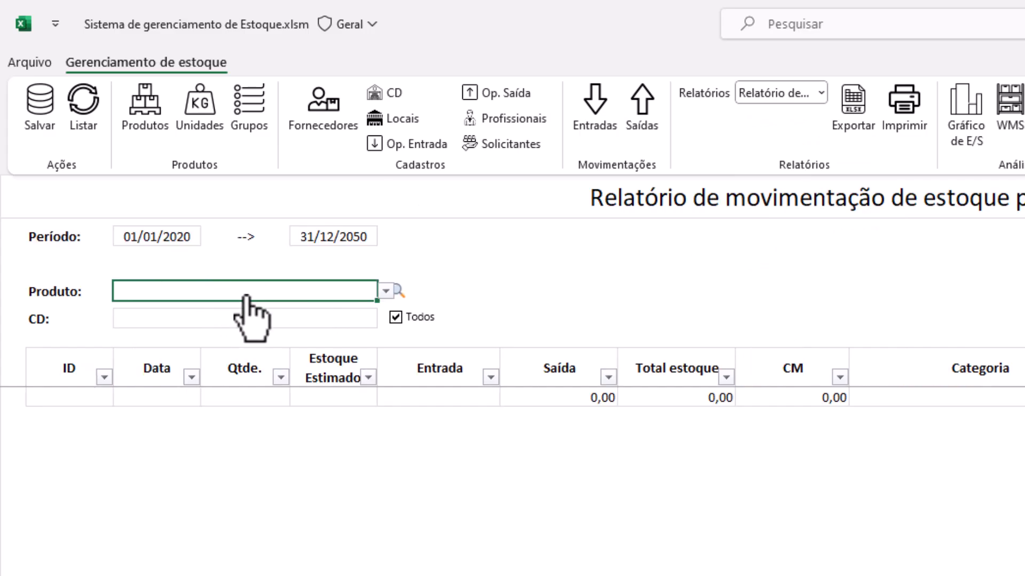
left_click(504, 290)
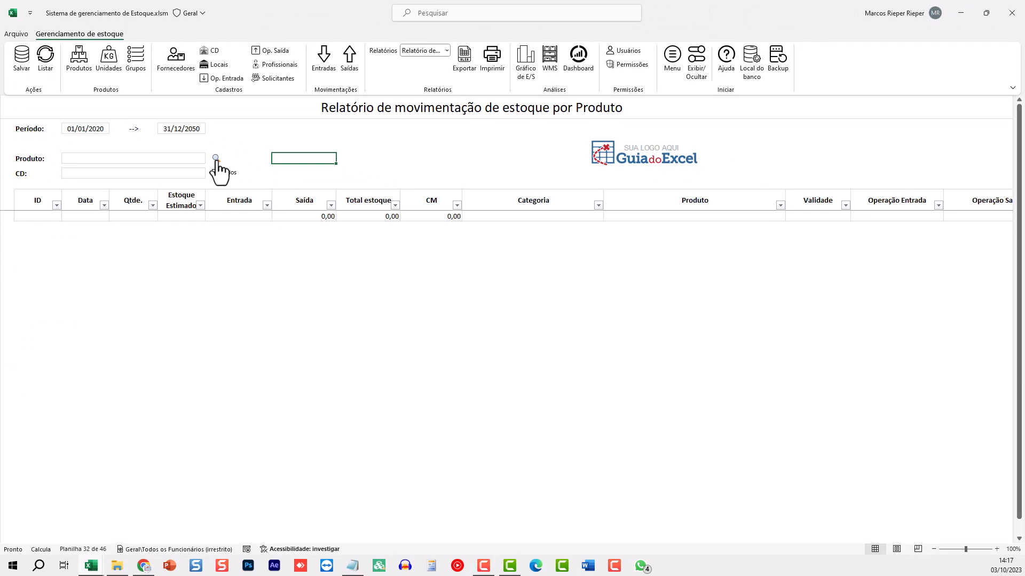
left_click(183, 158)
left_click(210, 158)
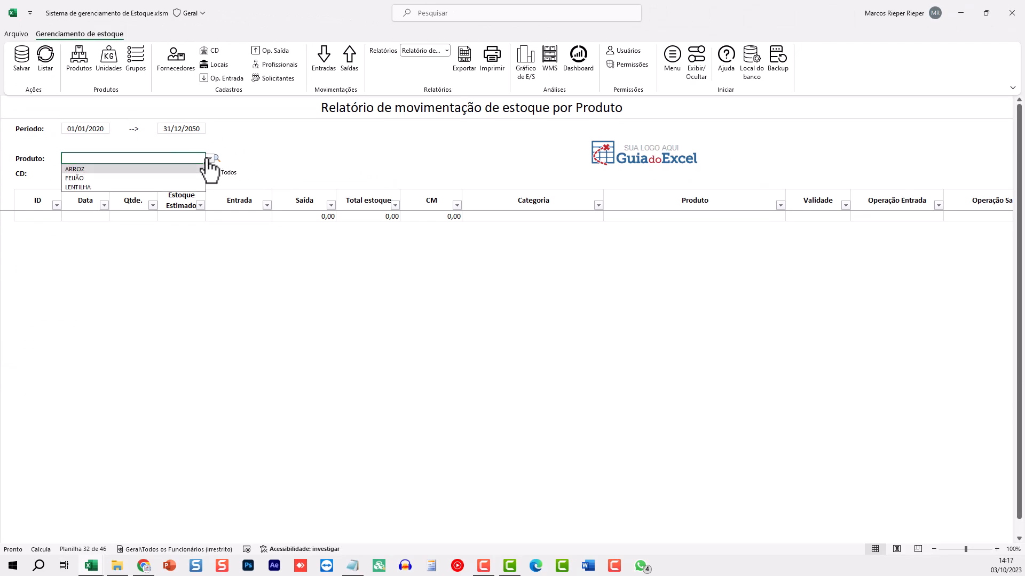
left_click(209, 158)
left_click(217, 159)
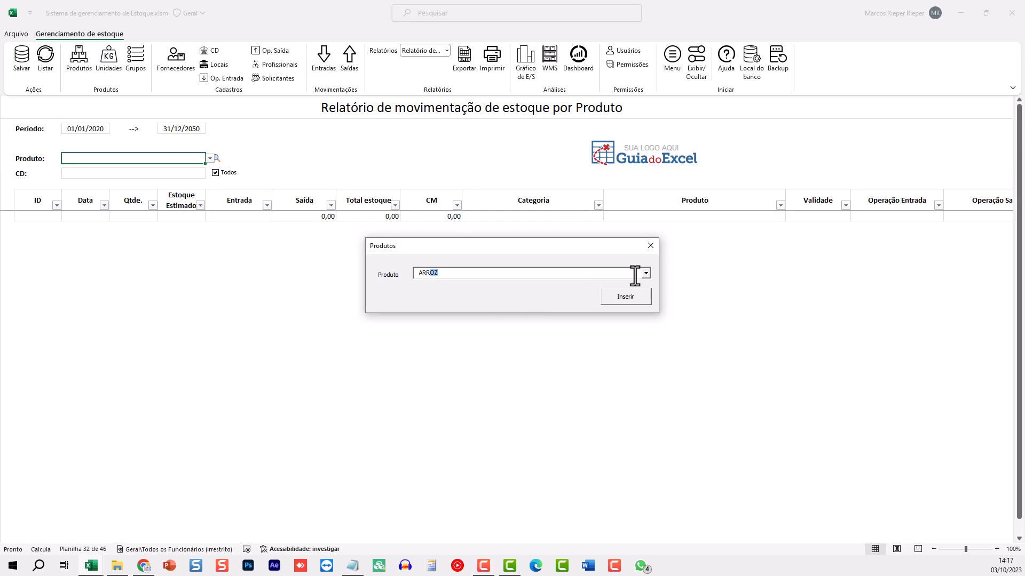
key("Return")
left_click(651, 246)
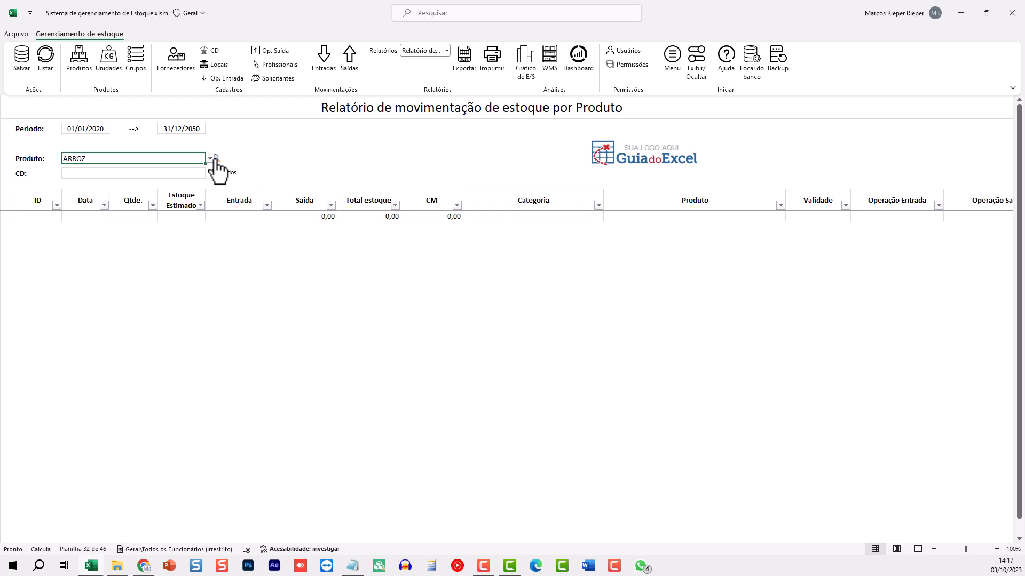
List ARROZ's movements, showing a COMPRA of 90 and a VENDA of -5
left_click(101, 226)
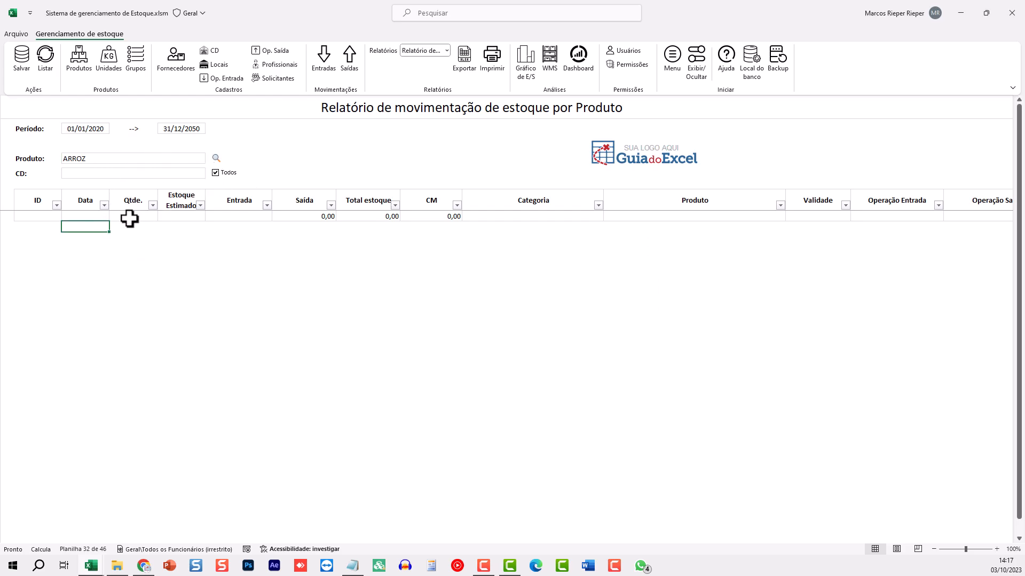
left_click(129, 216)
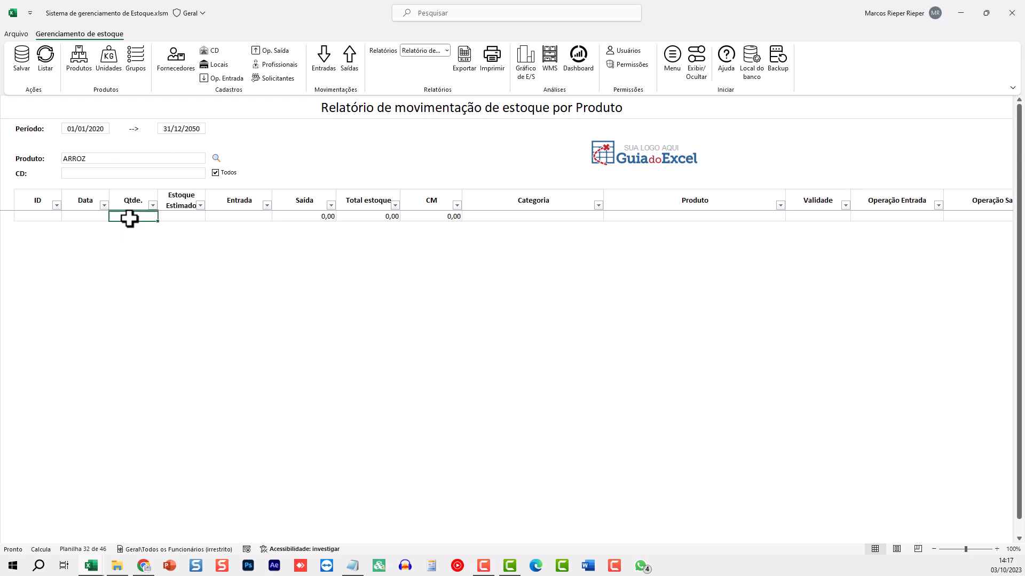
left_click(47, 56)
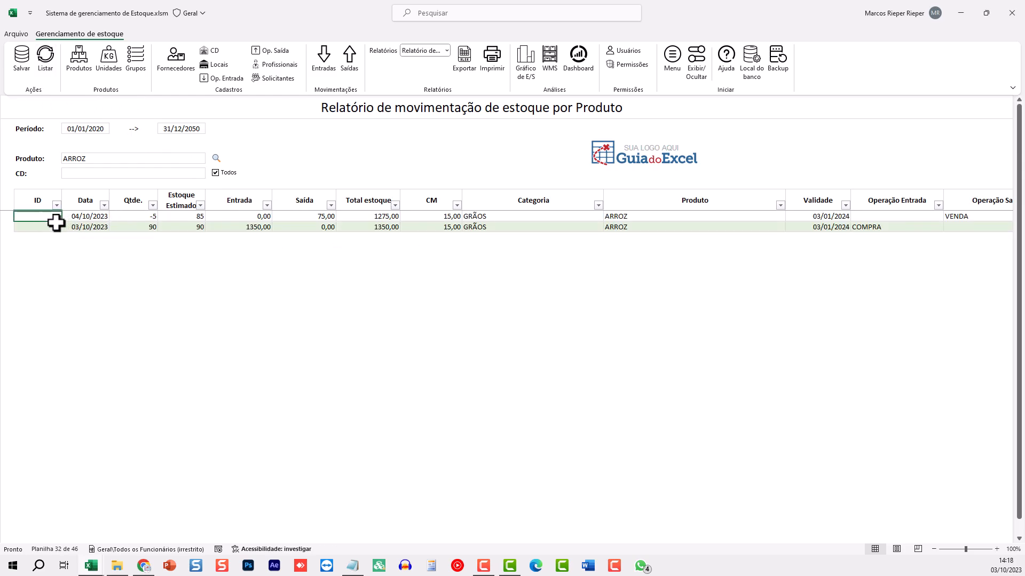
left_click(140, 218)
left_click(138, 228)
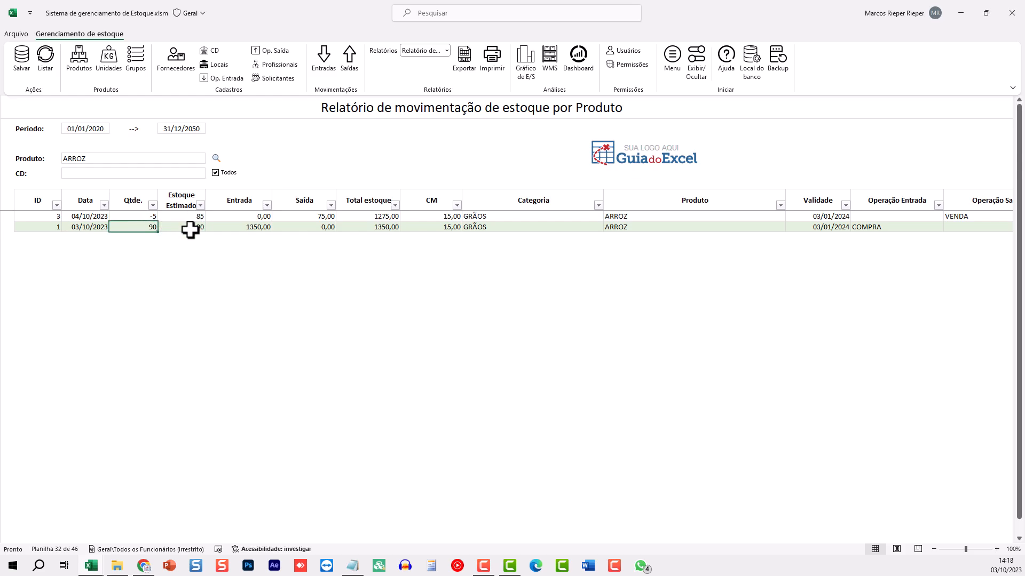
left_click(191, 230)
left_click(192, 216)
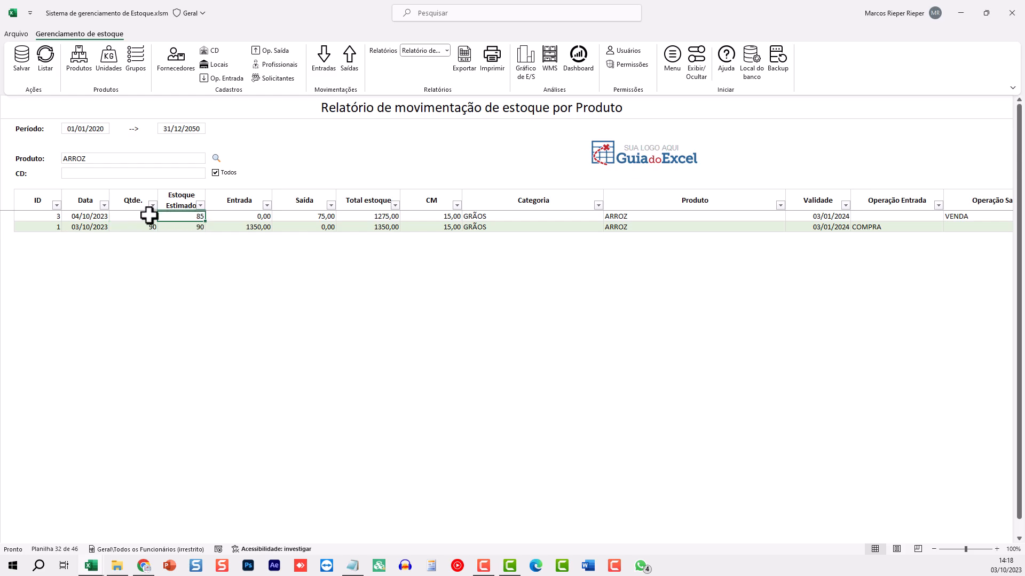
left_click(260, 228)
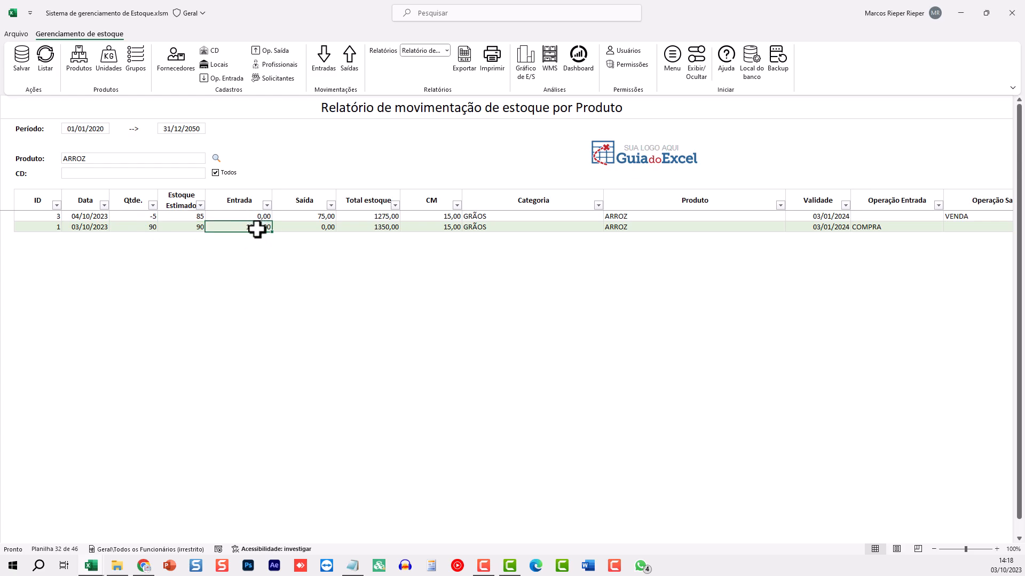
left_click(305, 216)
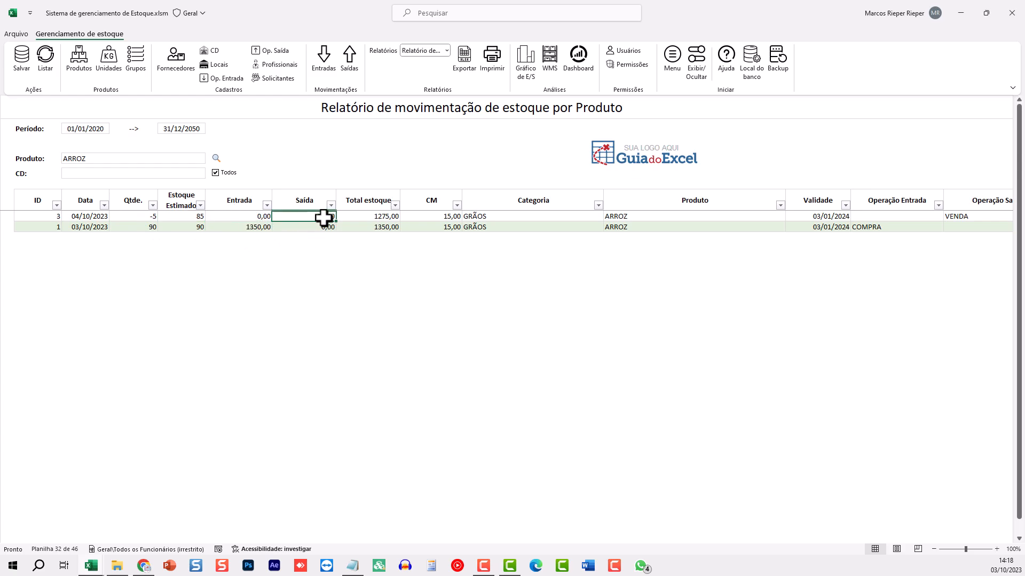
left_click(393, 217)
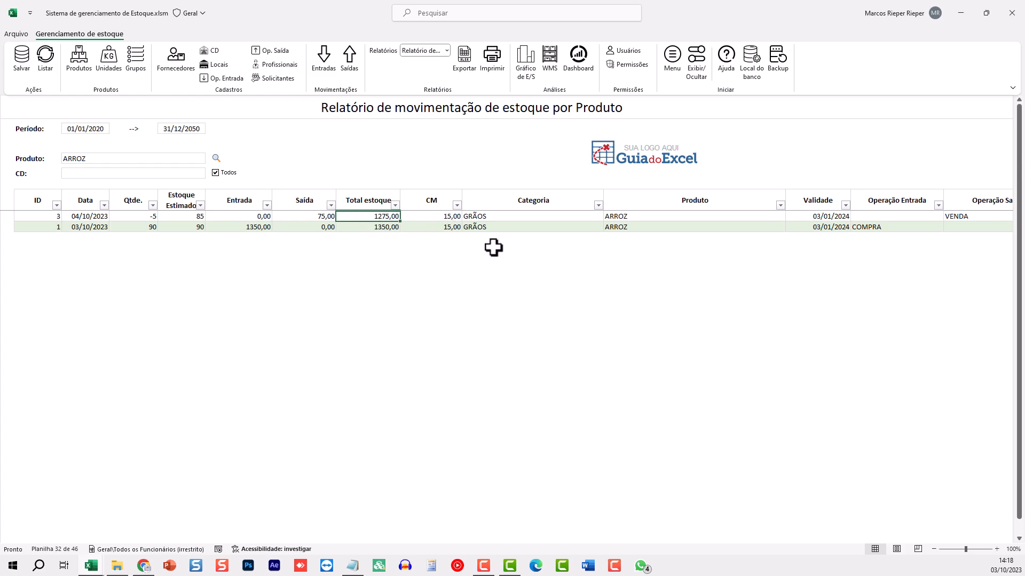
key("Right")
key("Right")
left_click(437, 218)
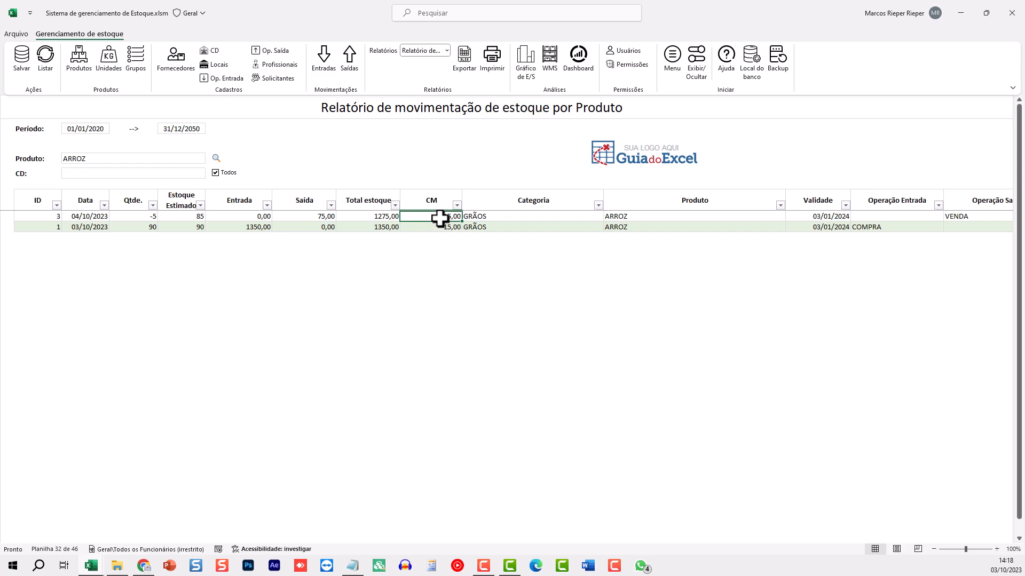
key("Right")
key("Right")
key("Right")
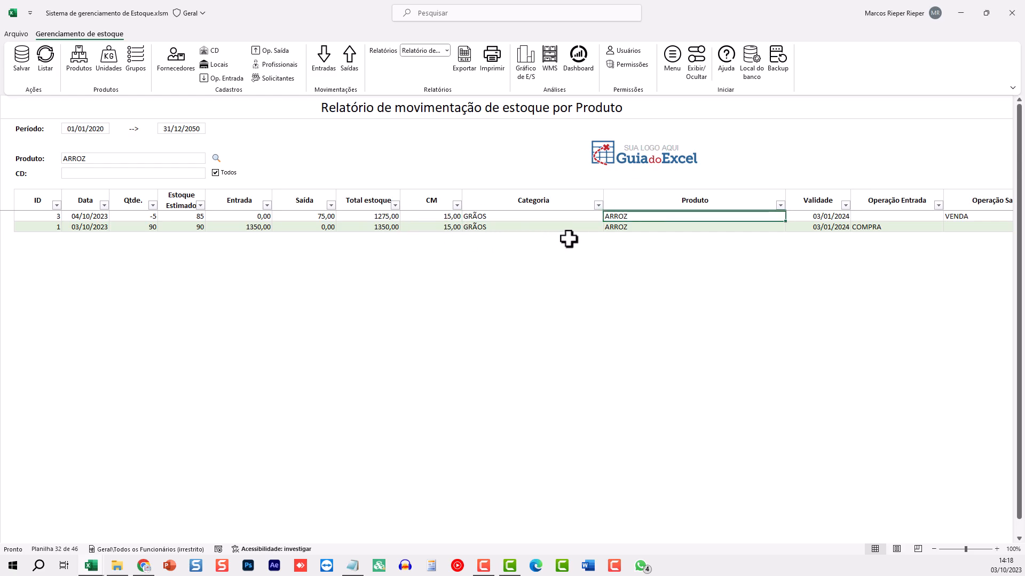
key("Right")
key("Right")
key("Right")
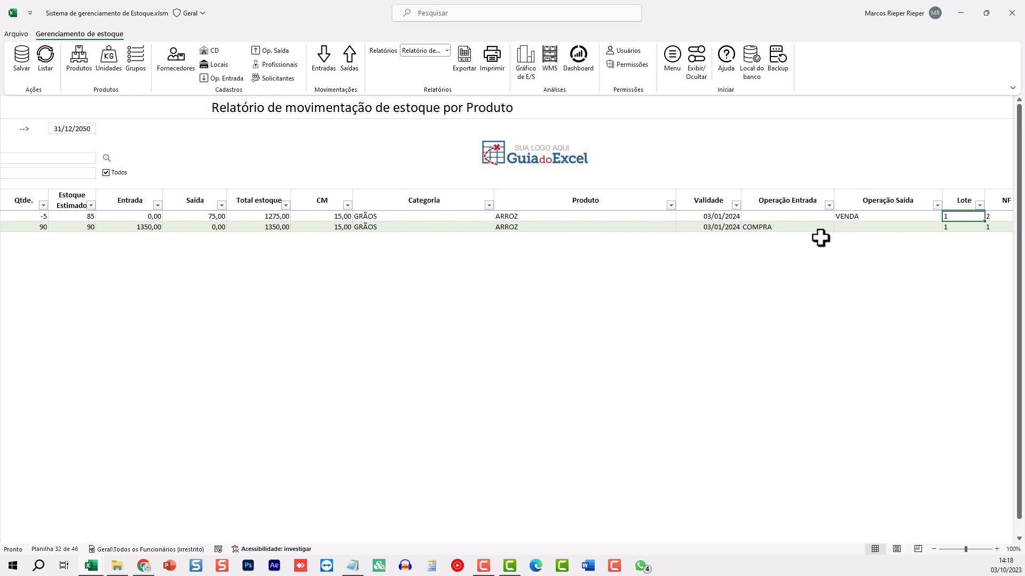
left_click(771, 229)
left_click(863, 217)
key("Right")
key("Right")
key("Right")
key("Right")
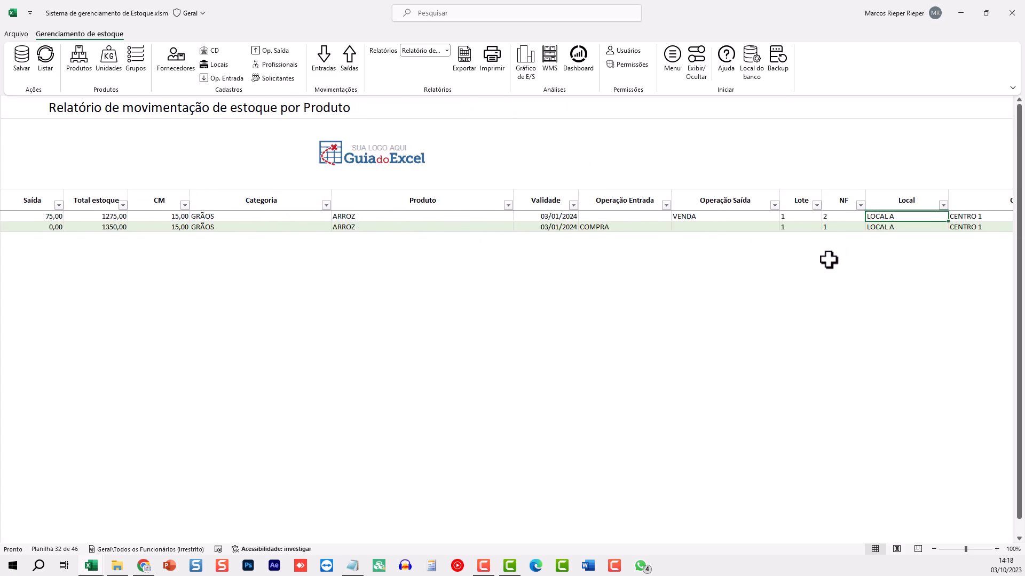
left_click(679, 217)
left_click(715, 217)
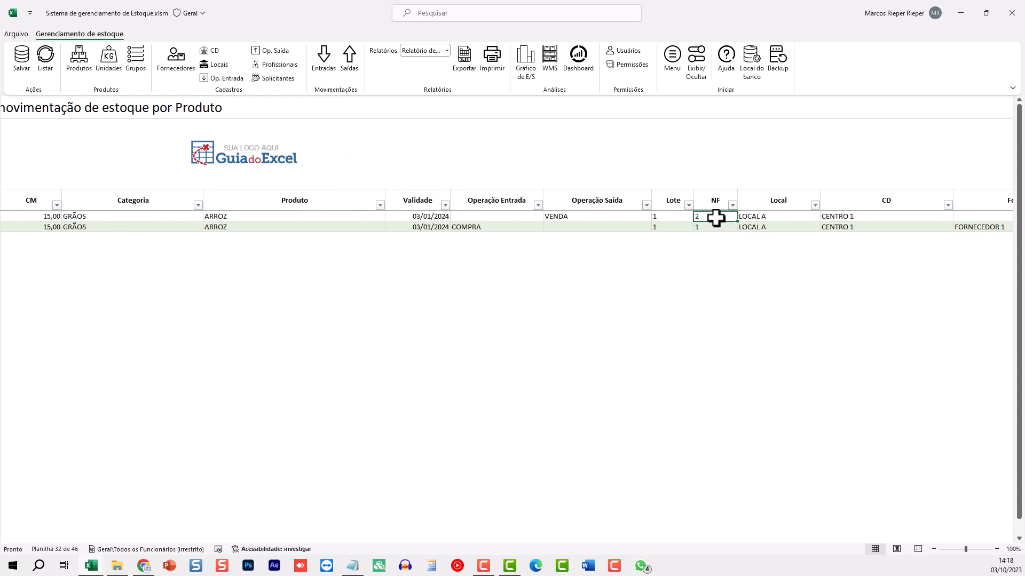
left_click(783, 217)
key("Right")
key("Right")
key("Right")
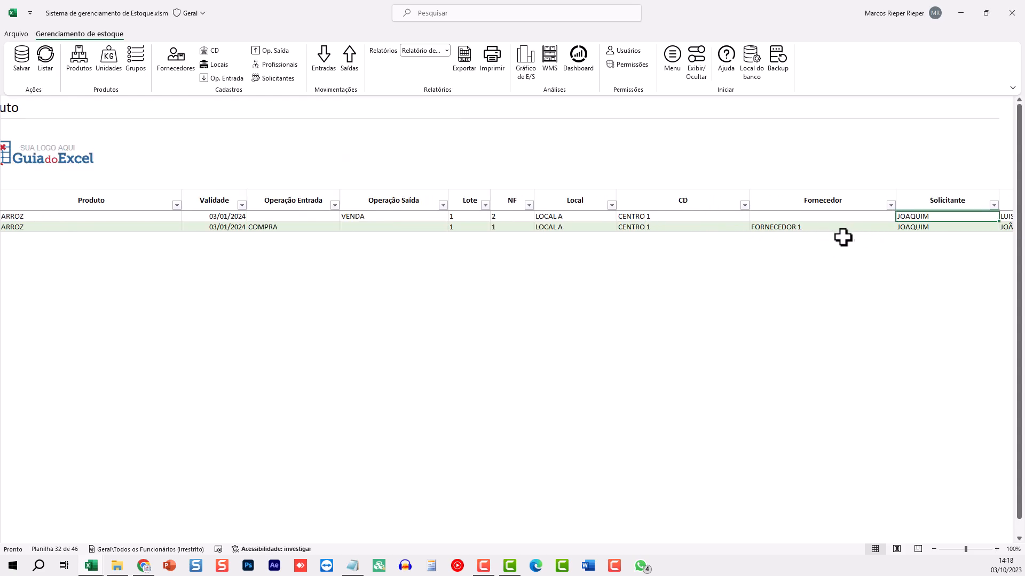
left_click(817, 226)
key("Right")
key("Right")
key("Right")
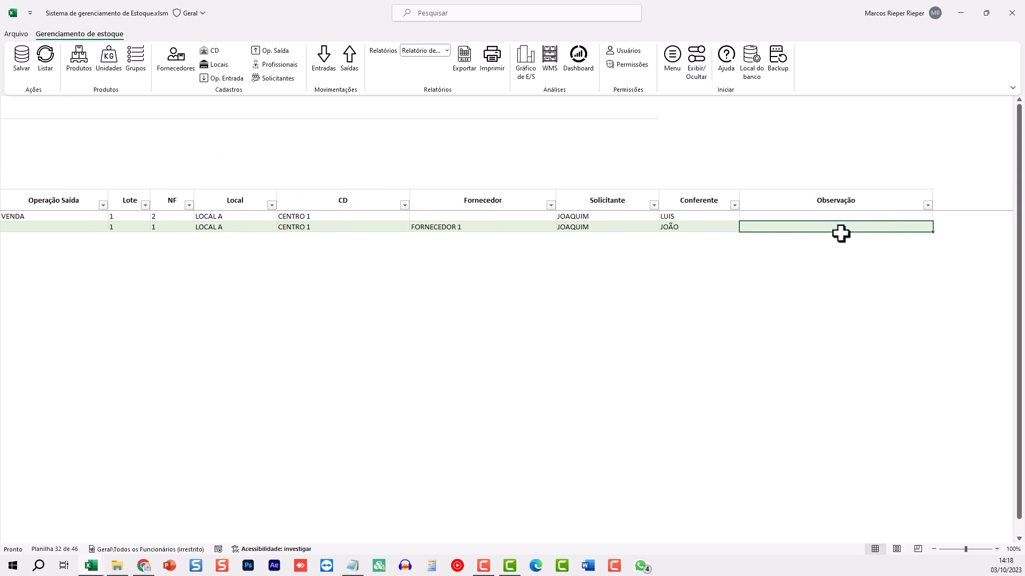
key("Home")
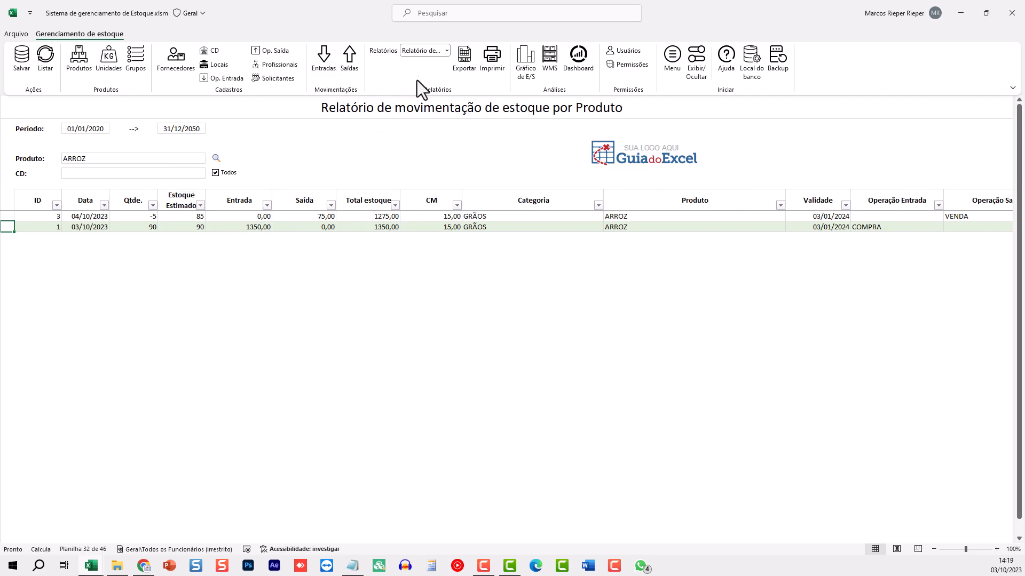
left_click(425, 50)
Choose Relatório Saldo and list ARROZ 85,00 and FEIJÃO 140,00, totalling 225,00
left_click(433, 101)
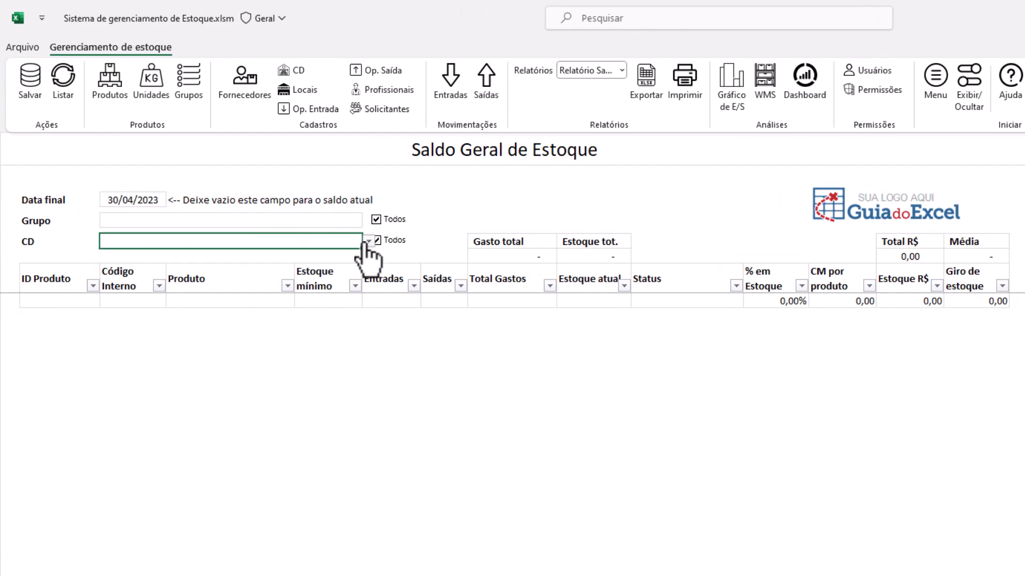
left_click(63, 84)
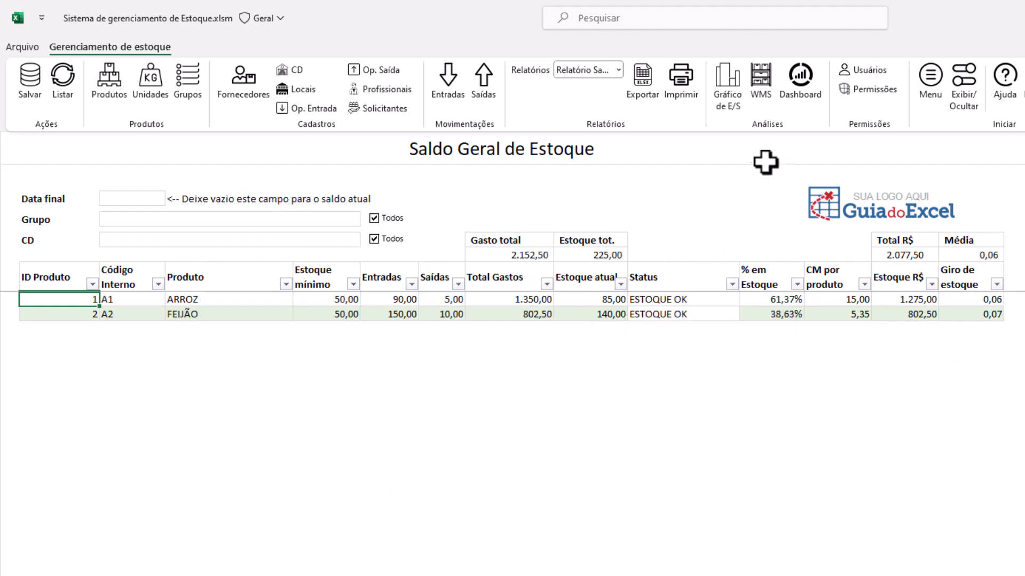
Switch to Relatório Saldo CD and look over the CD and Grupo filter choices
left_click(598, 71)
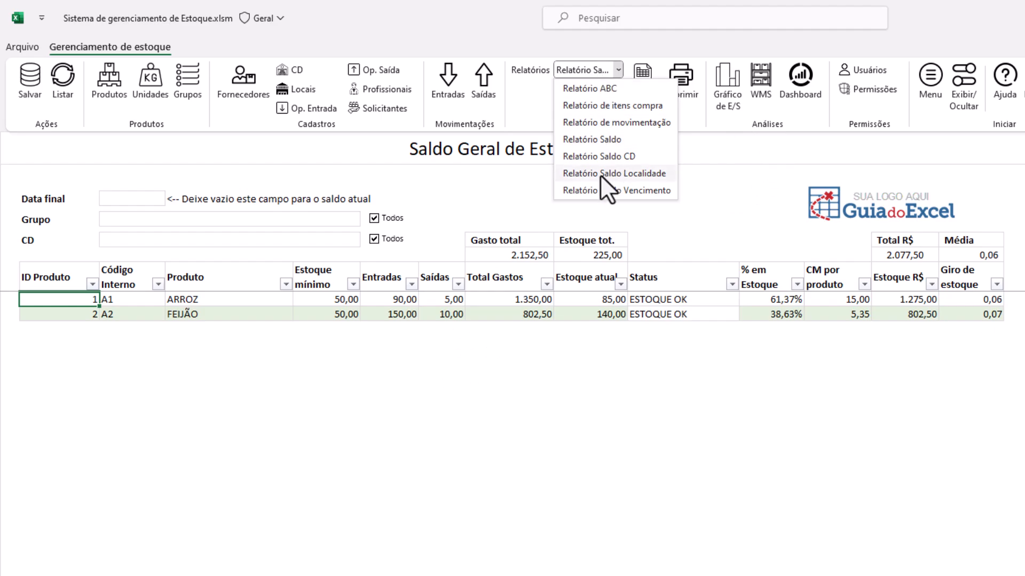
left_click(588, 156)
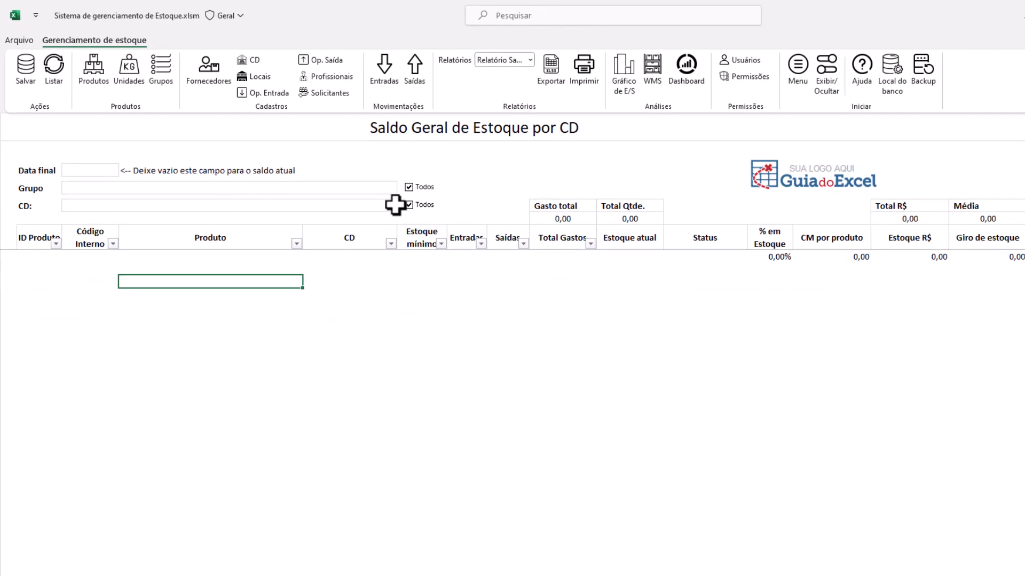
left_click(353, 202)
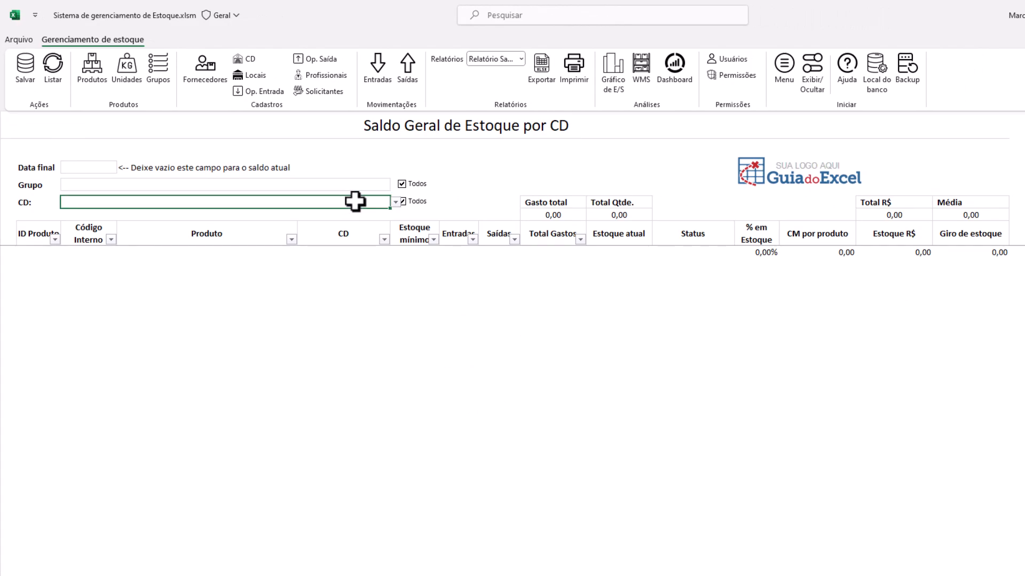
left_click(395, 203)
left_click(395, 203)
left_click(370, 184)
left_click(395, 185)
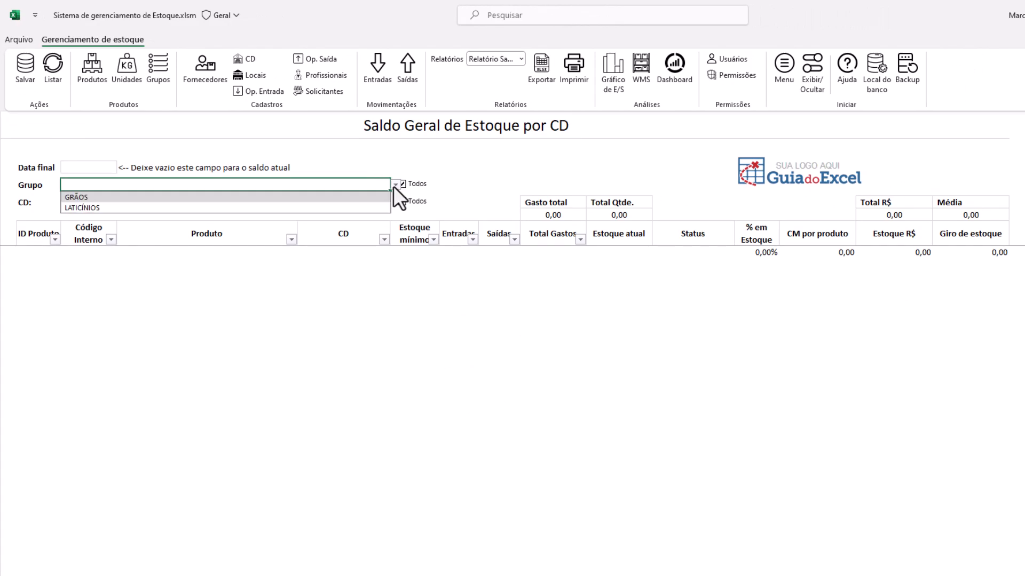
left_click(396, 185)
Go back and forth to the general balance report, then list balances per distribution centre
left_click(503, 62)
left_click(504, 61)
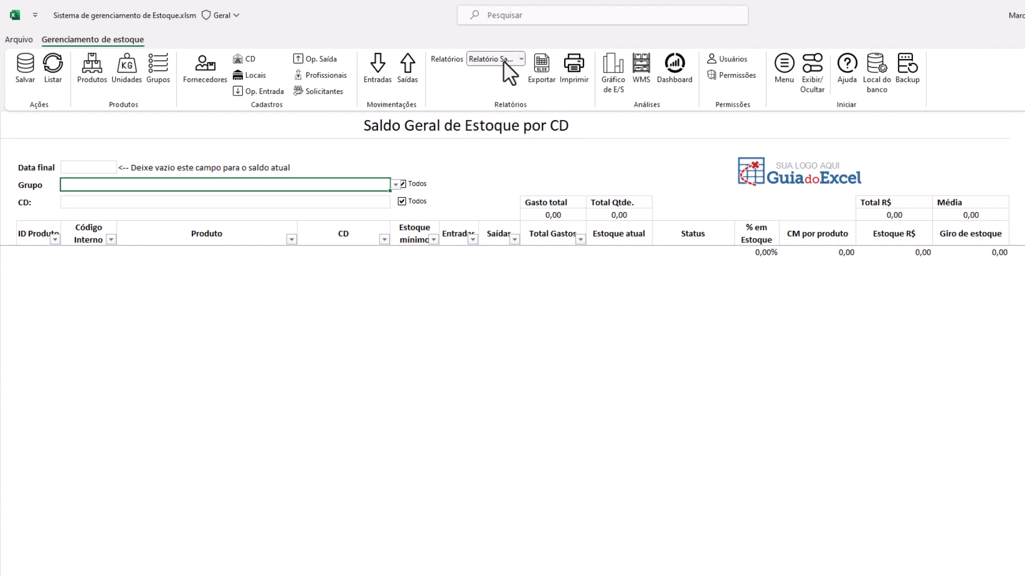
left_click(503, 60)
left_click(504, 115)
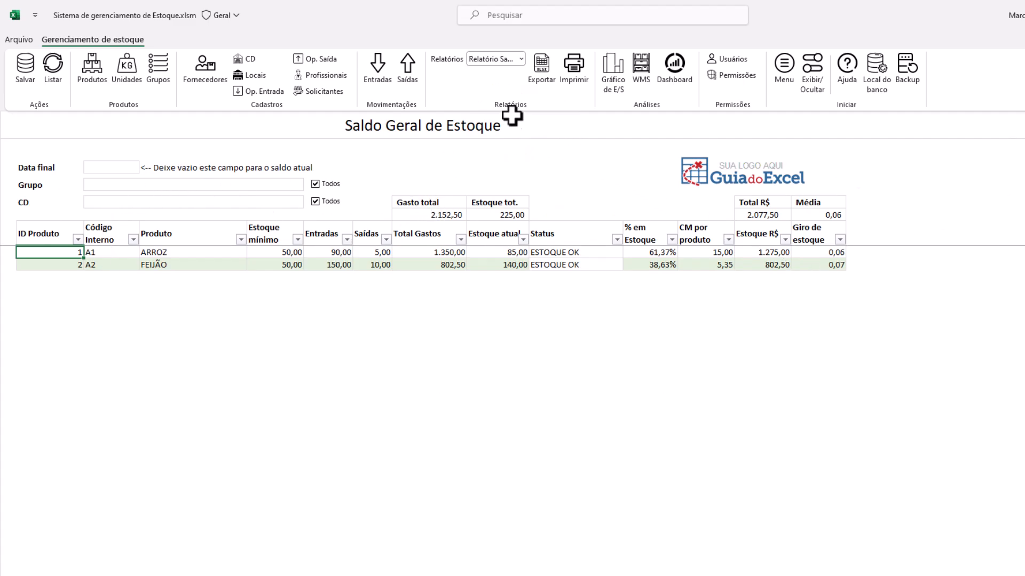
left_click(485, 59)
left_click(496, 130)
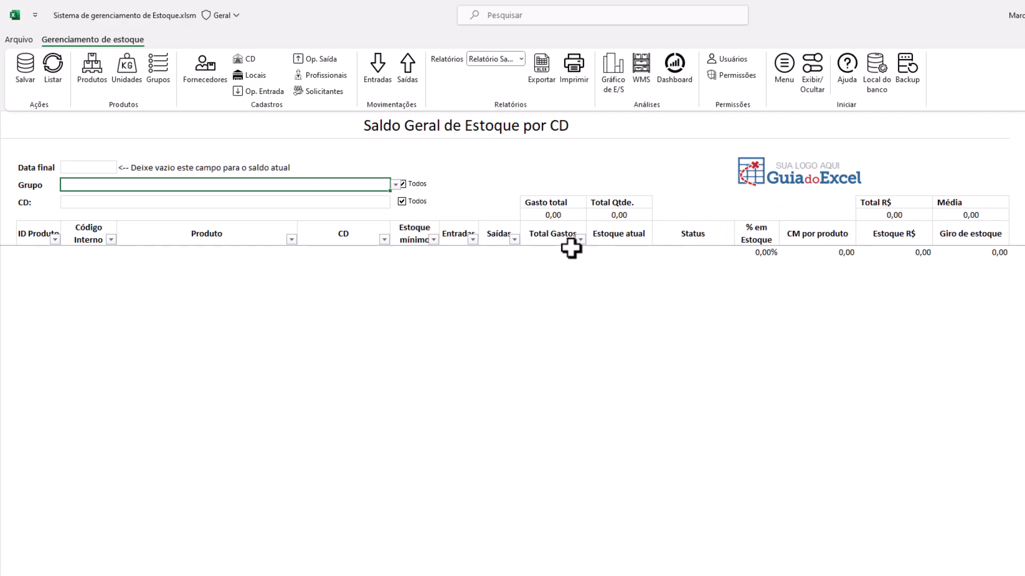
left_click(52, 68)
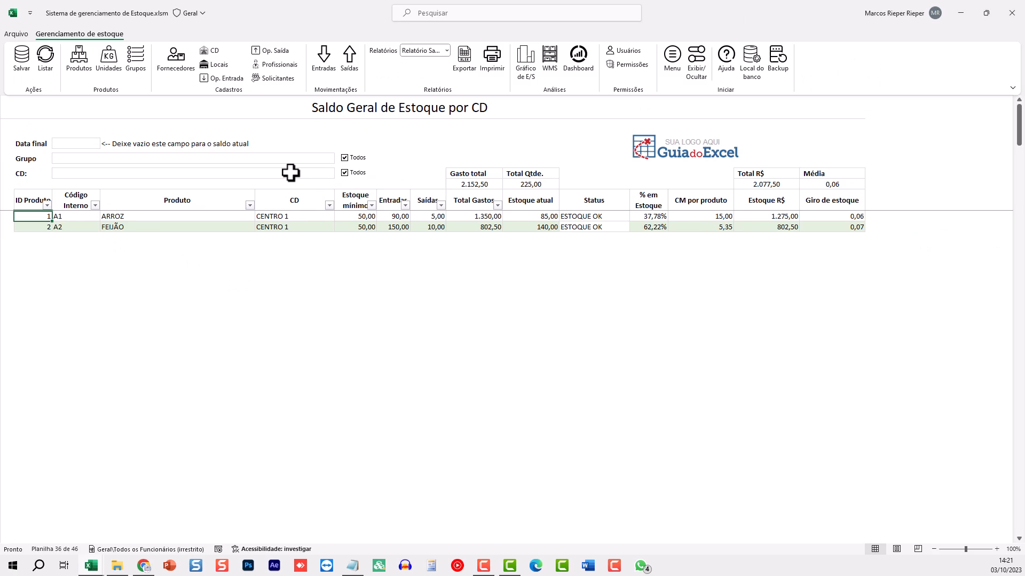
left_click(76, 146)
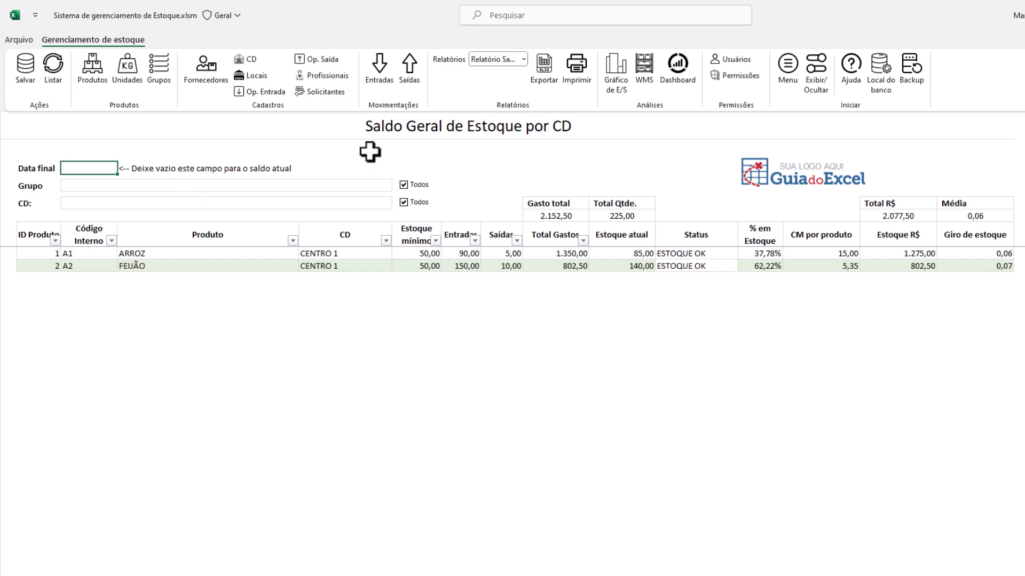
left_click(479, 55)
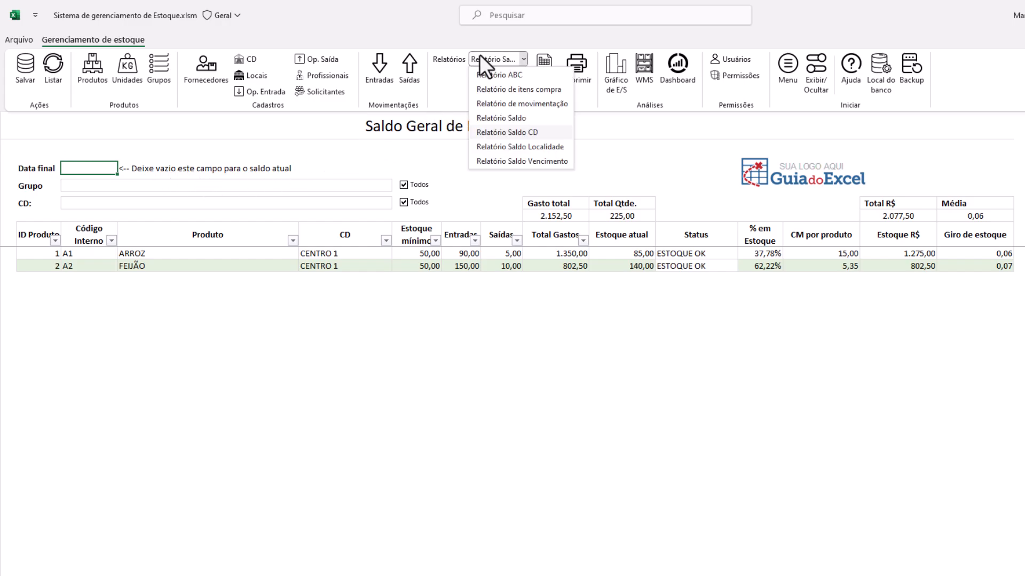
left_click(491, 151)
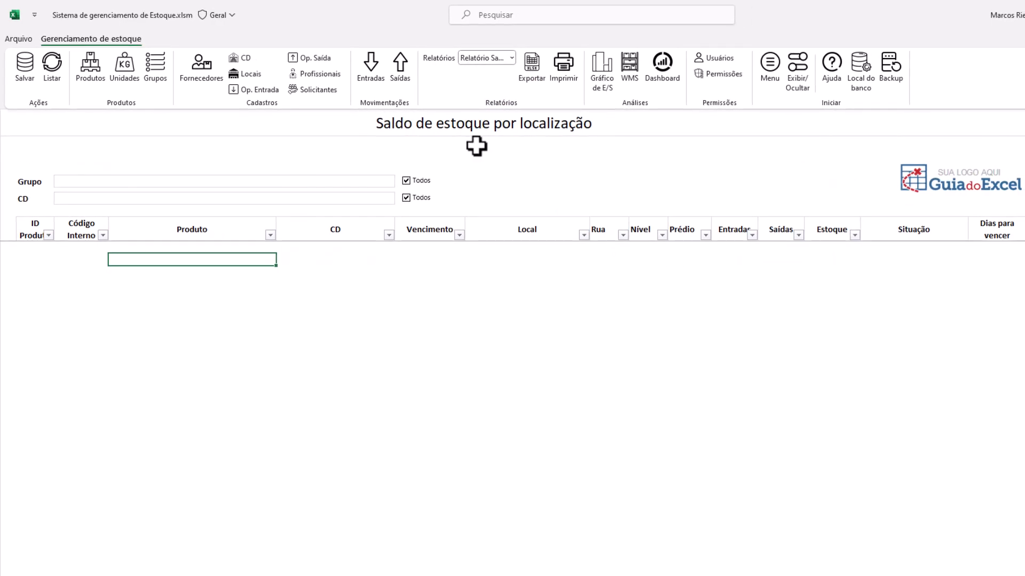
left_click(126, 178)
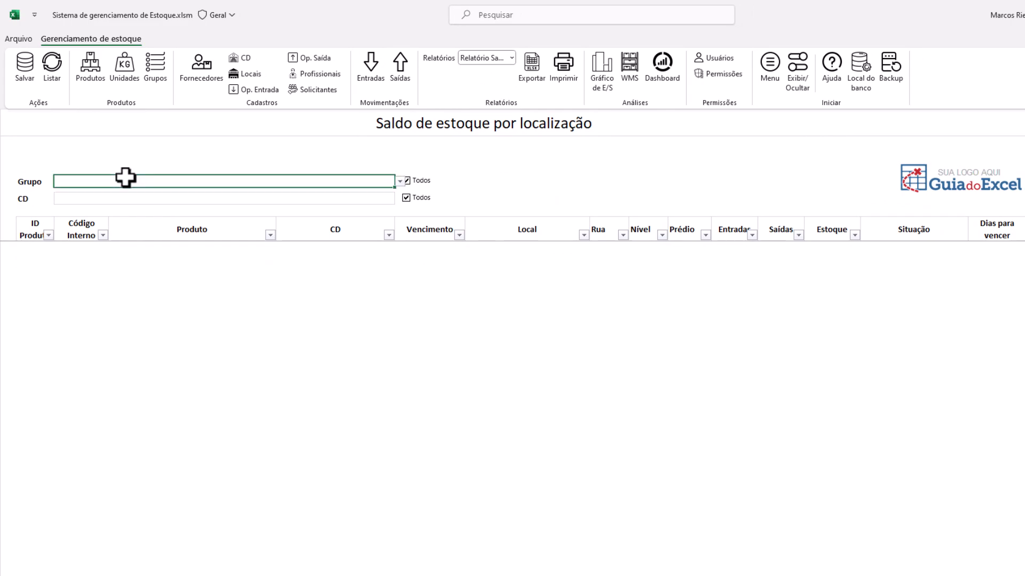
left_click(400, 182)
left_click(399, 183)
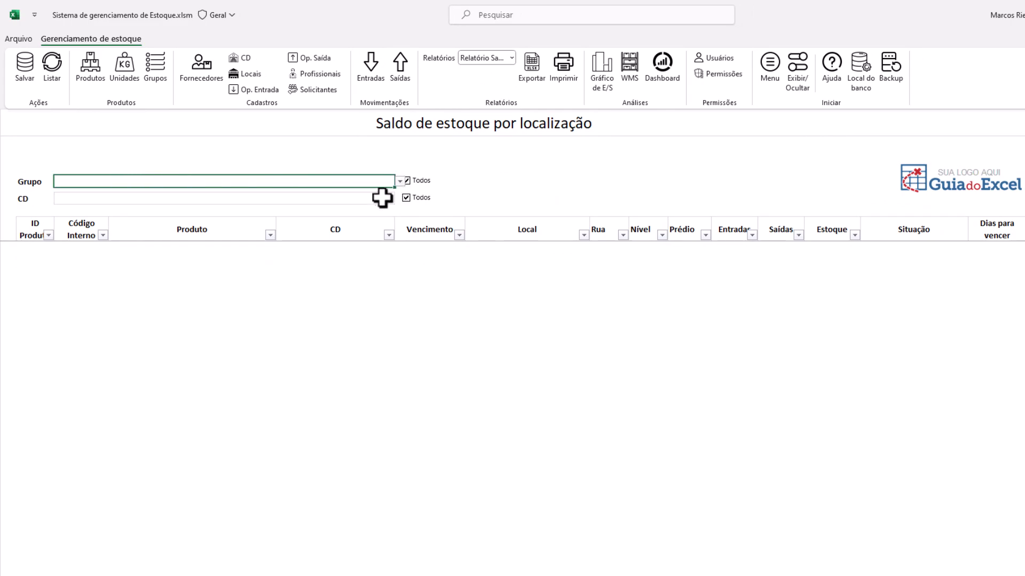
left_click(382, 198)
left_click(397, 197)
left_click(397, 197)
left_click(336, 229)
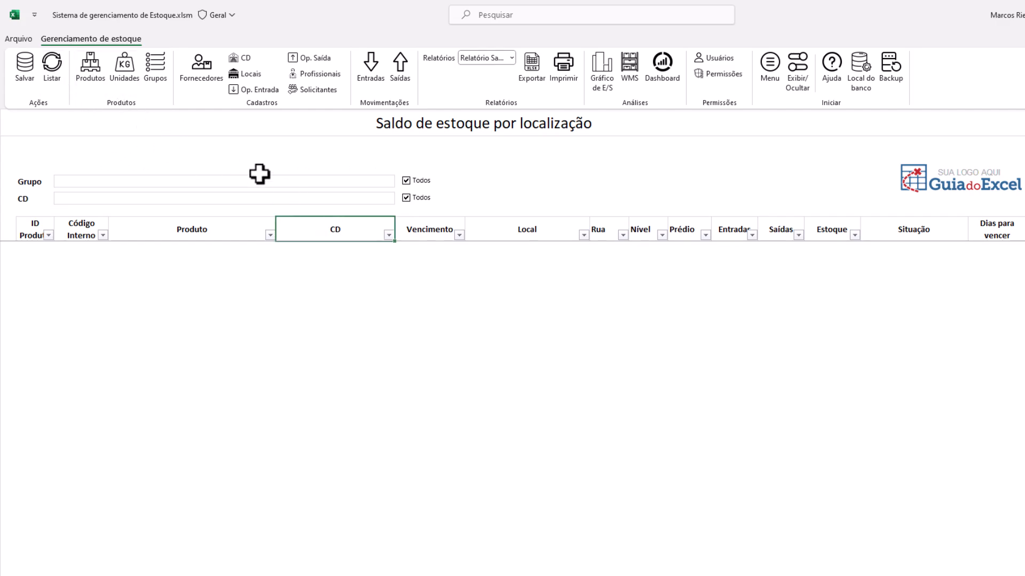
left_click(344, 199)
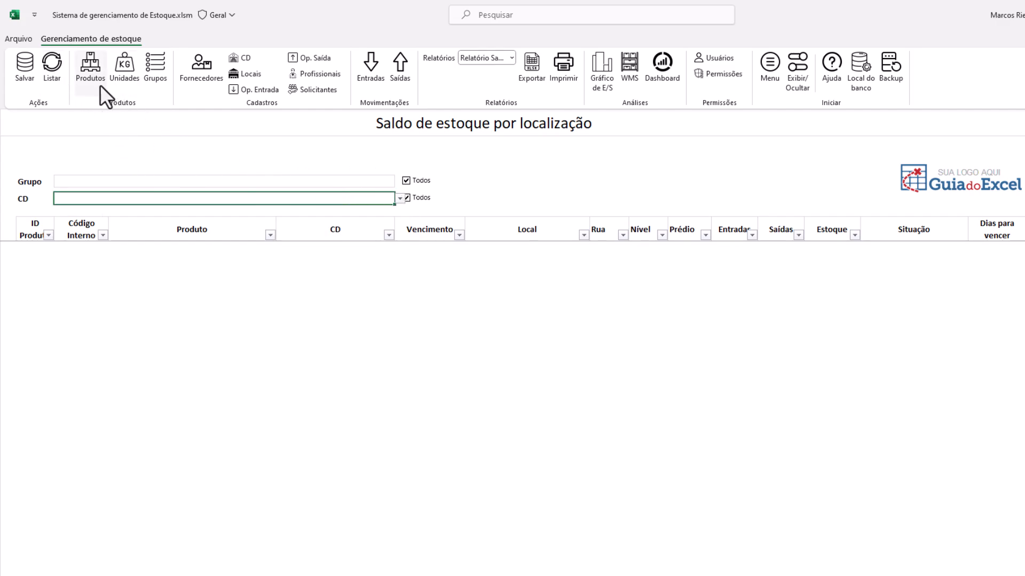
left_click(54, 69)
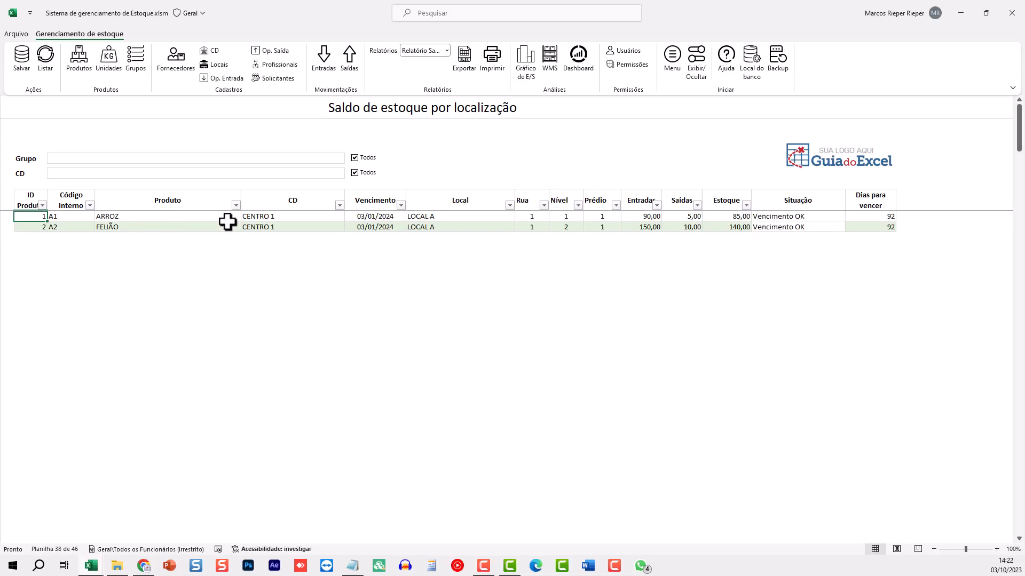
left_click_drag(532, 216, 532, 237)
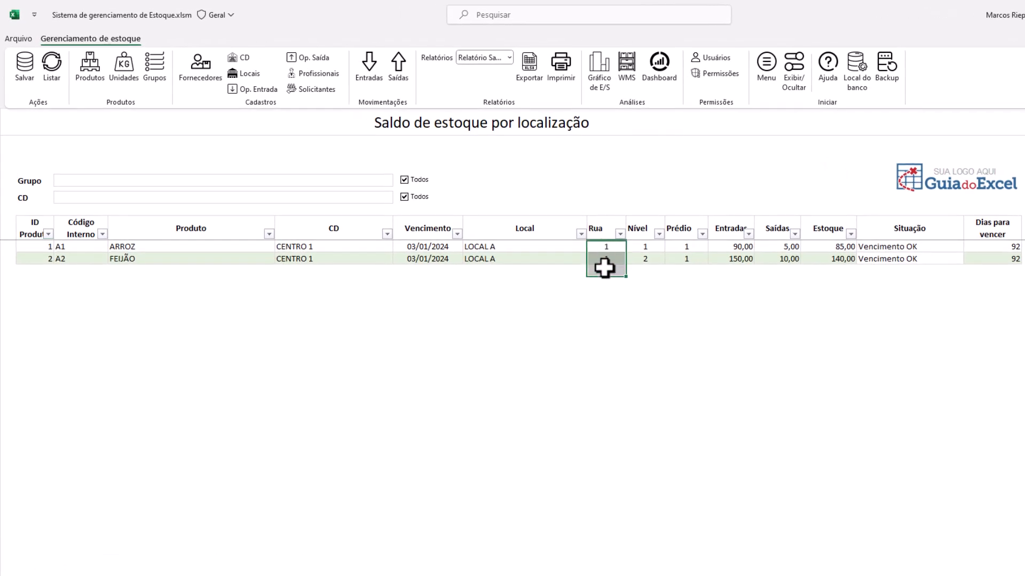
left_click_drag(648, 247, 693, 269)
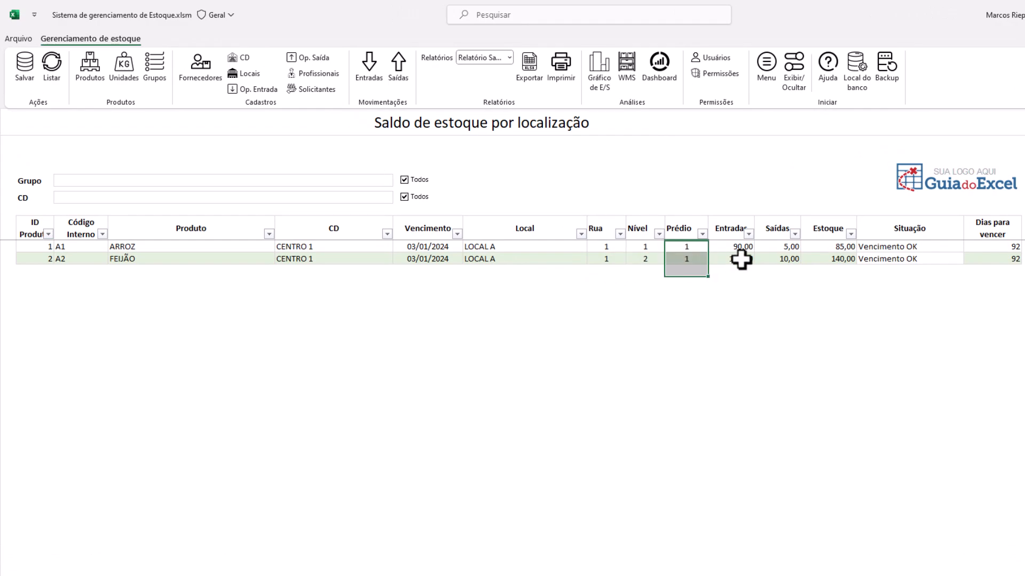
left_click_drag(746, 246, 743, 262)
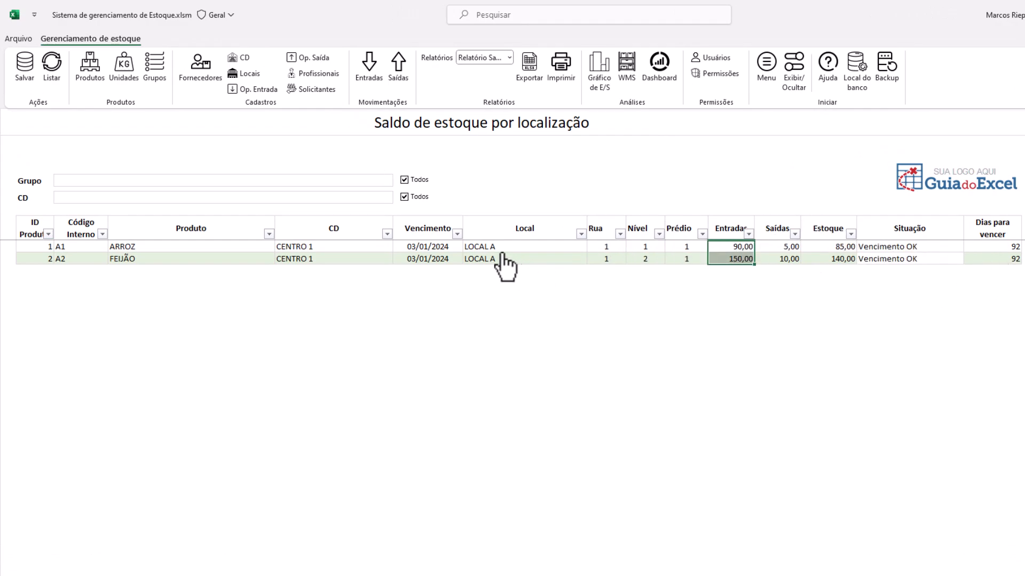
left_click_drag(427, 248, 428, 260)
left_click_drag(1007, 247, 1007, 260)
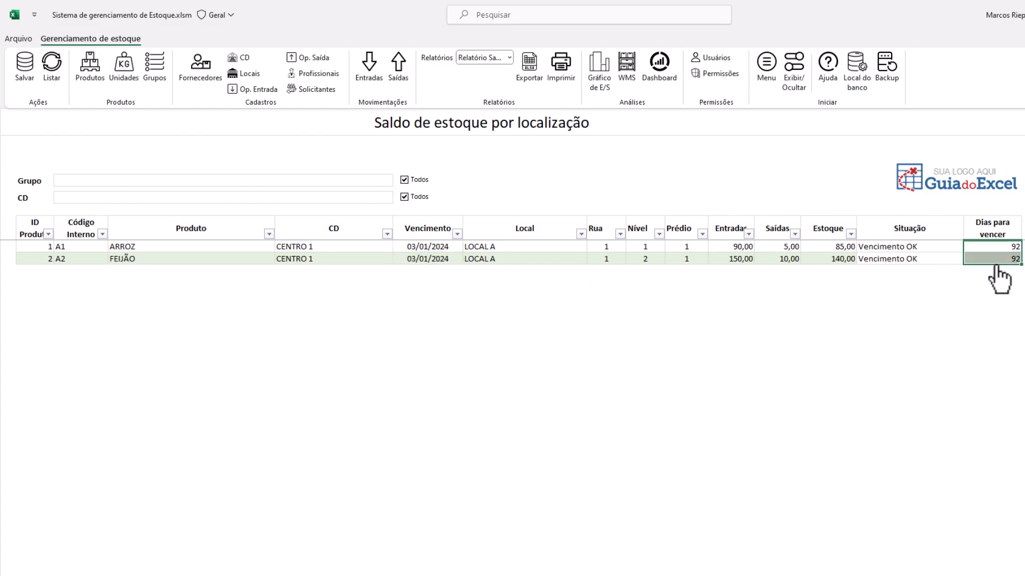
left_click_drag(888, 247, 889, 260)
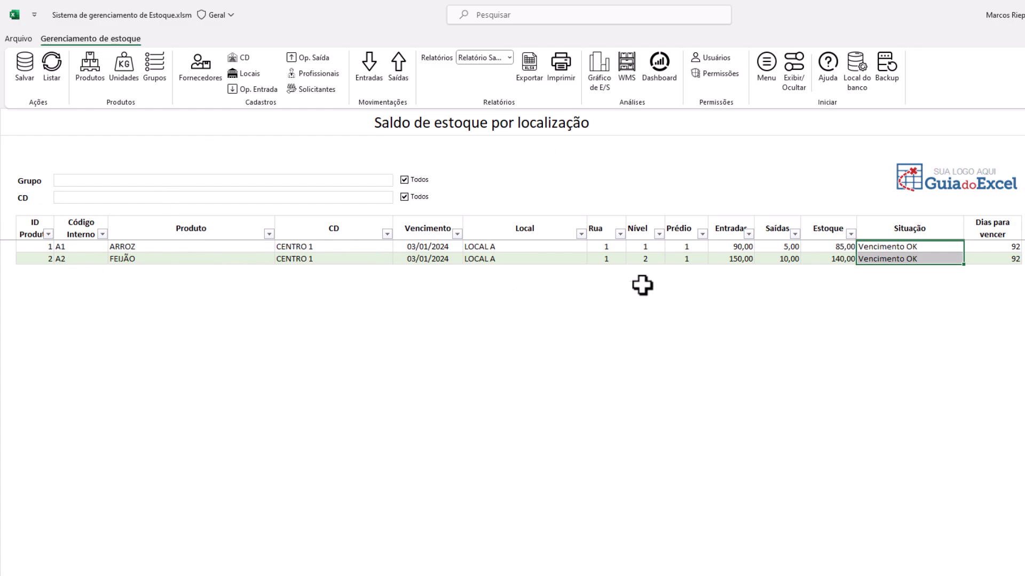
Export the location report to Pasta2, check its CD and Local cells, then return
left_click(526, 73)
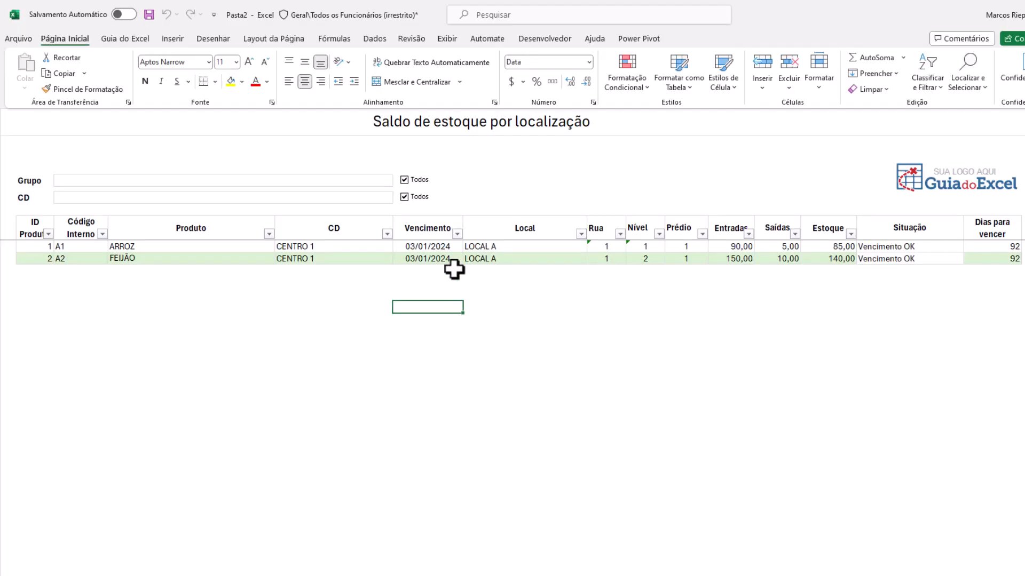
left_click_drag(391, 5, 420, 95)
double_click(420, 95)
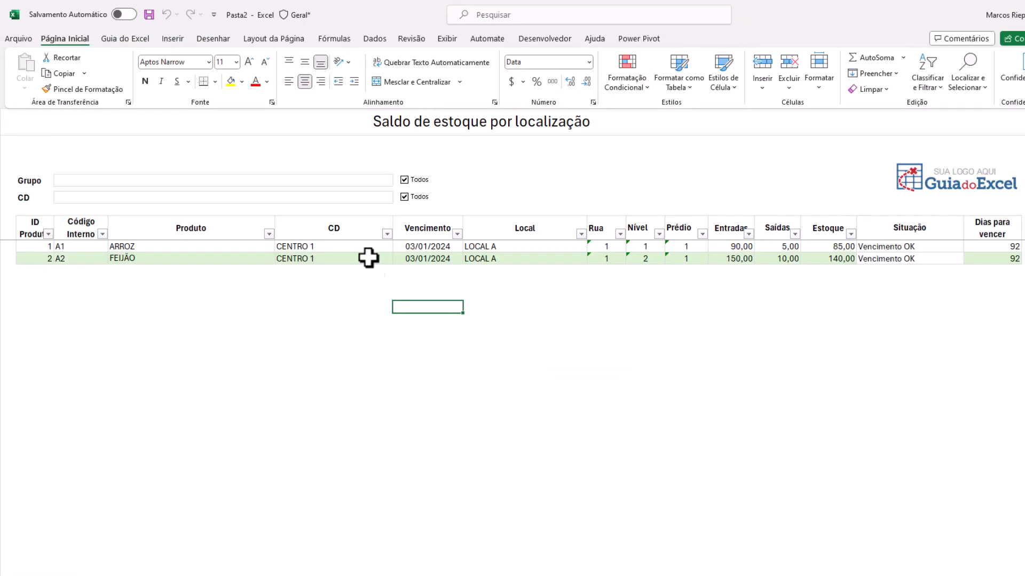
left_click_drag(326, 245, 339, 271)
left_click(566, 348)
left_click(508, 247)
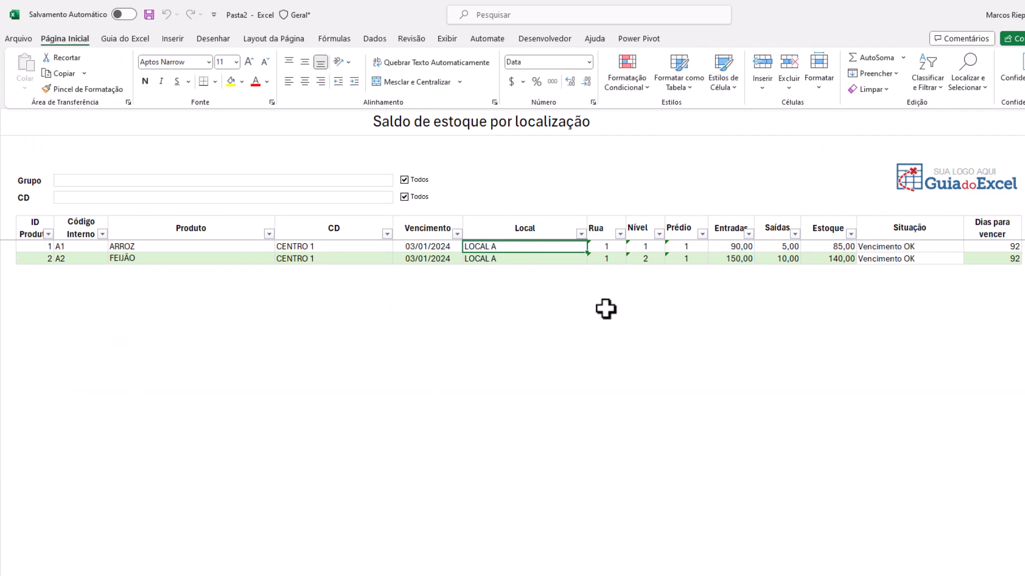
key("alt+Tab")
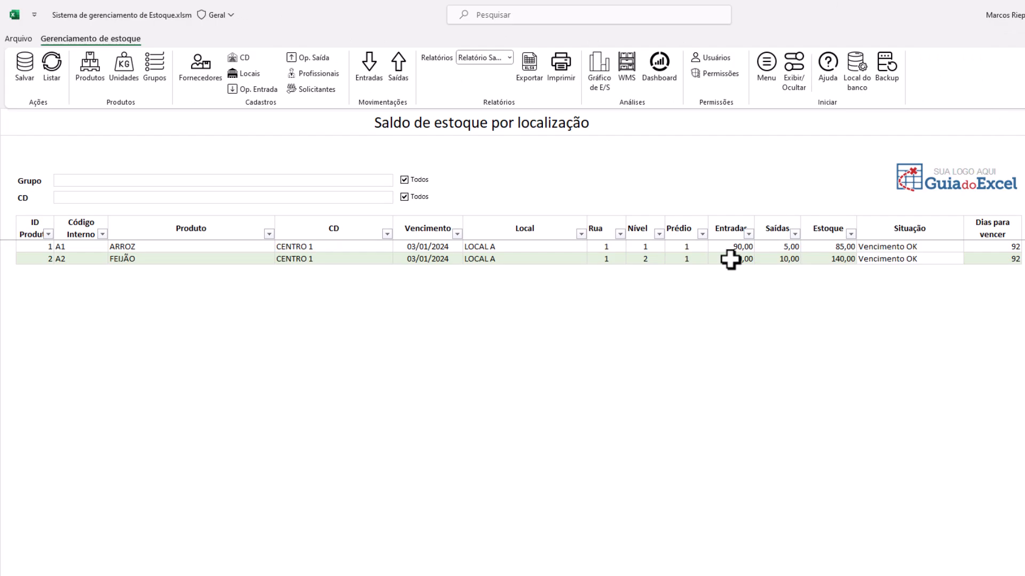
Choose Relatório Saldo Vencimento and list ARROZ 85,00 and FEIJÃO 140,00, expiring 03/01/2024
left_click(679, 259)
left_click(480, 58)
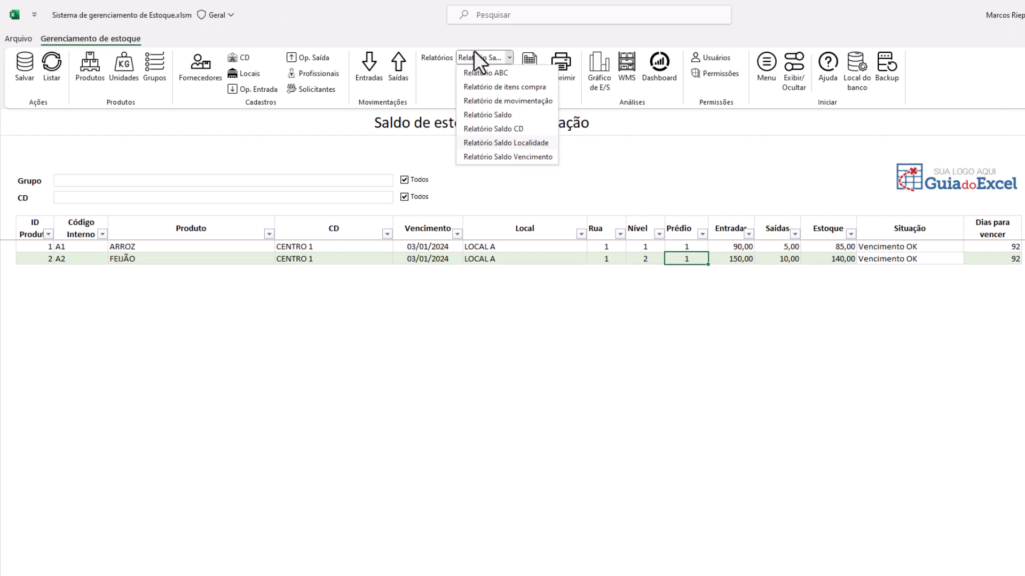
left_click(498, 156)
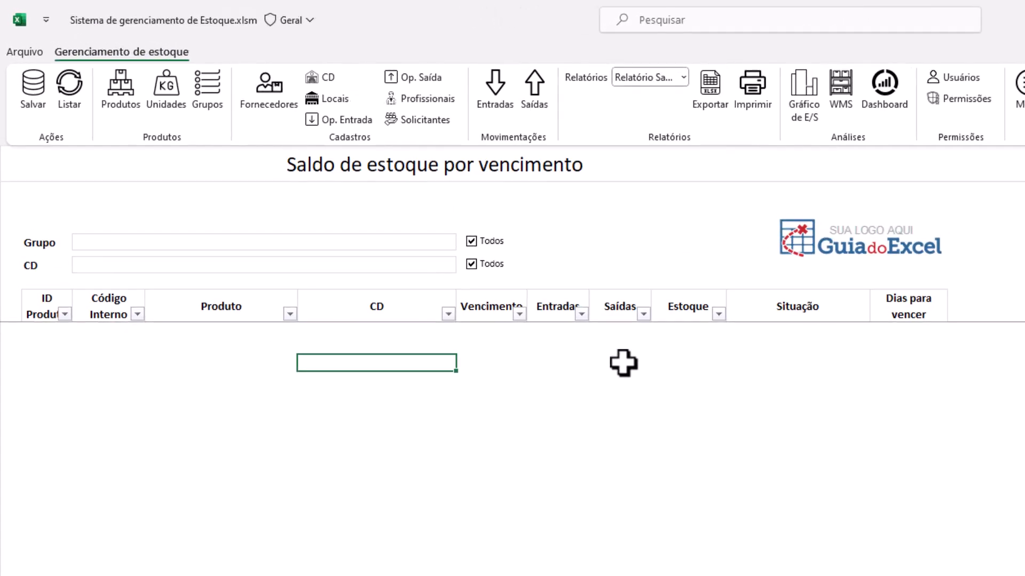
left_click(623, 363)
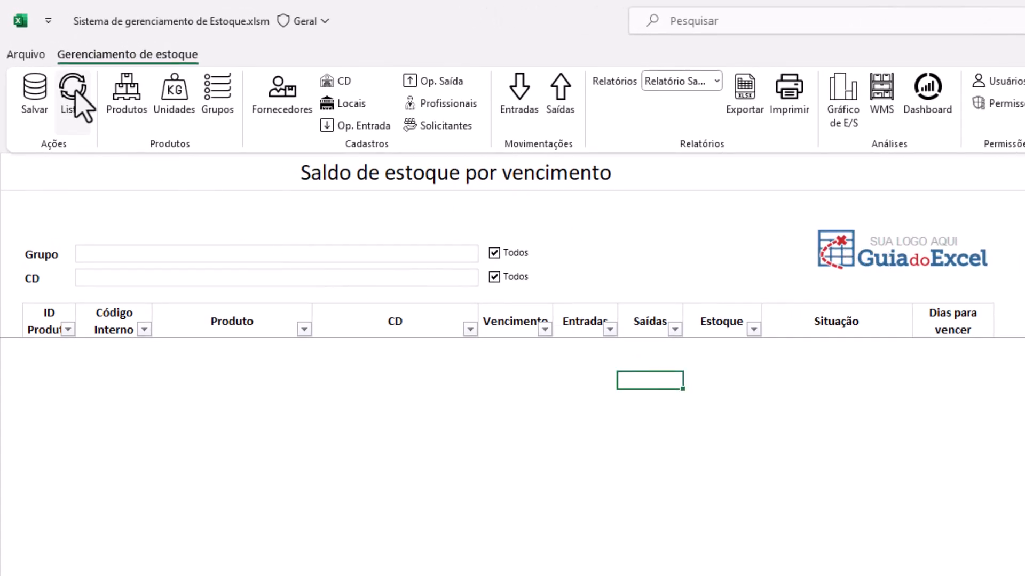
left_click_drag(416, 321, 411, 365)
left_click(408, 410)
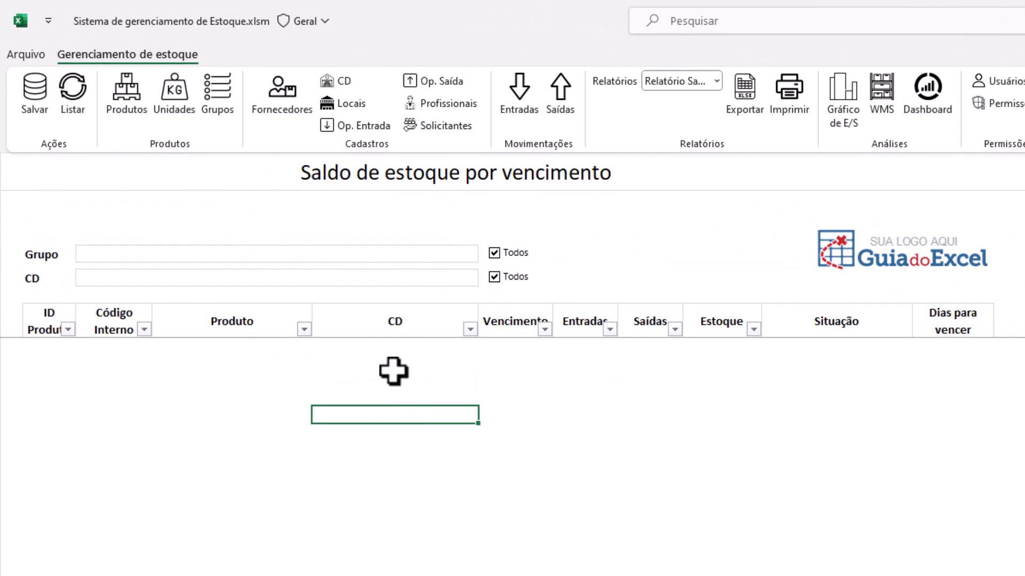
left_click(85, 107)
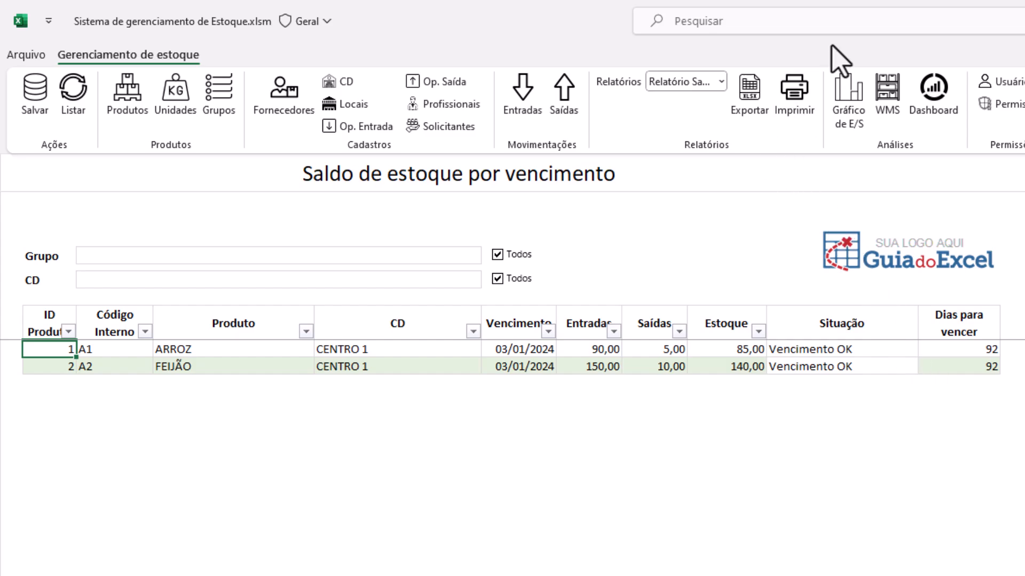
Open Gráfico de E/S and redraw the entry, exit and balance charts for ARROZ
left_click(845, 104)
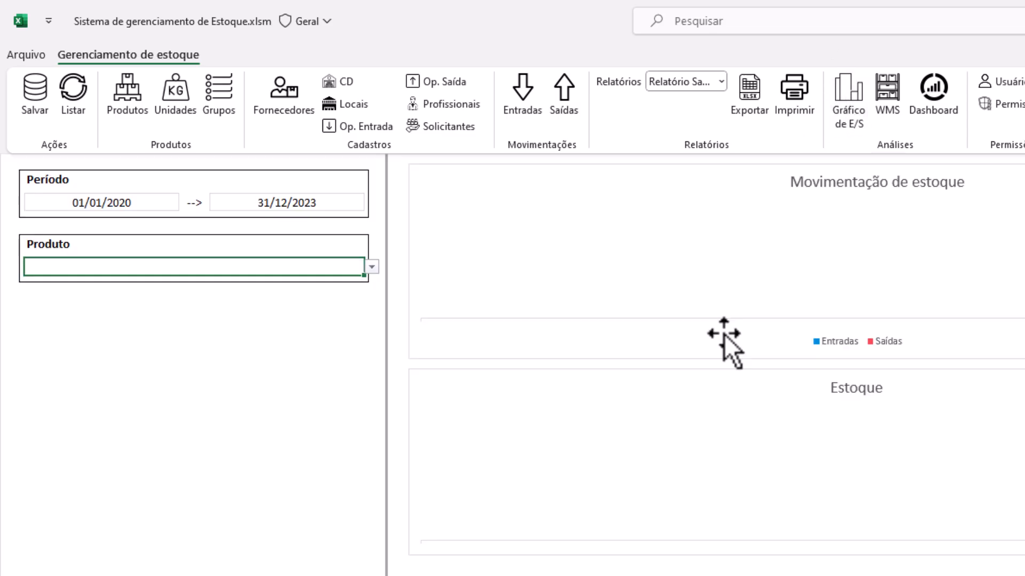
left_click(371, 271)
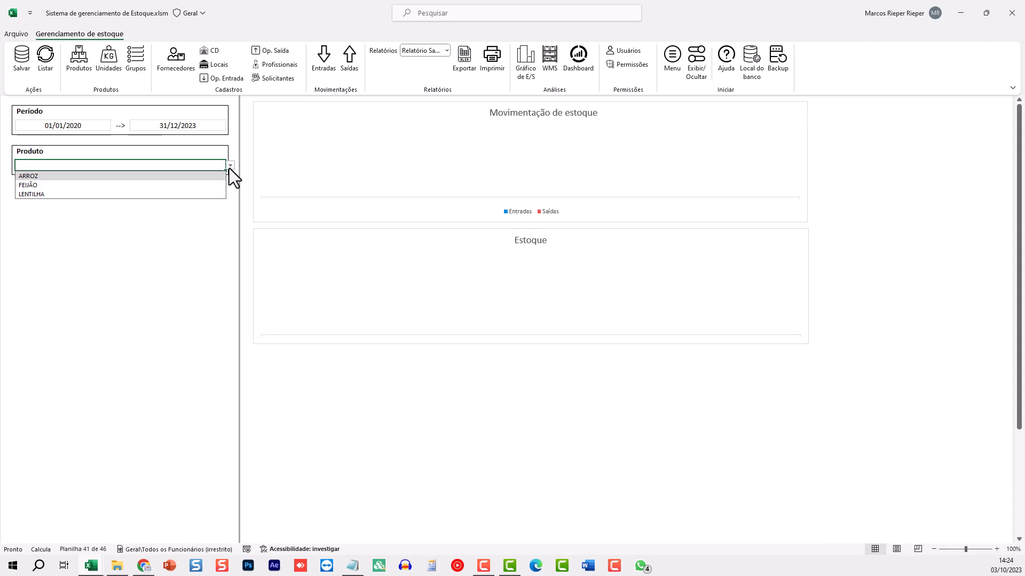
left_click(93, 176)
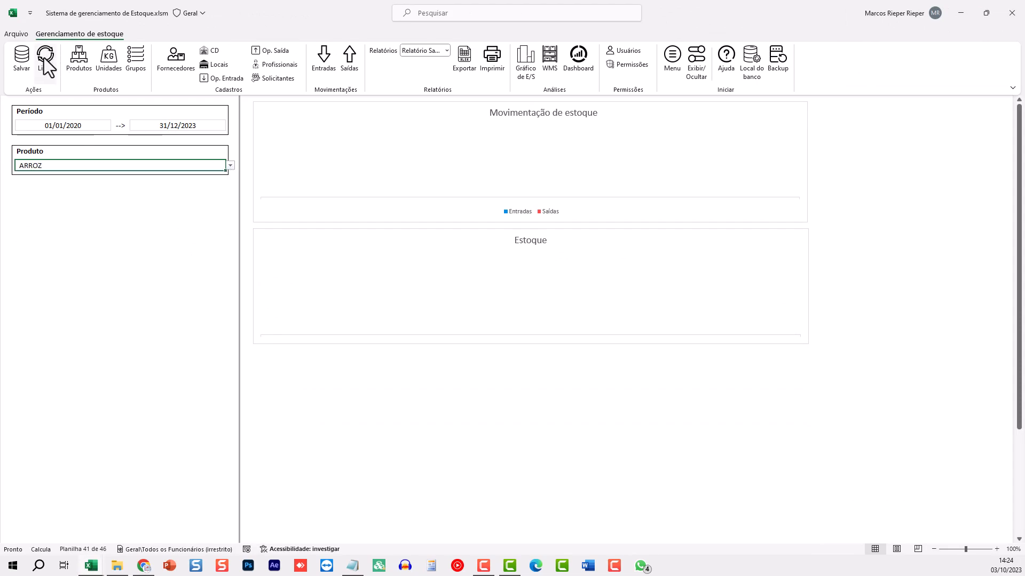
left_click(44, 60)
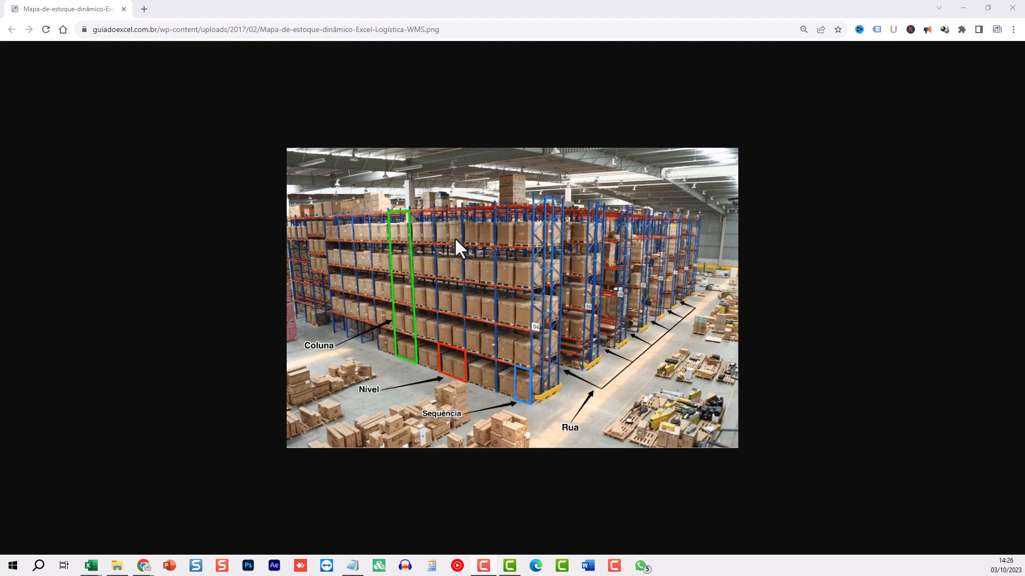
Minimize Chrome after viewing the rack diagram to bring back the ARROZ charts
left_click(963, 8)
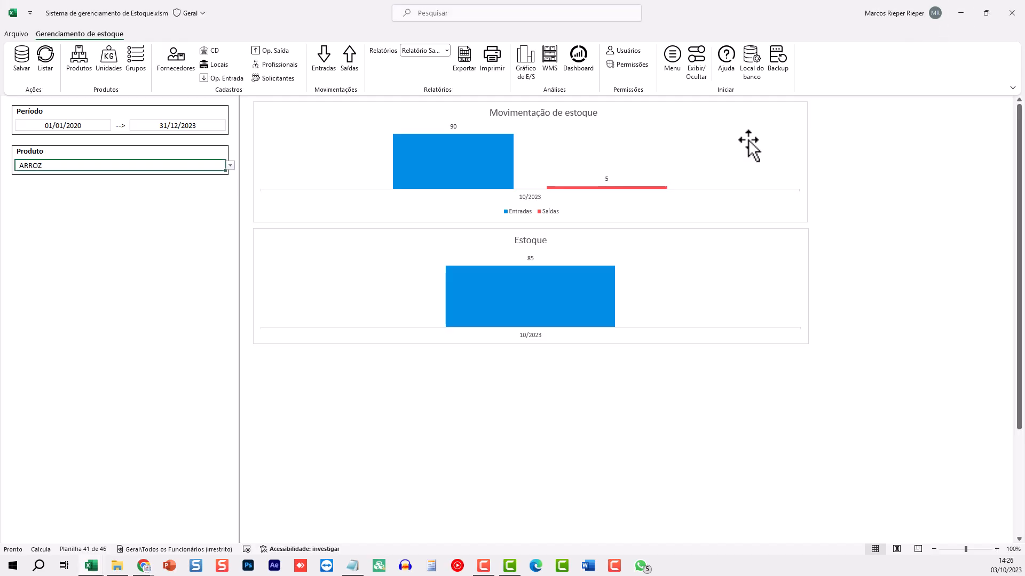
Open the WMS warehouse map and load current stock into it with Listar
left_click(554, 61)
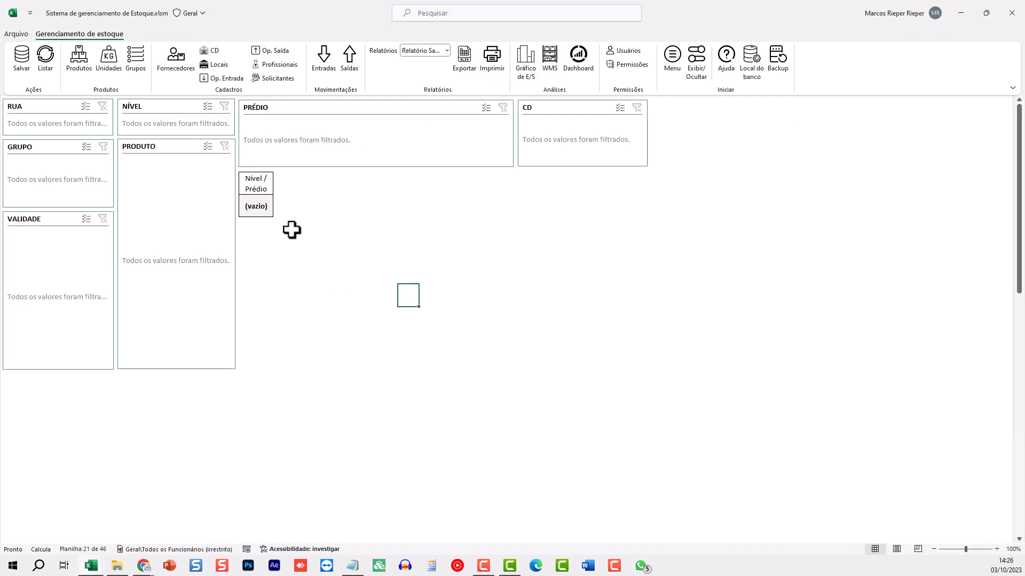
left_click(302, 206)
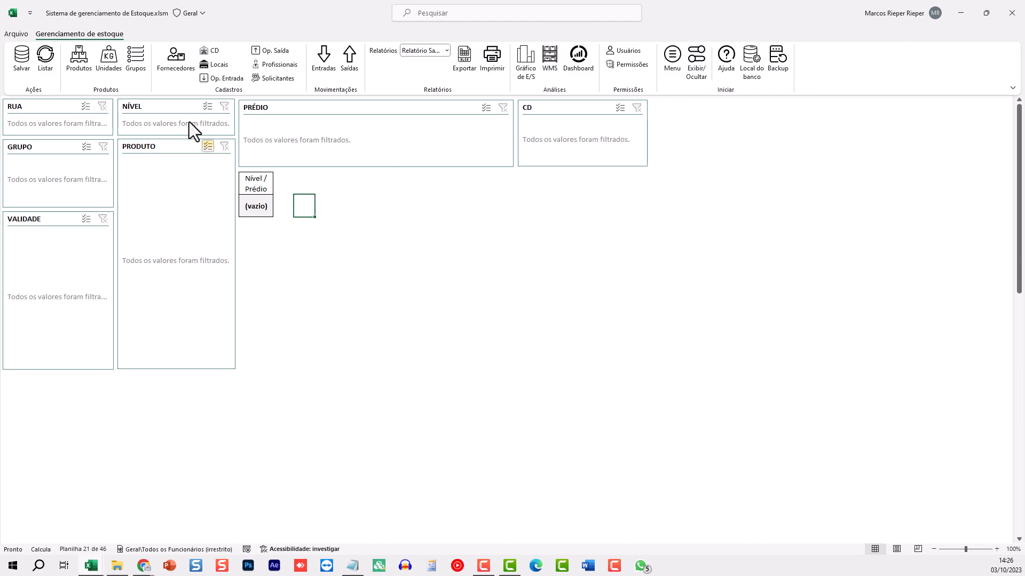
left_click(46, 57)
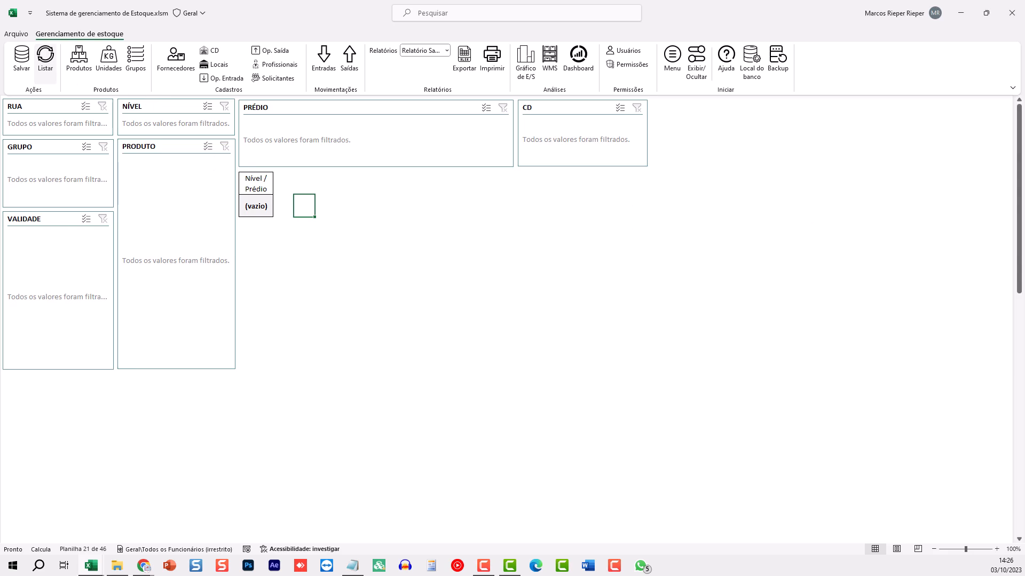
left_click(366, 224)
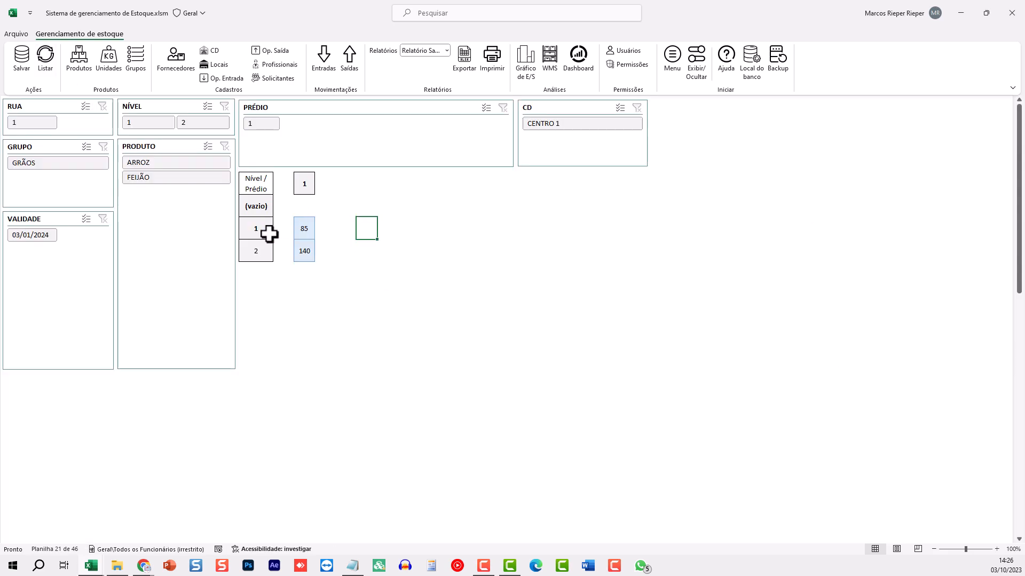
Check Prédio 1 stock (85 at level 1, 140 at level 2), then filter to ARROZ
left_click(304, 183)
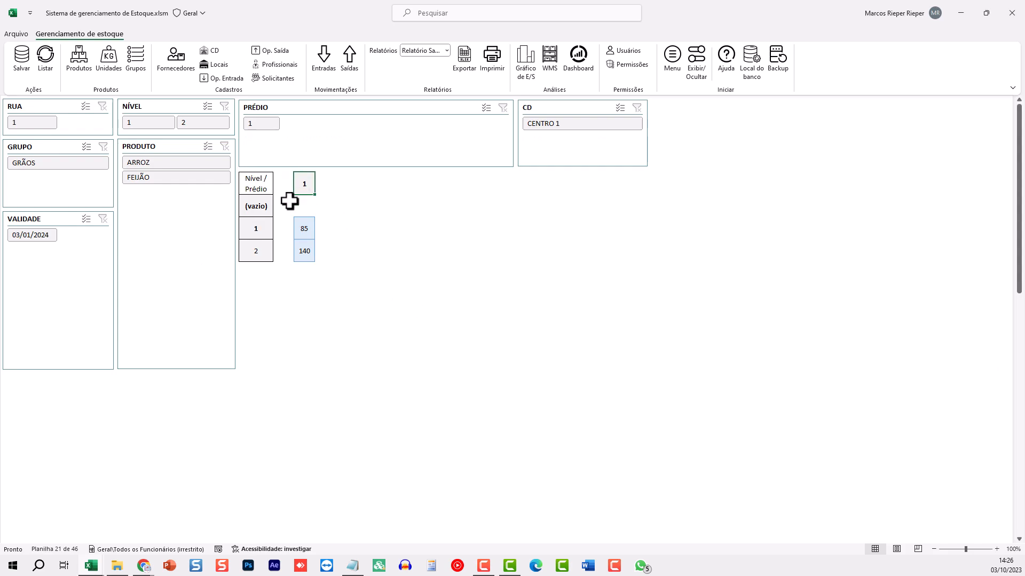
left_click(305, 228)
left_click(304, 250)
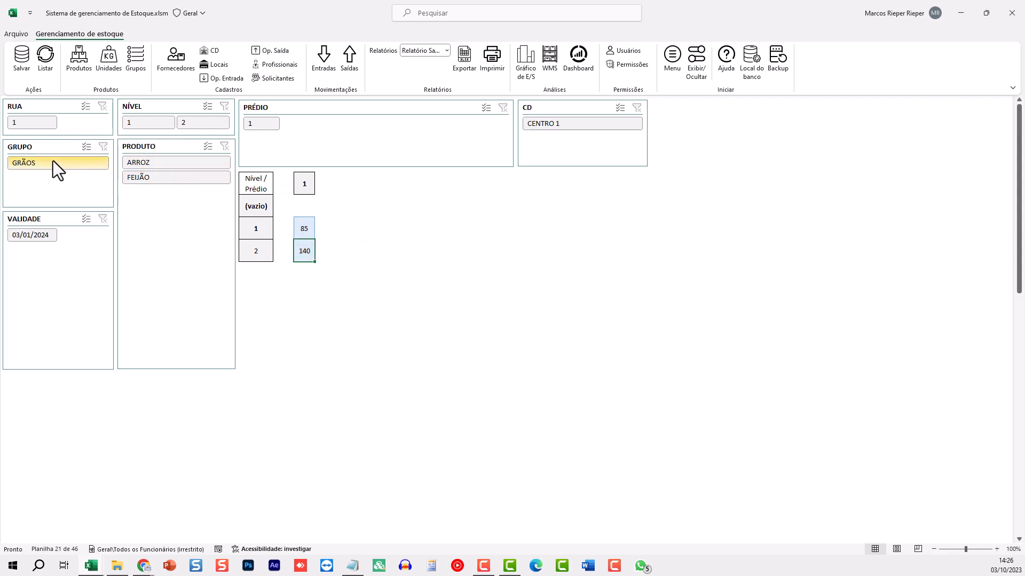
left_click(160, 162)
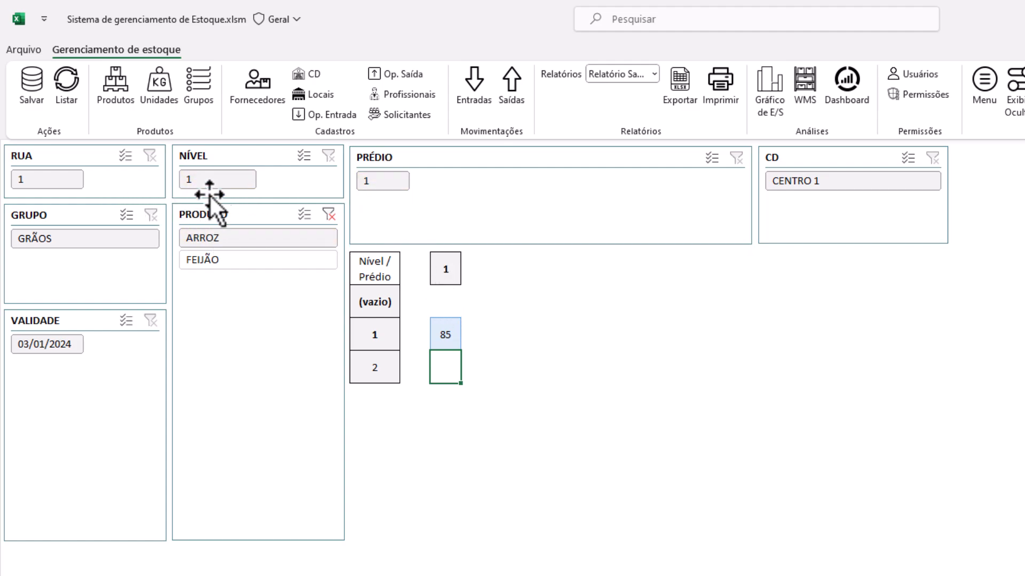
Switch the map filter to FEIJÃO, clear it to show both products, then return to ARROZ
left_click(445, 335)
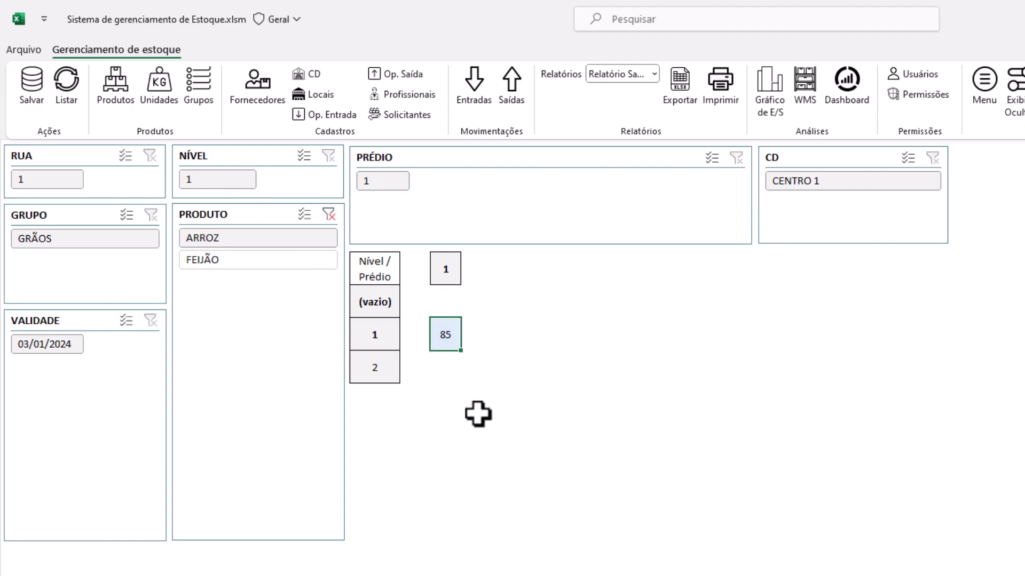
left_click(240, 262)
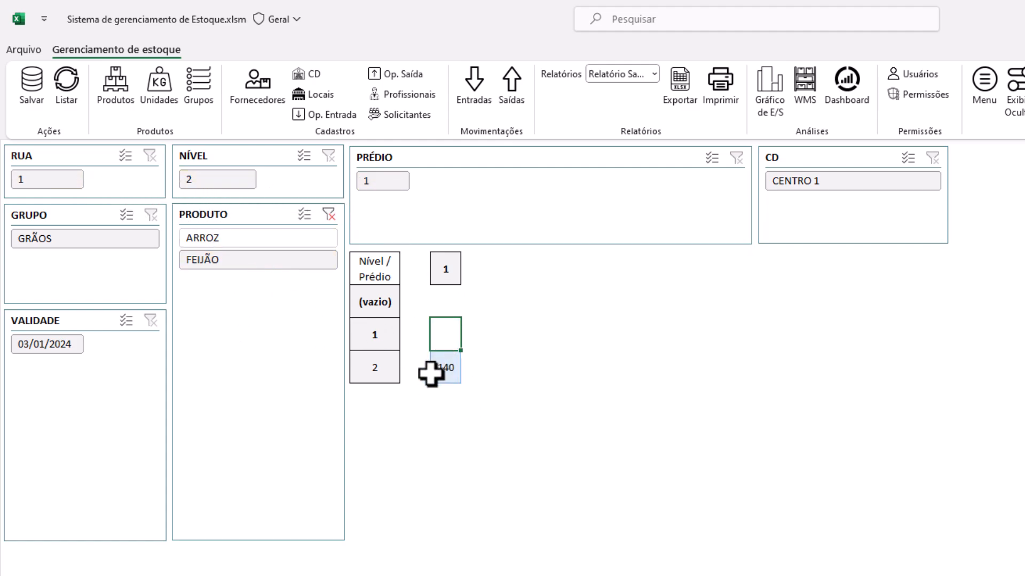
left_click(448, 367)
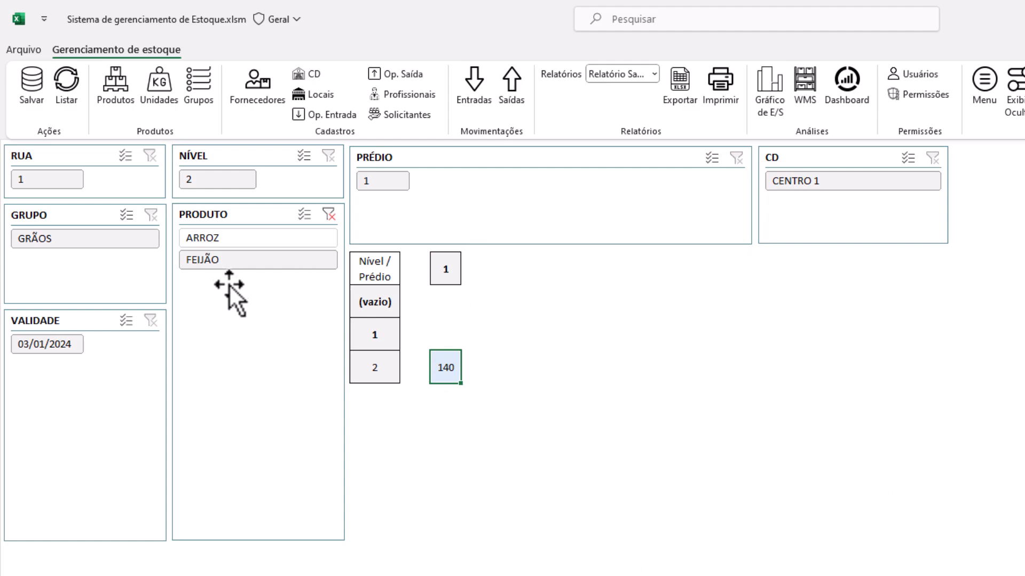
left_click(329, 214)
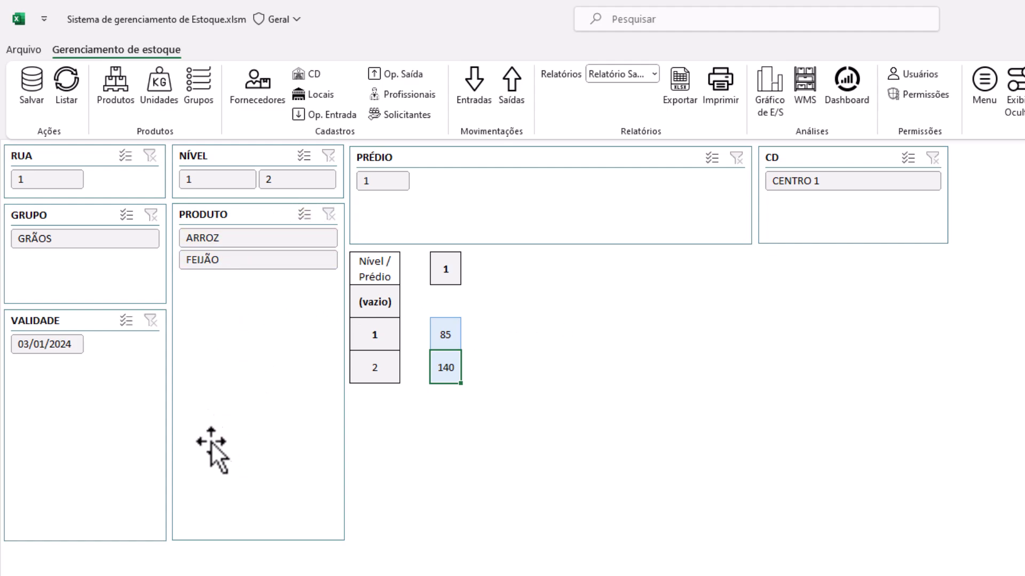
left_click(238, 239)
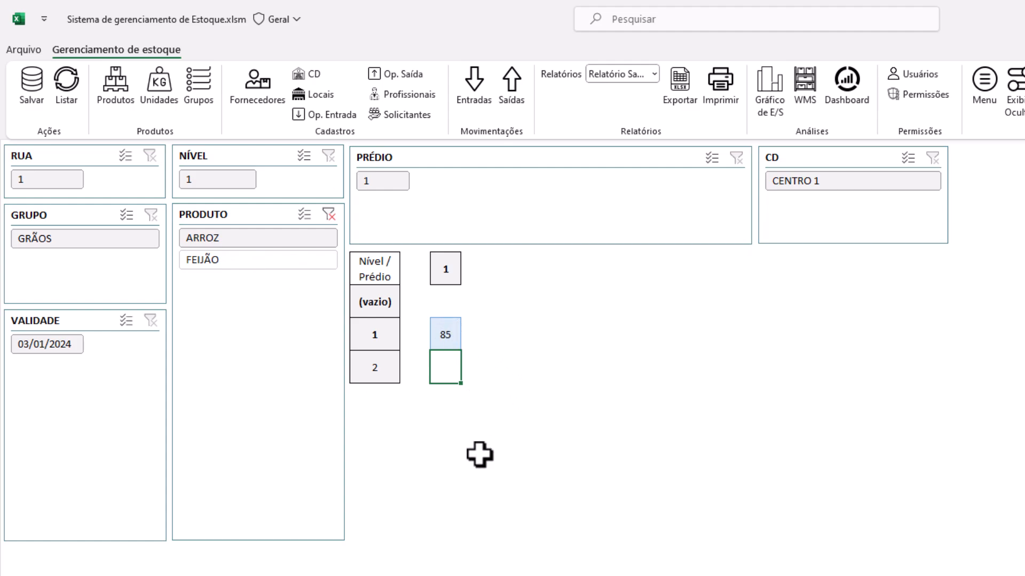
Open the stock Dashboard for November 2021, showing 2700 entries and 2 exits
left_click(488, 301)
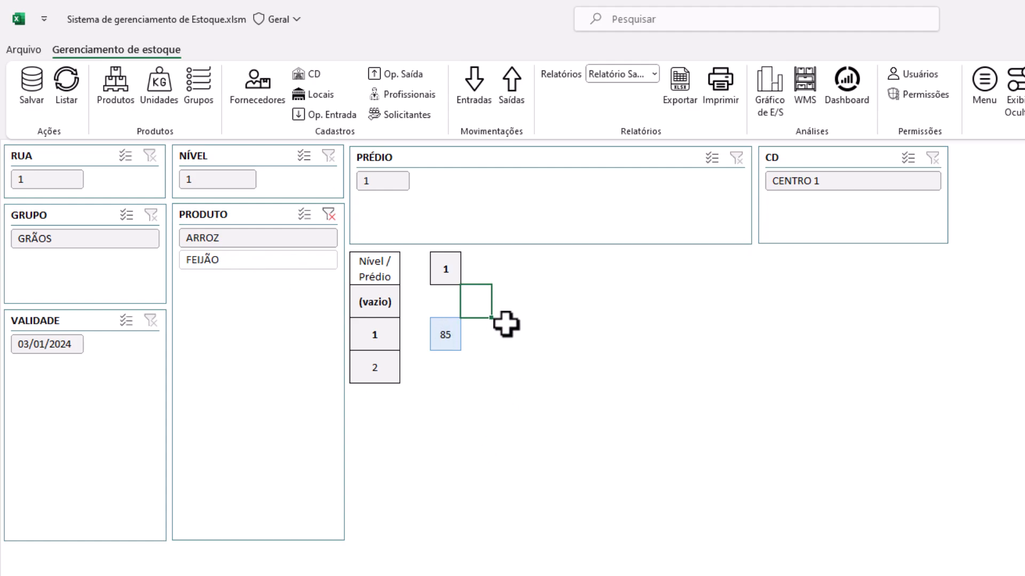
left_click(447, 337)
left_click(561, 313)
left_click(605, 379)
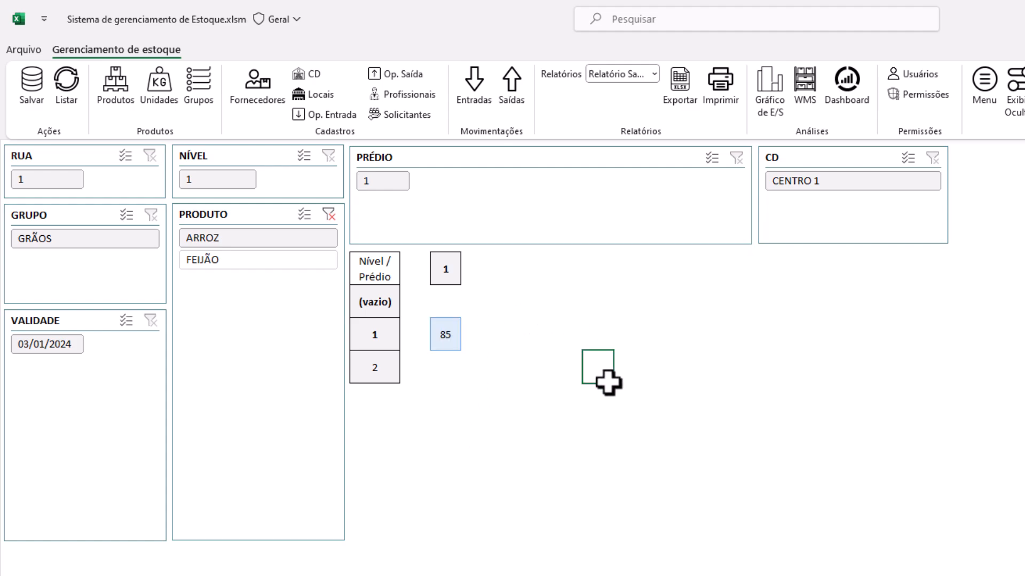
left_click(802, 339)
left_click(507, 307)
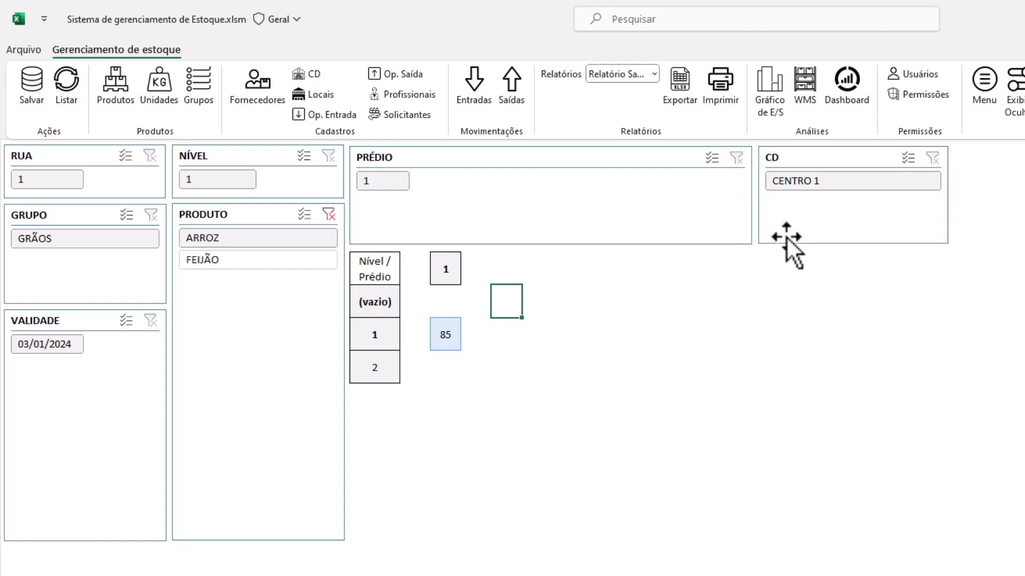
left_click(848, 92)
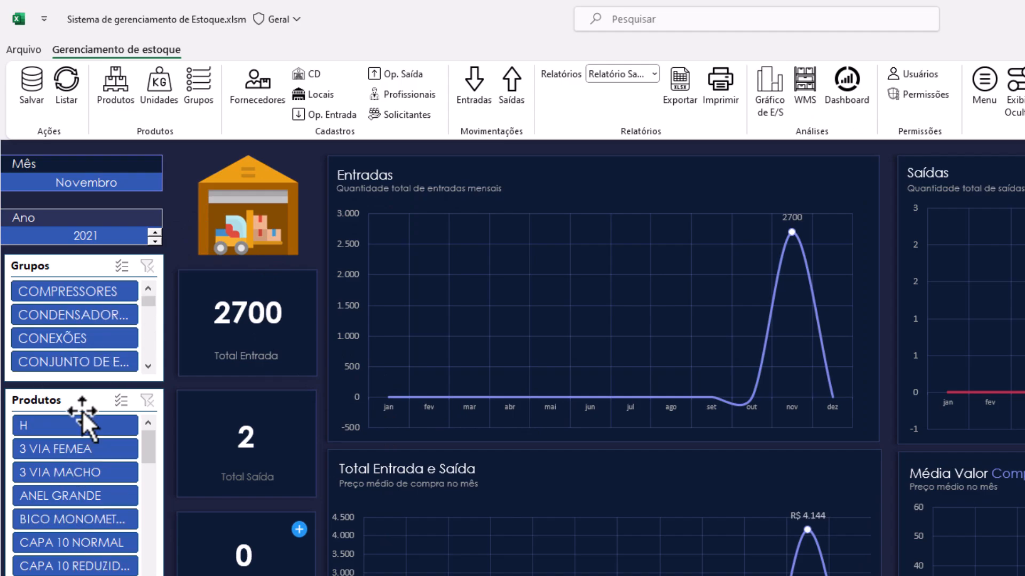
Refresh the dashboard with Listar and open the below-minimum-stock details listing ARROZ 85 and FEIJÃO 140
left_click(70, 94)
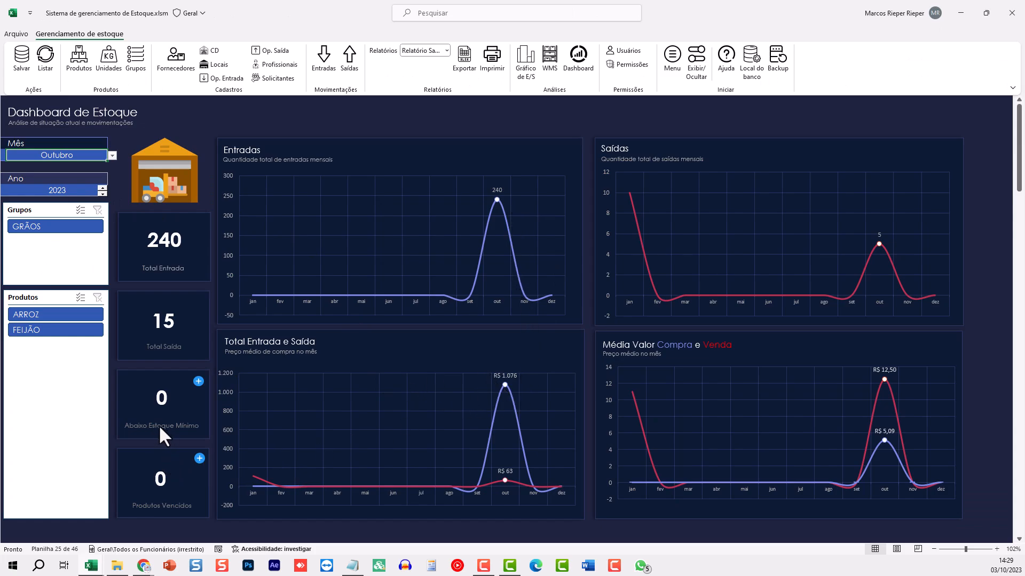
left_click(199, 381)
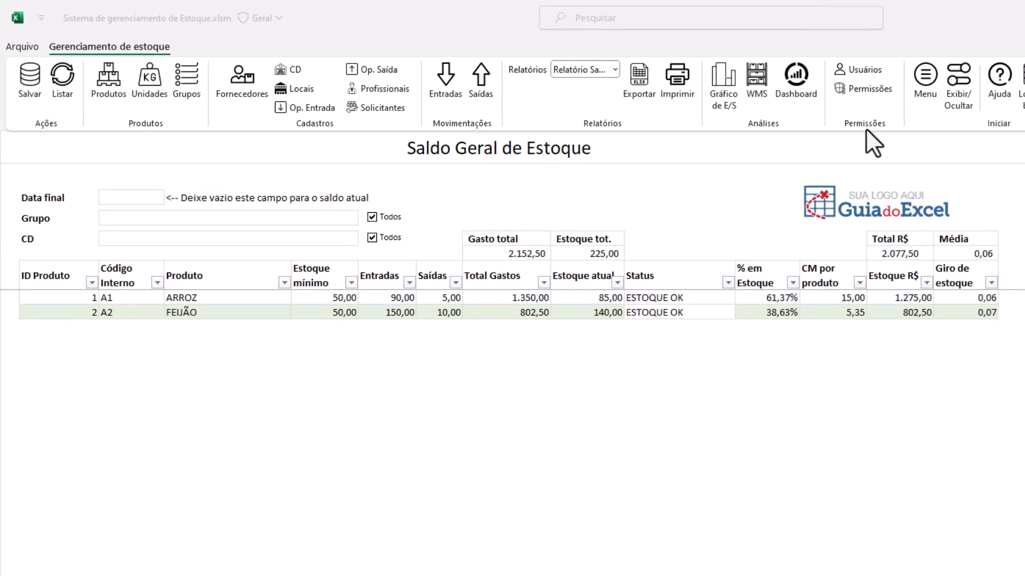
Return to the Dashboard de Estoque, now showing Outubro 2023 with 240 entries and 15 exits
left_click(800, 89)
left_click(799, 88)
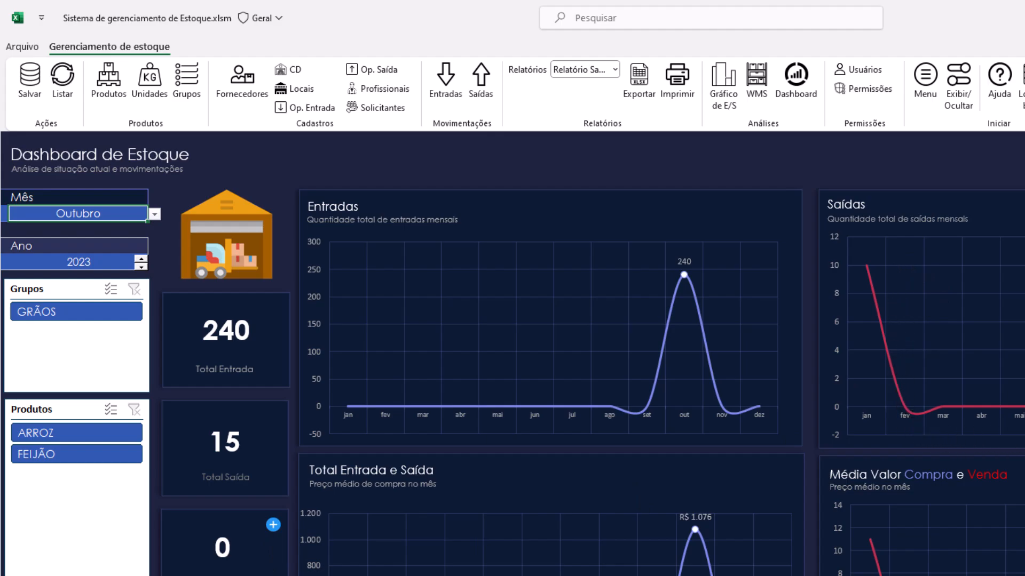
Exclude FEIJÃO in the Produtos slicer, then open the Cadastro de Usuários sheet
left_click(47, 452)
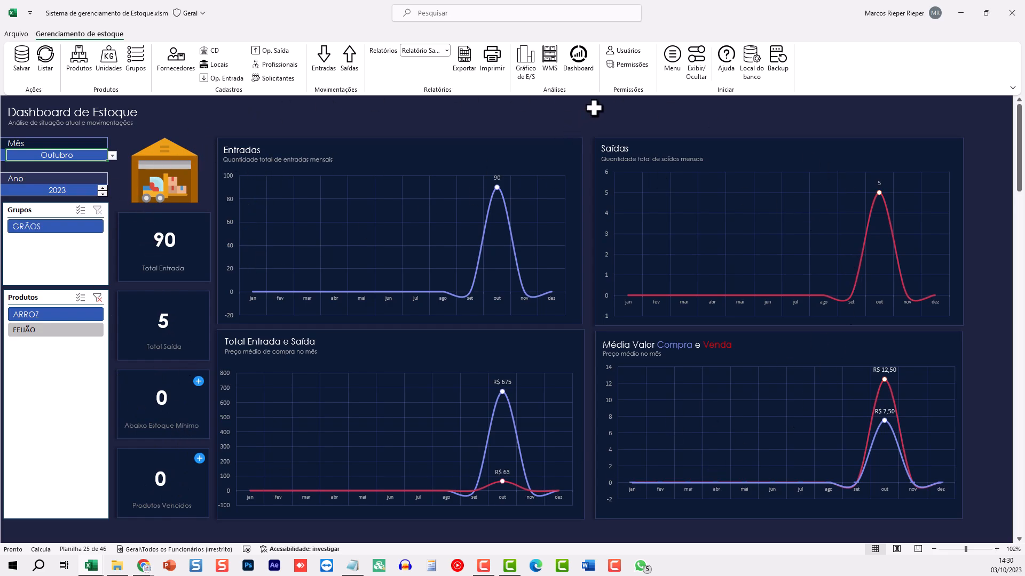
left_click(629, 52)
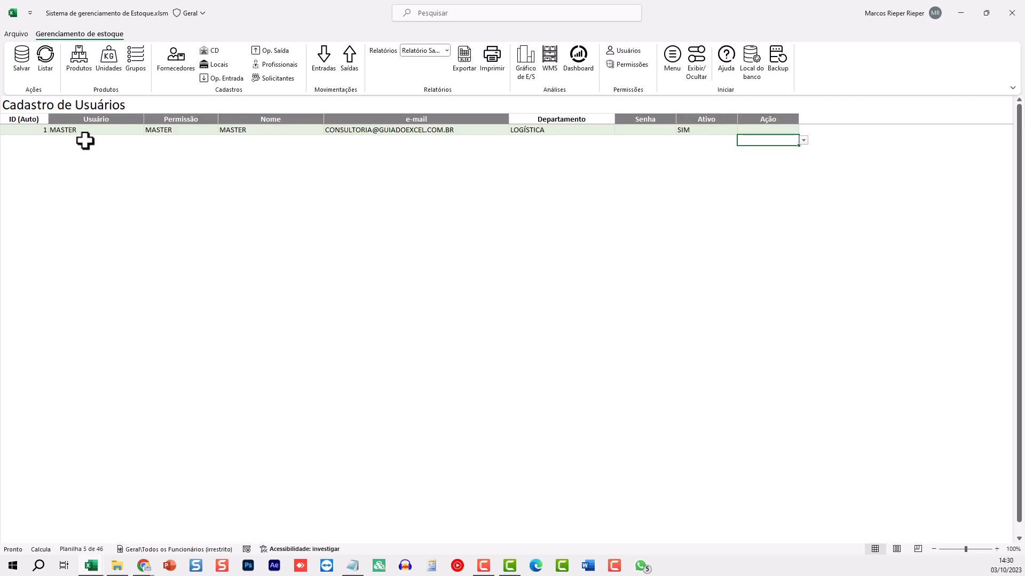
Enter the new user's username in row 2, then open the permission levels sheet
left_click(86, 140)
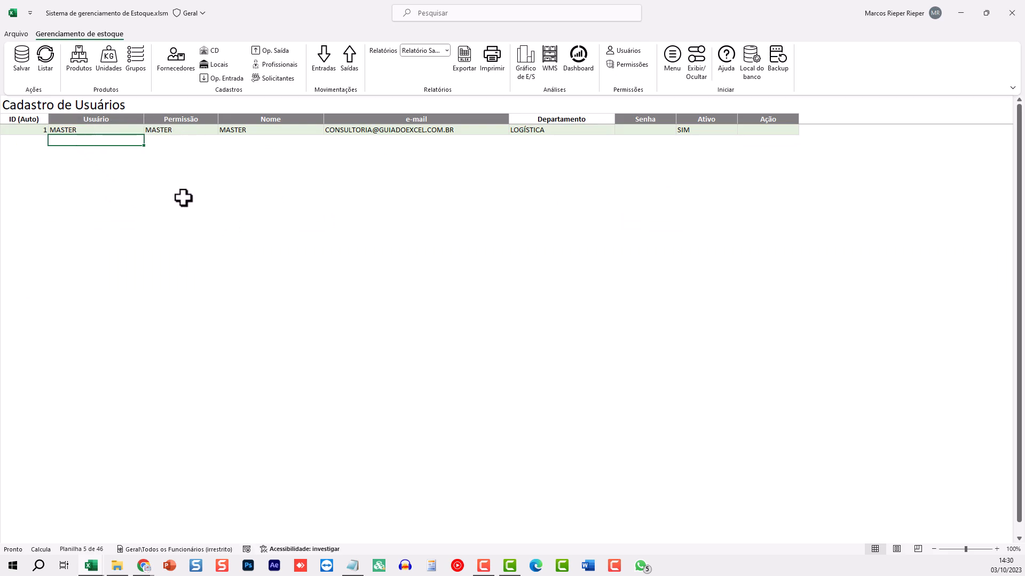
type("ana")
key("Tab")
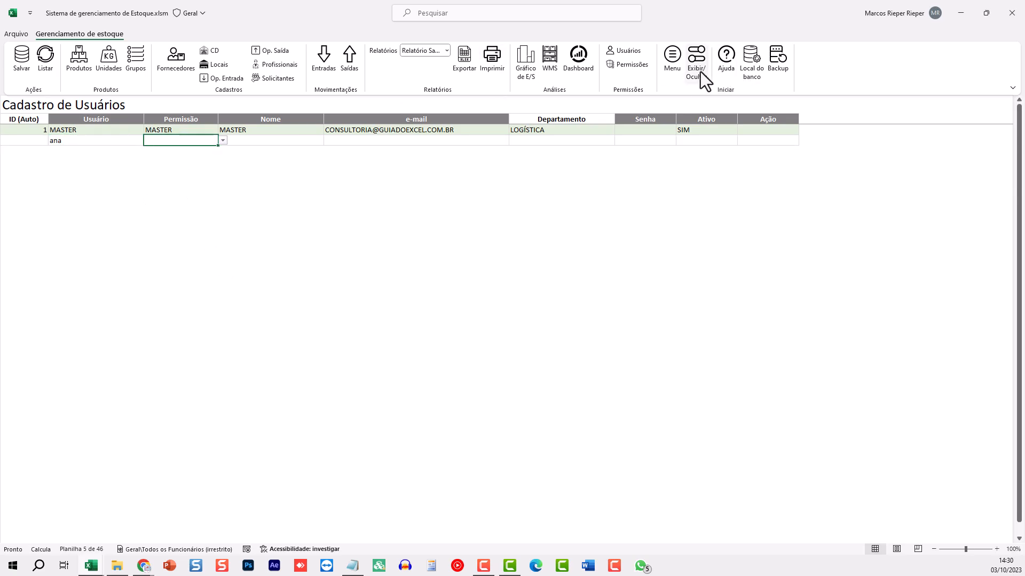
left_click(636, 64)
left_click(94, 161)
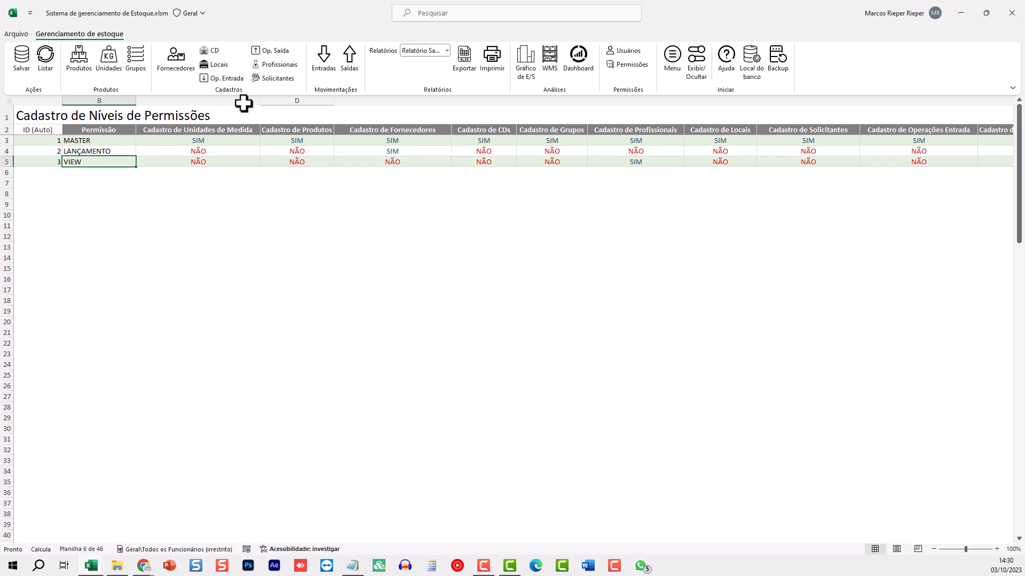
left_click(85, 140)
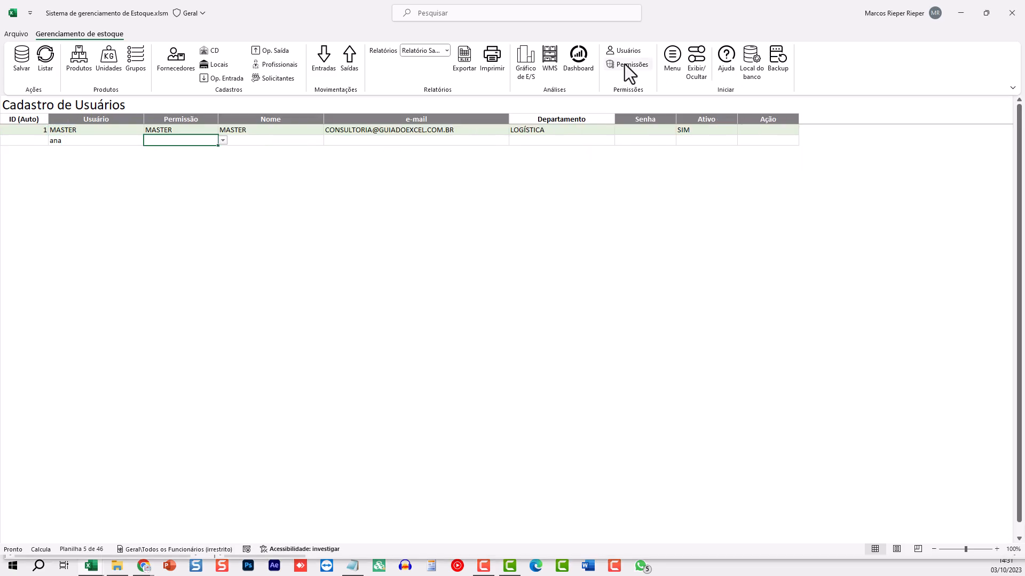
left_click(625, 64)
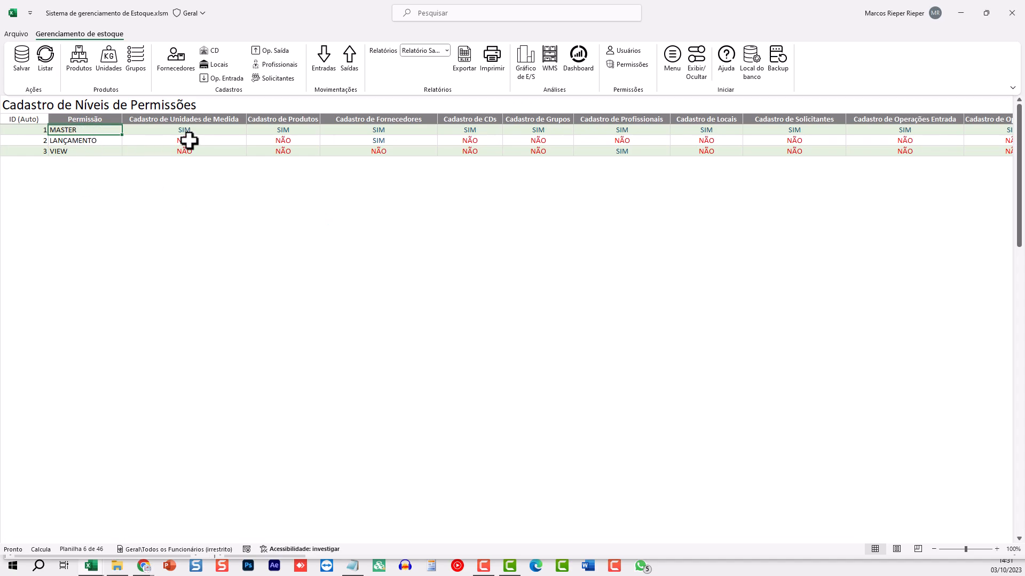
left_click(173, 130)
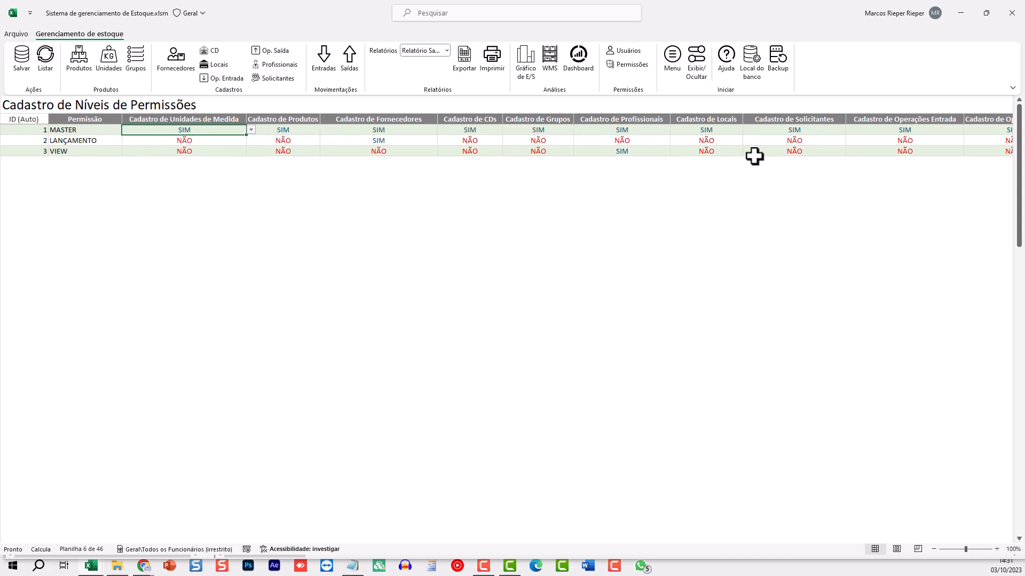
left_click(250, 130)
left_click(248, 140)
left_click(187, 141)
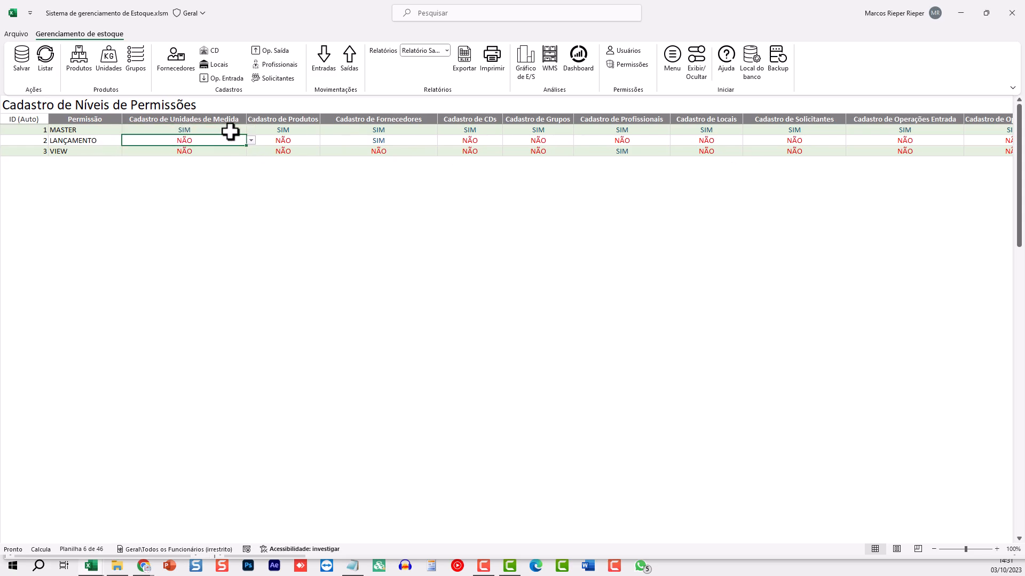
left_click(303, 134)
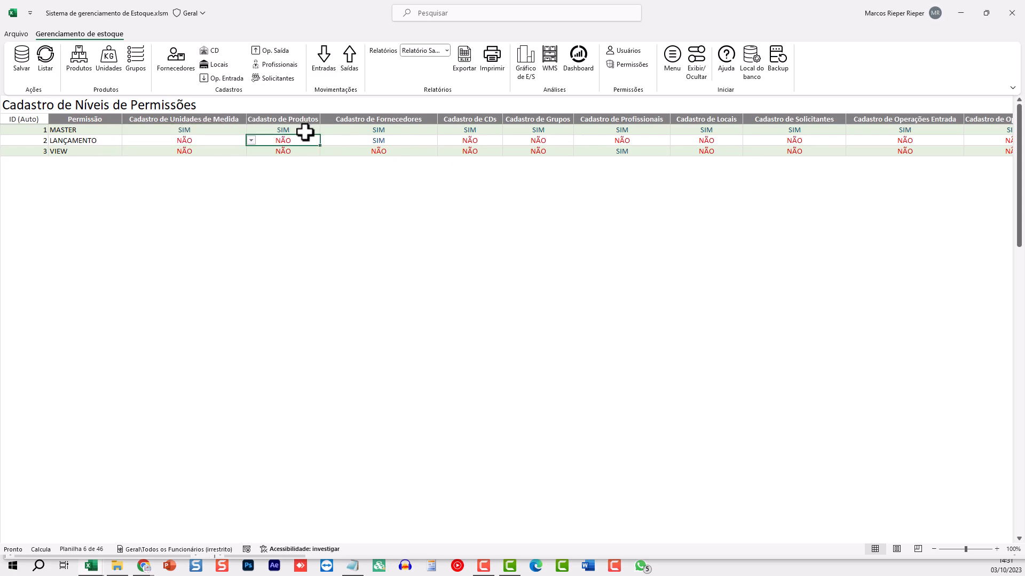
left_click(370, 138)
left_click(478, 141)
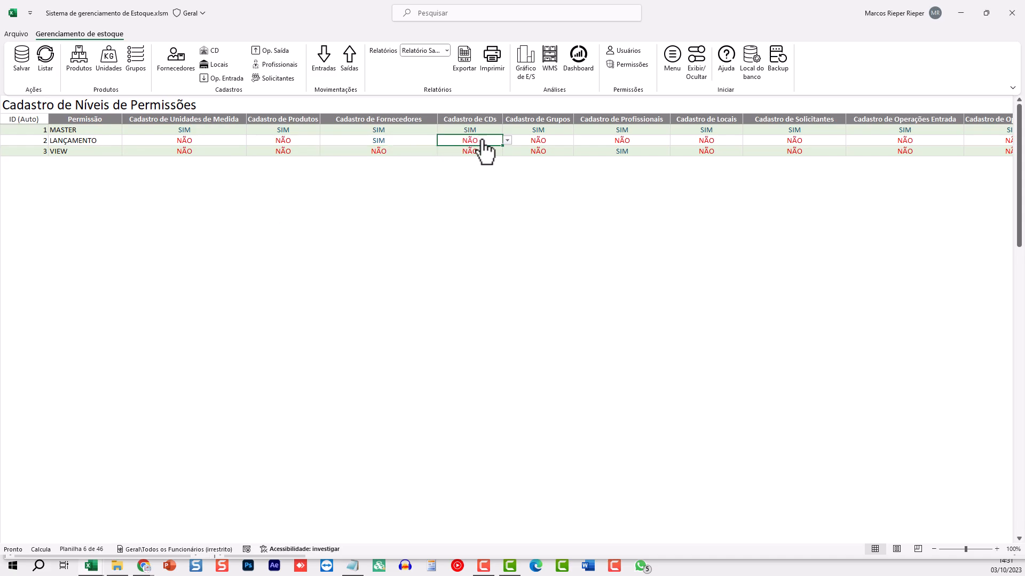
key("Right")
key("Right")
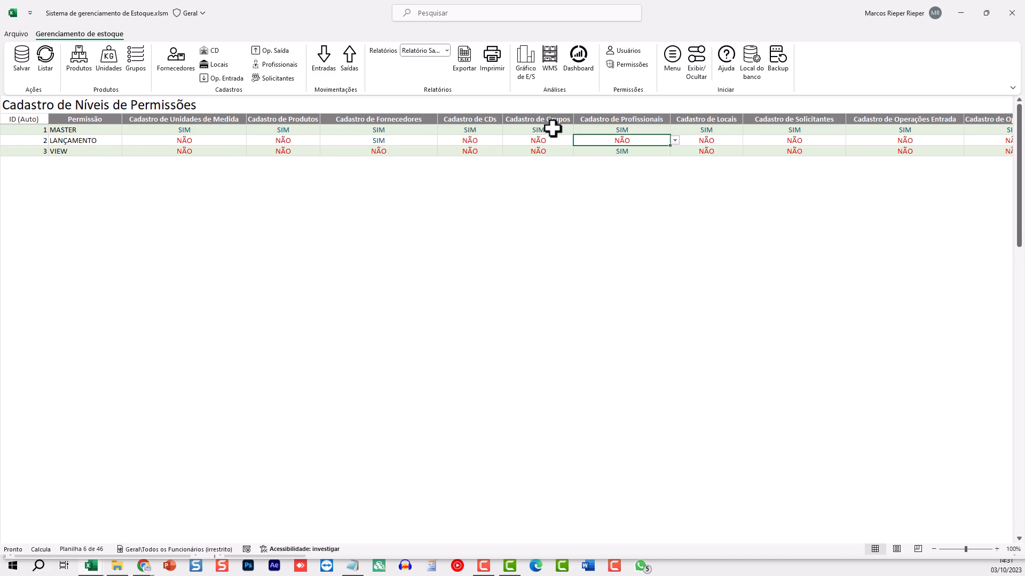
left_click(473, 142)
left_click(535, 142)
key("Right")
key("Right")
key("Right")
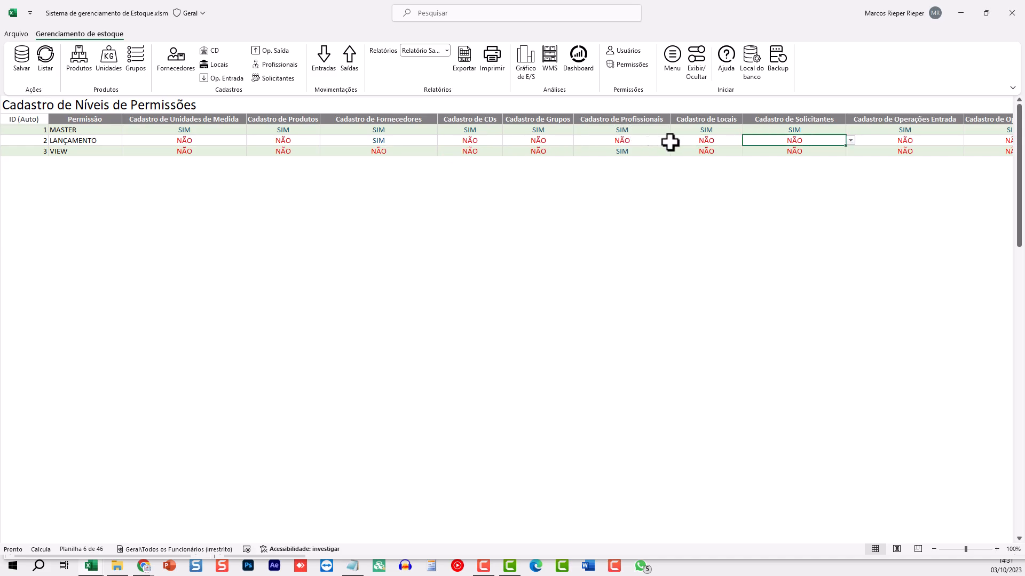
key("Right")
key("Right")
key("Right")
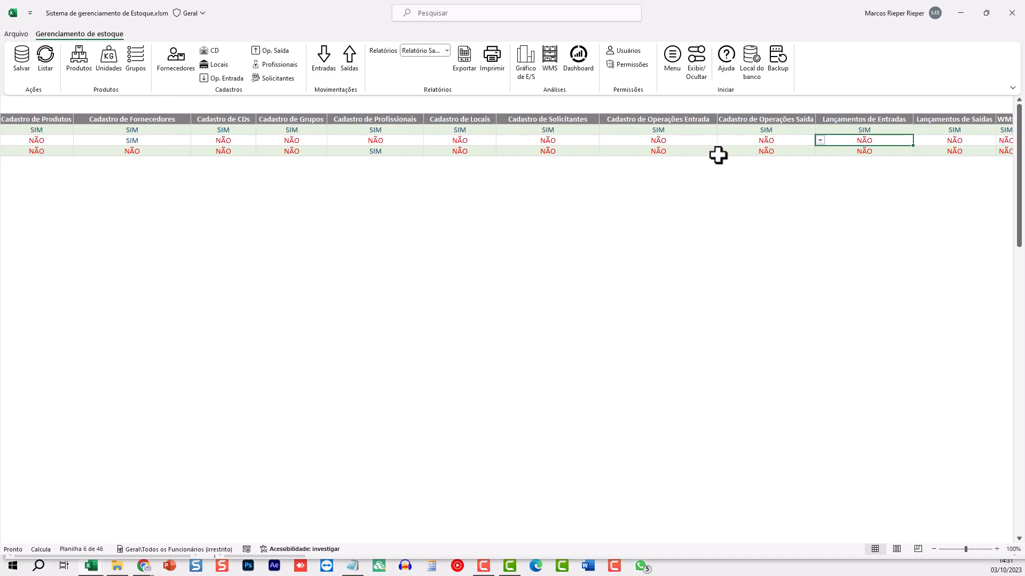
key("Right")
key("Right")
key("Right")
key("Right")
key("Right")
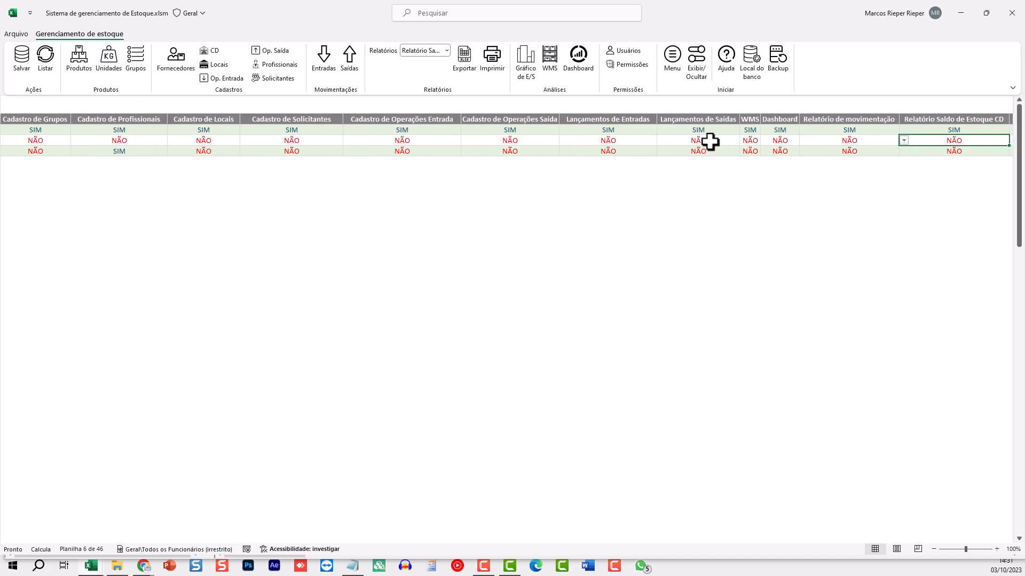
key("Right")
key("Right")
key("Right")
key("Right")
key("Right")
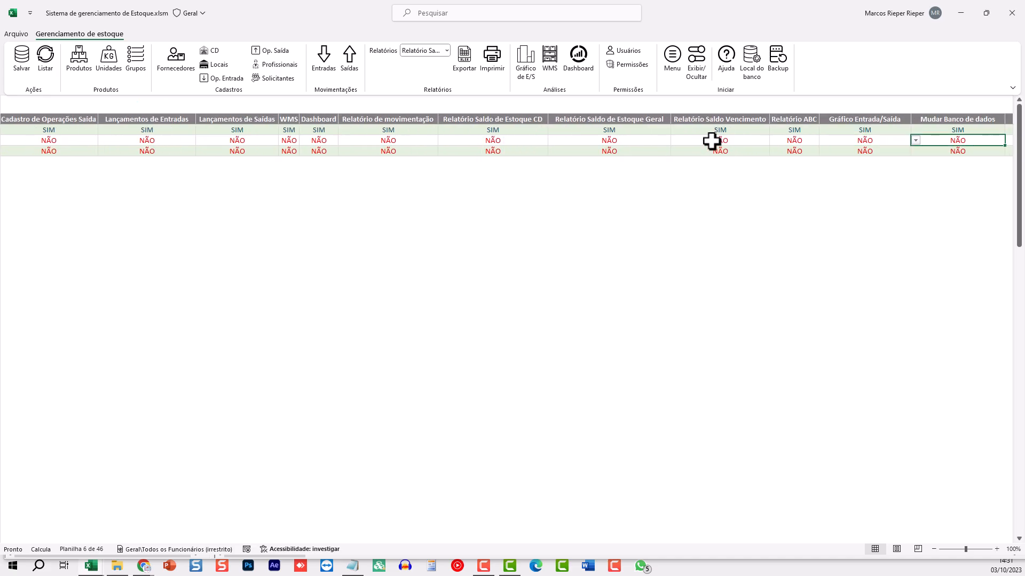
key("Right")
key("Right")
key("Right")
key("Right")
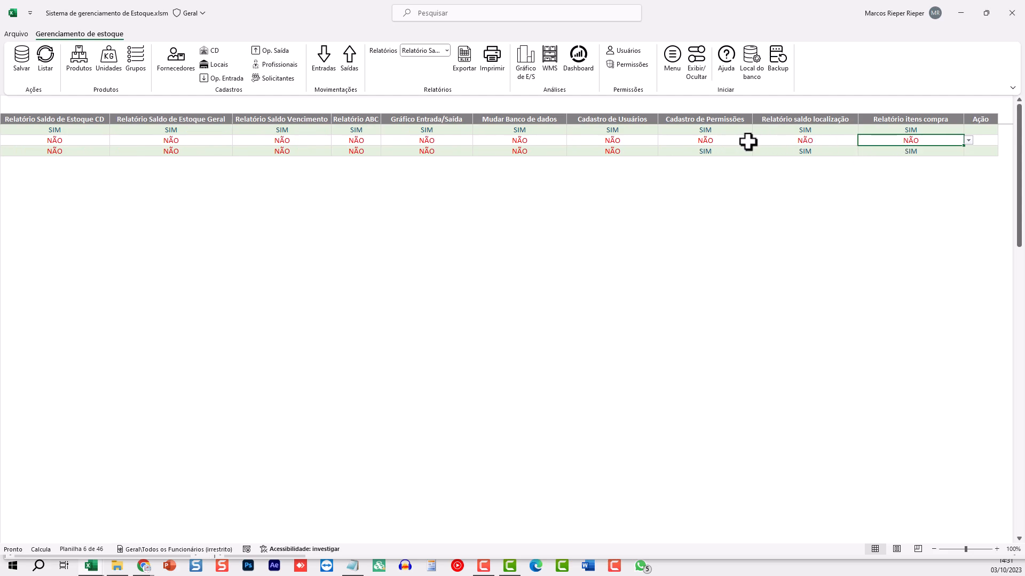
Add a new permission level named VISAO NOVA in row 4 below VIEW
left_click(822, 140)
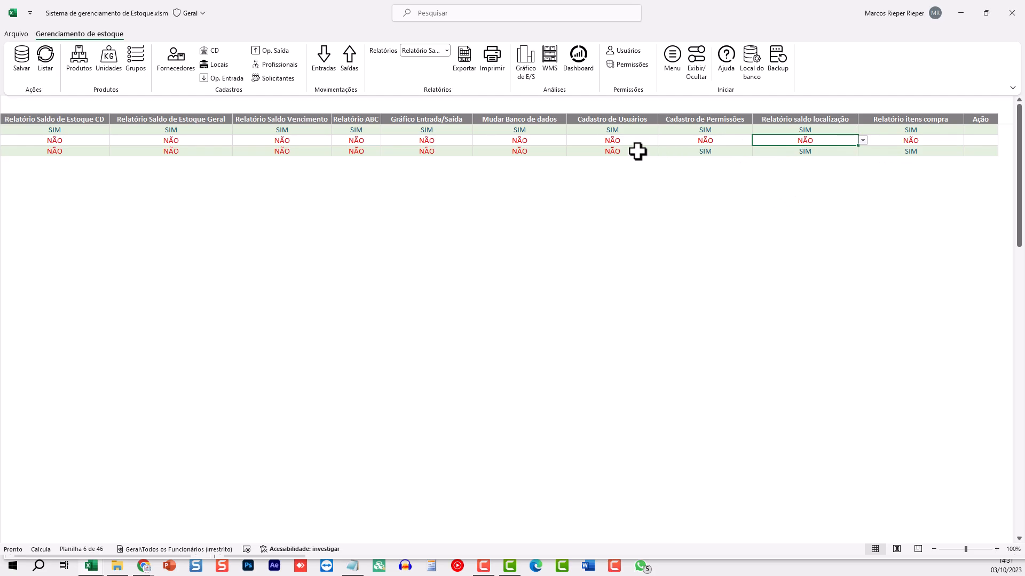
key("Home")
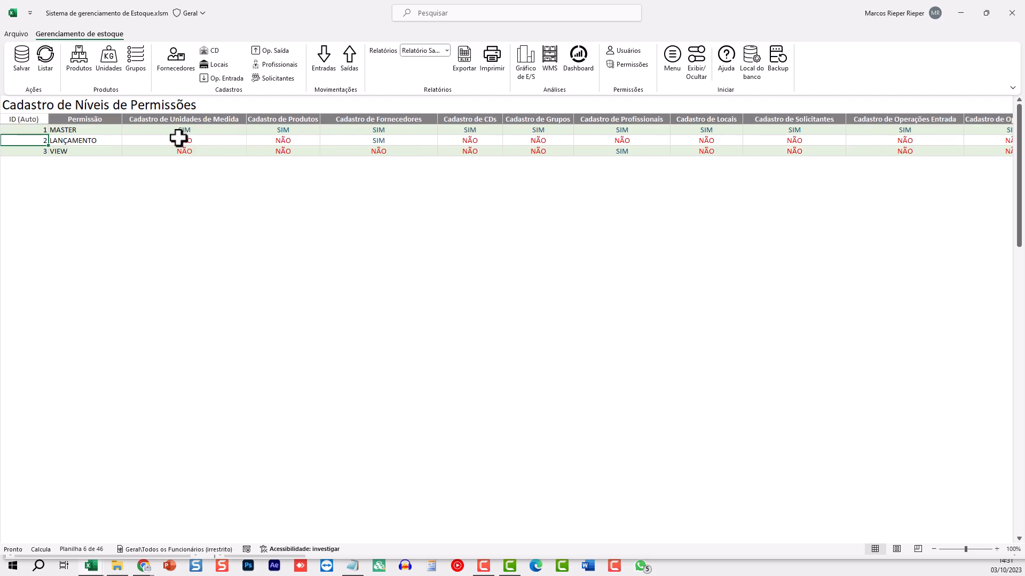
left_click(80, 163)
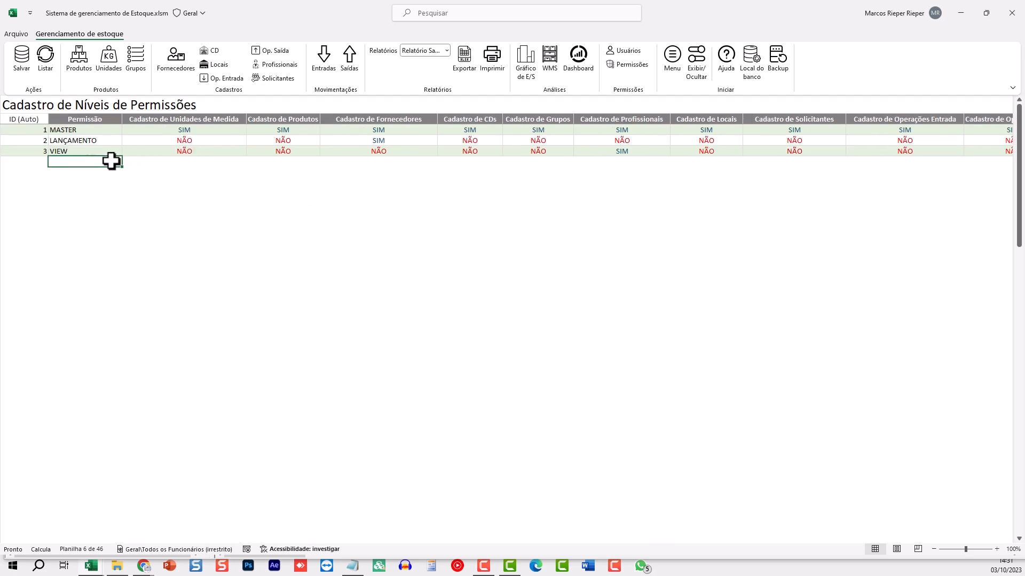
type("visao nova")
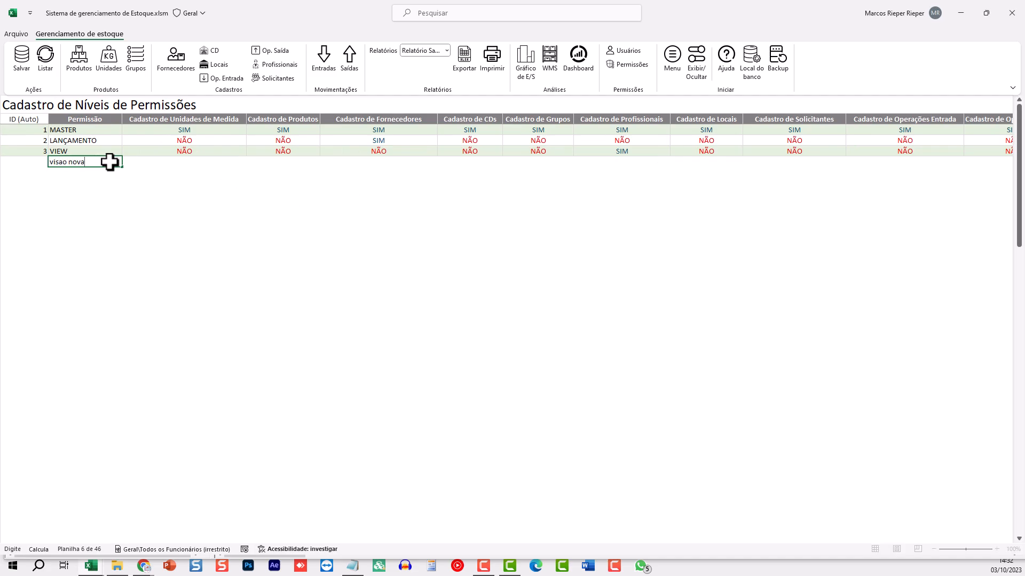
key("Tab")
Copy VIEW's SIM/NÃO permission values into the VISAO NOVA row
key("ctrl+shift+Right")
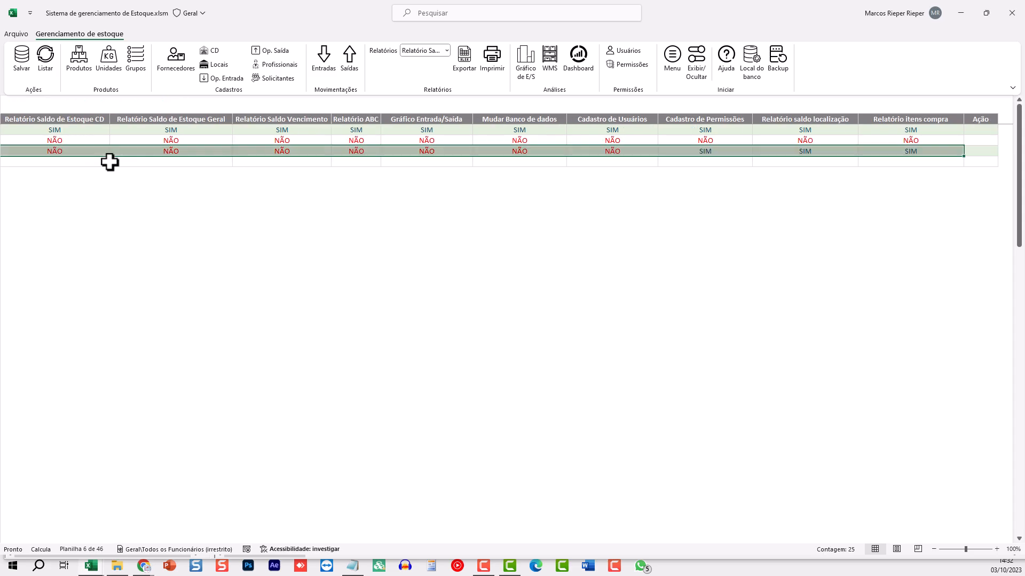
key("ctrl+c")
key("Down")
right_click(109, 162)
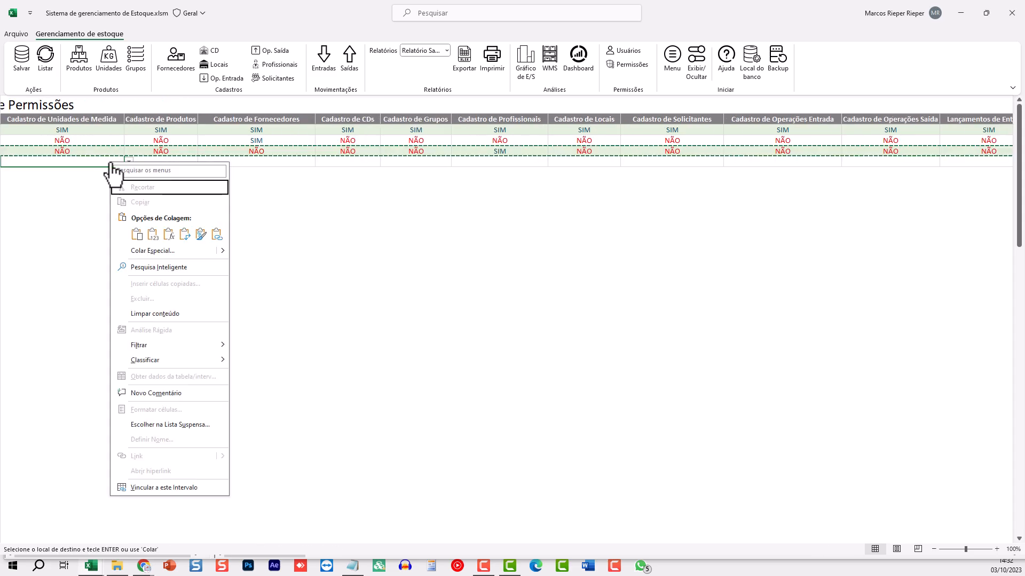
left_click(152, 229)
Set row 4's Ação to Inserir and save the VISAO NOVA level
left_click(295, 169)
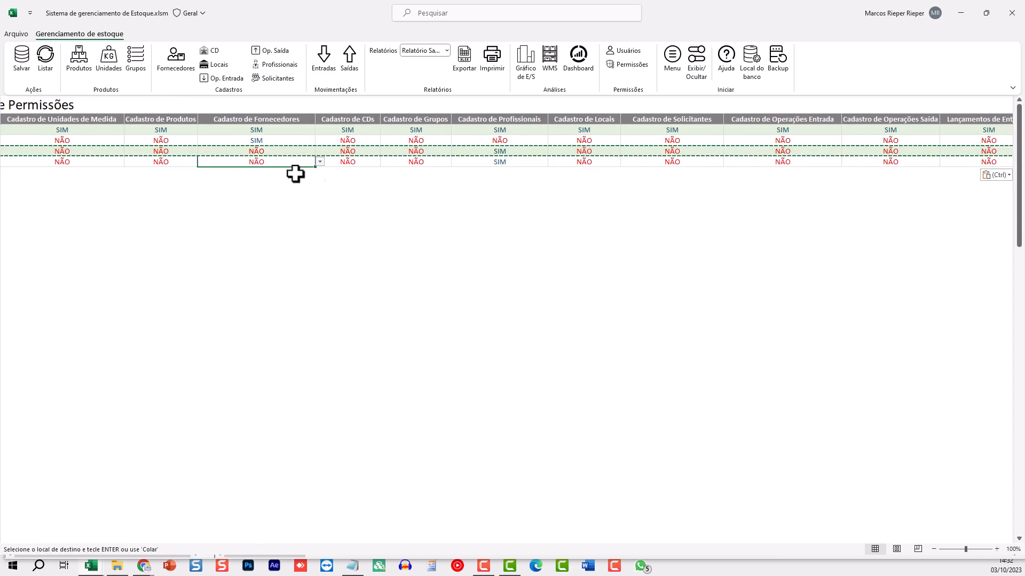
key("Escape")
key("ctrl+Right")
key("Right")
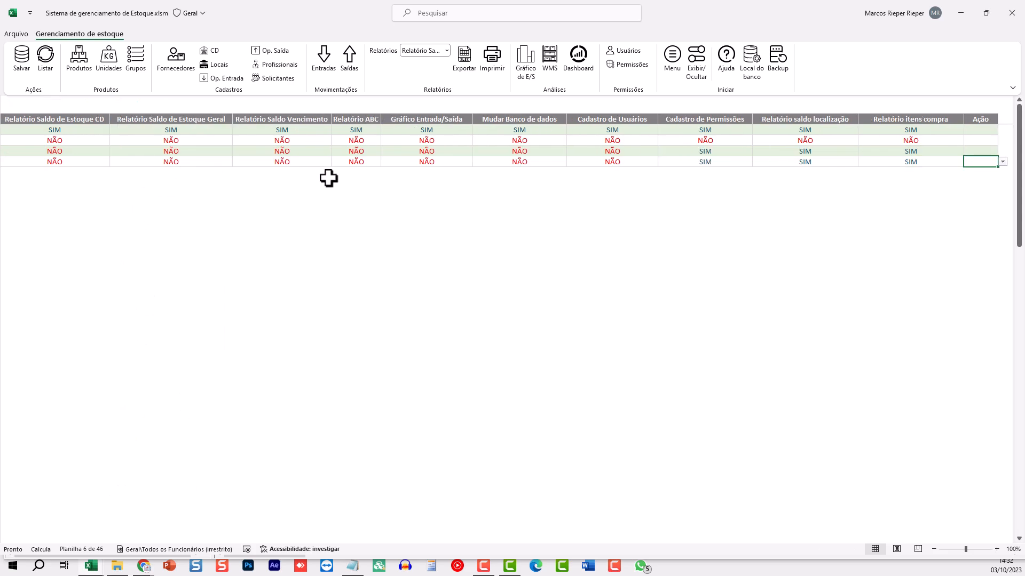
left_click(1002, 161)
left_click(977, 172)
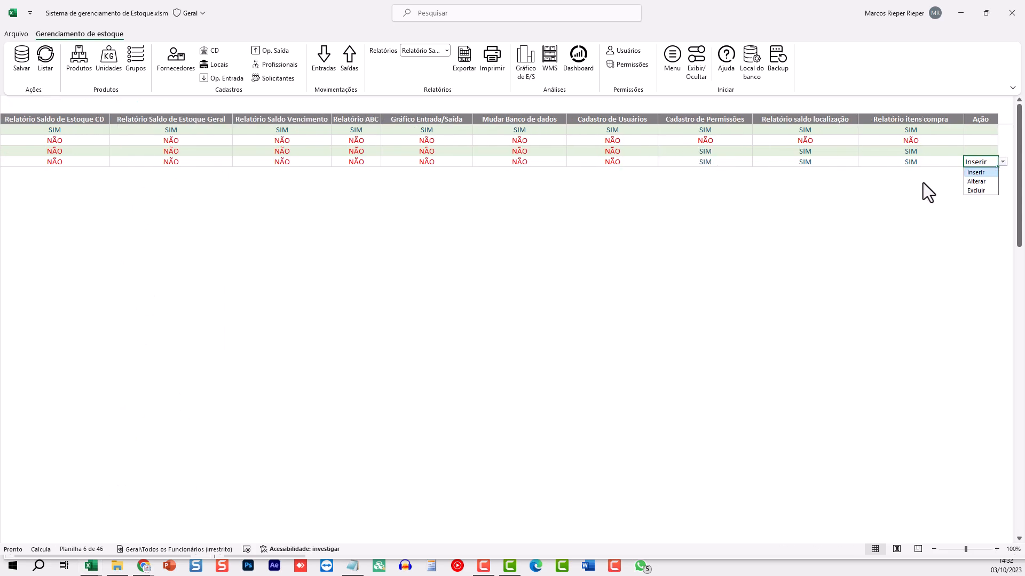
left_click(20, 59)
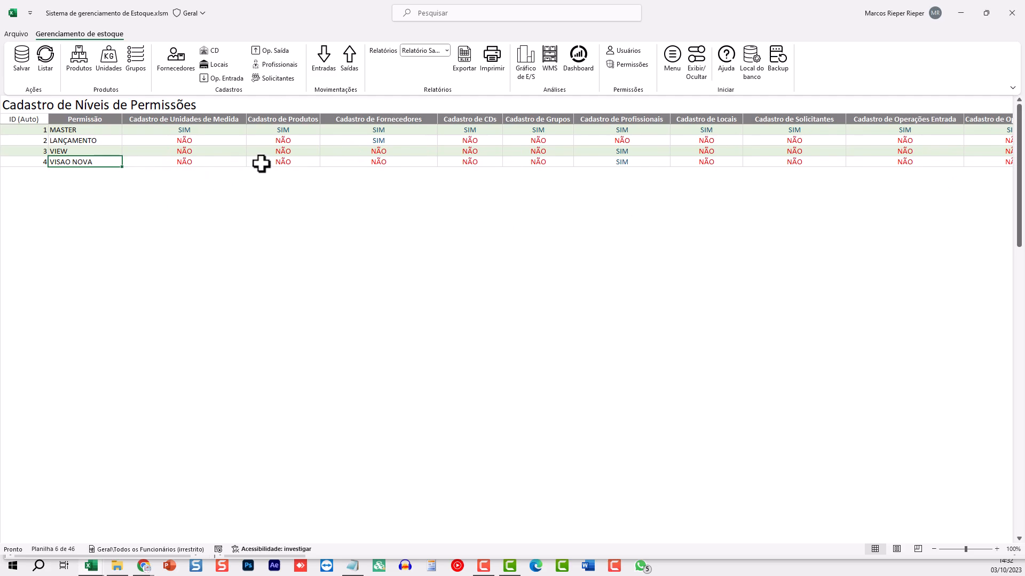
Open Cadastro de Usuários and assign VISAO NOVA as the new user's permission
left_click(203, 162)
left_click(302, 157)
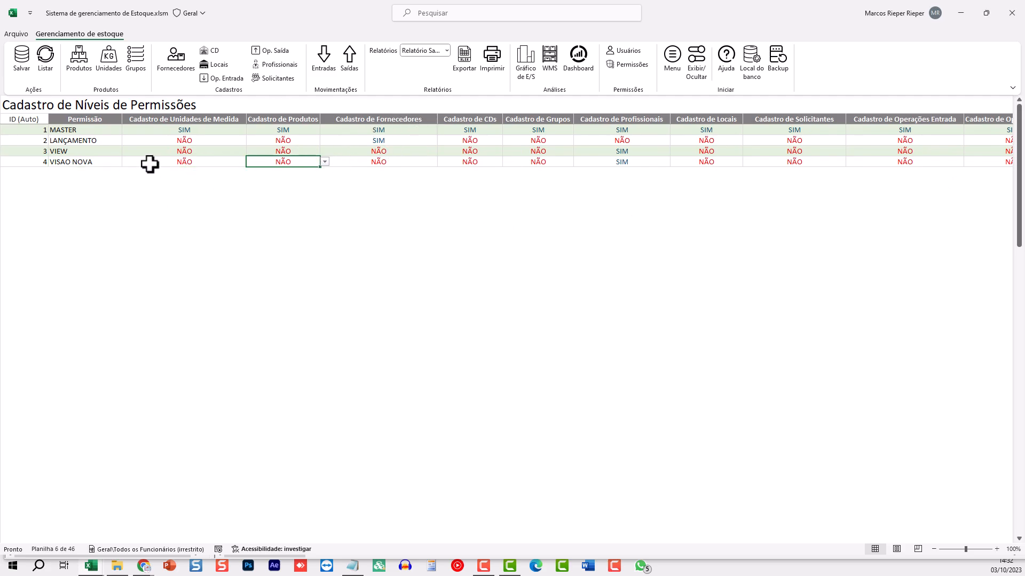
left_click(629, 55)
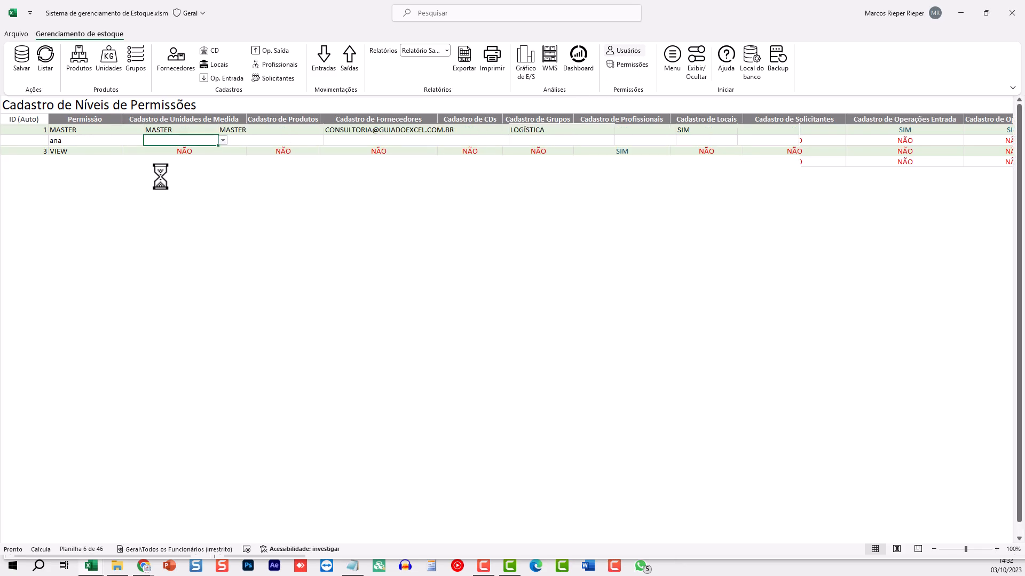
left_click(223, 140)
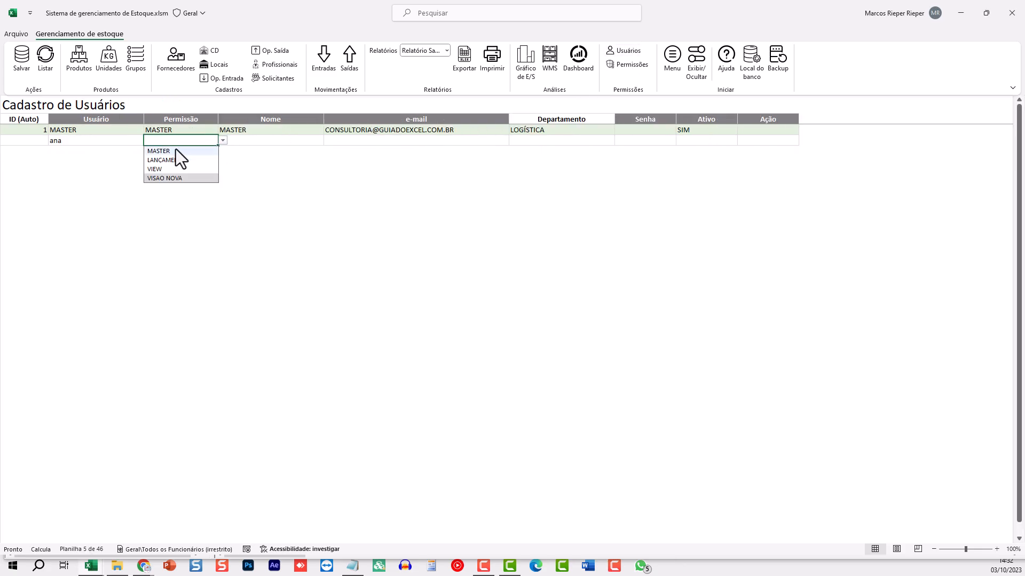
left_click(164, 178)
Fill in the new user's name and password and set Ativo to Sim
left_click(265, 140)
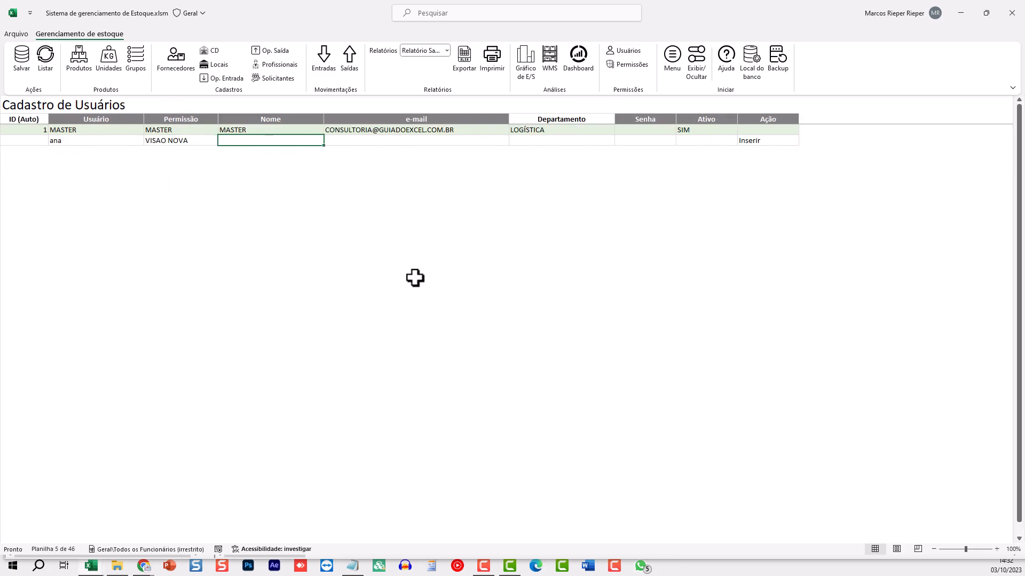
type("ana")
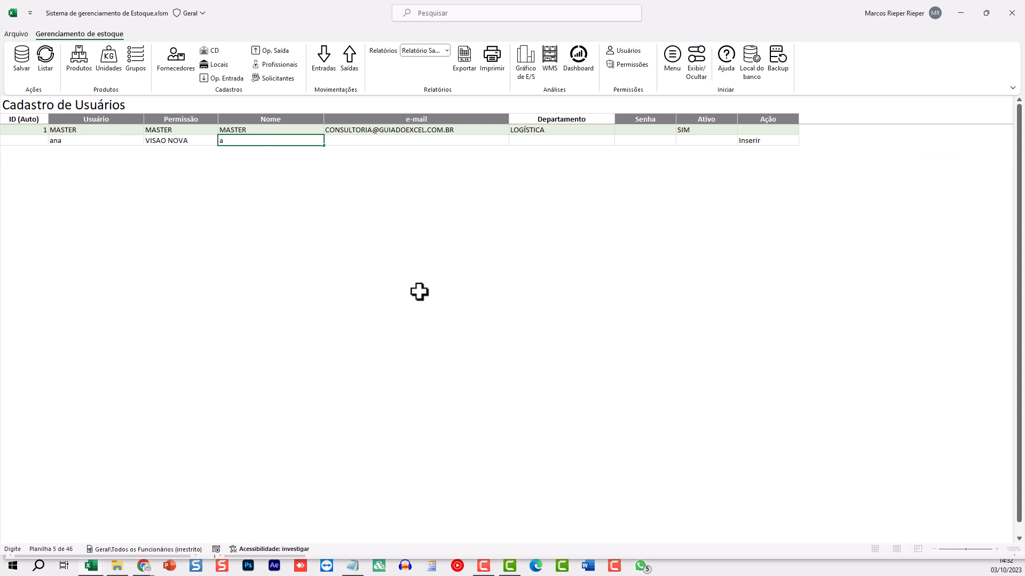
key("Tab")
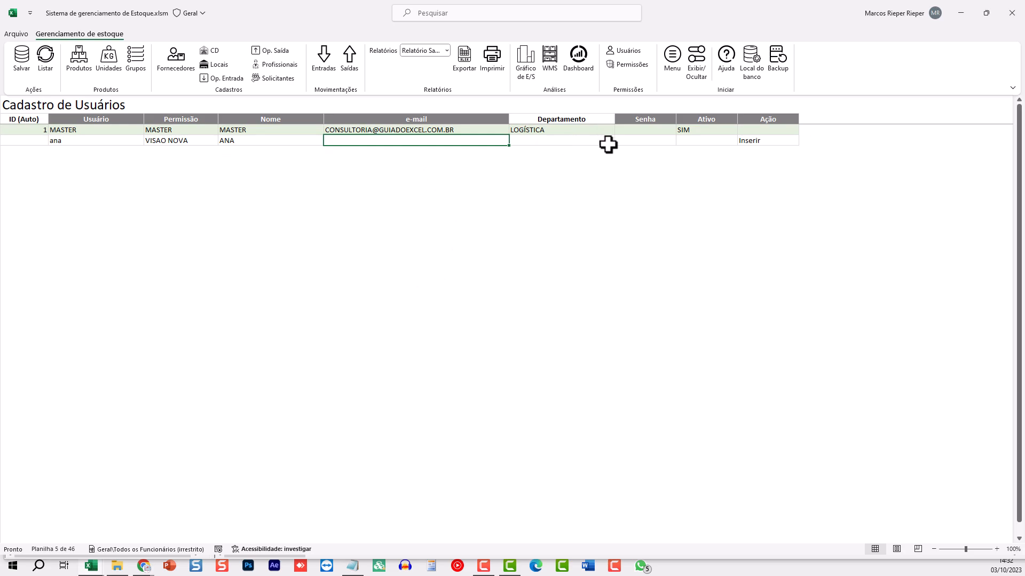
left_click(637, 141)
type("12345")
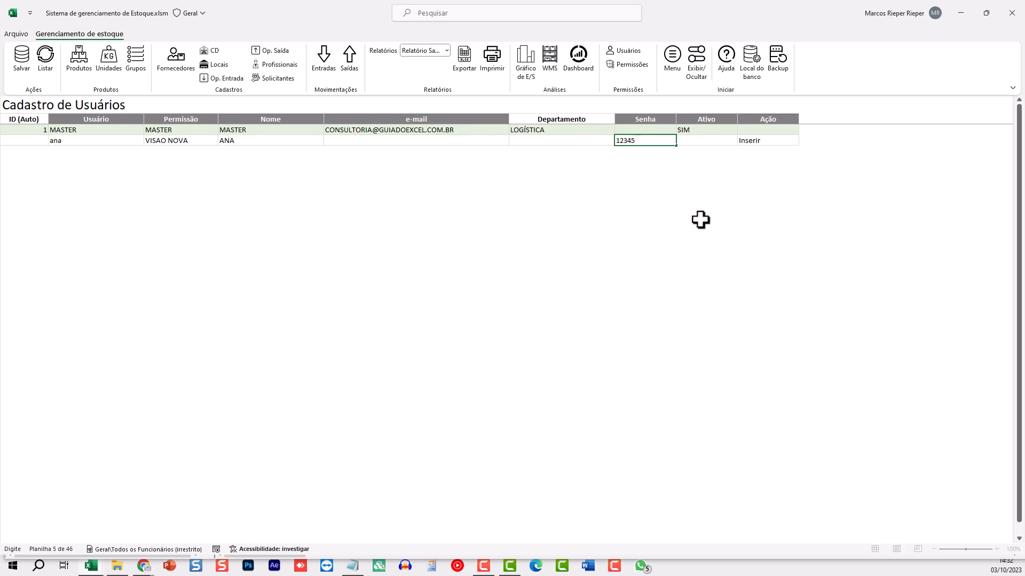
type("6")
key("Tab")
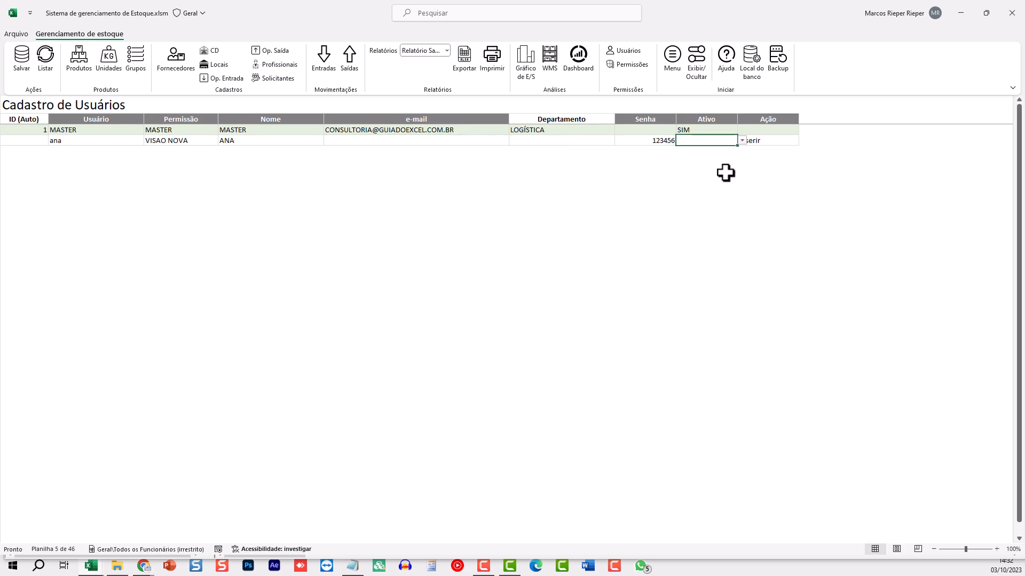
left_click(742, 140)
left_click(693, 152)
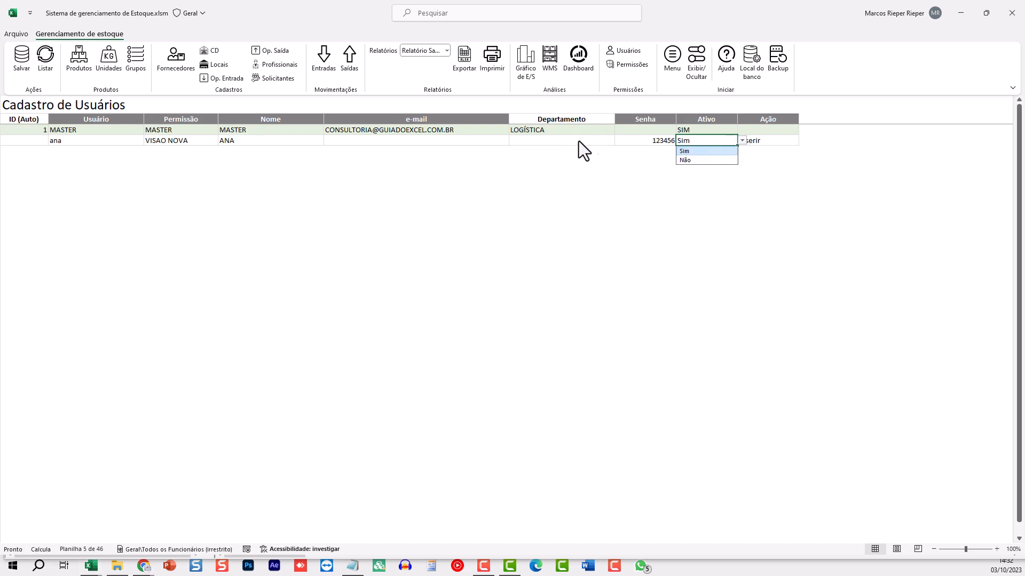
Enter the new user's e-mail and save the user record as ID 2
left_click(572, 138)
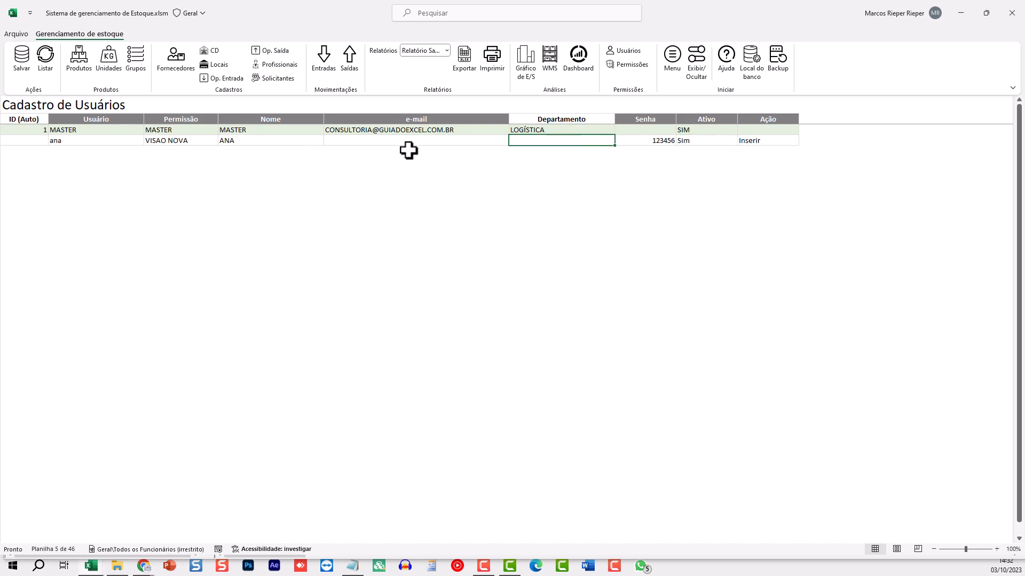
left_click(387, 140)
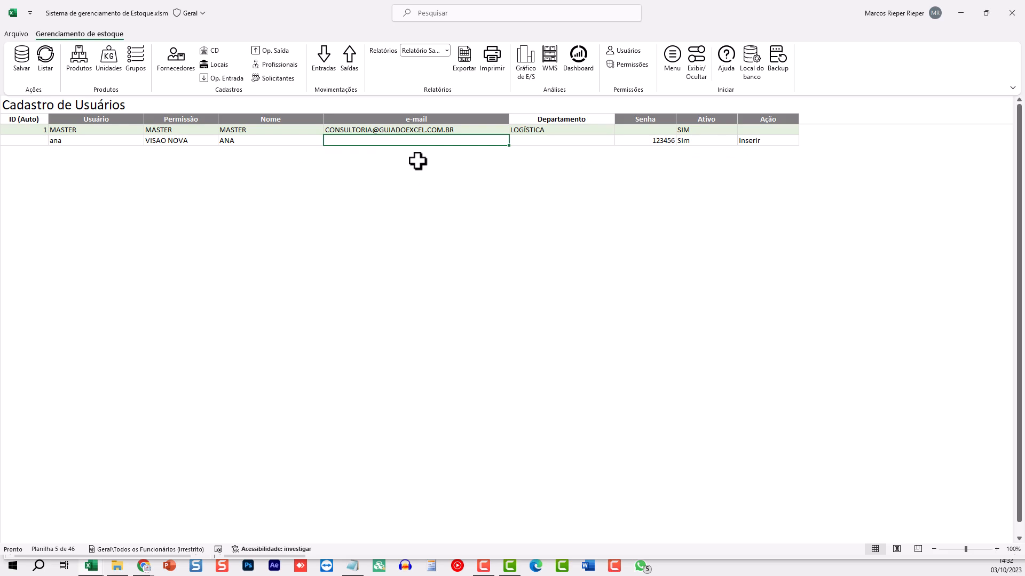
type("TESTE@TESTE")
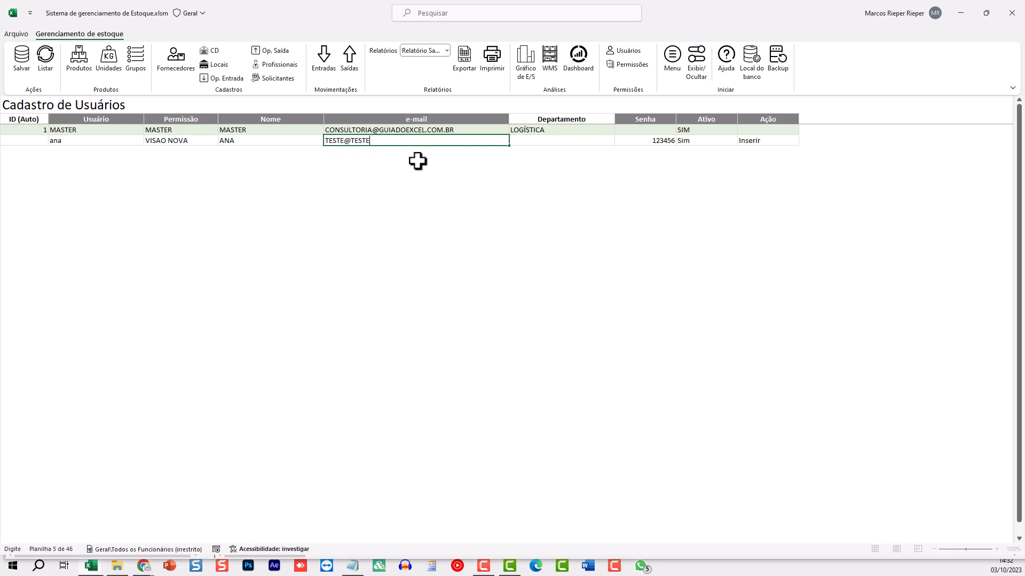
key("Return")
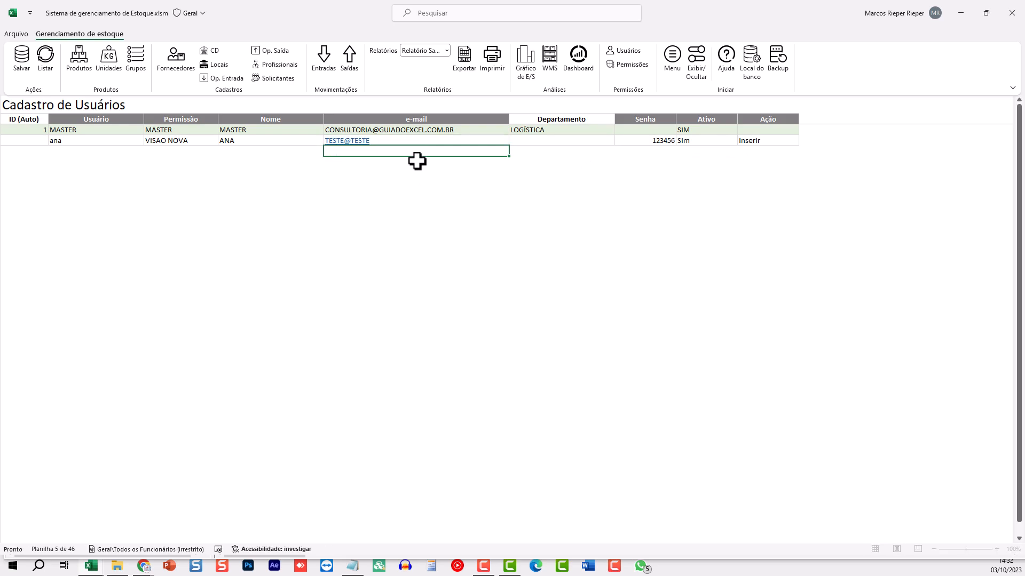
left_click(28, 69)
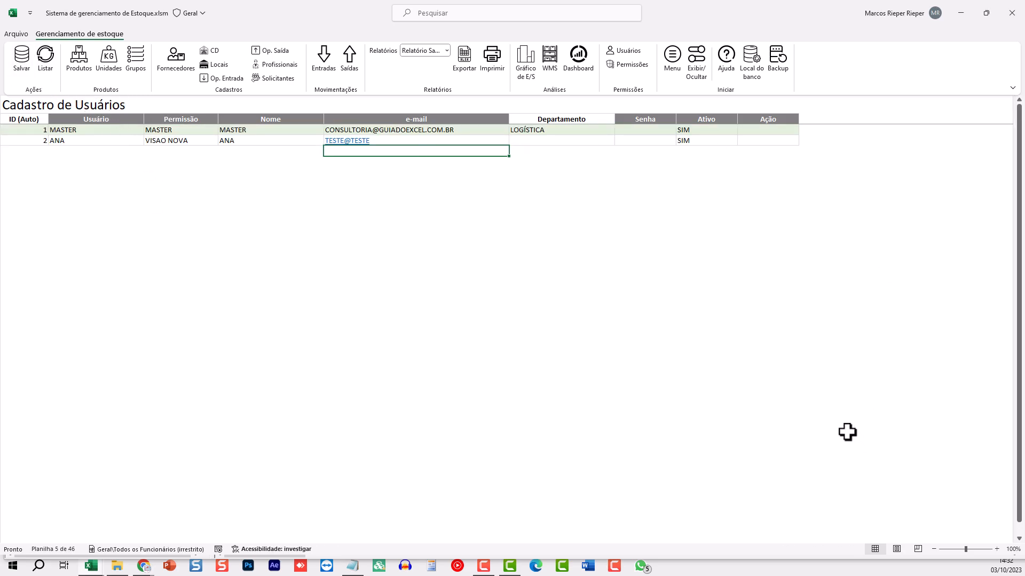
left_click(660, 142)
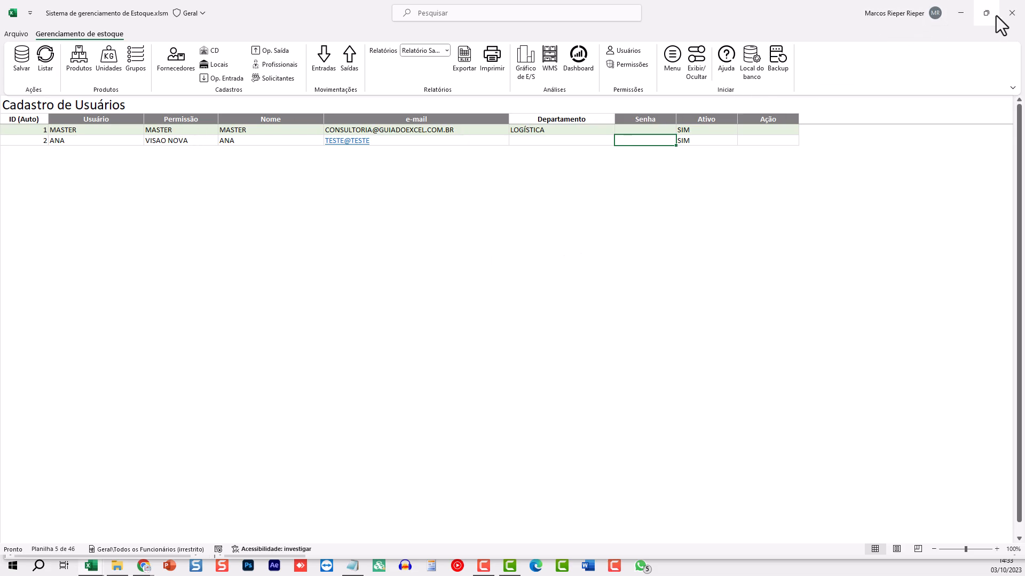
Save and close the workbook, then log in as the new user with their password
left_click(1011, 12)
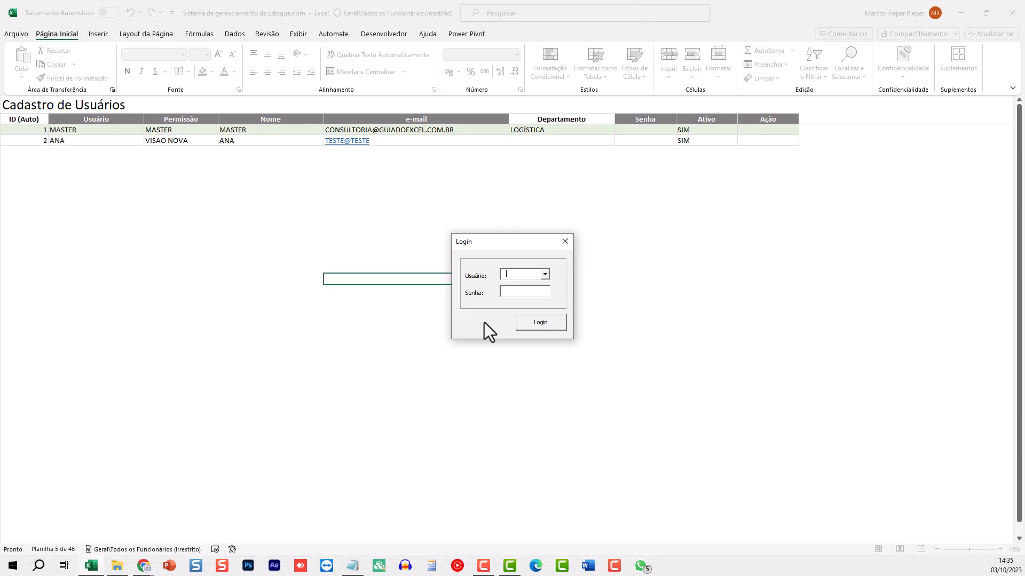
type("ANA")
key("Tab")
type("123456")
key("Return")
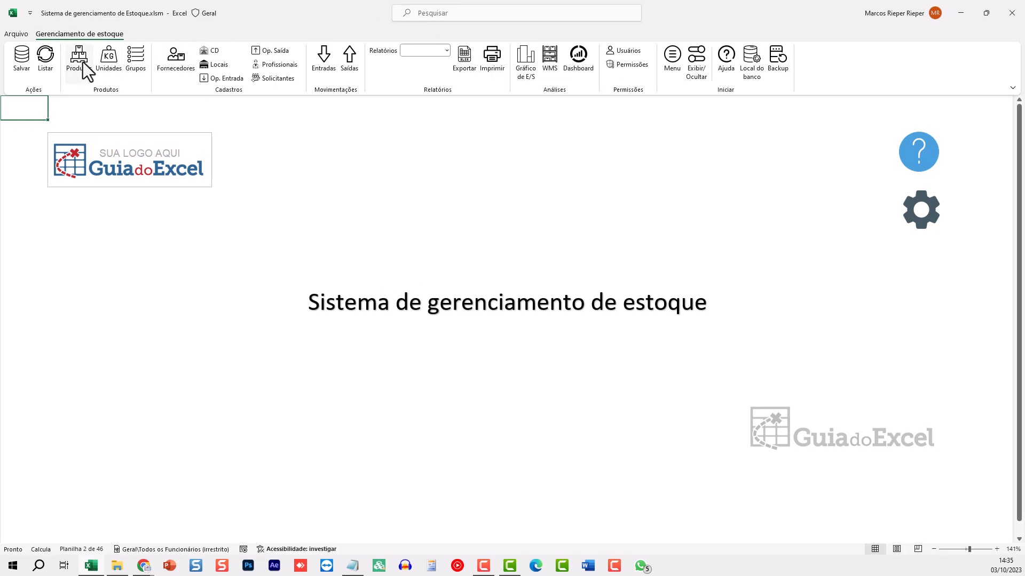
Confirm Produtos, Unidades and Grupos registrations are denied to the new user
left_click(79, 64)
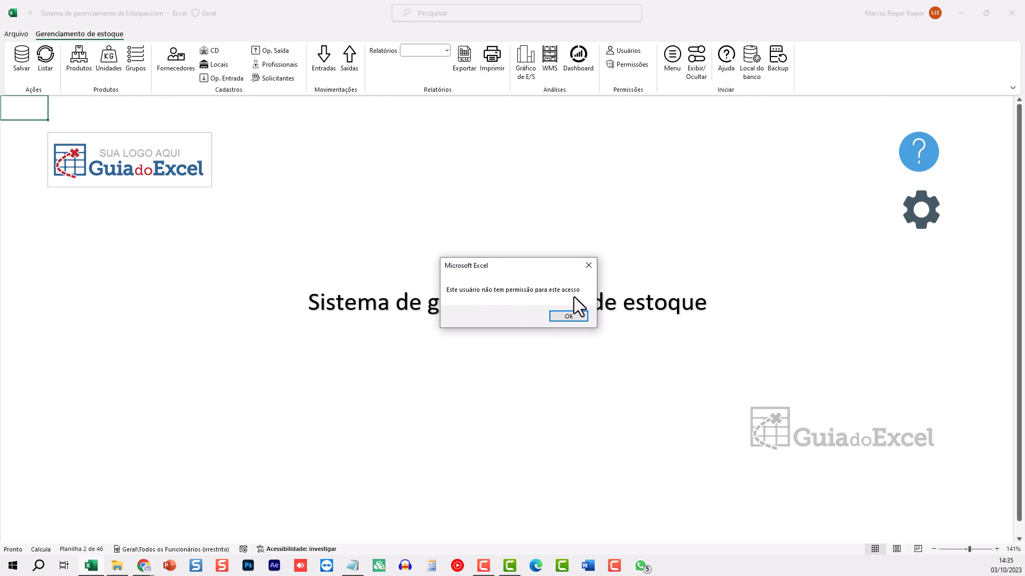
left_click(583, 321)
left_click(111, 63)
left_click(543, 318)
left_click(137, 67)
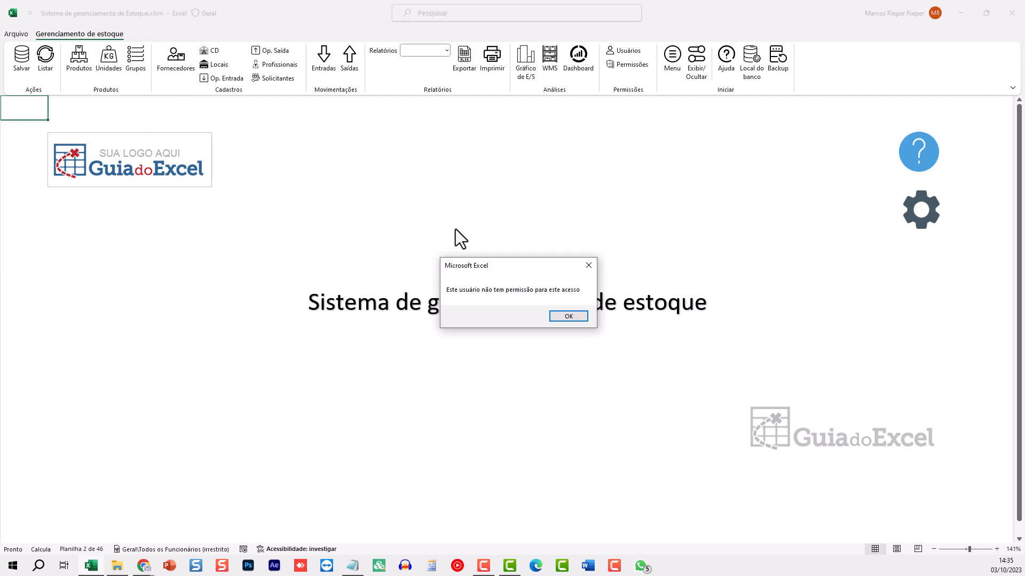
left_click(549, 317)
Confirm Entradas, Saídas and Fornecedores are denied, open Profissionais, then return to Menu
left_click(325, 60)
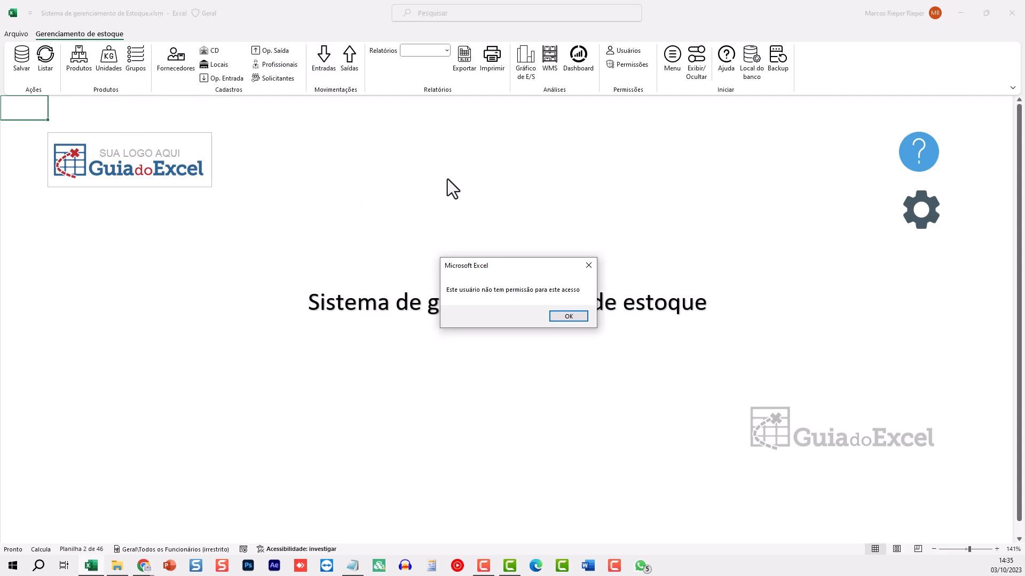
left_click(571, 318)
left_click(349, 69)
left_click(559, 317)
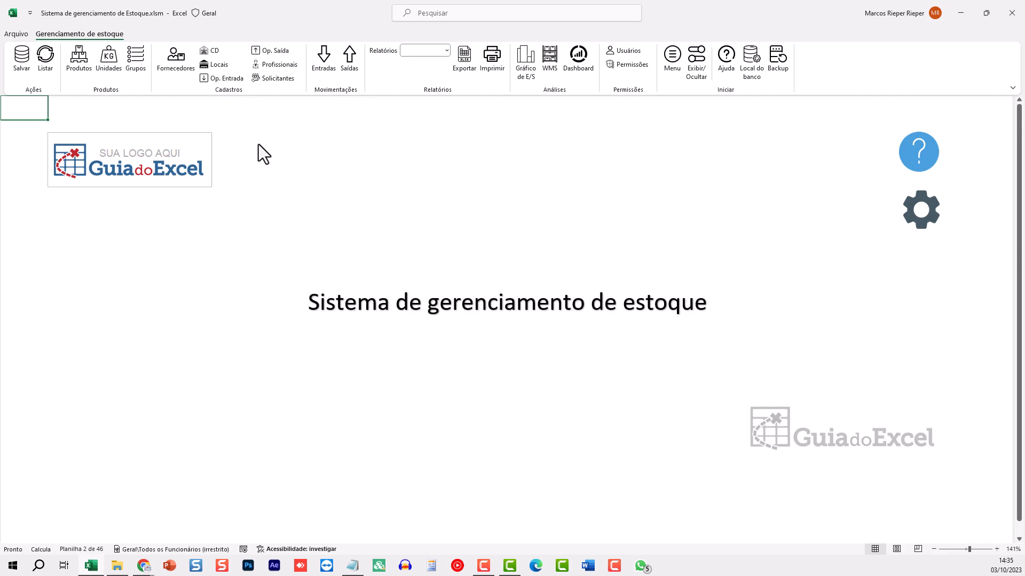
left_click(178, 68)
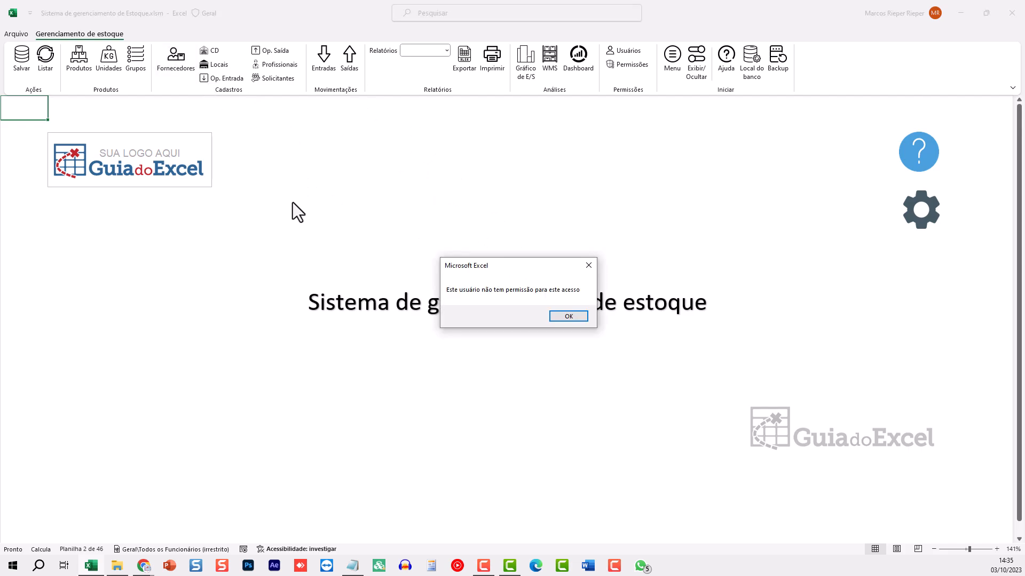
left_click(568, 316)
left_click(278, 64)
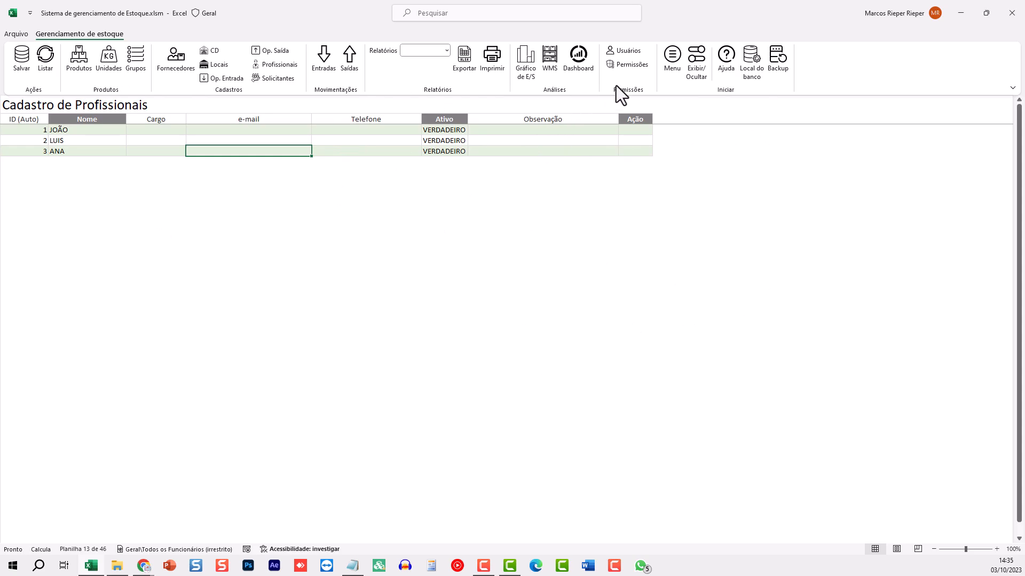
left_click(671, 59)
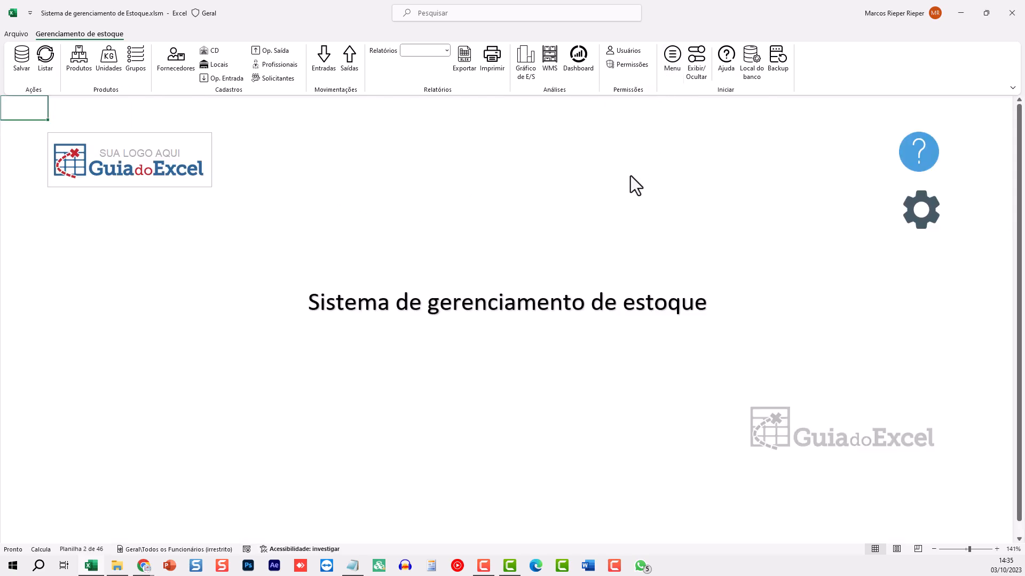